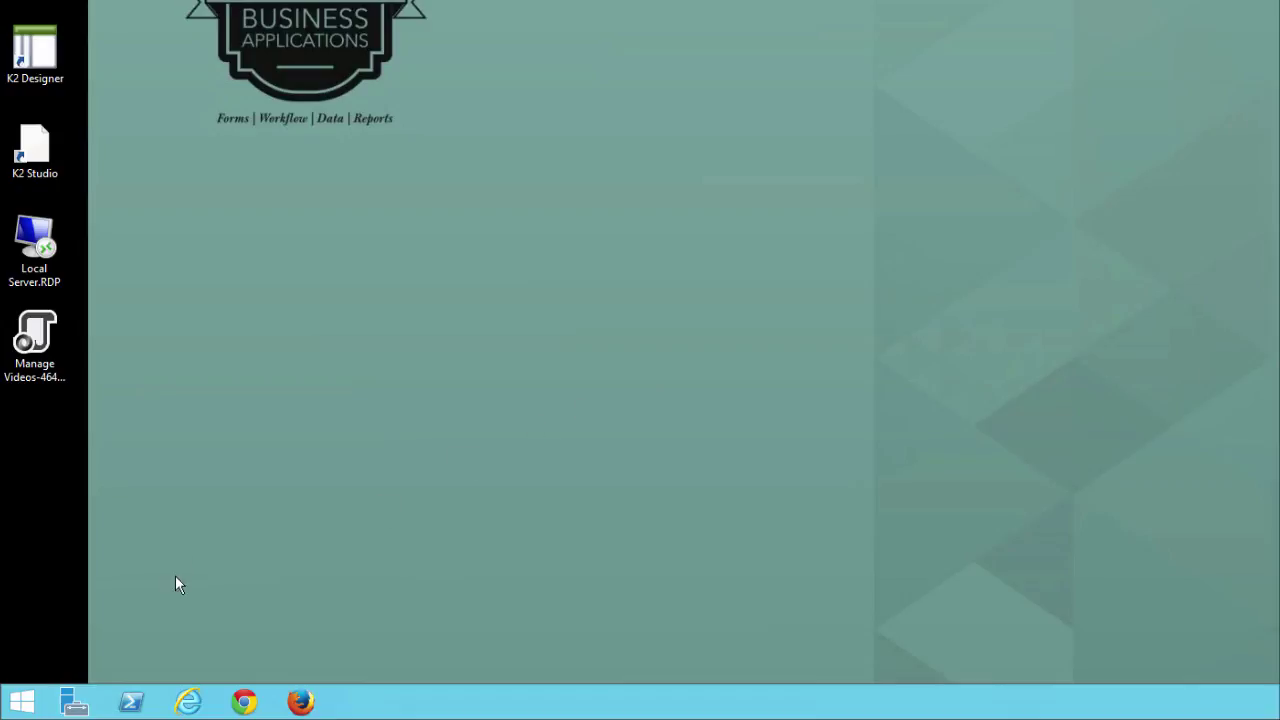
- Launch File Explorer and browse to C:\Program Files (x86)\K2 blackpearl\Bin
left_click(24, 702)
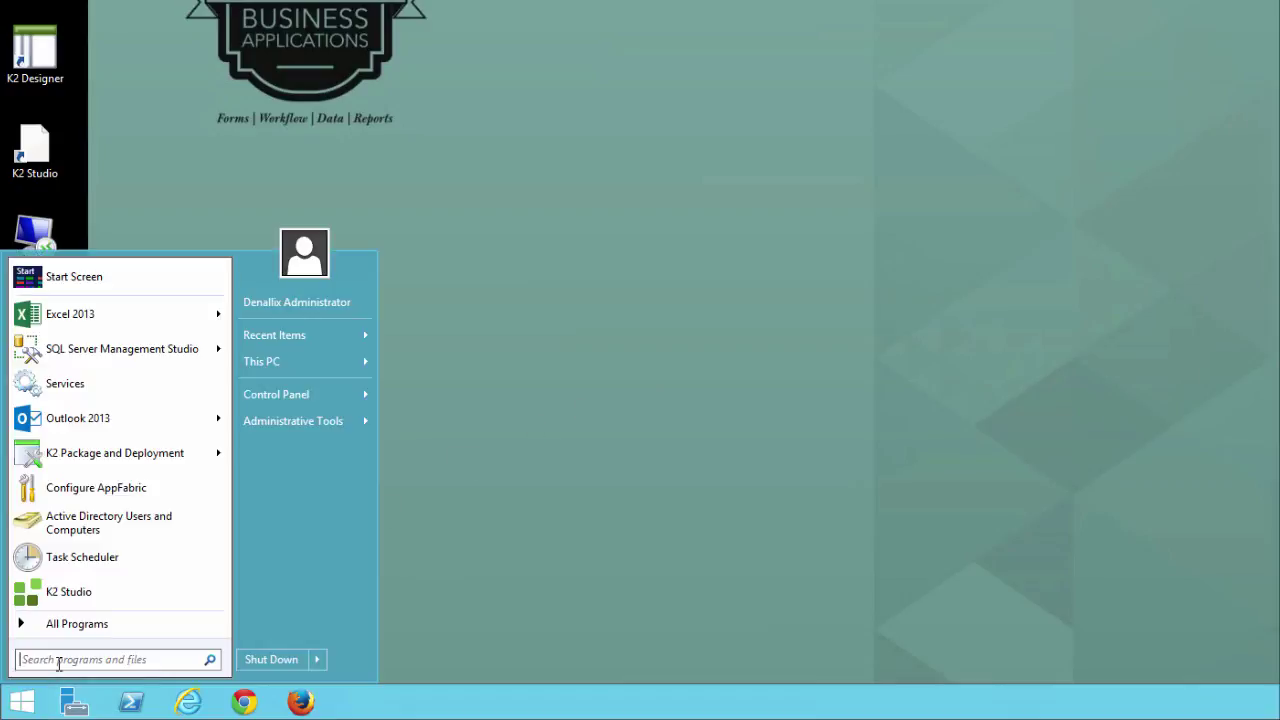
type("explorer")
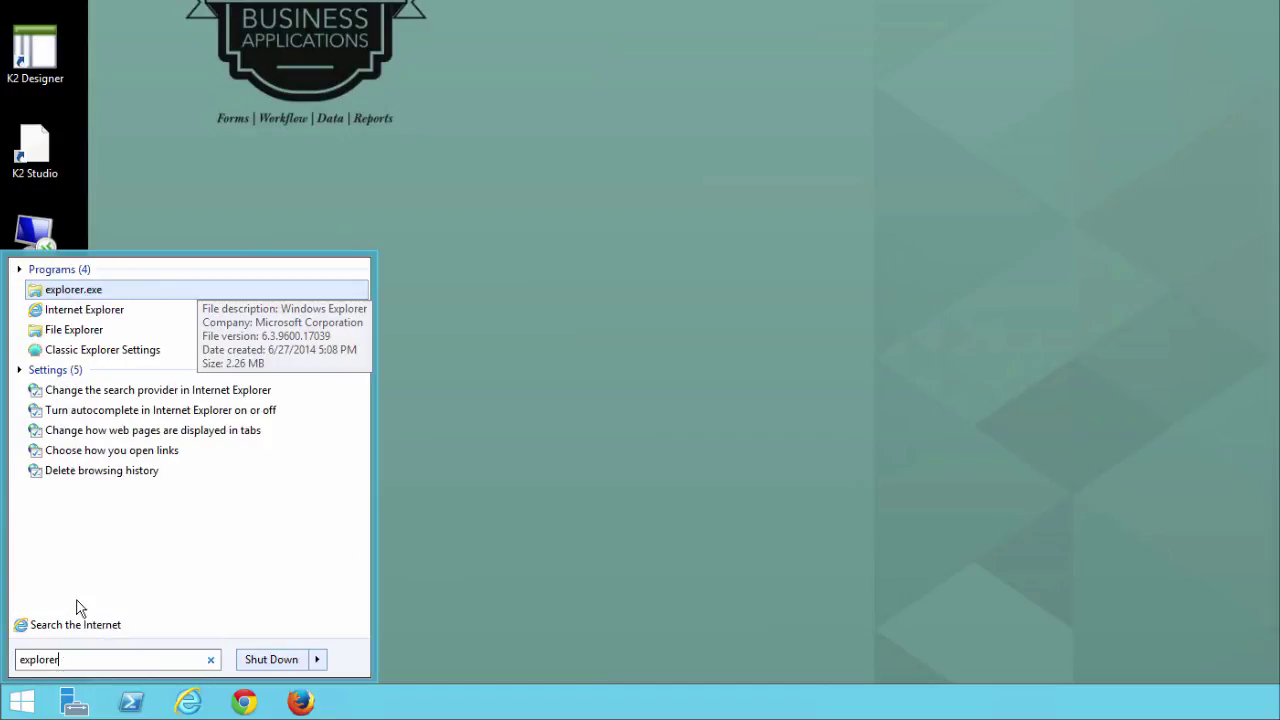
left_click(73, 330)
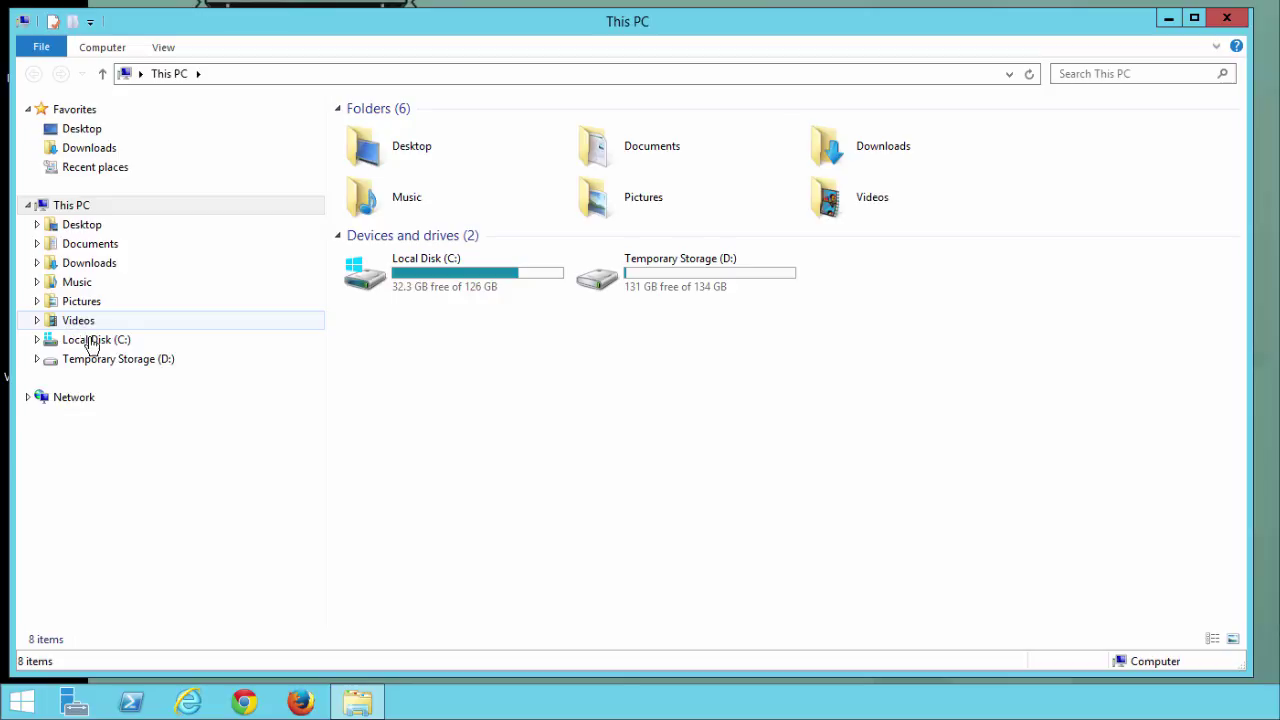
left_click(94, 339)
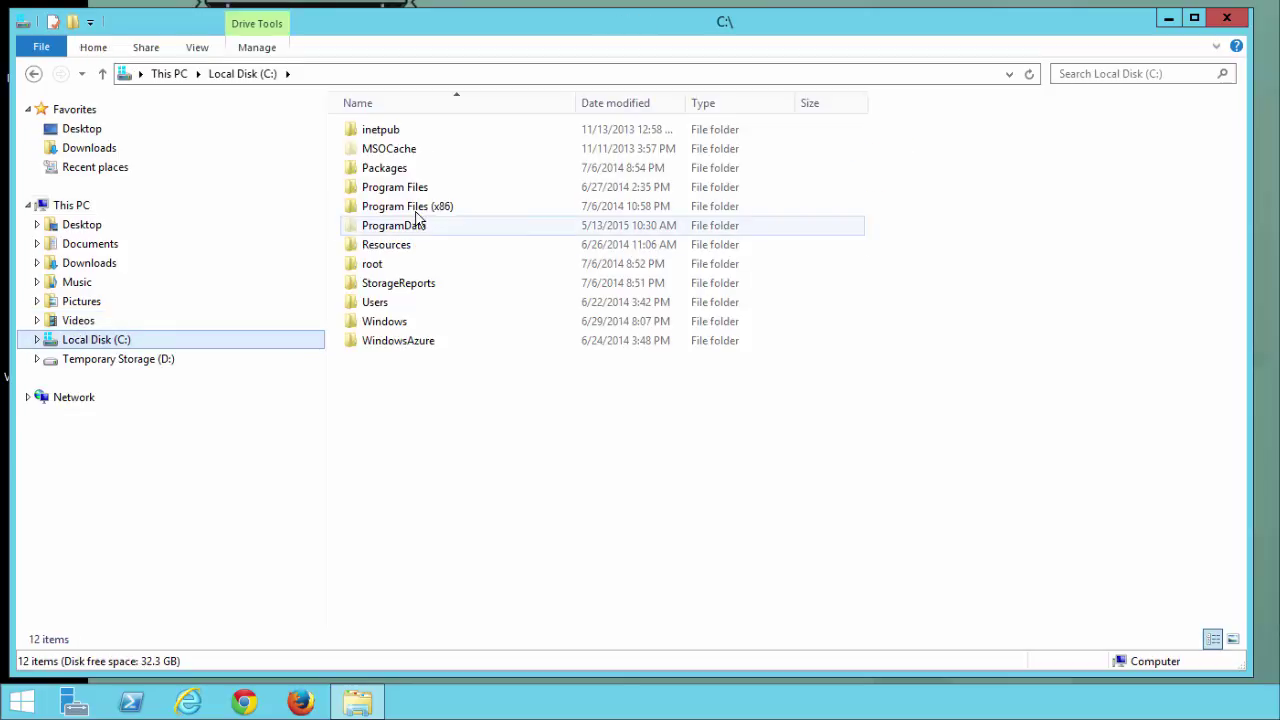
left_click(470, 209)
double_click(472, 212)
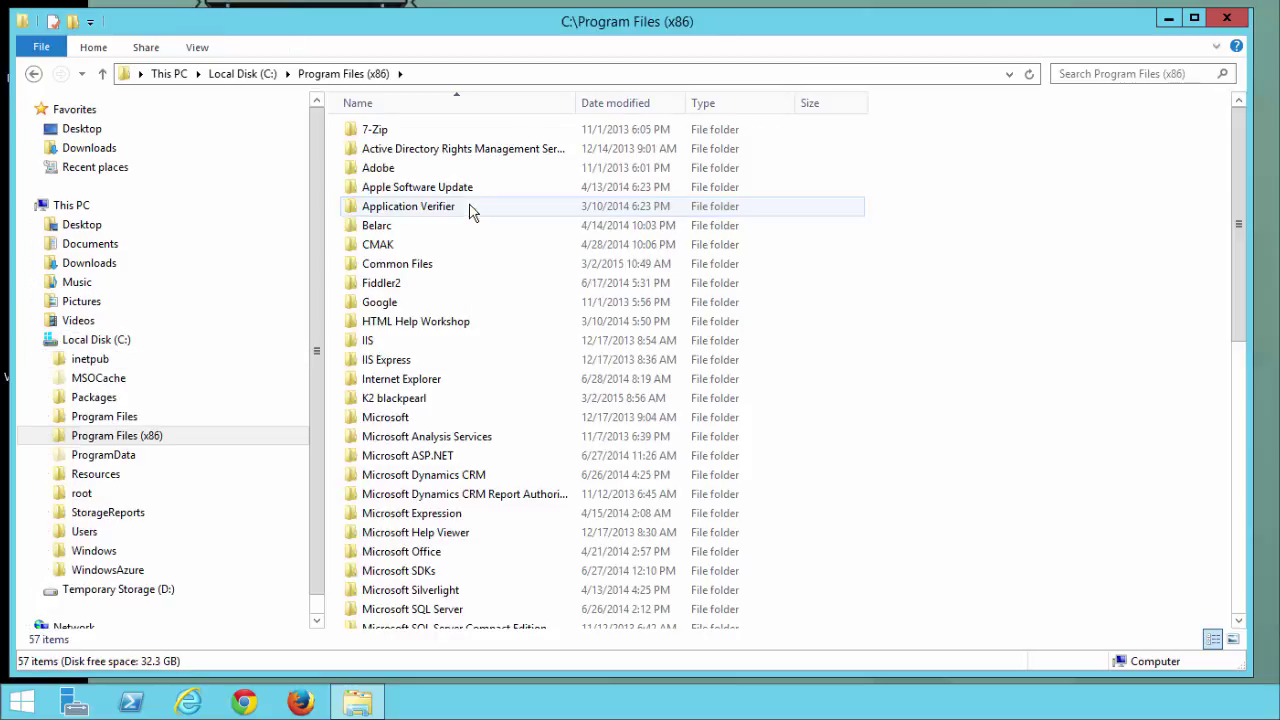
double_click(434, 399)
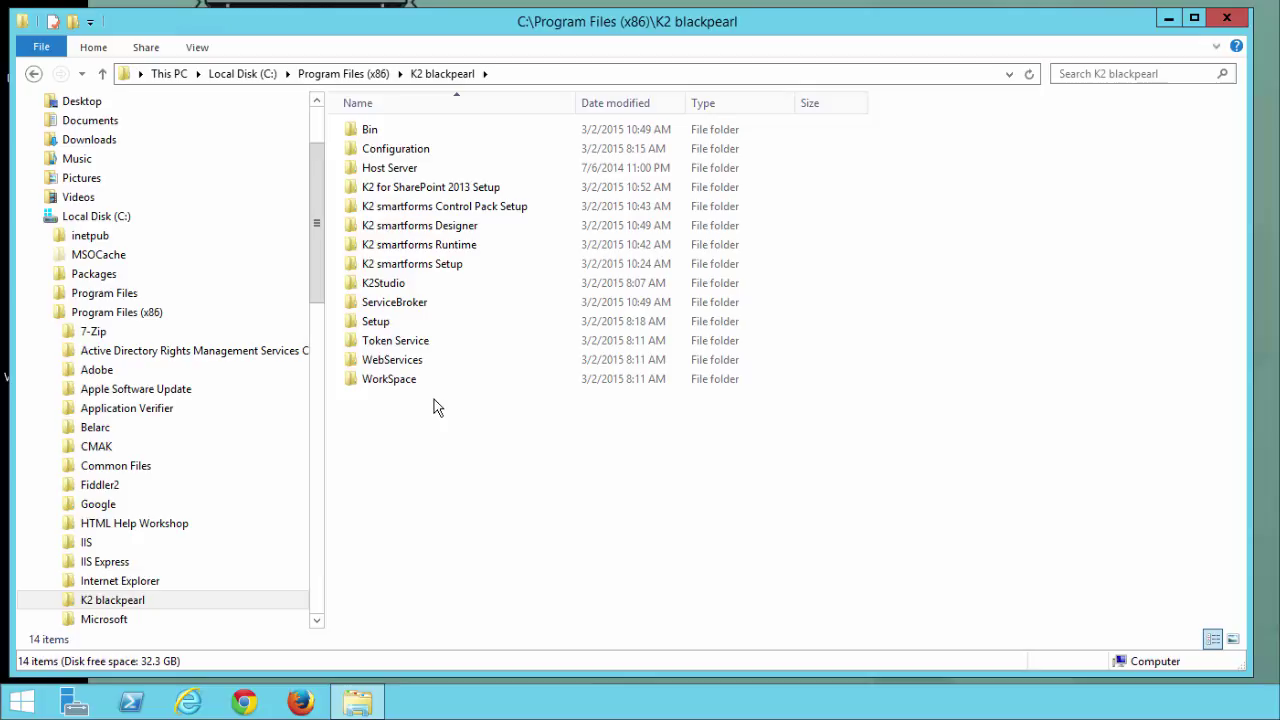
double_click(450, 132)
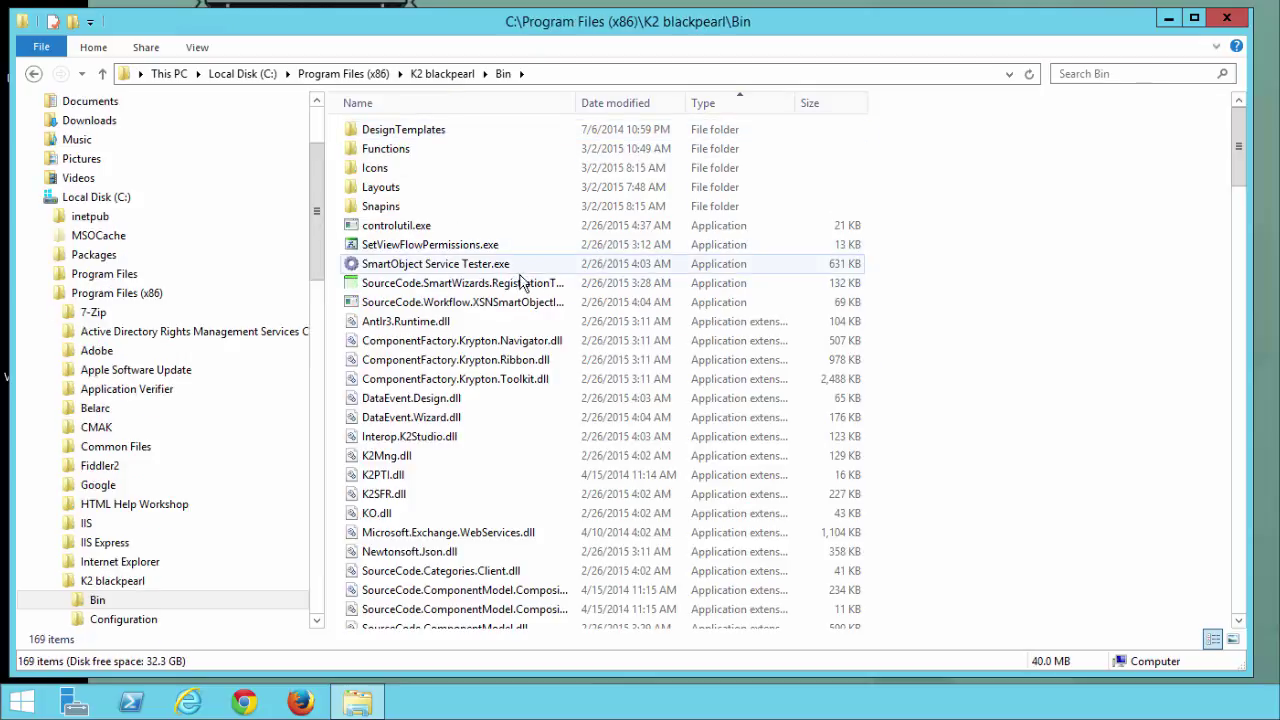
- Pin SmartObject Service Tester.exe to the taskbar
left_click(510, 265)
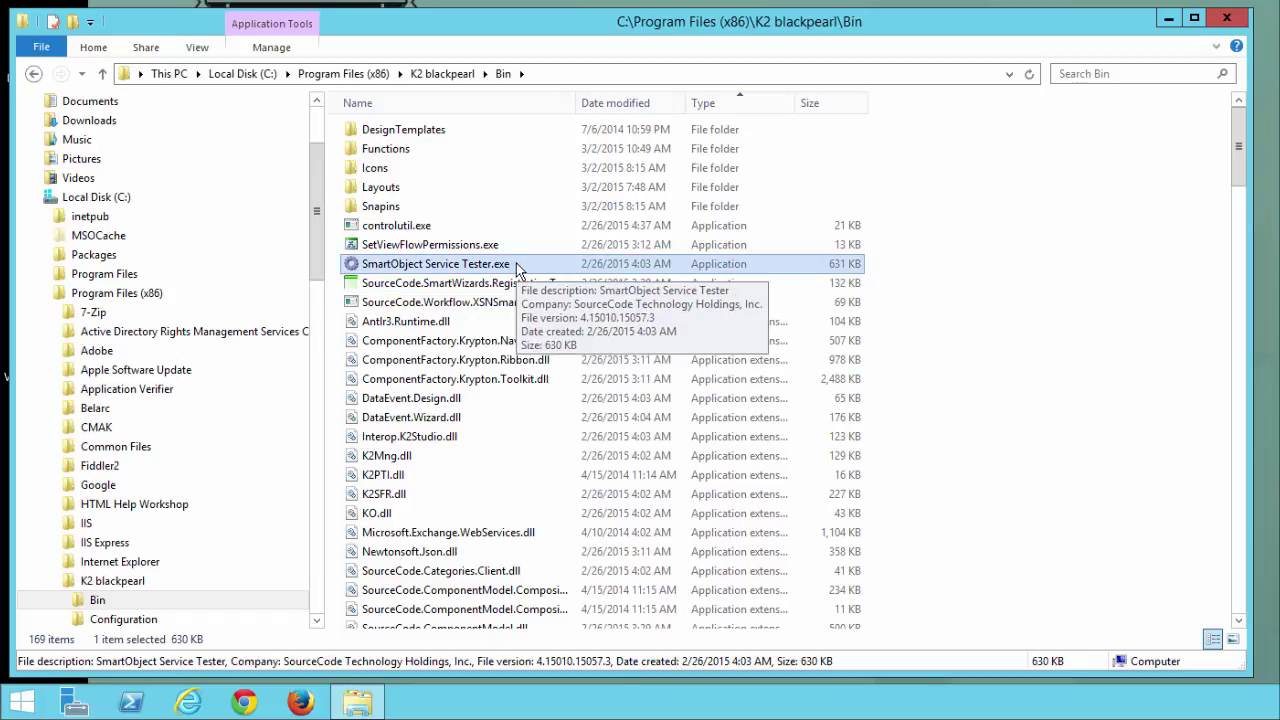
right_click(516, 268)
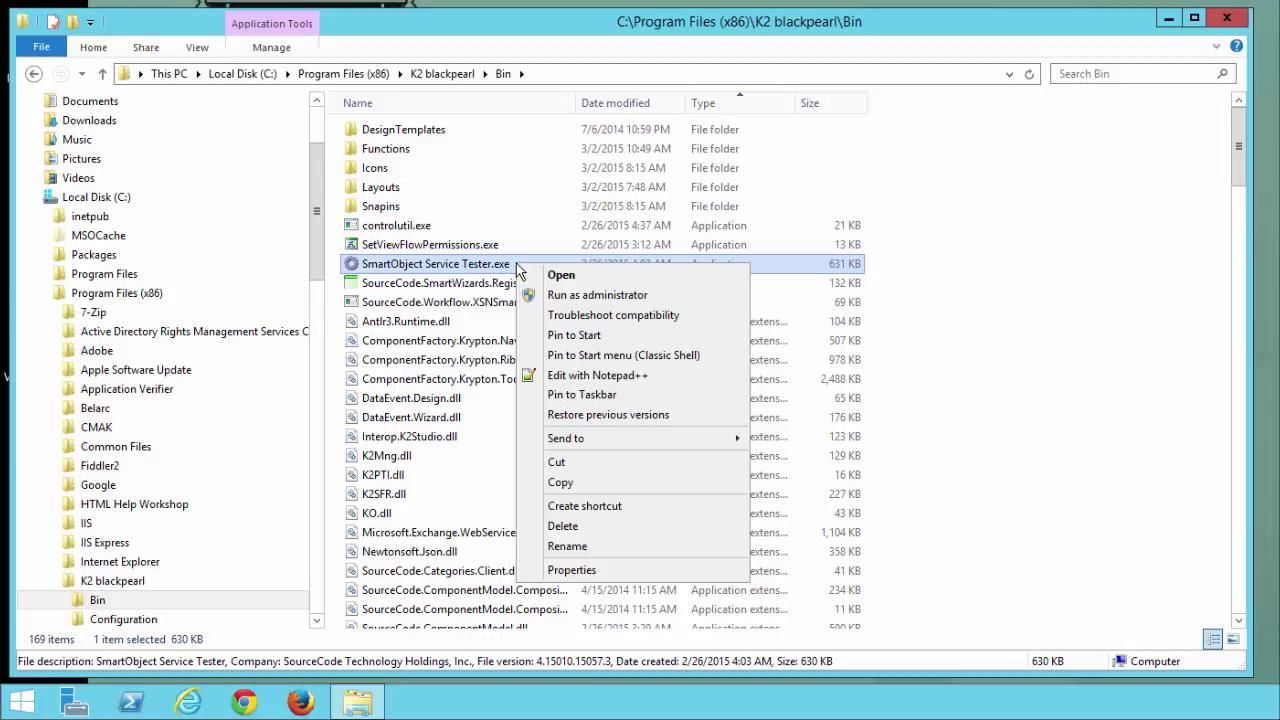
left_click(596, 396)
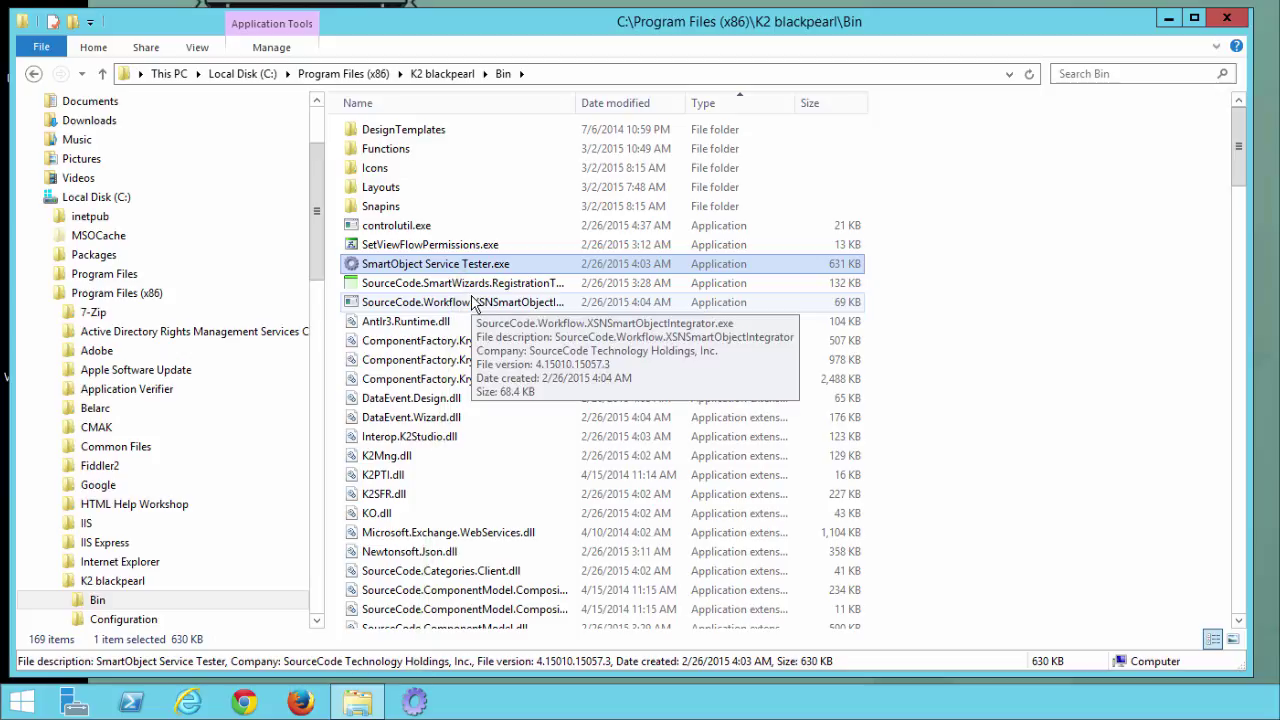
- Launch SmartObject Service Tester and start registering a new SQL Server Service instance
double_click(427, 264)
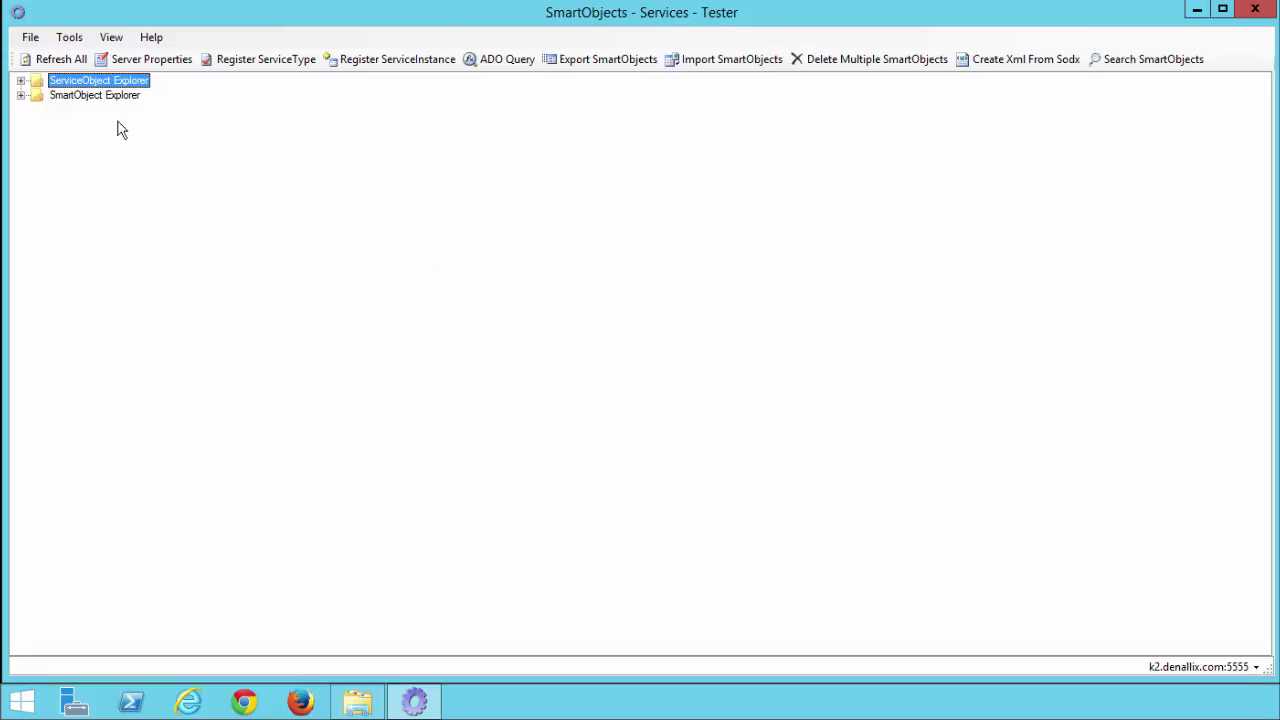
left_click(21, 82)
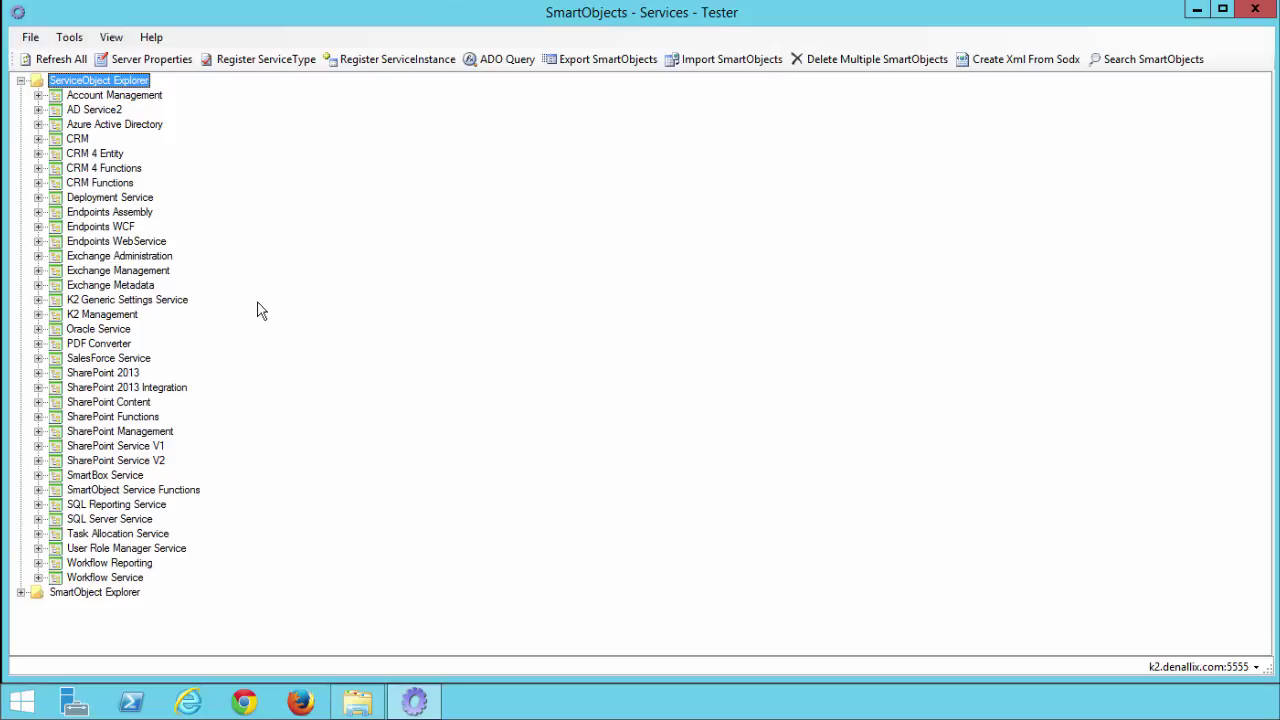
left_click(140, 521)
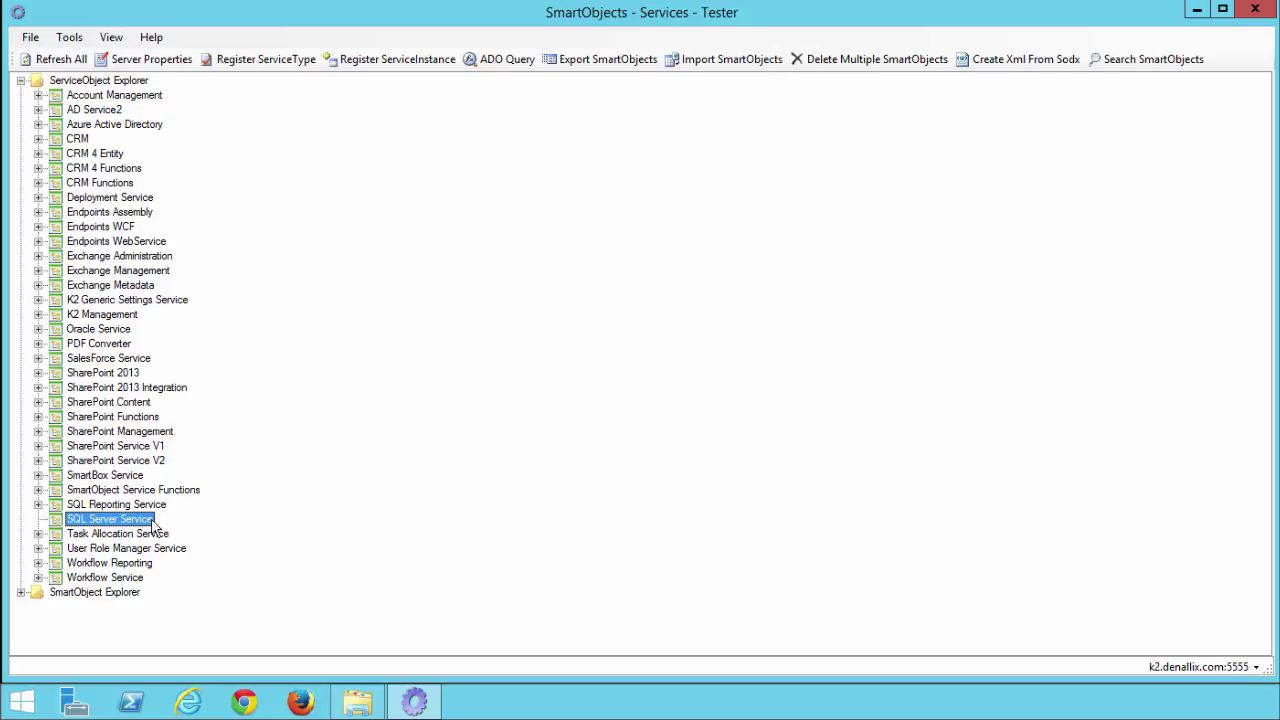
right_click(127, 520)
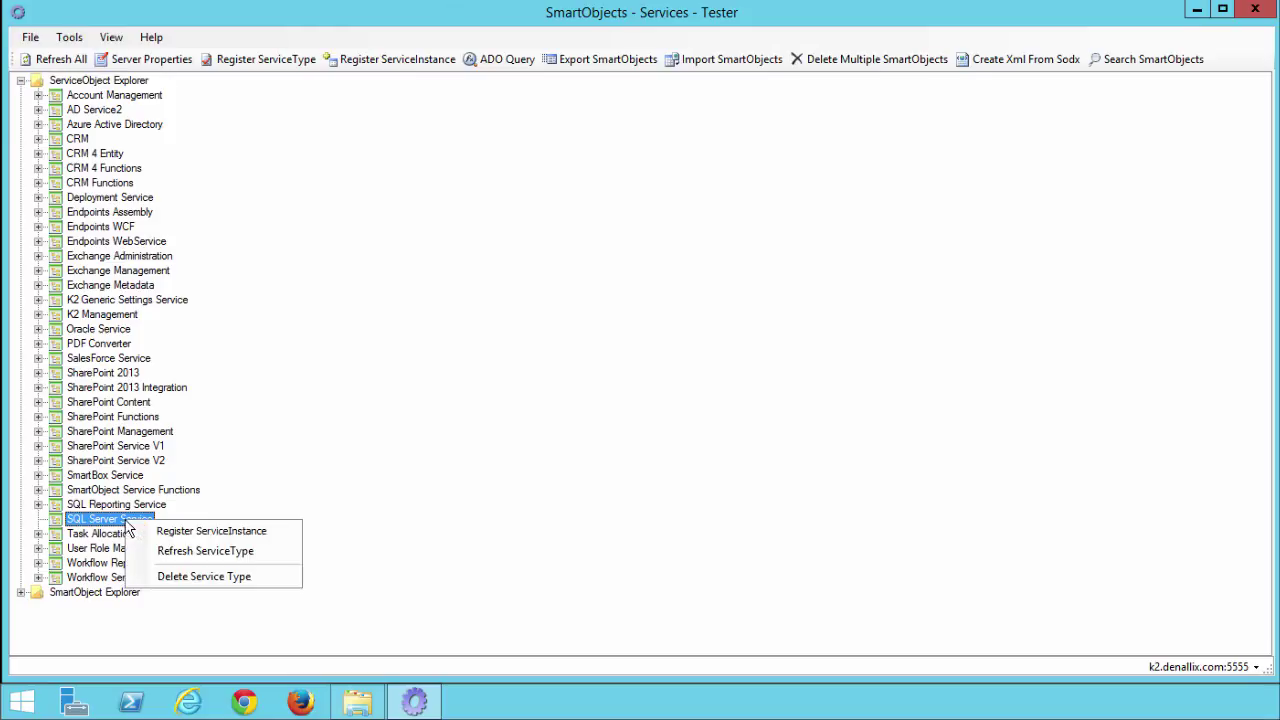
left_click(205, 535)
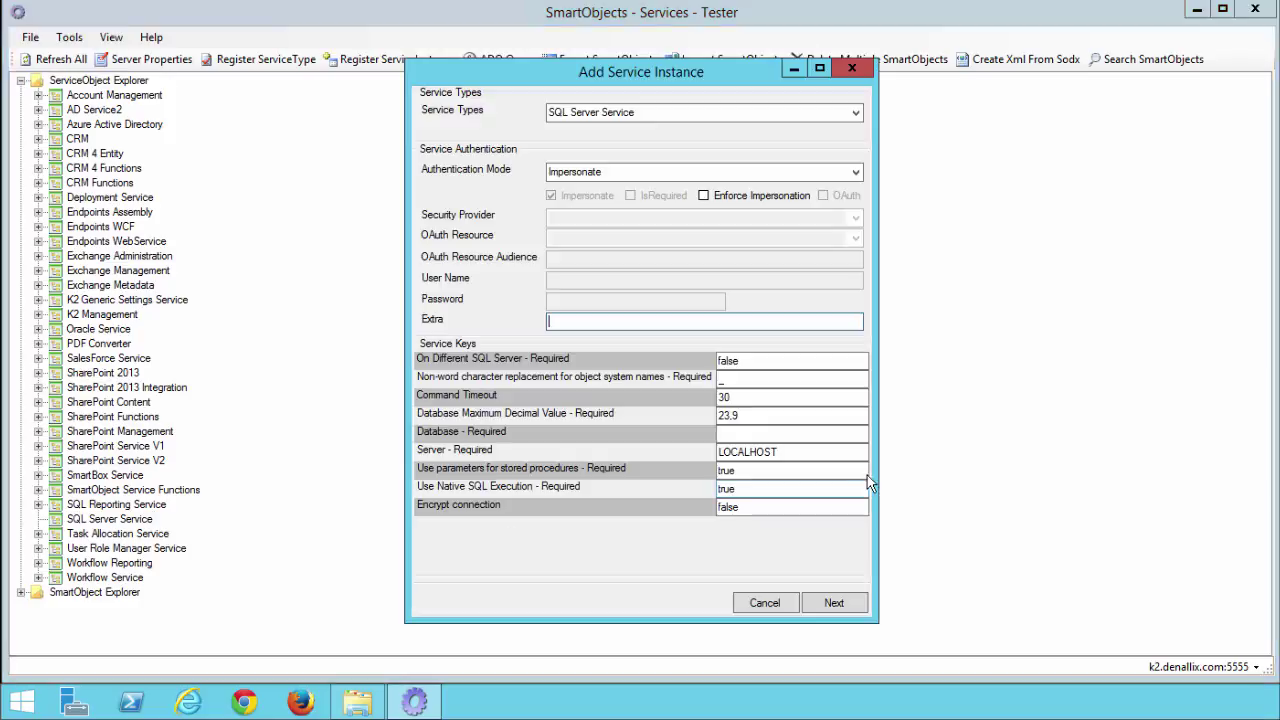
- Widen the dialog, keep SQL Server Service as the type, and choose Static authentication
left_click_drag(877, 470, 966, 471)
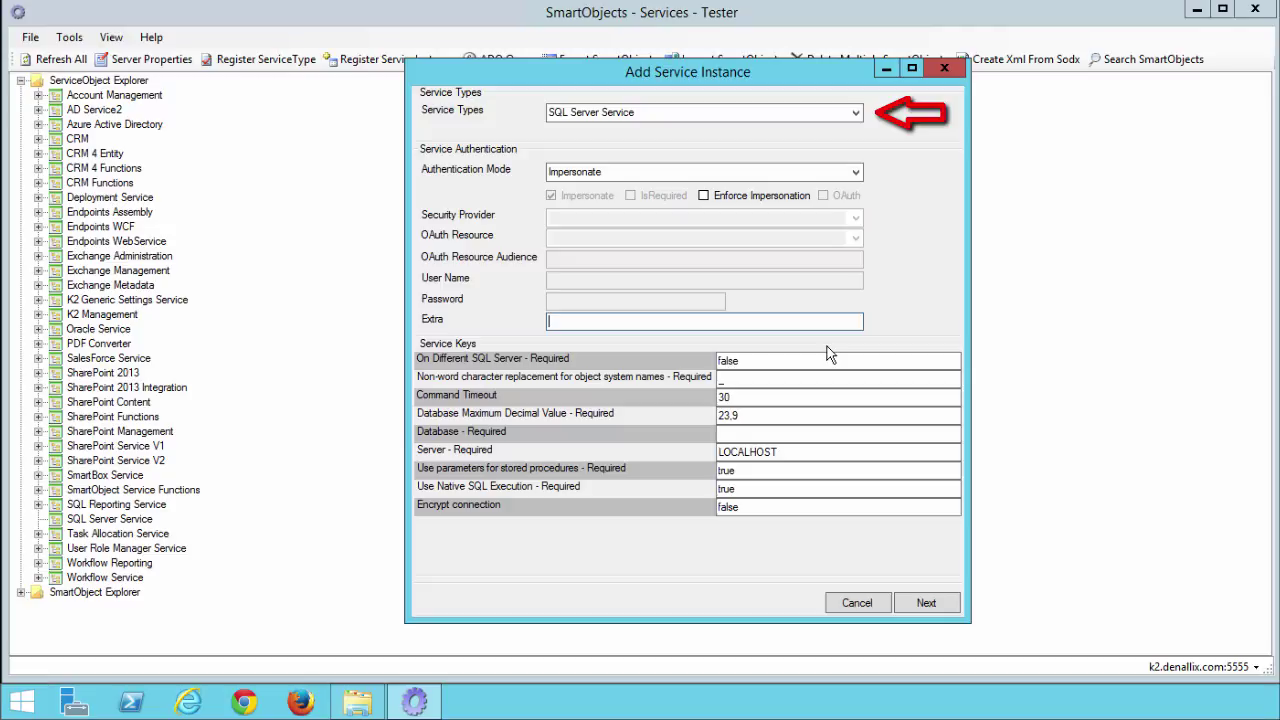
left_click(856, 113)
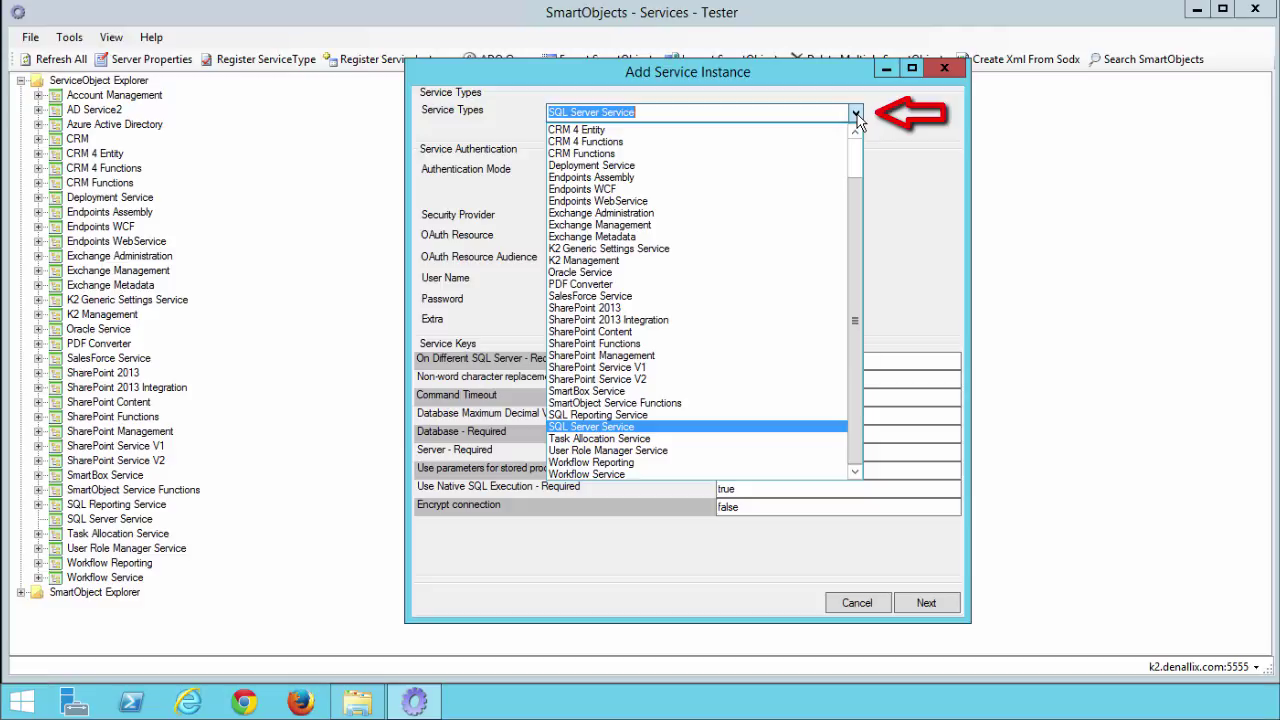
left_click(857, 114)
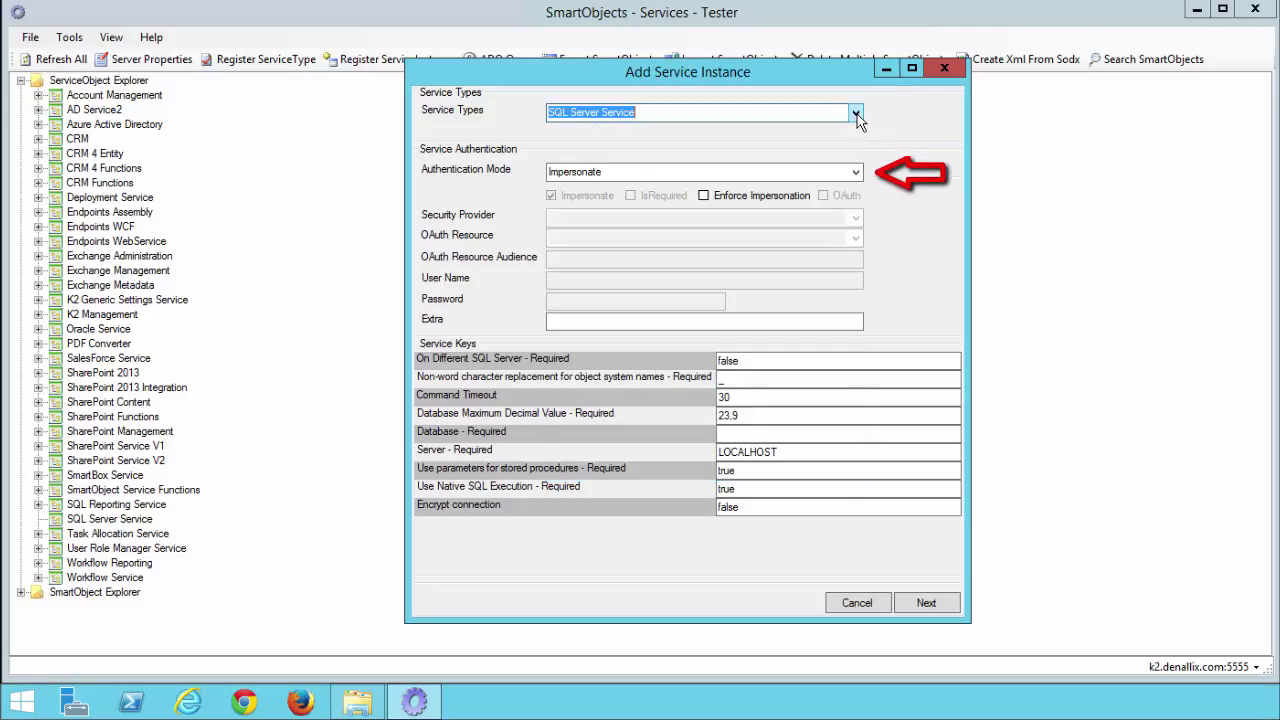
left_click(856, 172)
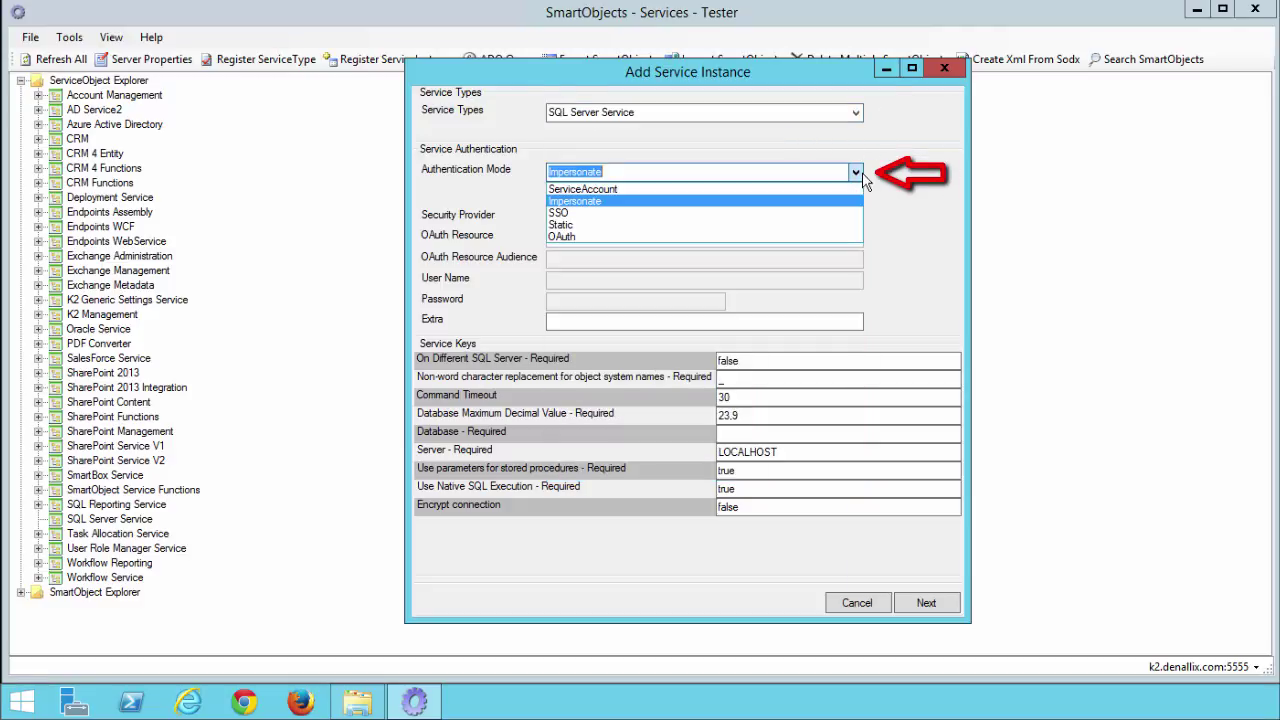
left_click(776, 225)
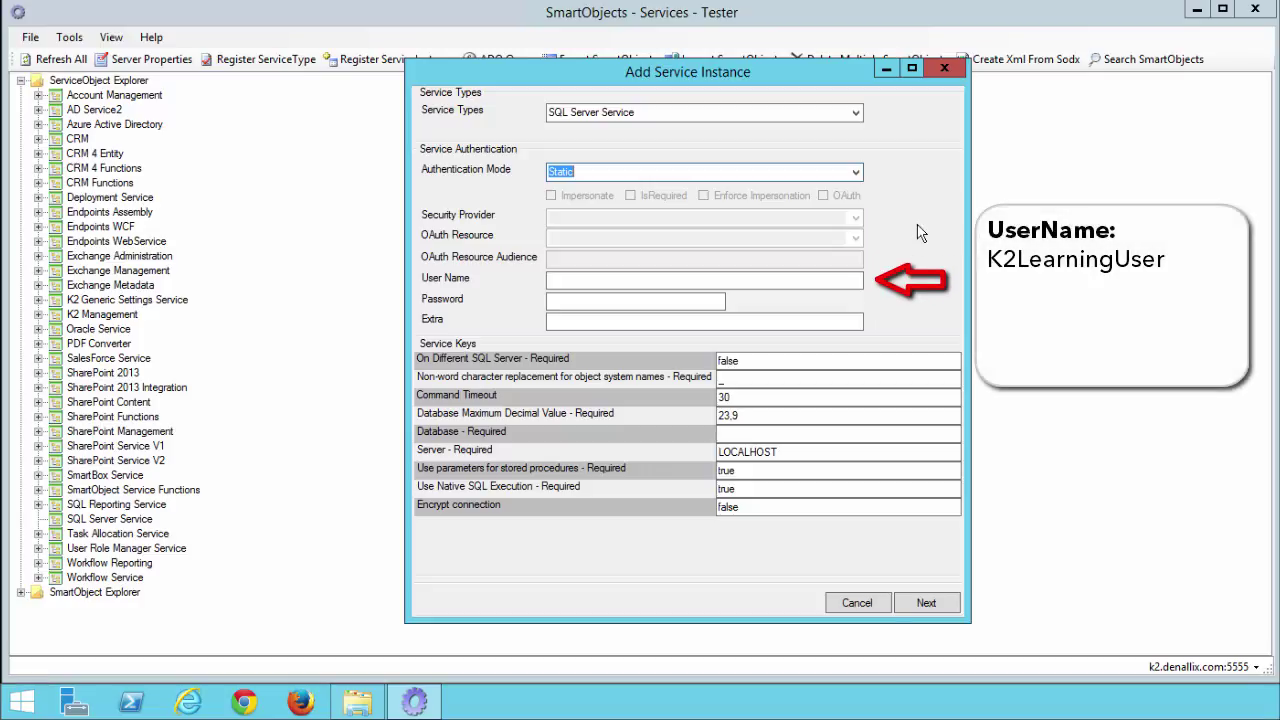
- Enter the static user name and the account password for the SQL instance
left_click(797, 280)
type("K2LearningUser")
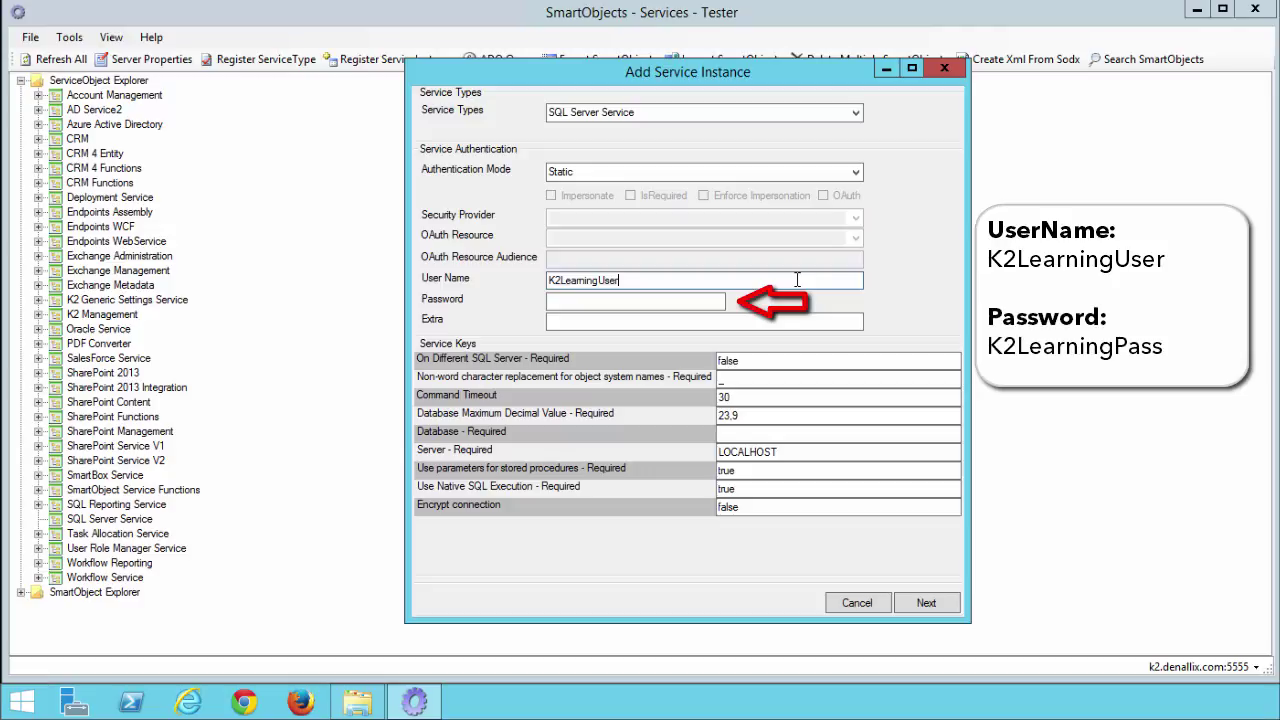
left_click(650, 300)
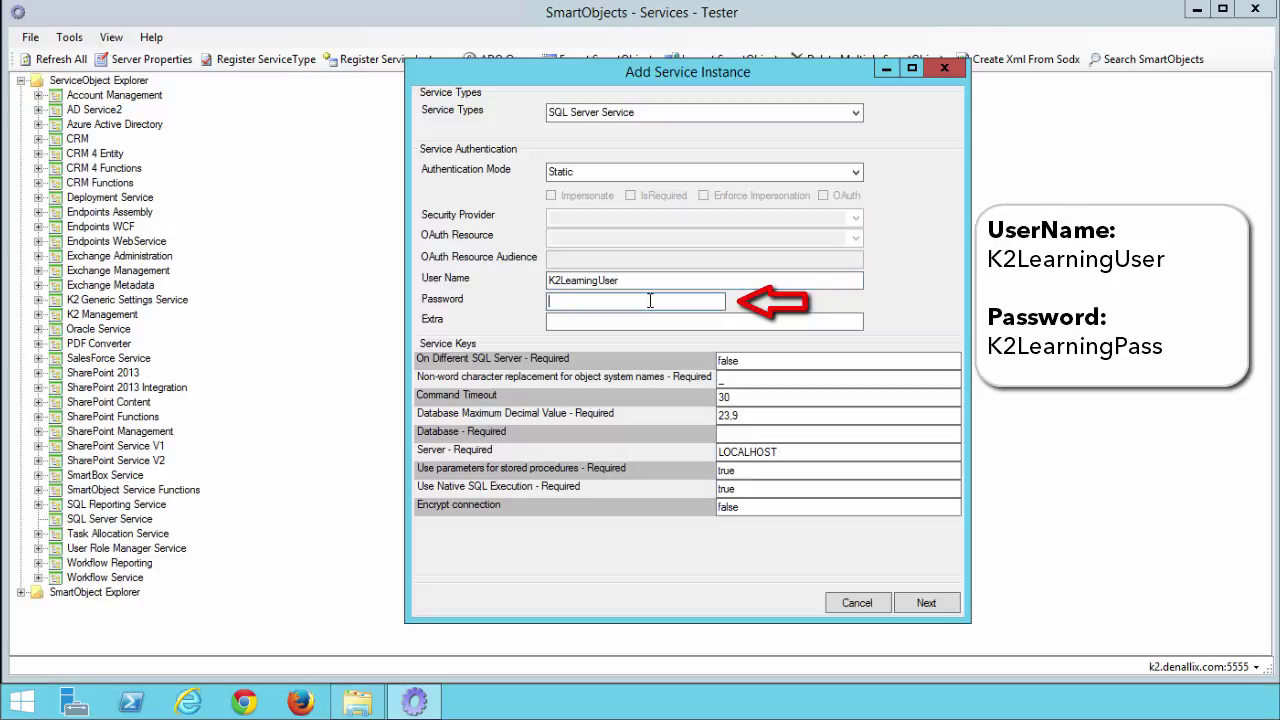
type("K2LearningPass")
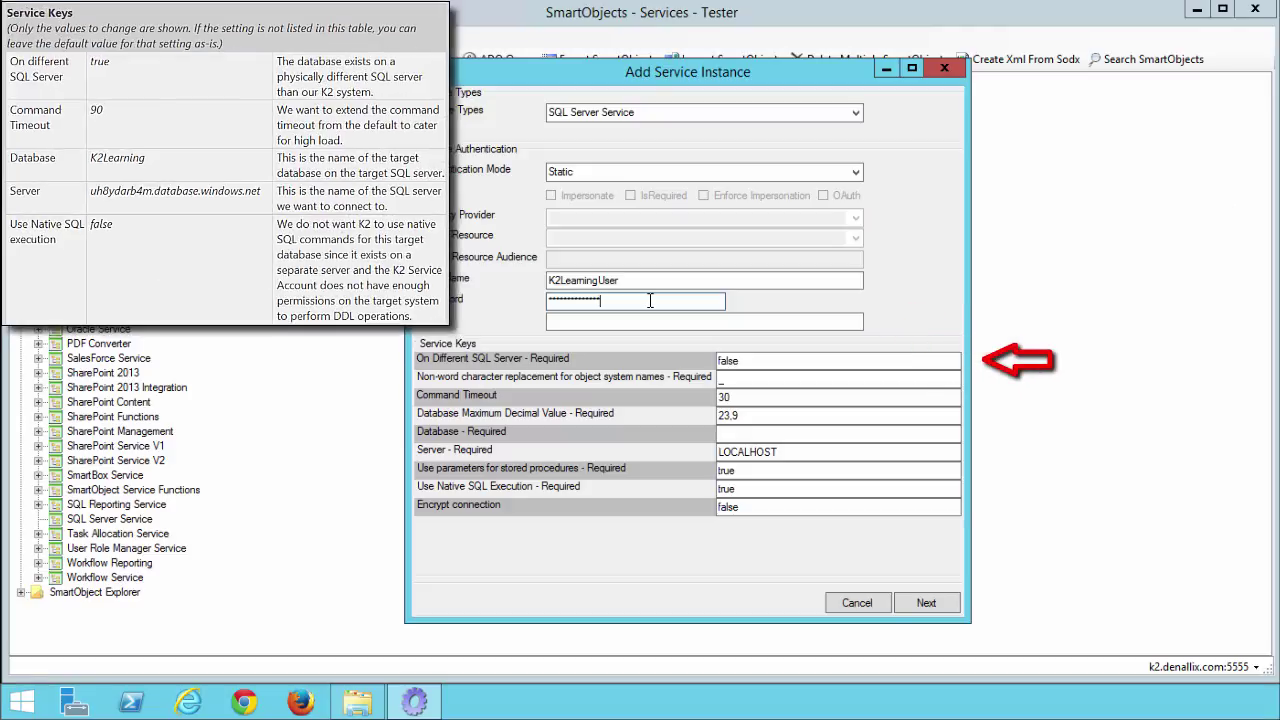
- Set On Different SQL Server to true, Command Timeout to 90, and Database to K2Learning
double_click(745, 362)
type("true")
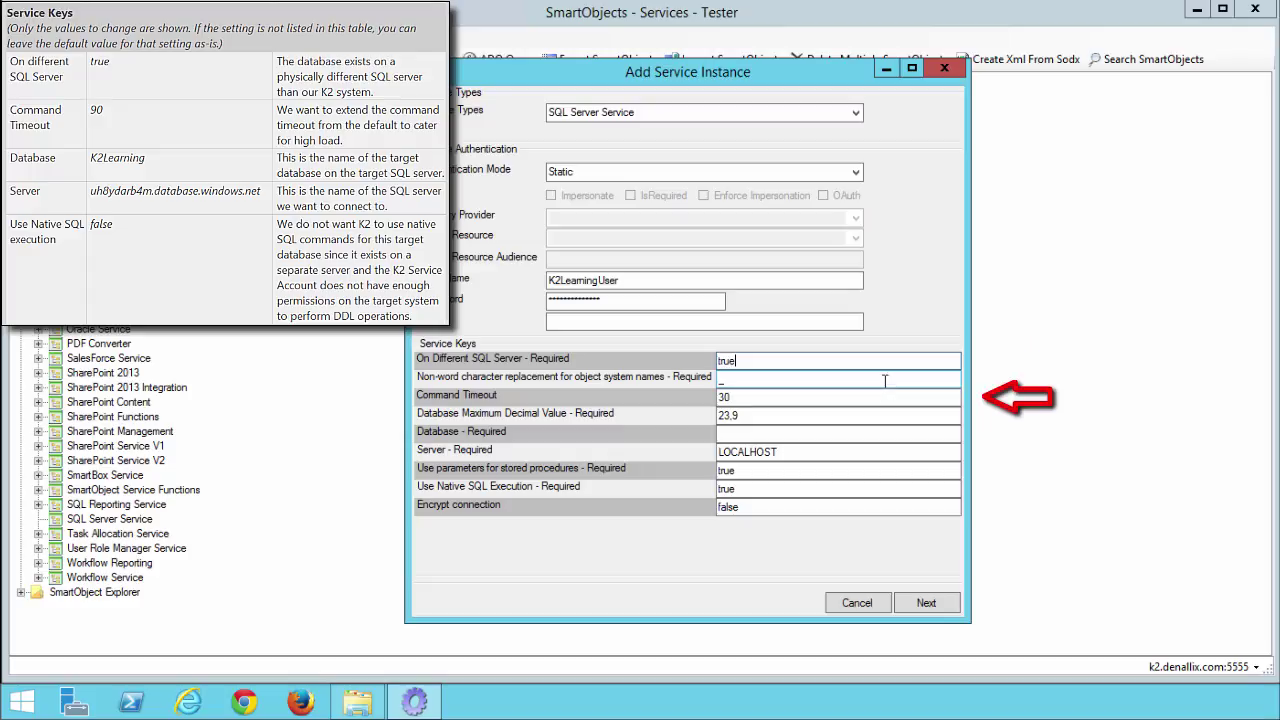
left_click(746, 397)
type("90")
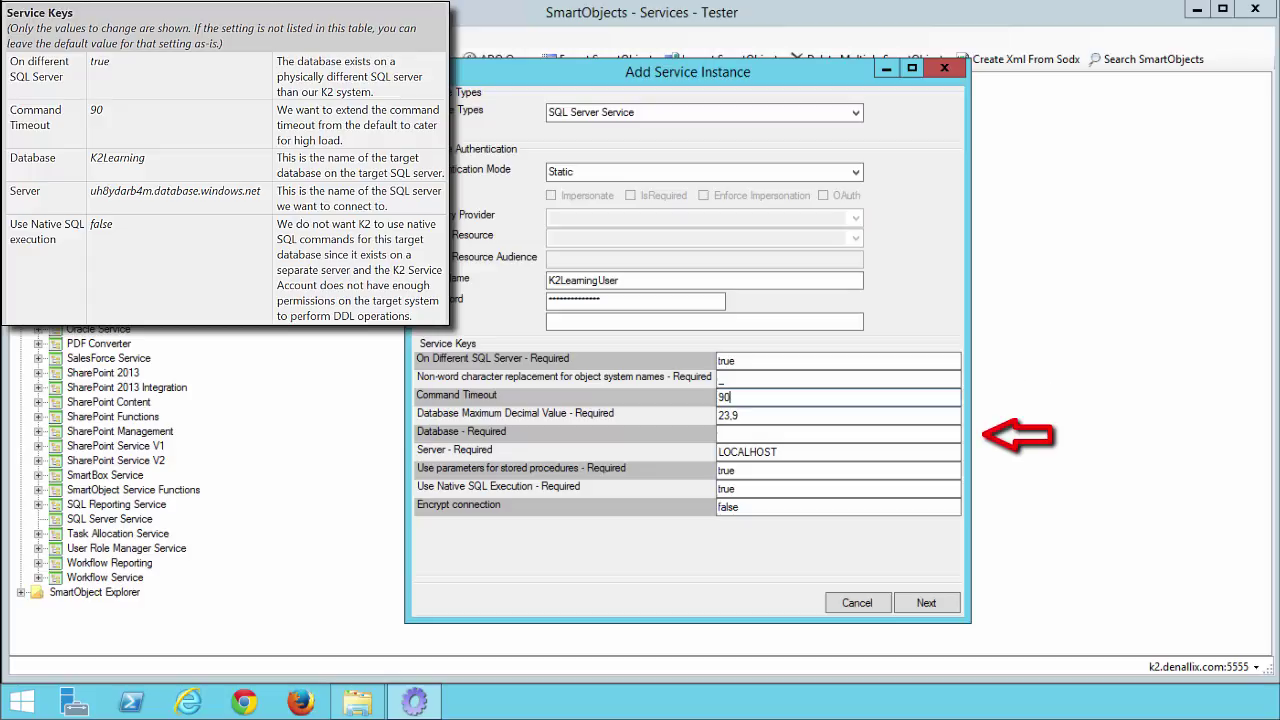
key("Tab")
key("Tab")
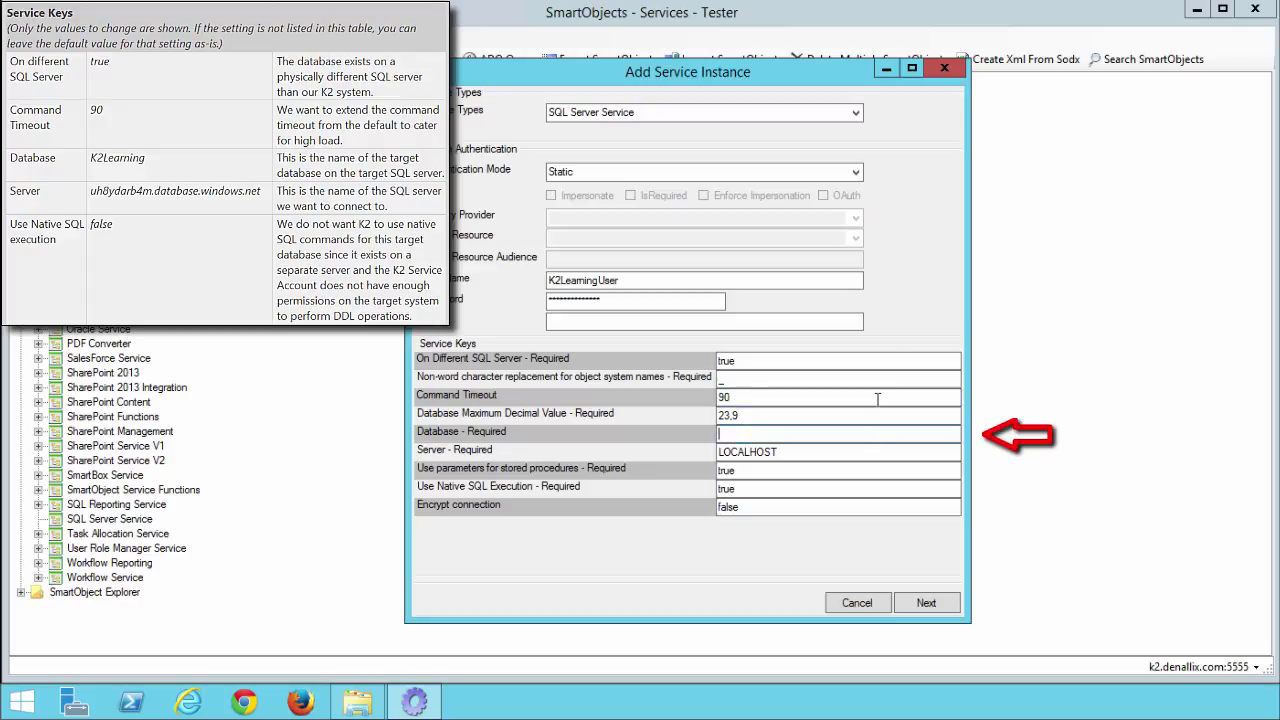
type("K2Learning")
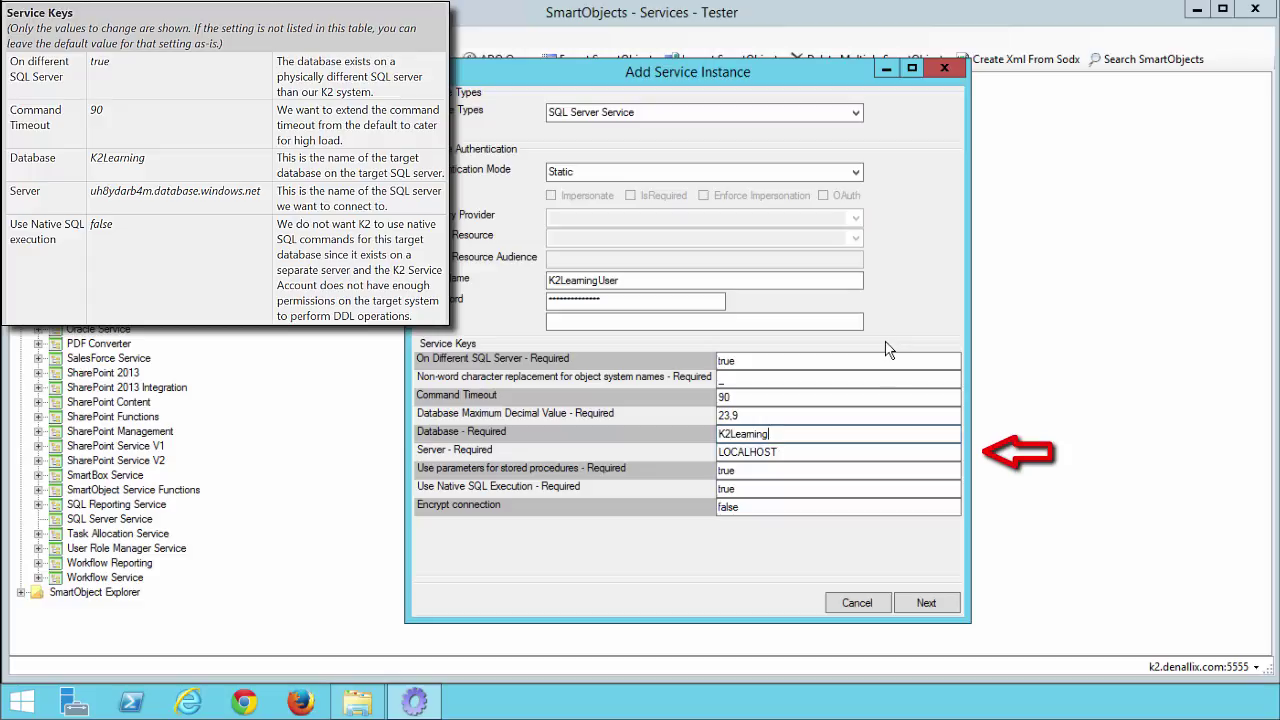
- Set the server to uh8ydarb4m.database.windows.net and native SQL execution to false, then continue
double_click(777, 452)
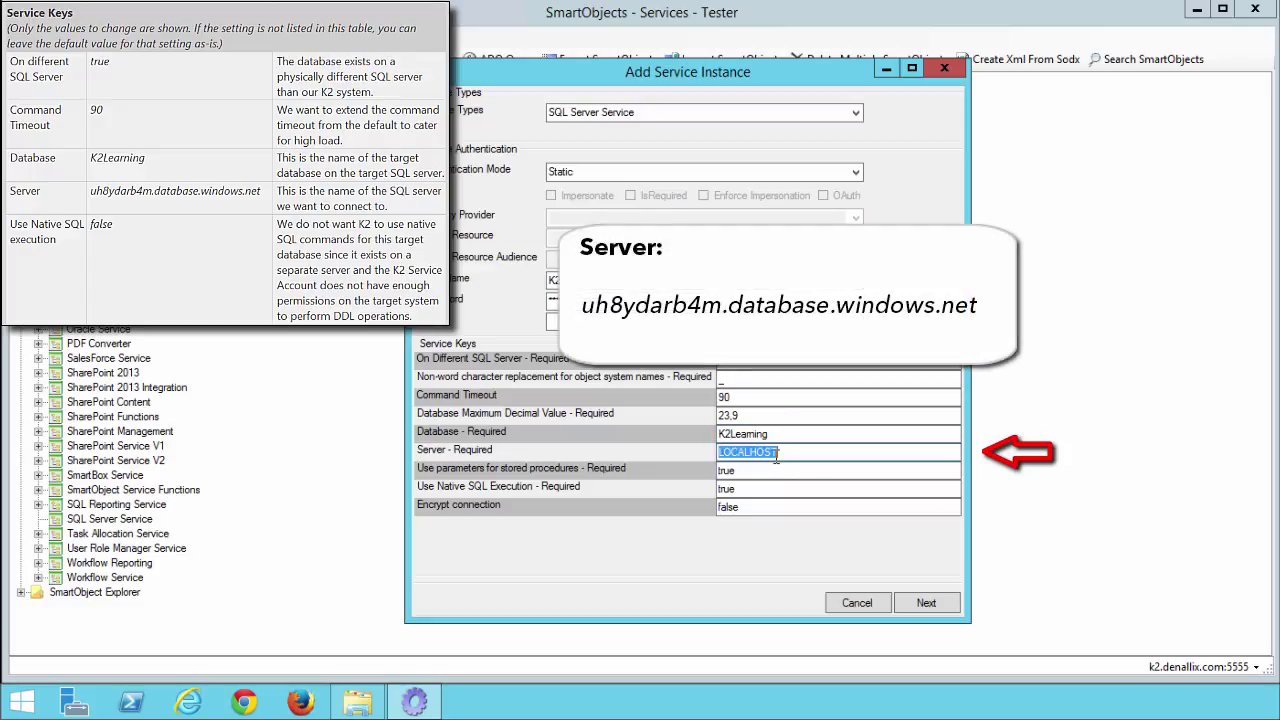
type("uh8ydarb4m.database.windows.net")
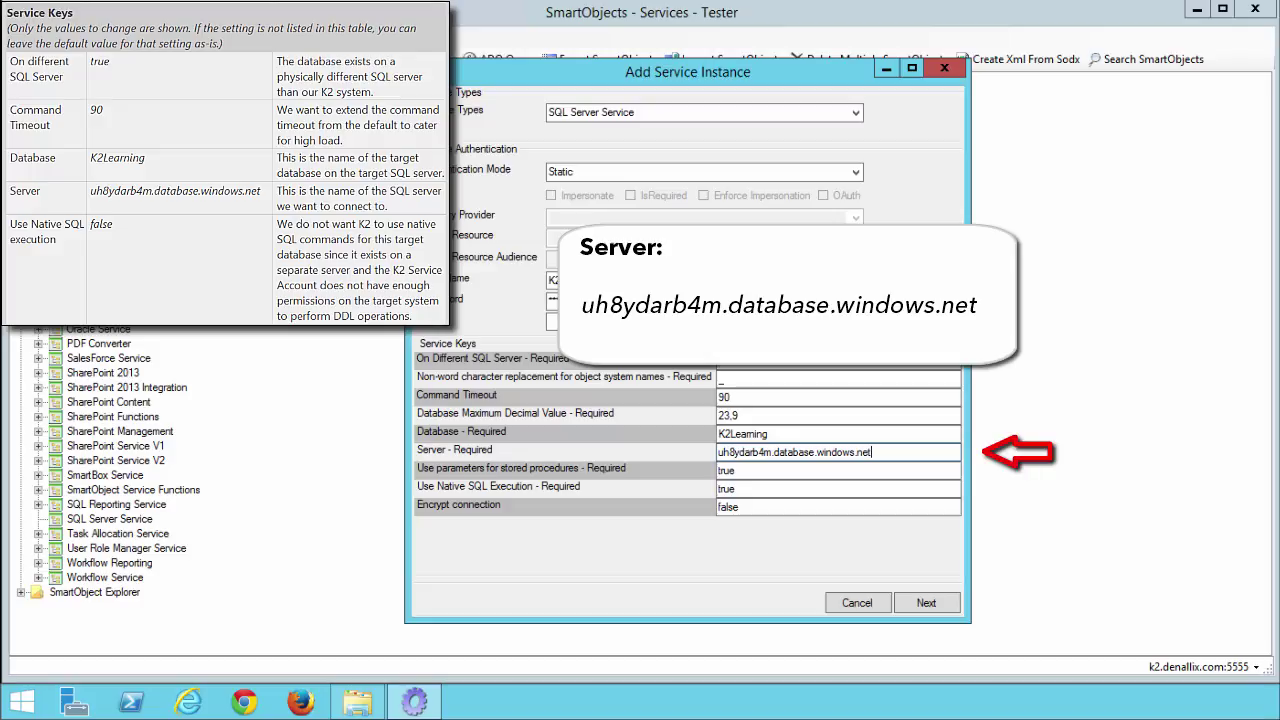
double_click(729, 488)
type("false")
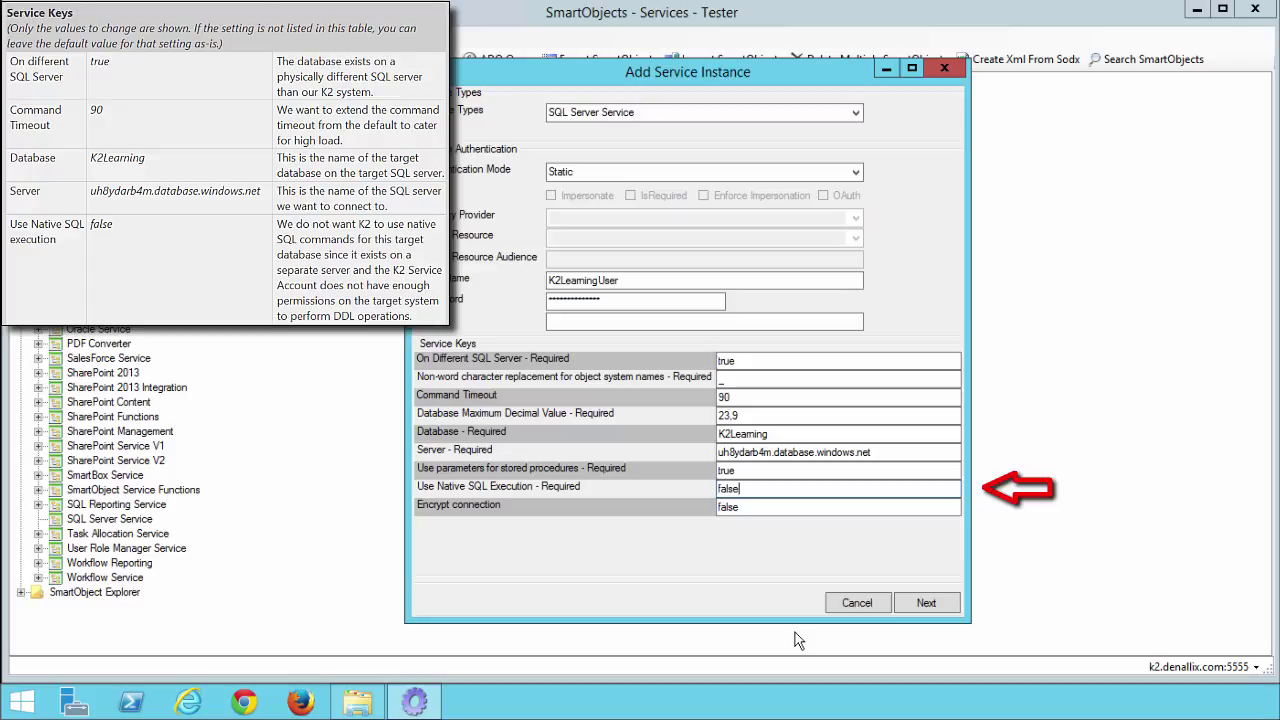
left_click(923, 607)
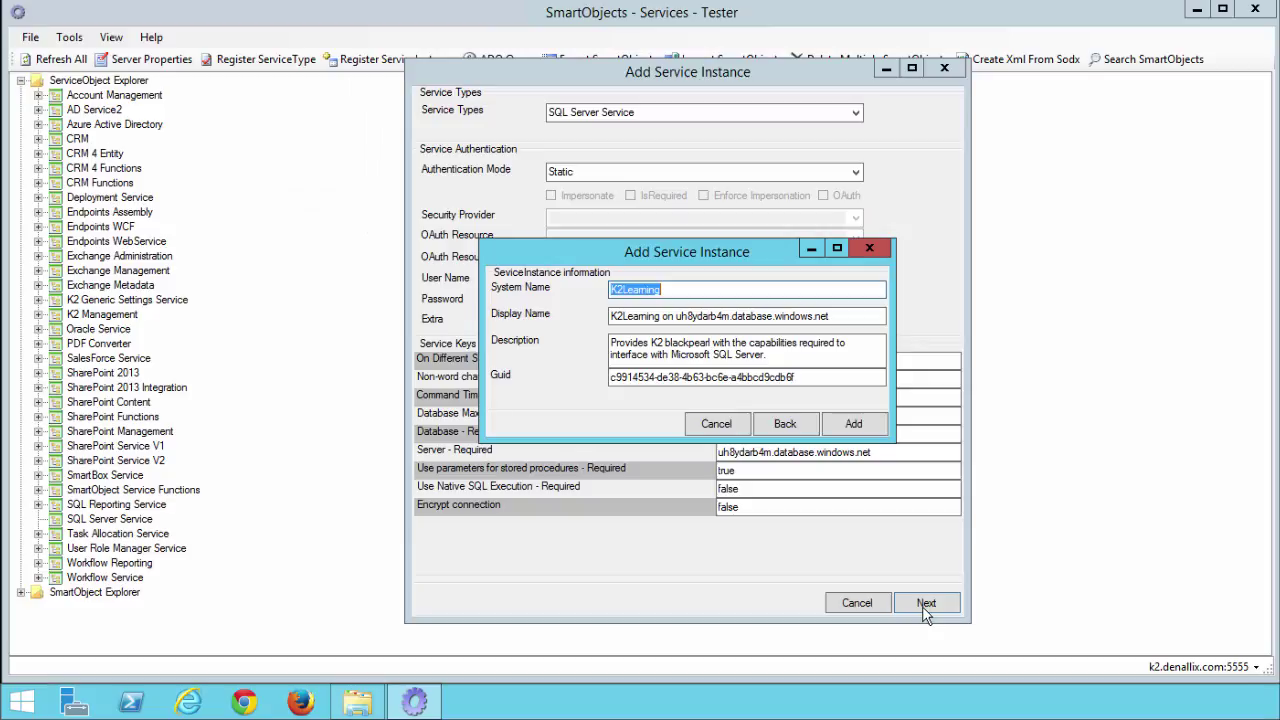
- Name the instance K2 Tutorial SQL Database for both System Name and Display Name
type("K2 Tutorial SQL Database")
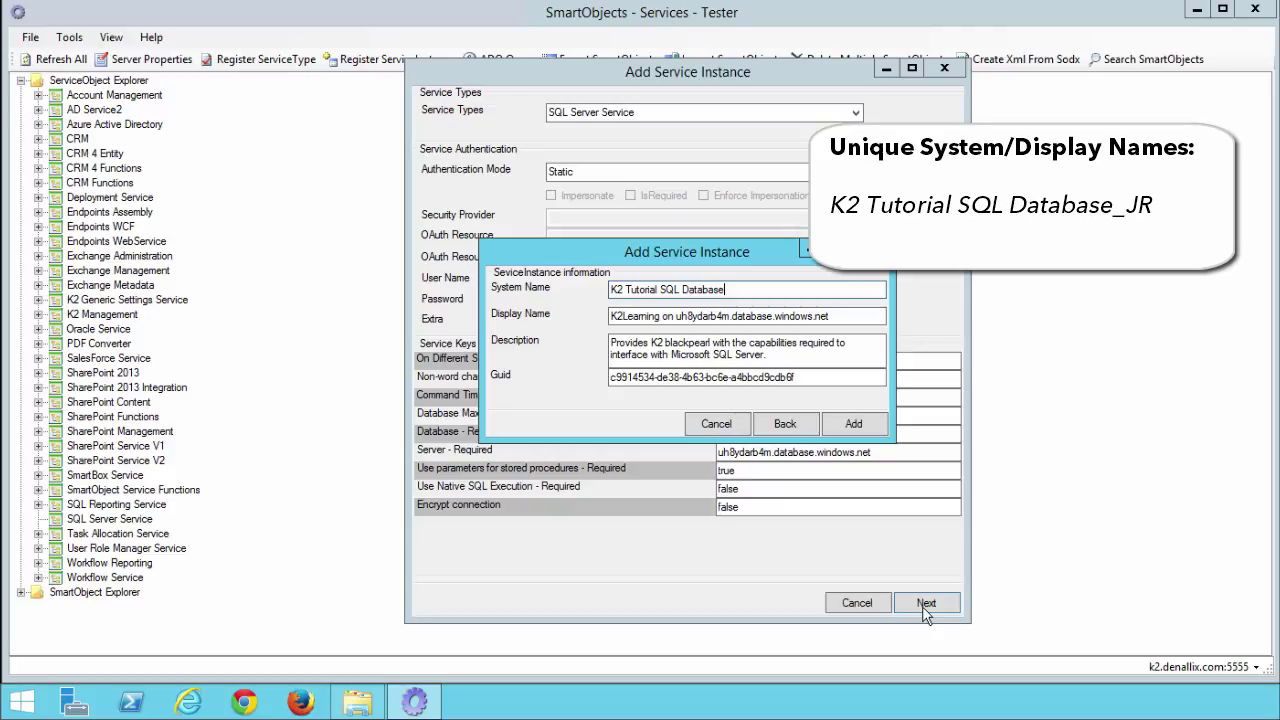
type("_JR")
key("BackSpace")
key("BackSpace")
key("BackSpace")
left_click_drag(829, 316, 596, 316)
type("K2 Tutorial SQL Database")
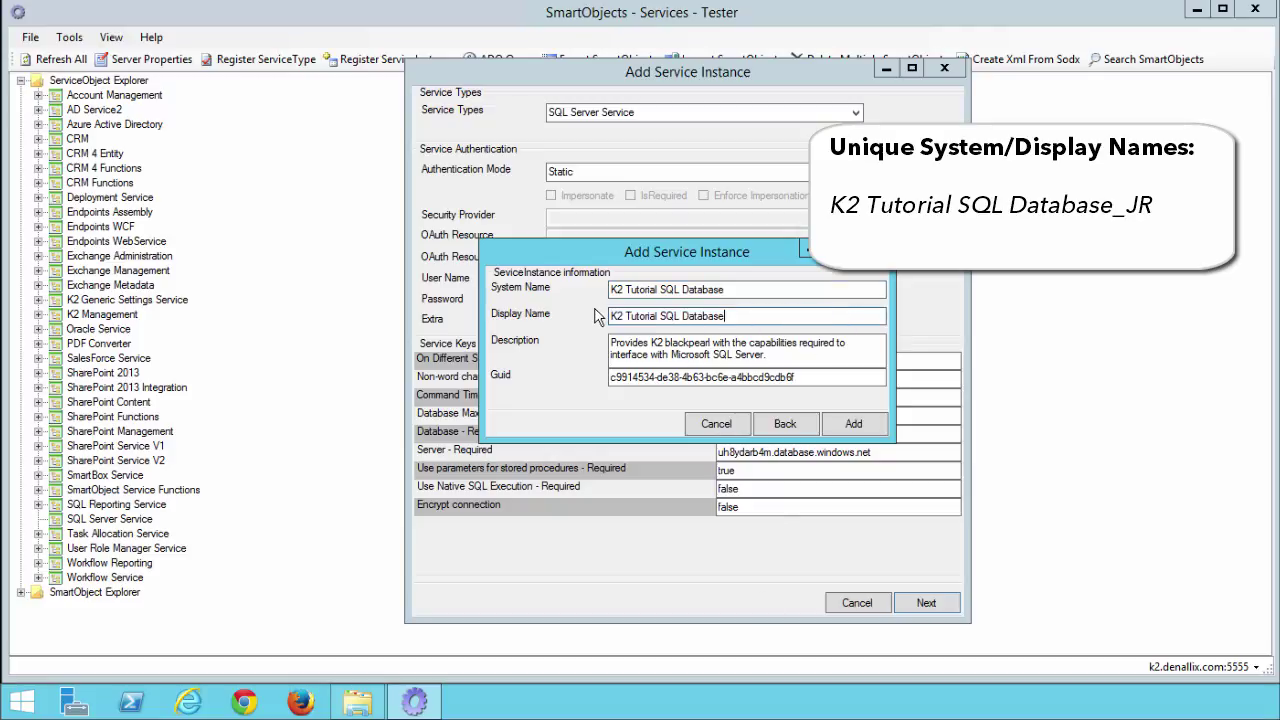
type("_JR")
key("BackSpace")
key("BackSpace")
key("BackSpace")
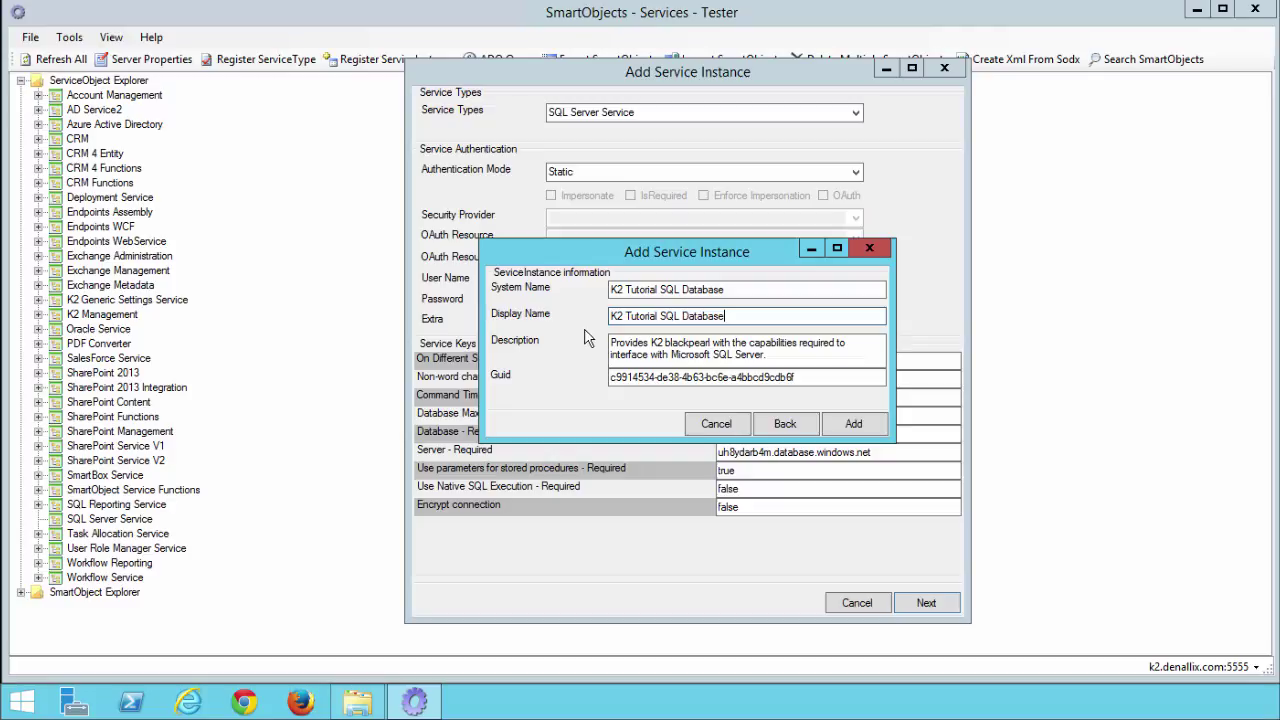
- Describe it as the sample database for K2 Tutorials and add the instance
left_click_drag(768, 356, 597, 334)
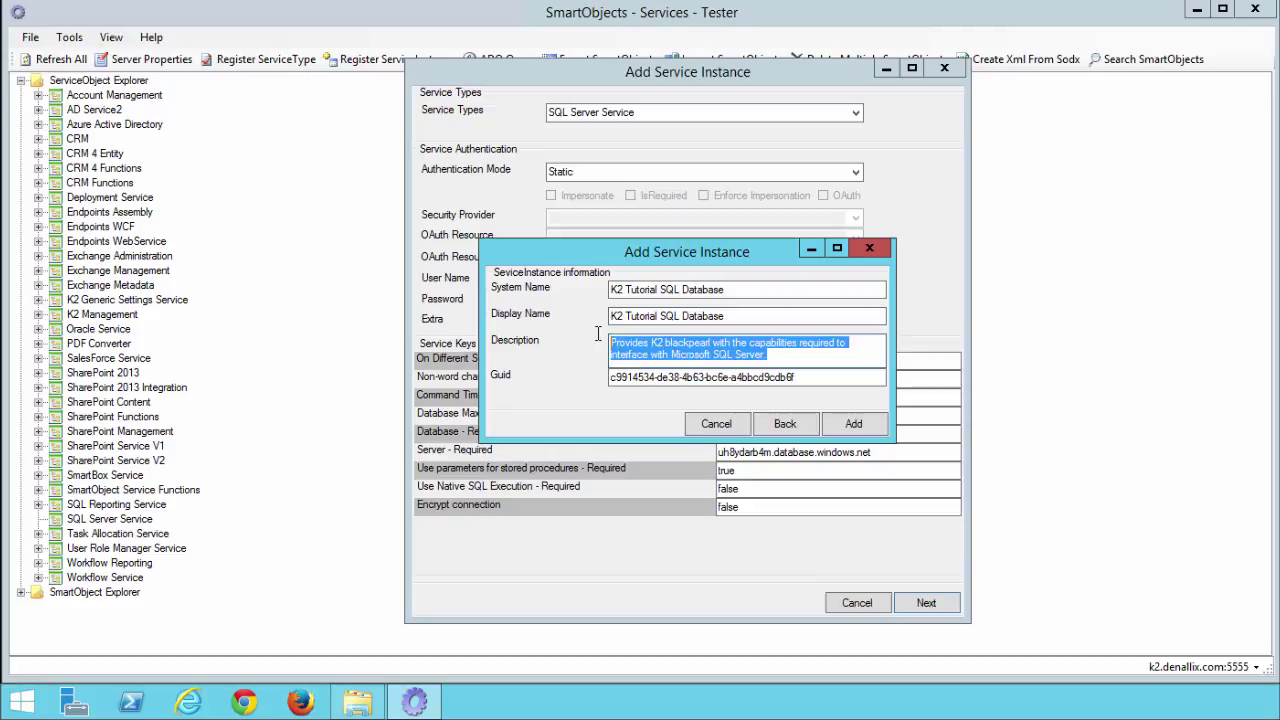
type("Service Instance for the sample database used for K2 Tutorials")
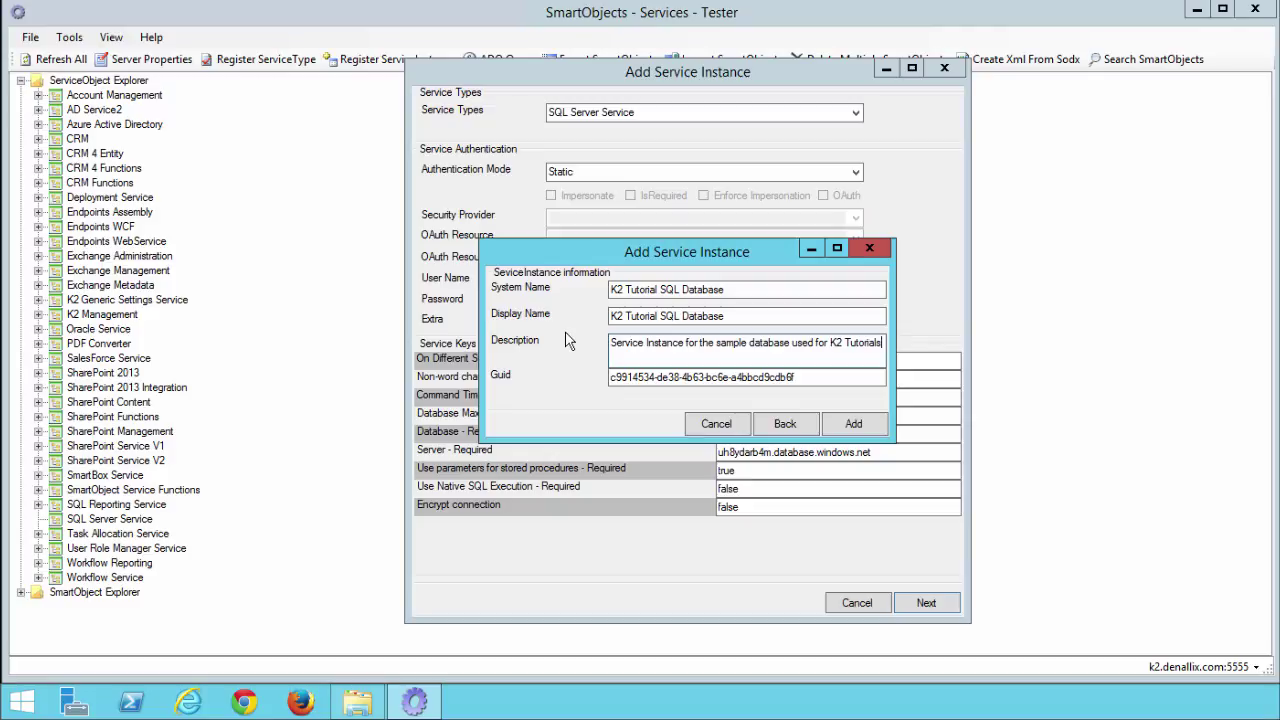
left_click(841, 423)
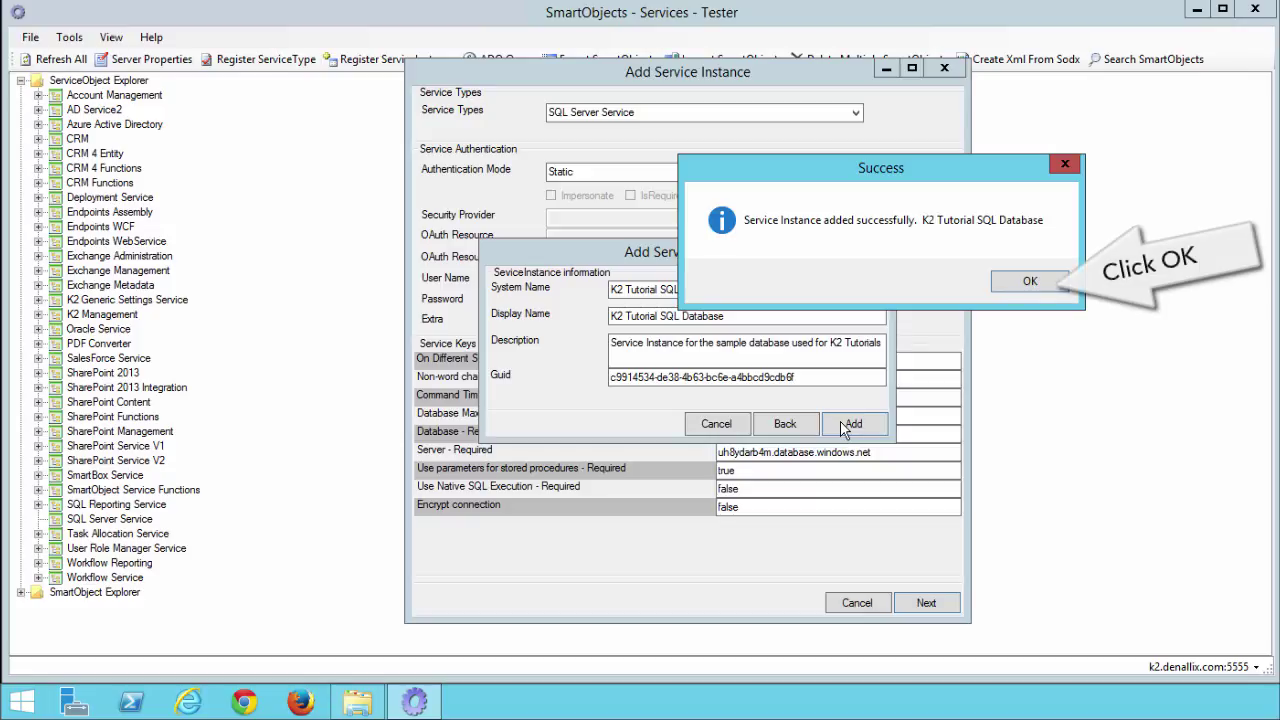
- Dismiss the success message and expand SQL Server Service to show K2 Tutorial SQL Database
left_click(1017, 289)
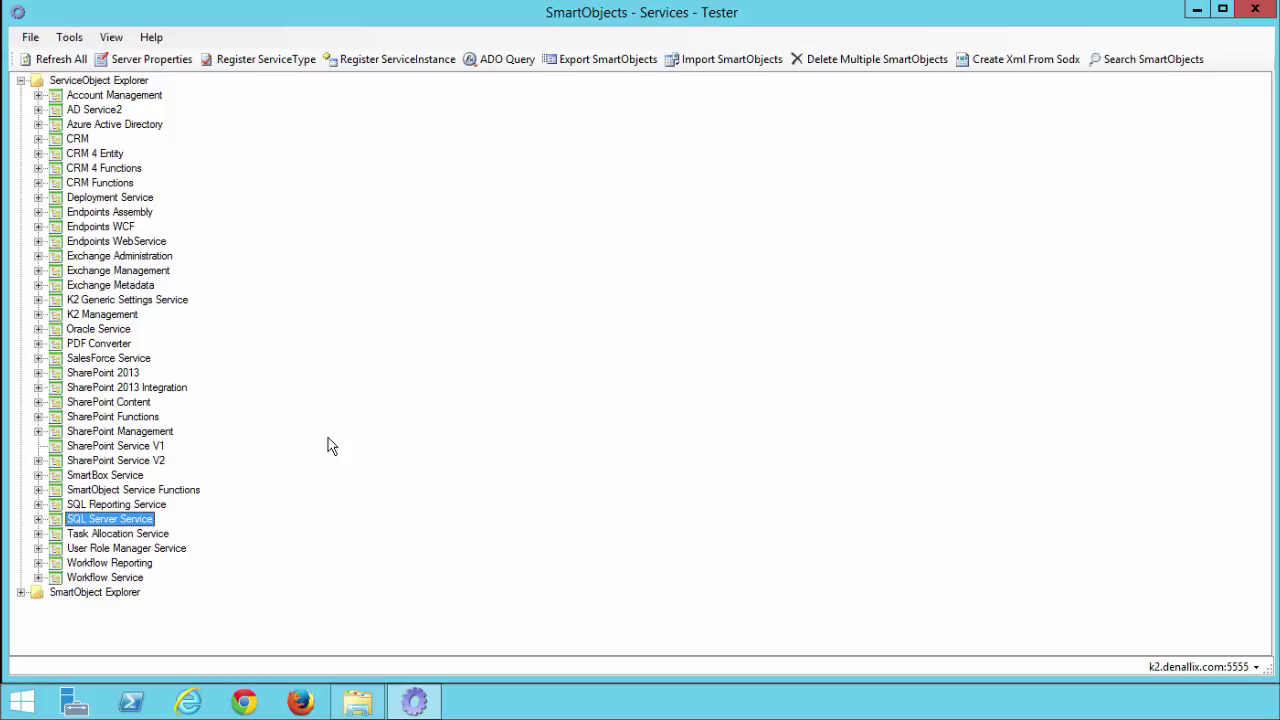
left_click(38, 519)
- Create a SmartObject from the [Finance].[ExpenseCategory] table under K2 Tutorial SQL Database Tables
left_click(56, 534)
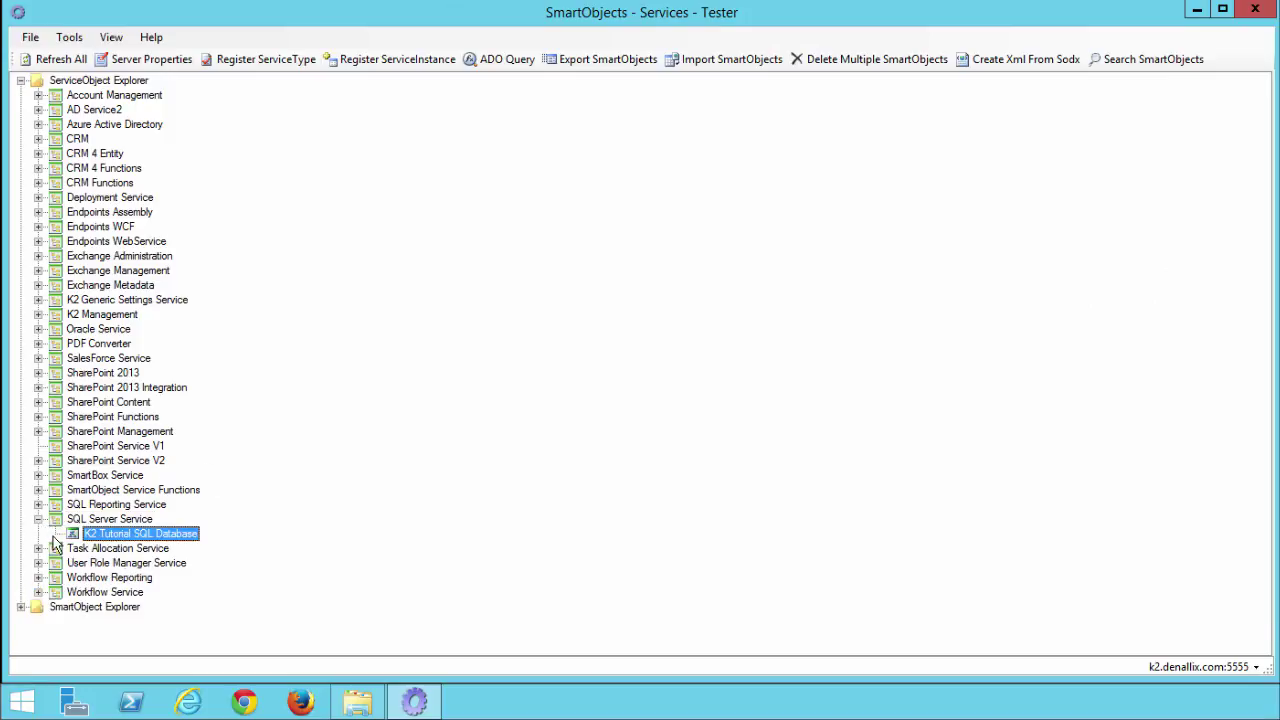
left_click(72, 563)
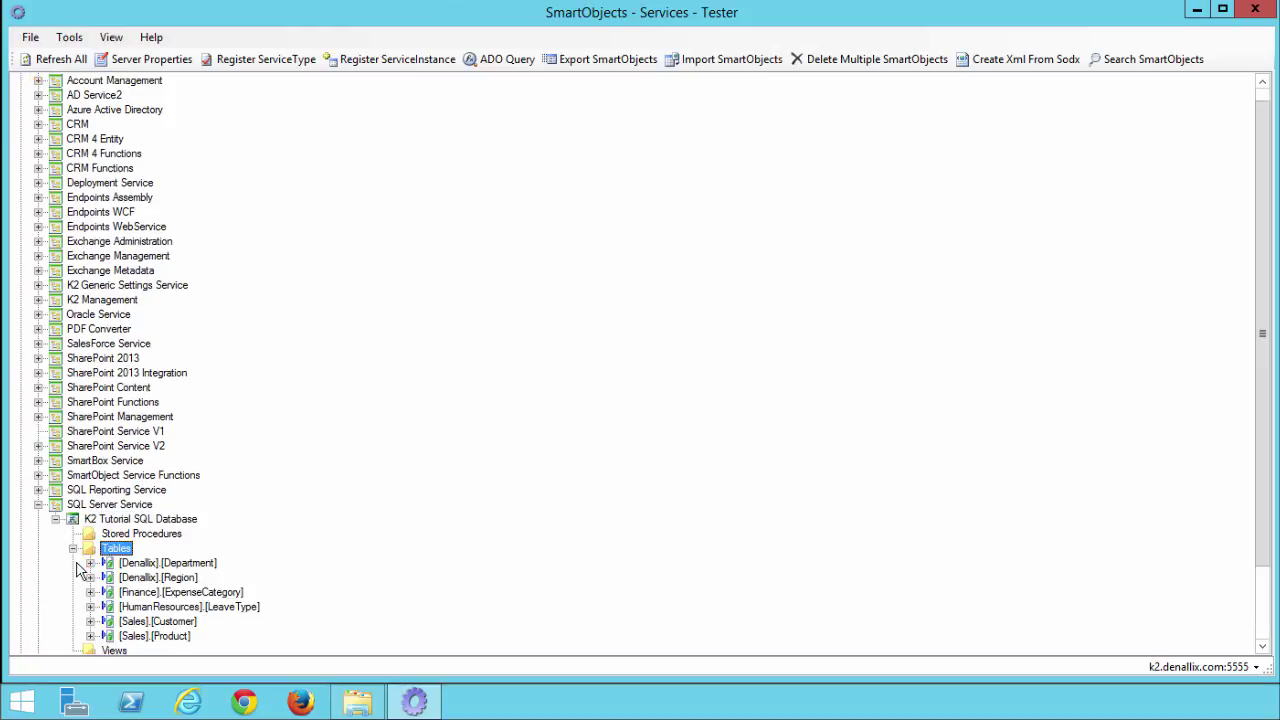
scroll(148, 563, "down", 2)
left_click(170, 506)
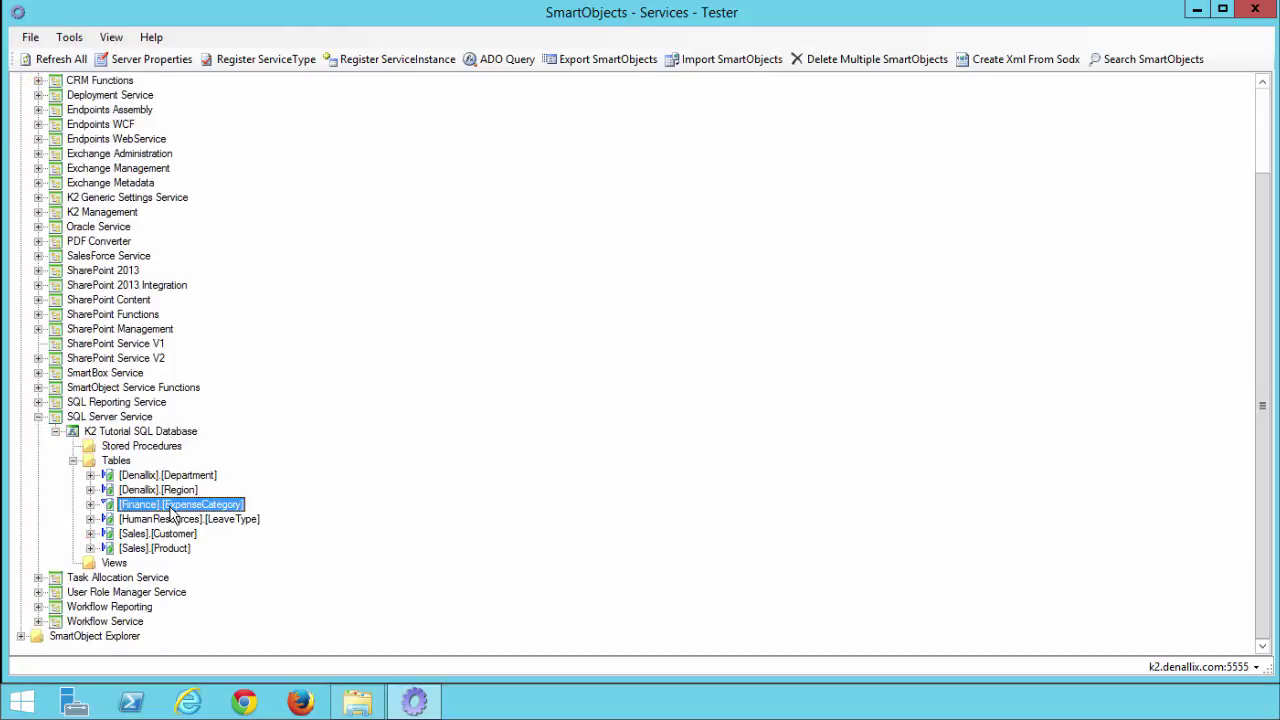
right_click(170, 508)
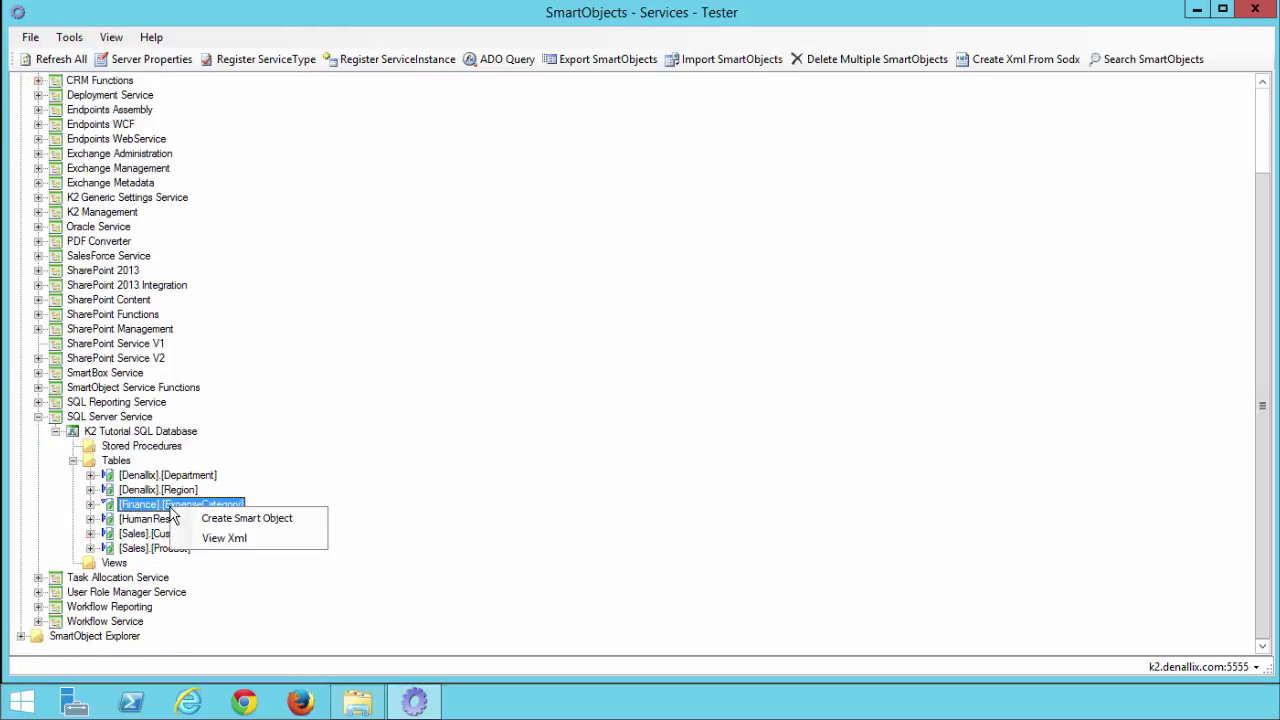
left_click(249, 524)
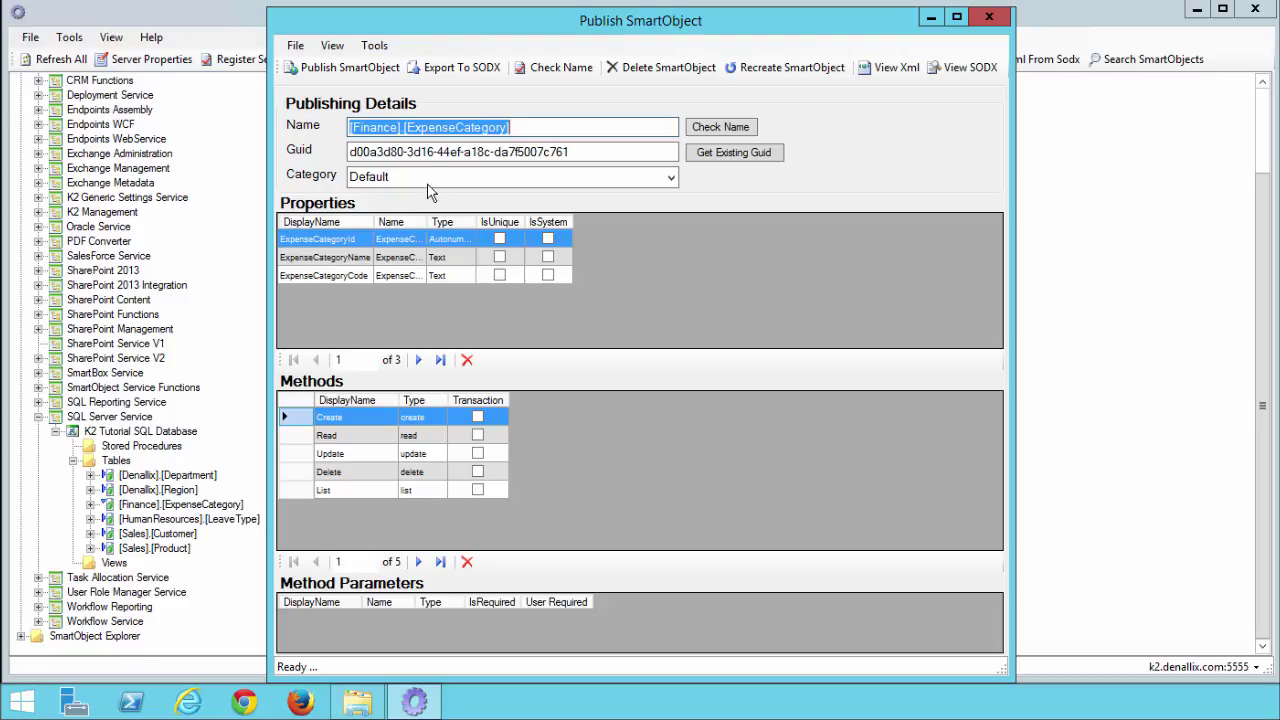
- Publish ExpenseCategory under category SQL Server Service\K2 Tutorial SQL Database\Tables, then close the publishing window
left_click(430, 178)
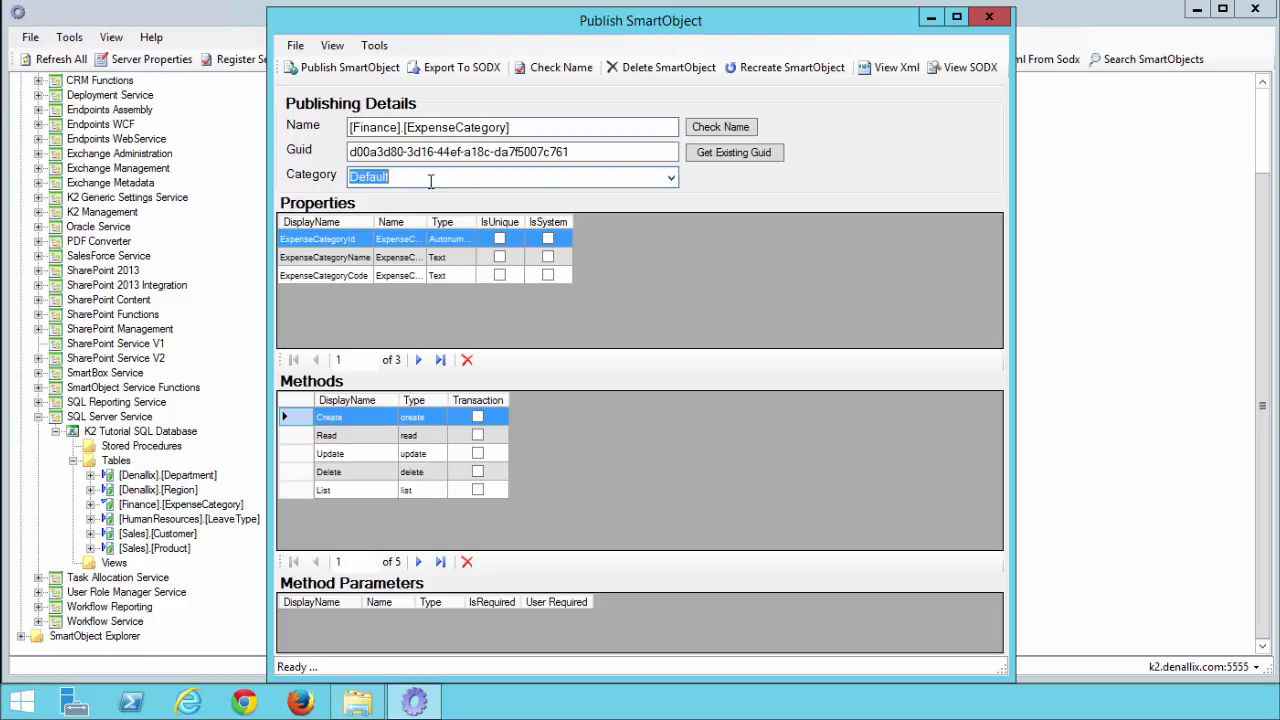
type("SQL Server Service\\K2 Tutorial SQL Database\\Tables")
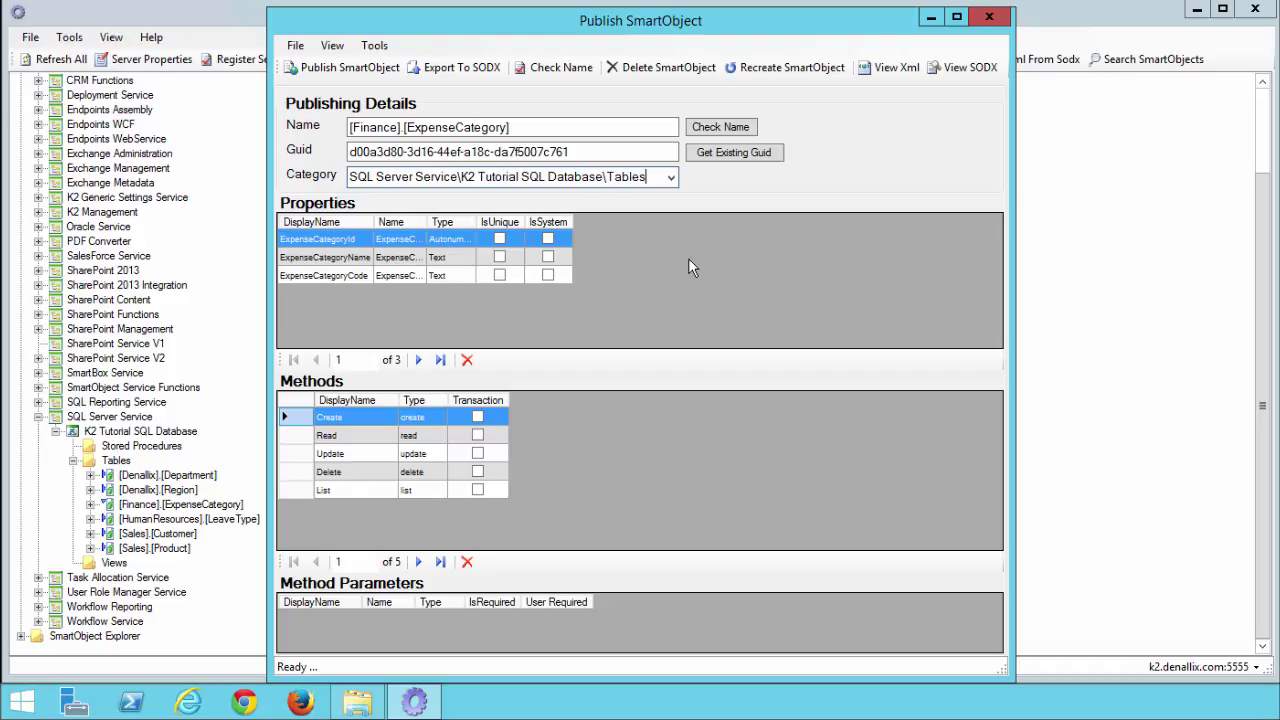
left_click(359, 72)
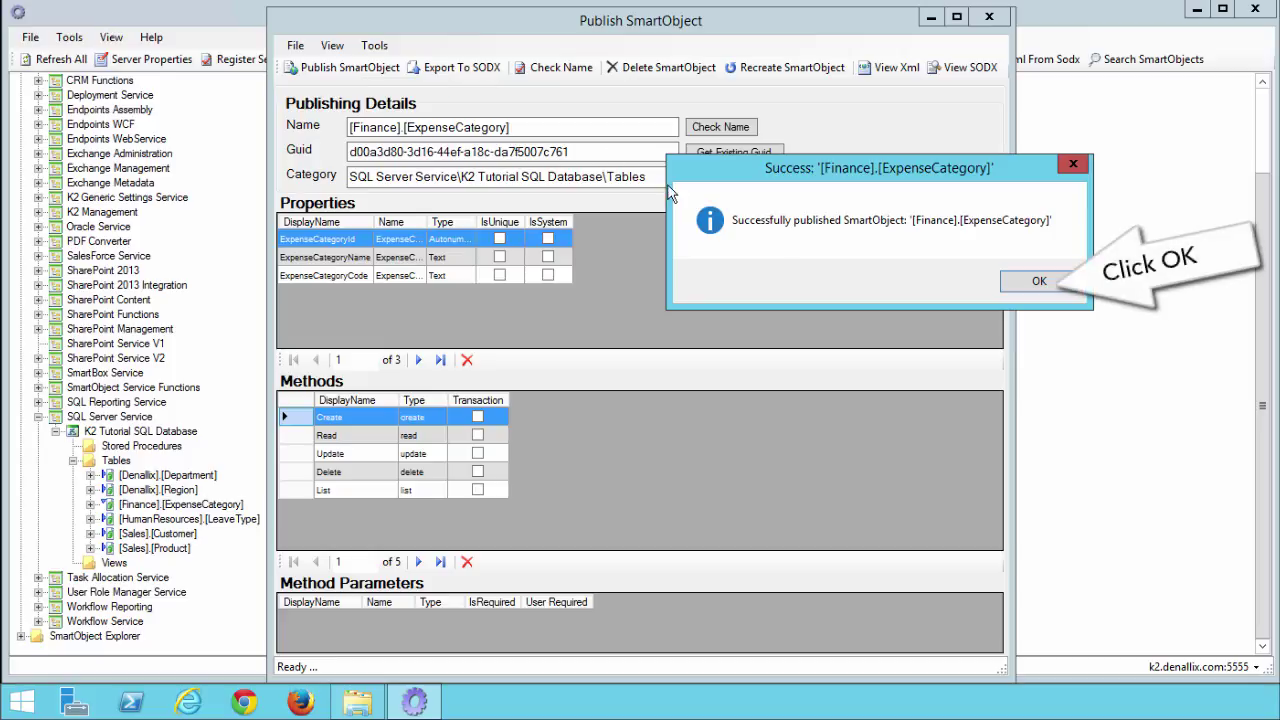
left_click(1030, 282)
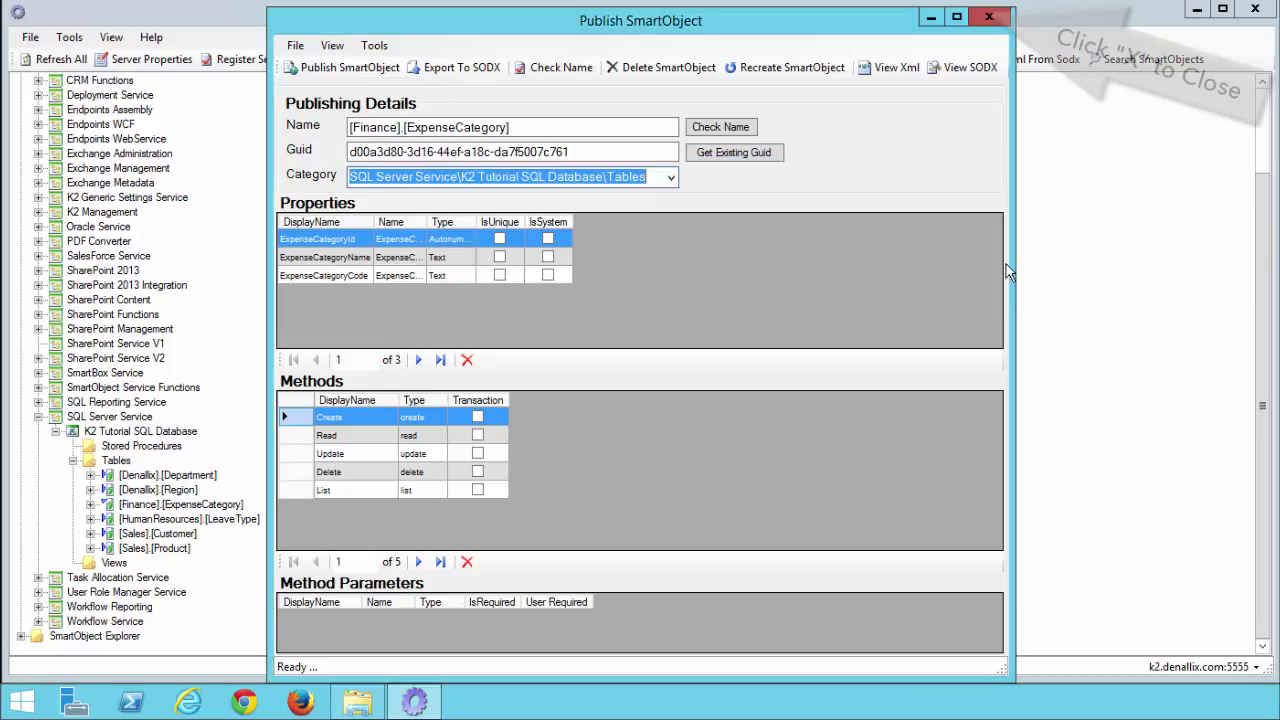
left_click(993, 20)
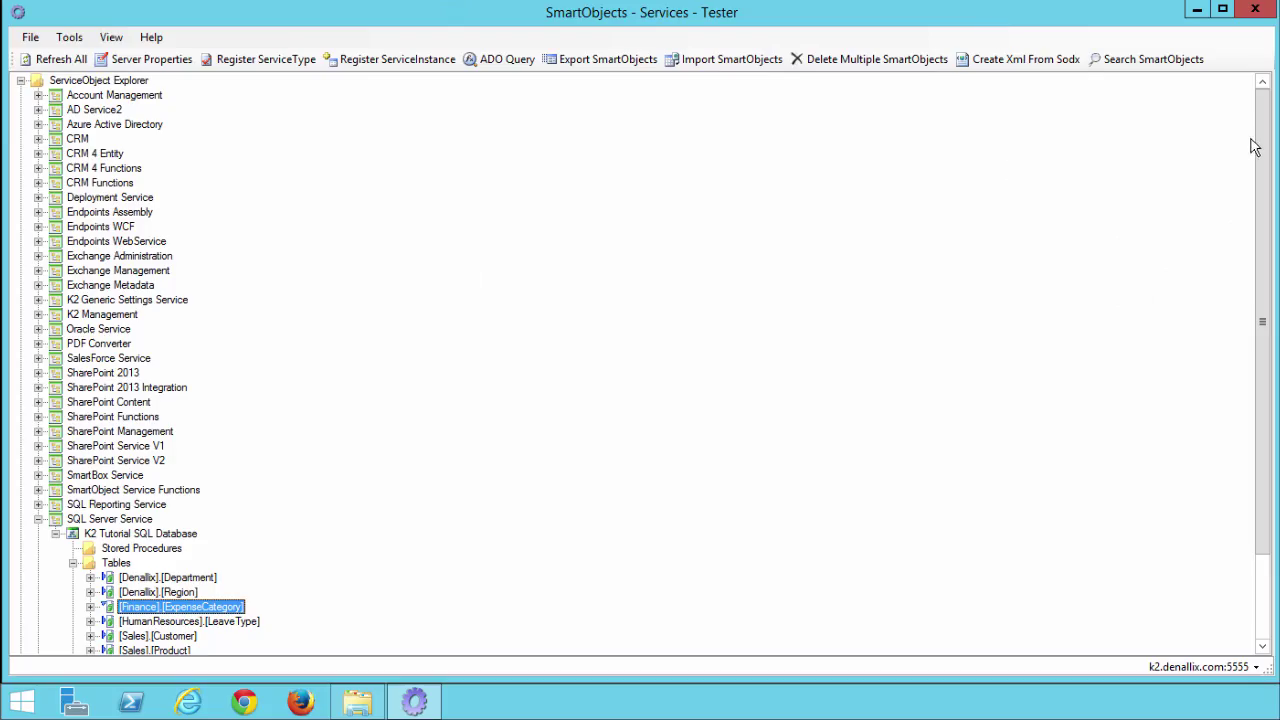
- Find [Finance].[ExpenseCategory] under SmartObject Explorer's K2 Tutorial SQL Database Tables and choose Execute SmartObject
left_click_drag(1252, 135, 1250, 333)
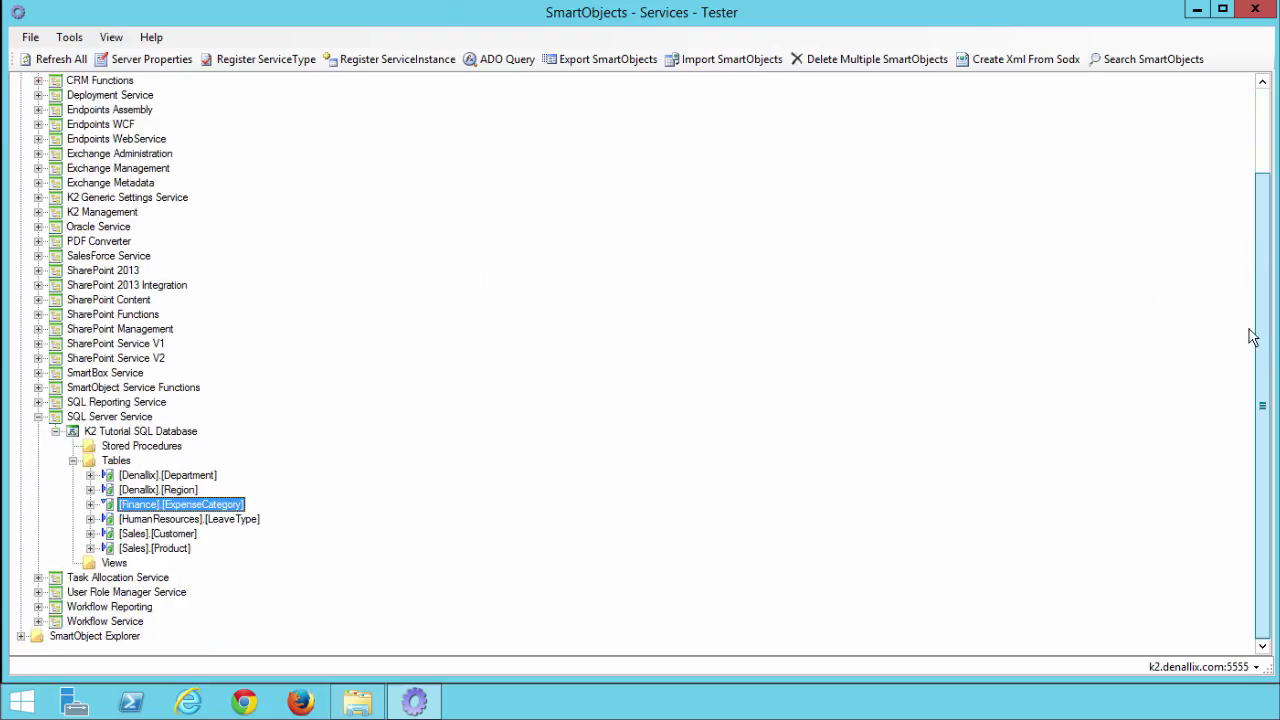
left_click(21, 636)
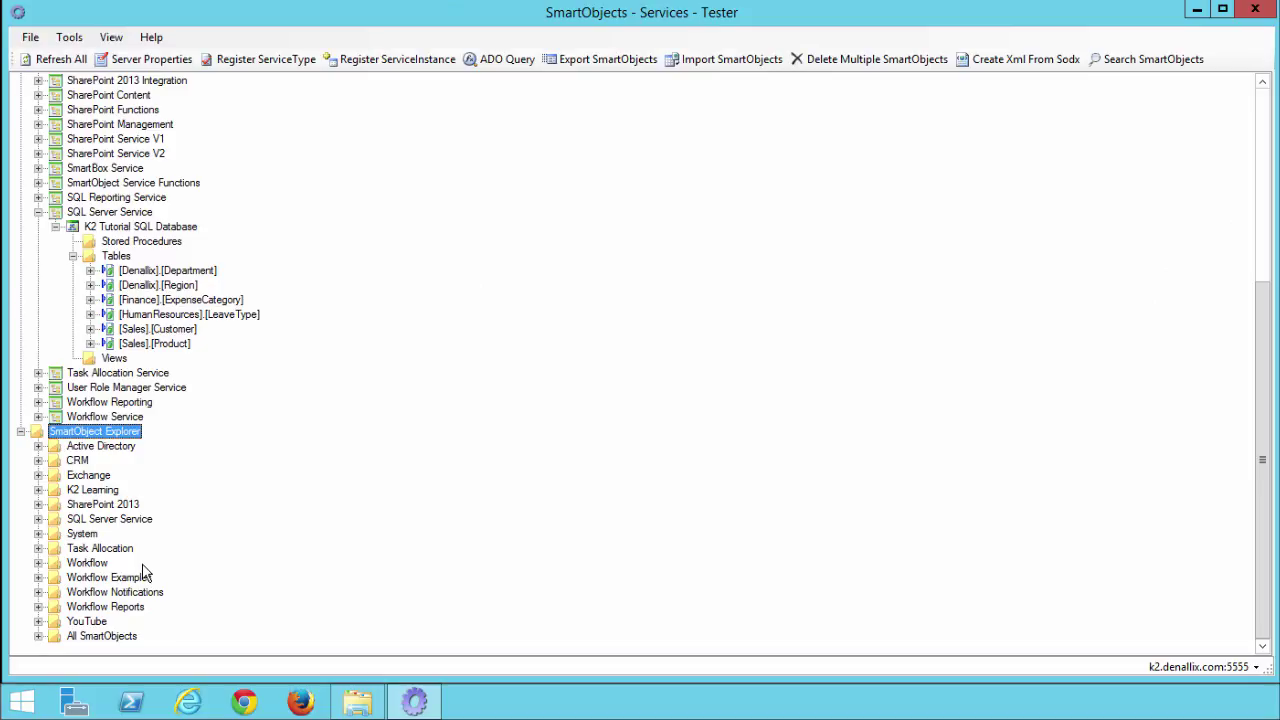
left_click(38, 519)
left_click(58, 536)
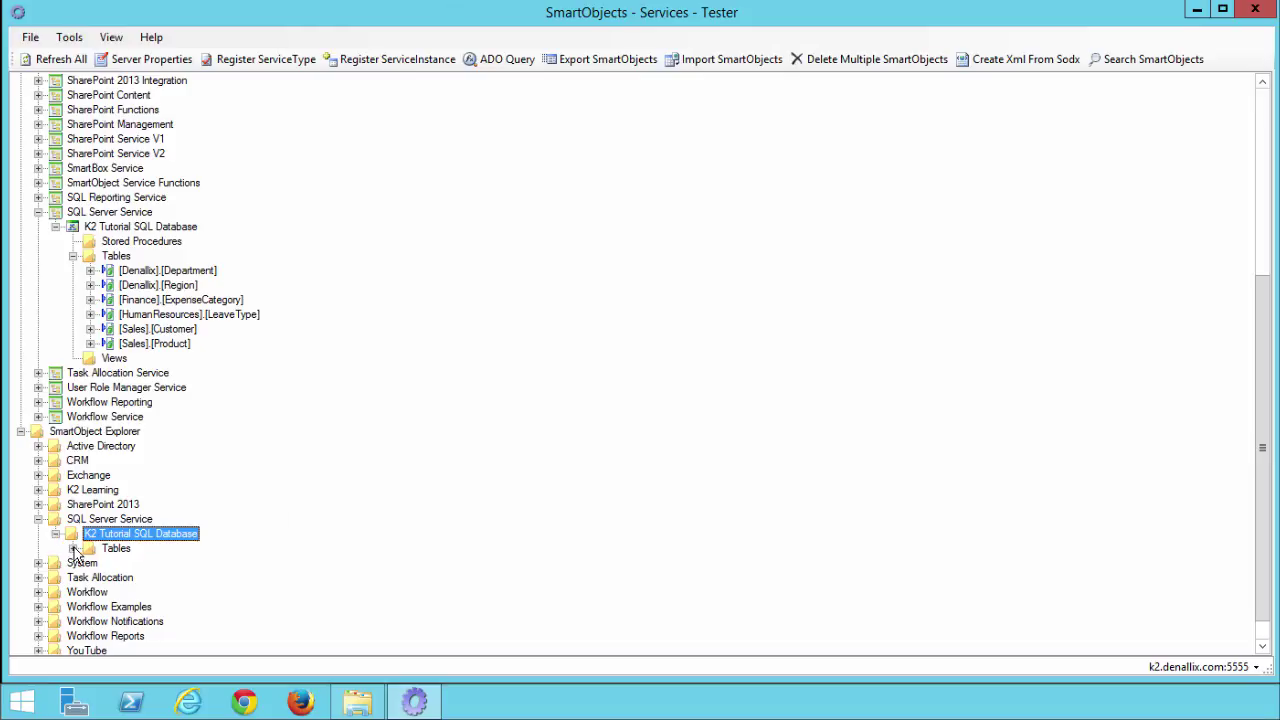
left_click(74, 549)
left_click(92, 564)
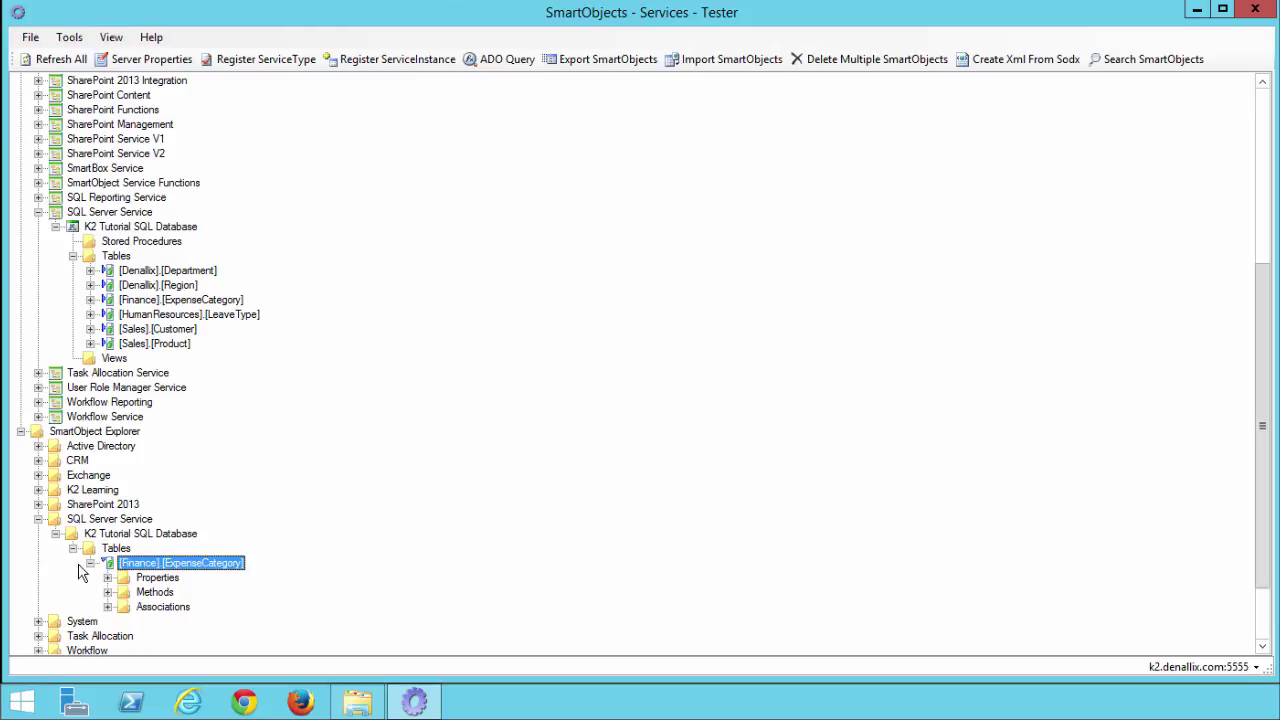
right_click(140, 572)
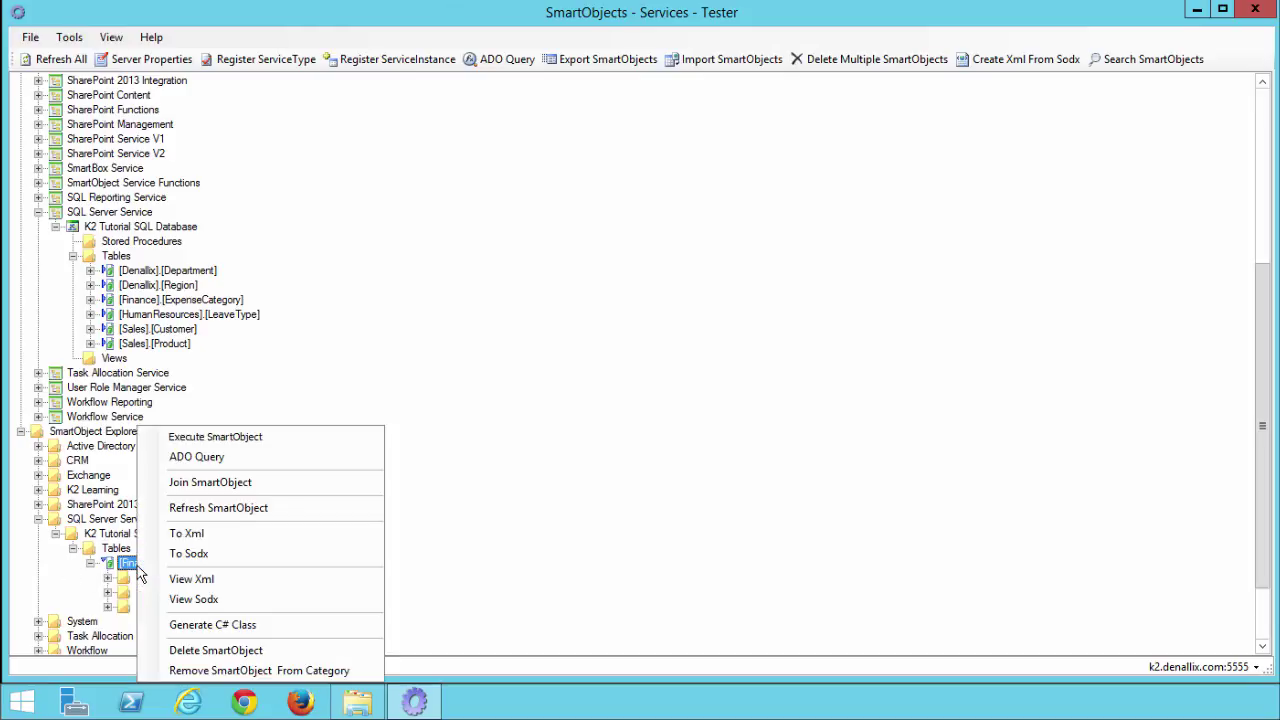
left_click(229, 441)
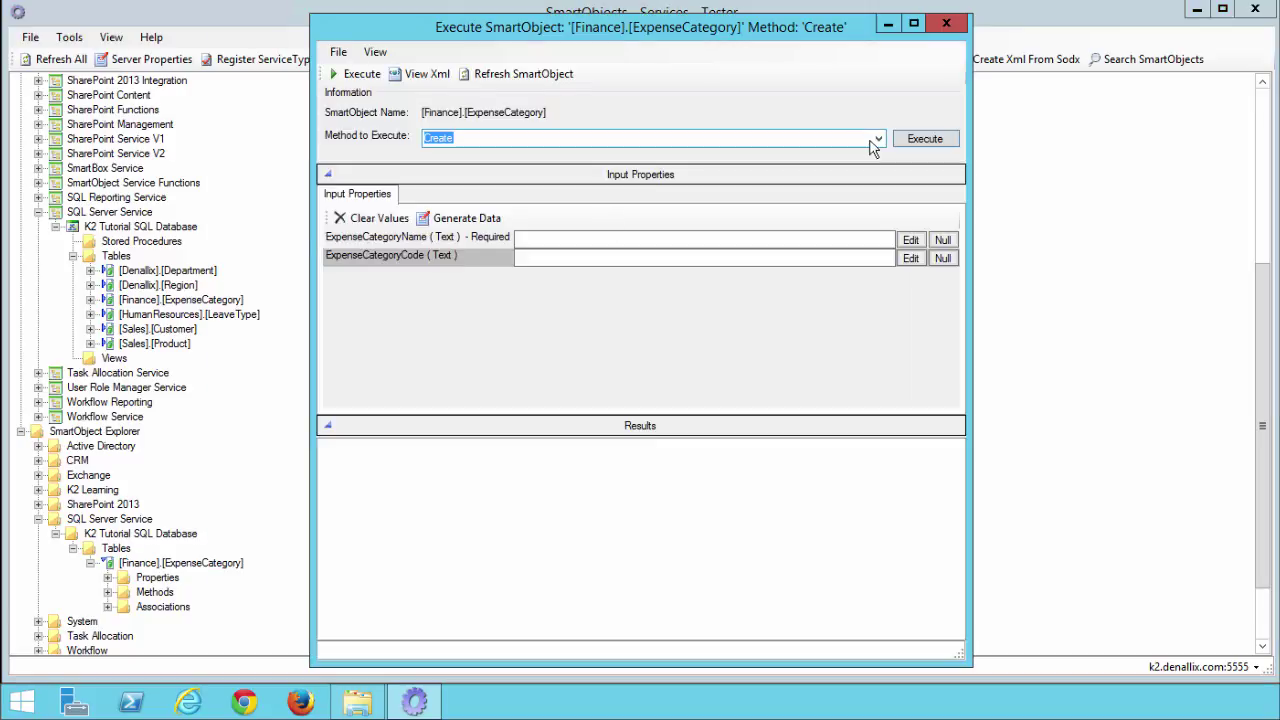
- Run the ExpenseCategory List method, review the 20 returned records, and close the results
left_click(704, 140)
left_click(646, 202)
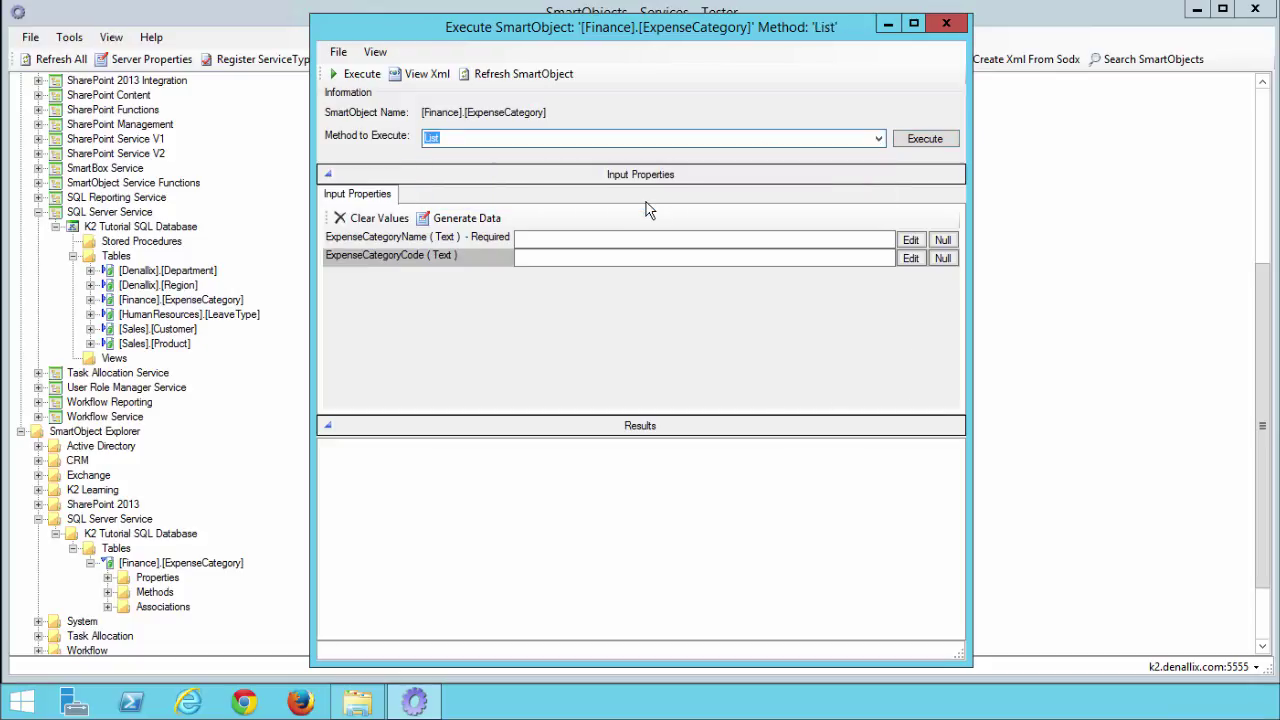
left_click(921, 145)
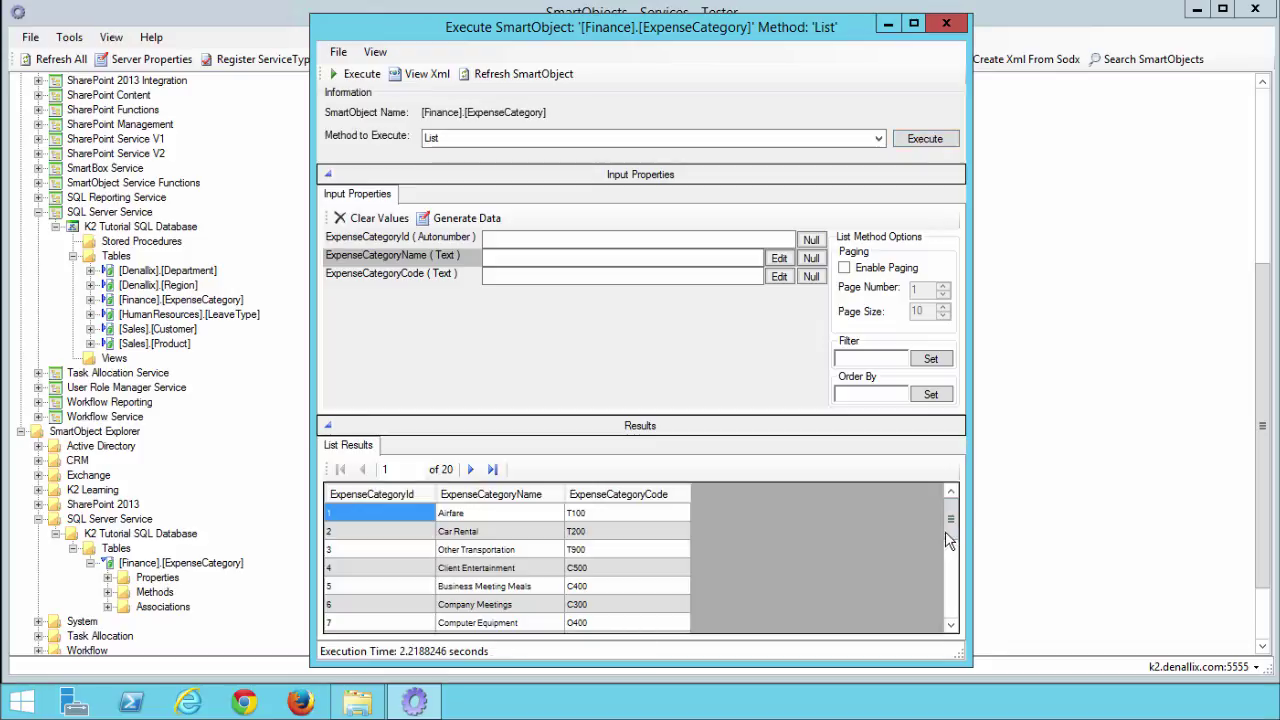
left_click_drag(951, 517, 951, 566)
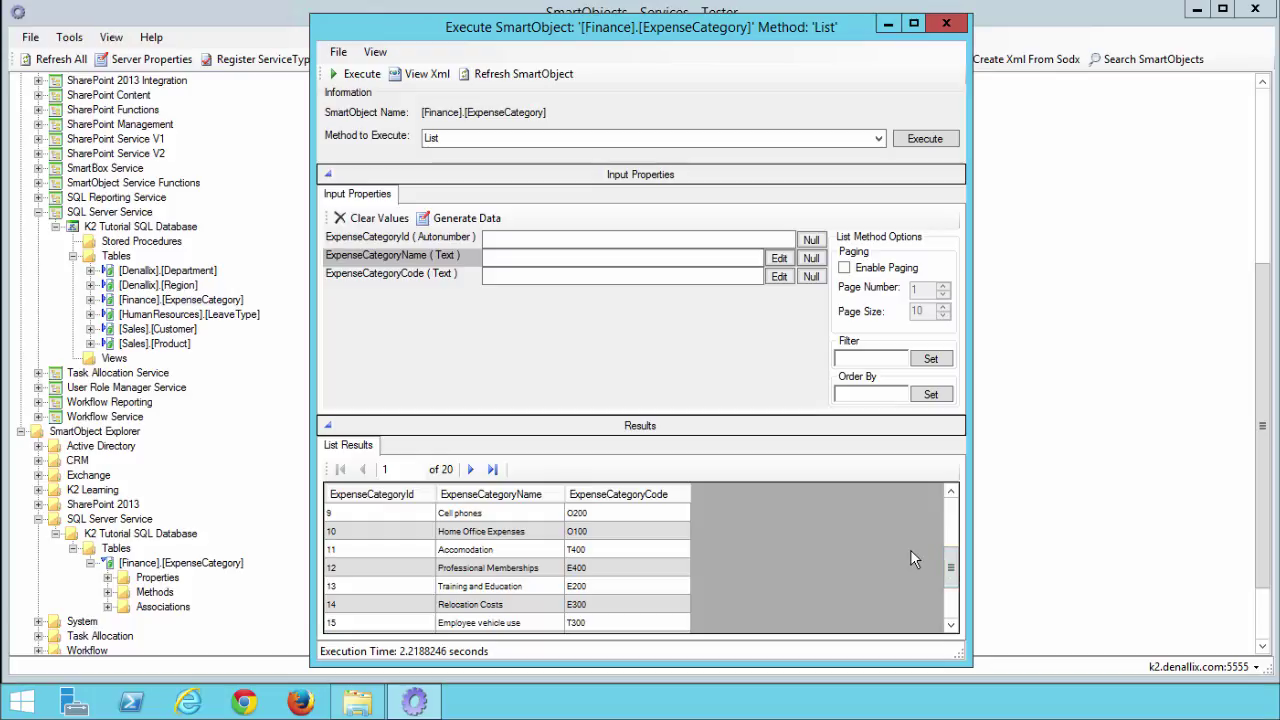
left_click(946, 24)
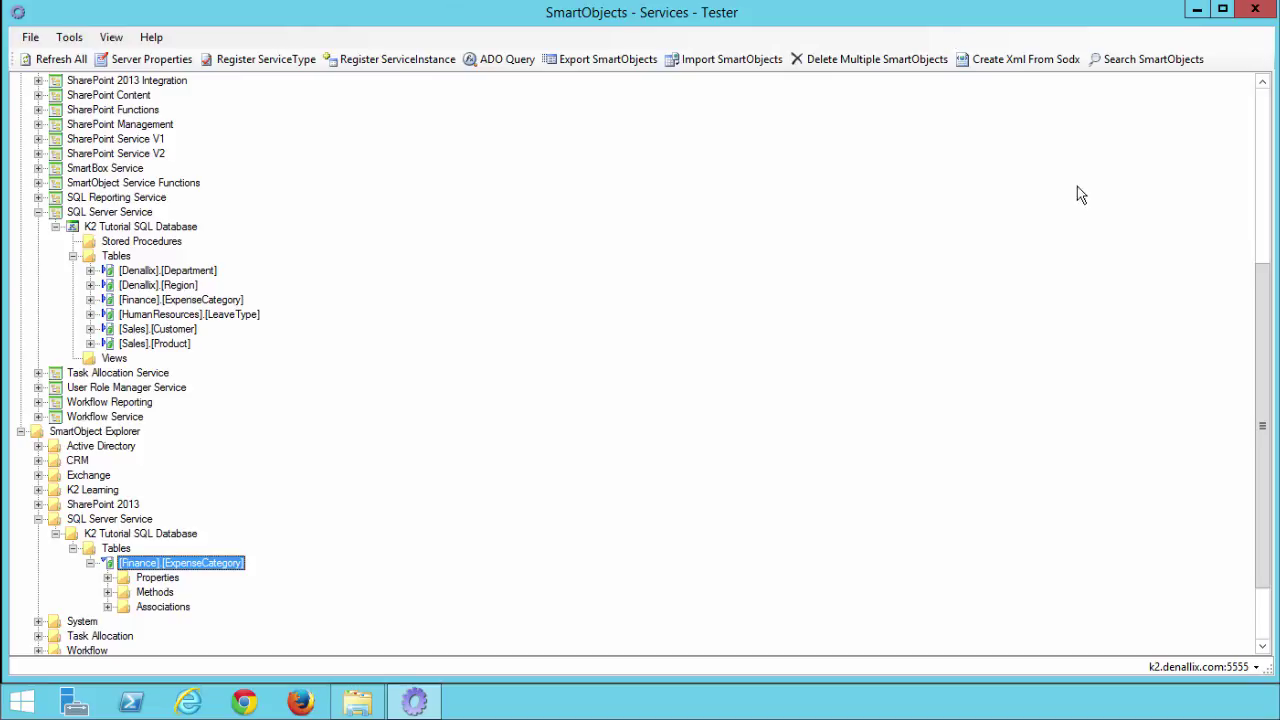
- Scroll the service tree back to the top and switch to Internet Explorer
left_click_drag(1262, 306, 1262, 130)
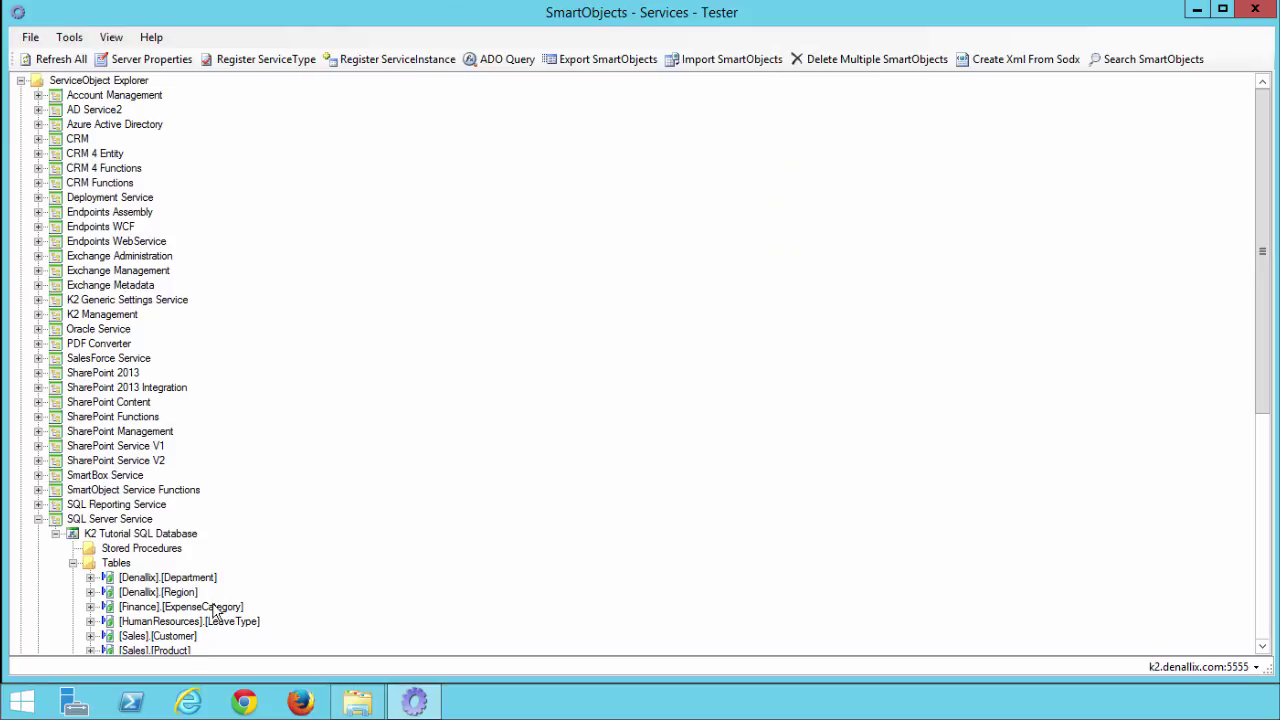
left_click(185, 707)
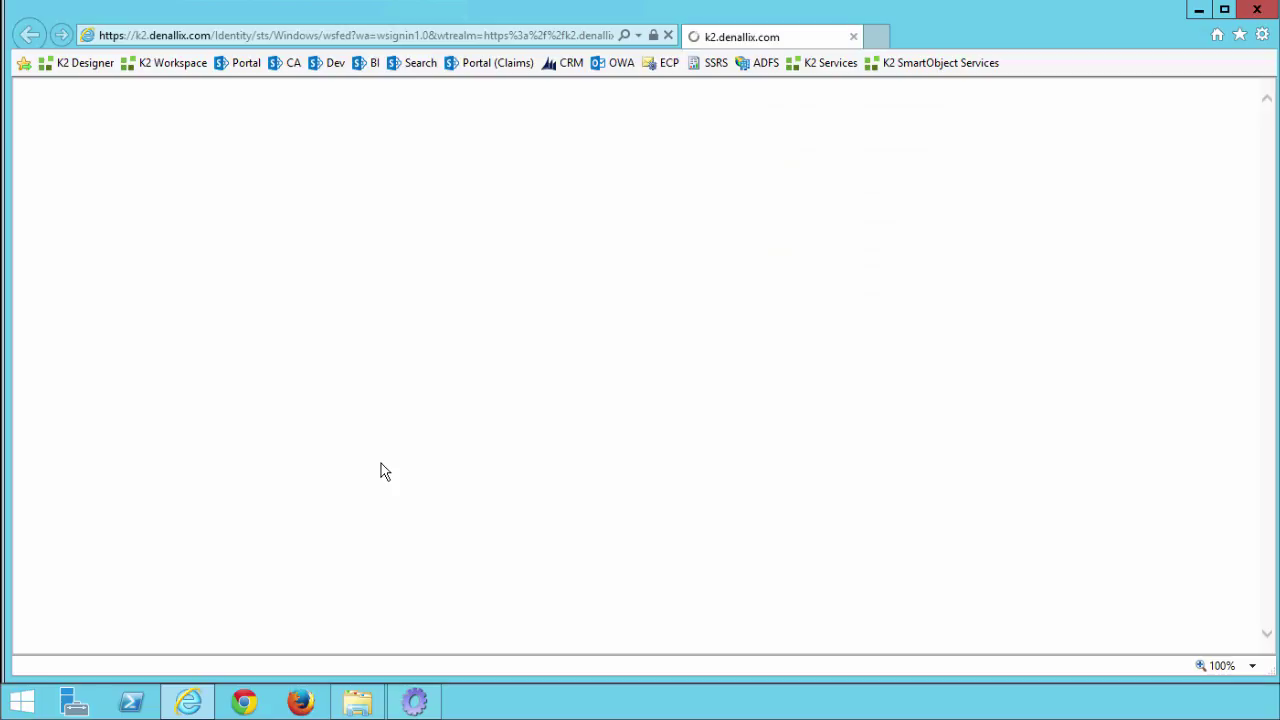
- Load the ExchangeRates.asmx web service page, review its operations, then close Internet Explorer
left_click(325, 40)
type("http://k2learning.azurewebsites.net/ExchangeRates.asmx")
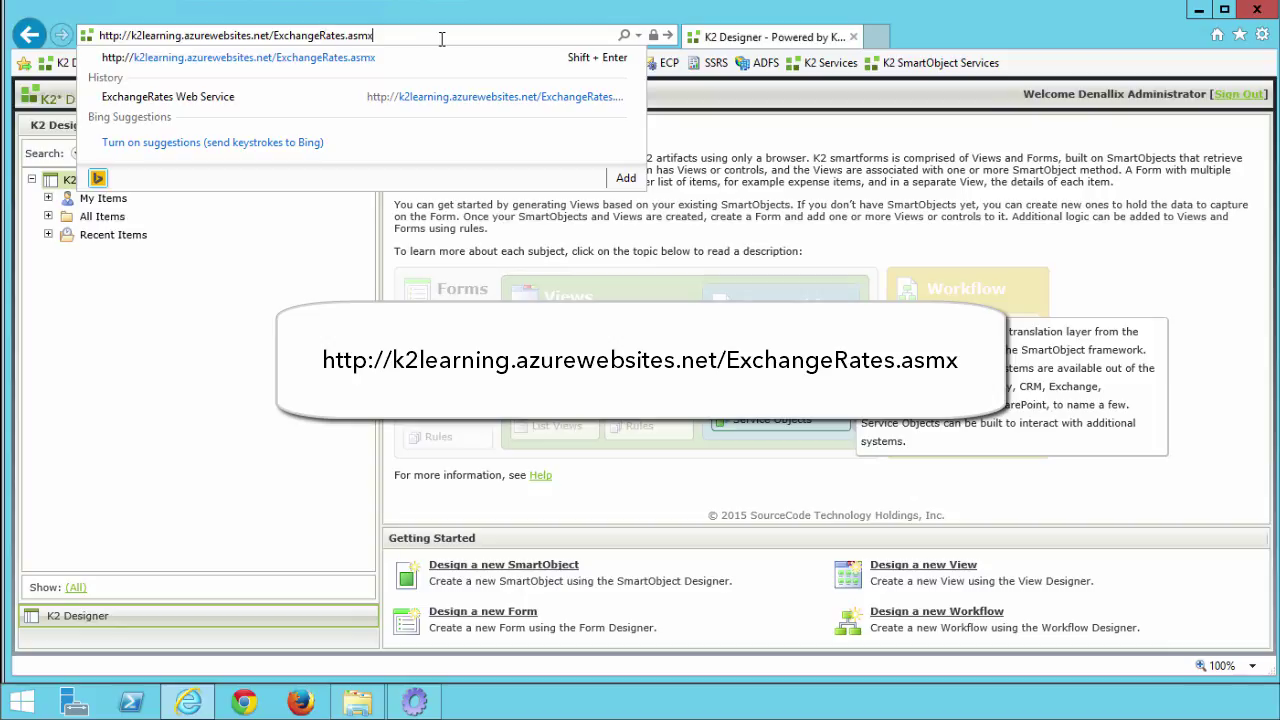
key("Return")
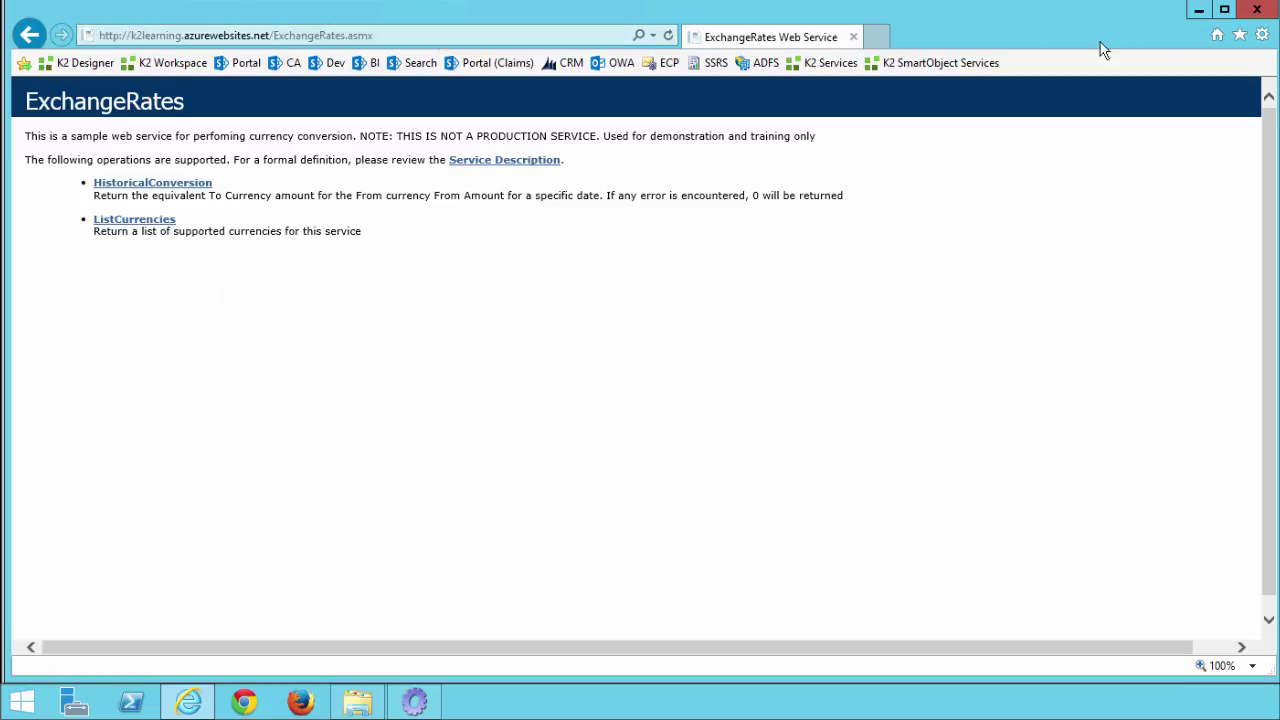
left_click(1240, 12)
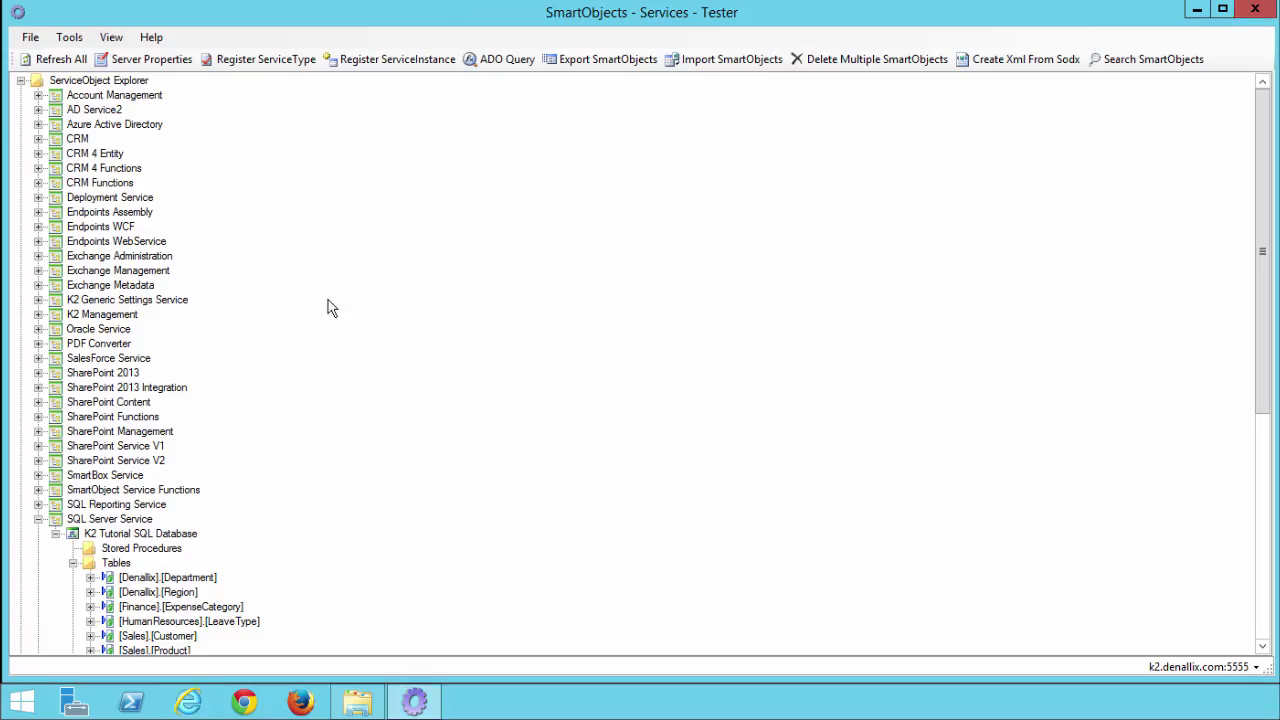
- Begin registering a new service instance under the Endpoints WebService type
left_click(134, 244)
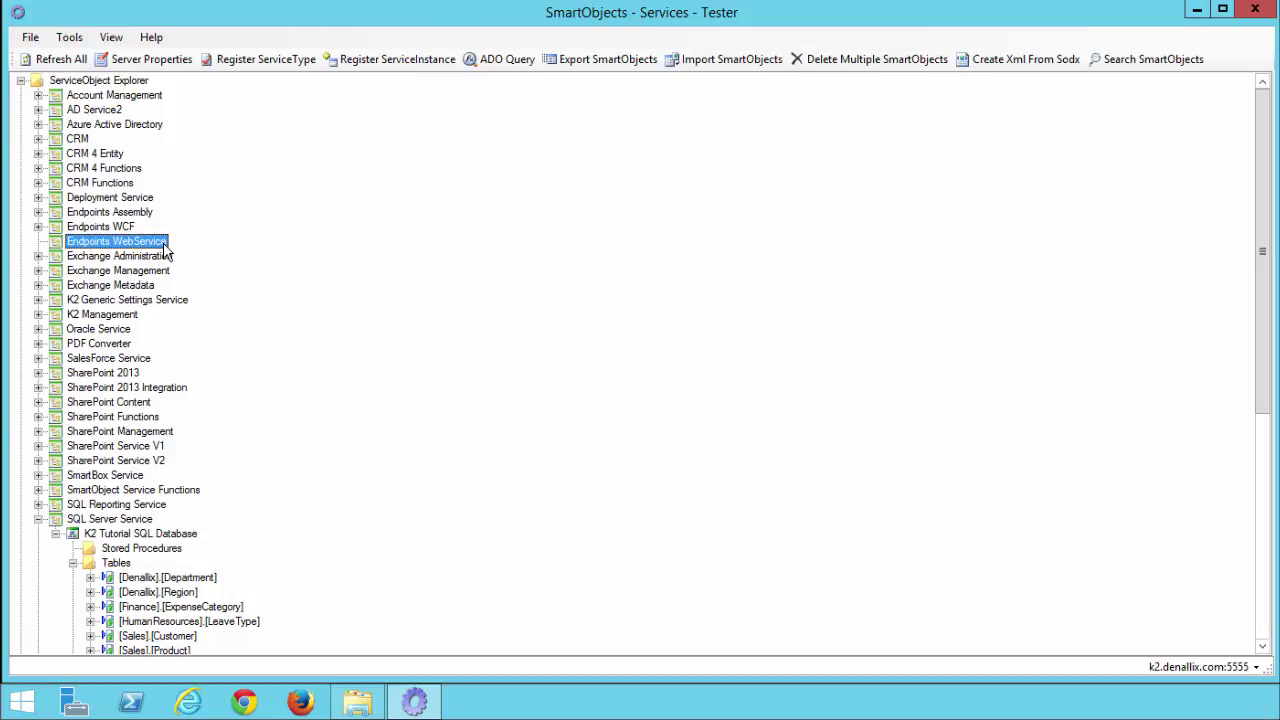
right_click(154, 244)
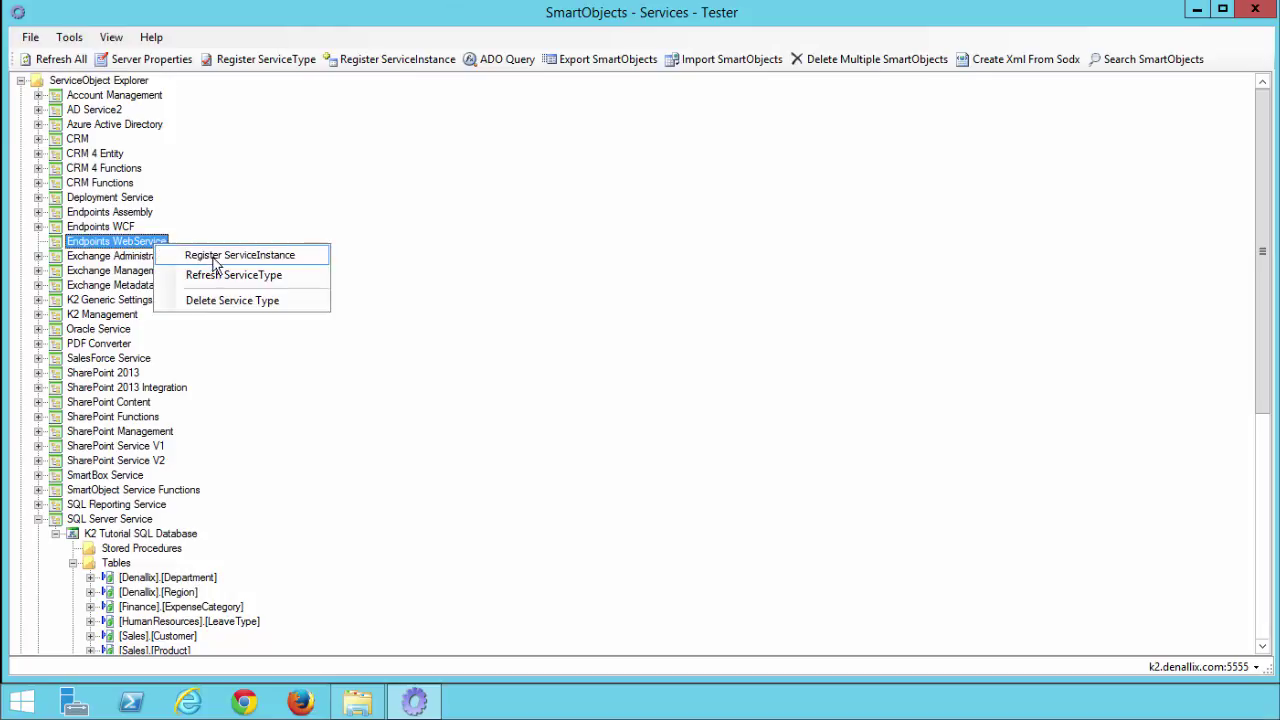
left_click(210, 261)
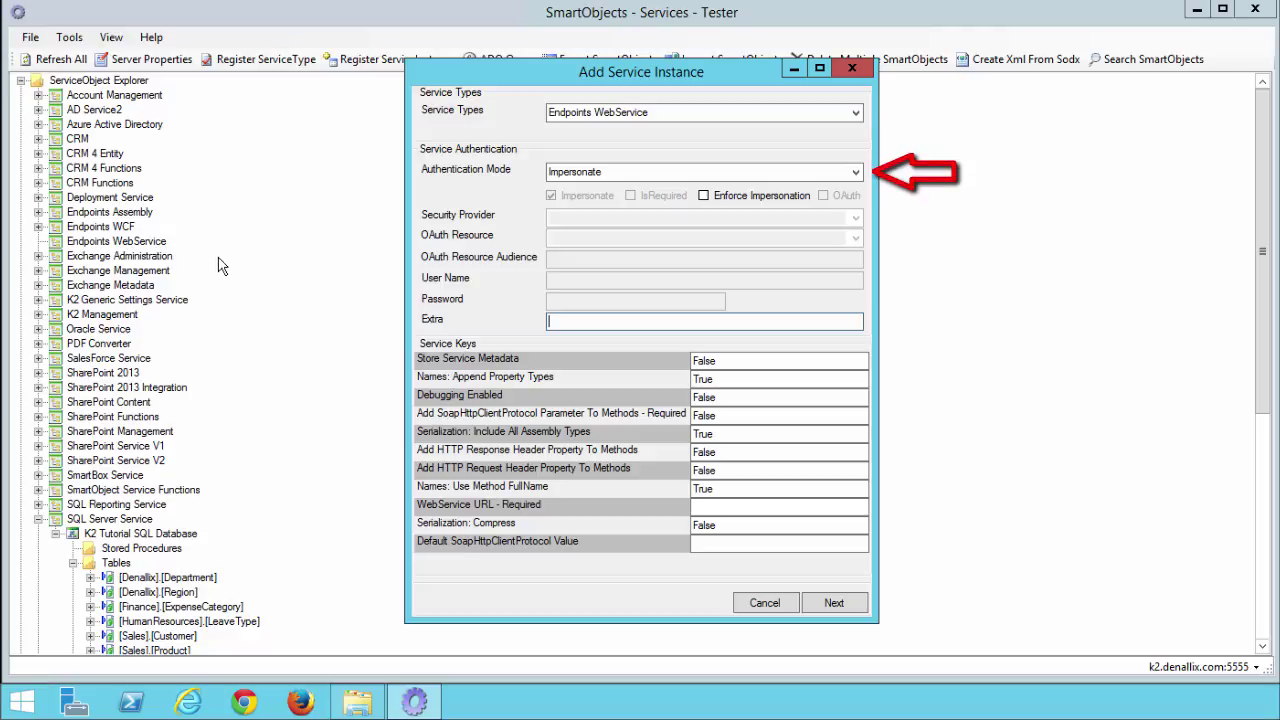
left_click(855, 172)
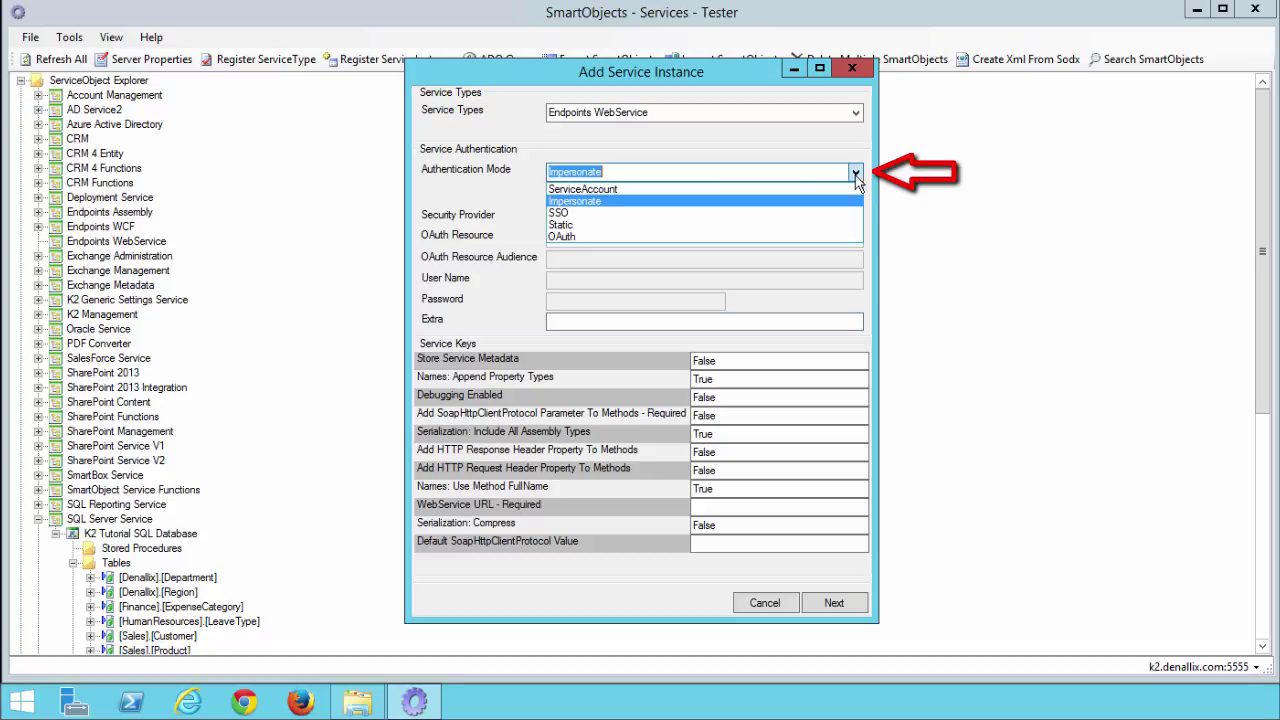
left_click(697, 189)
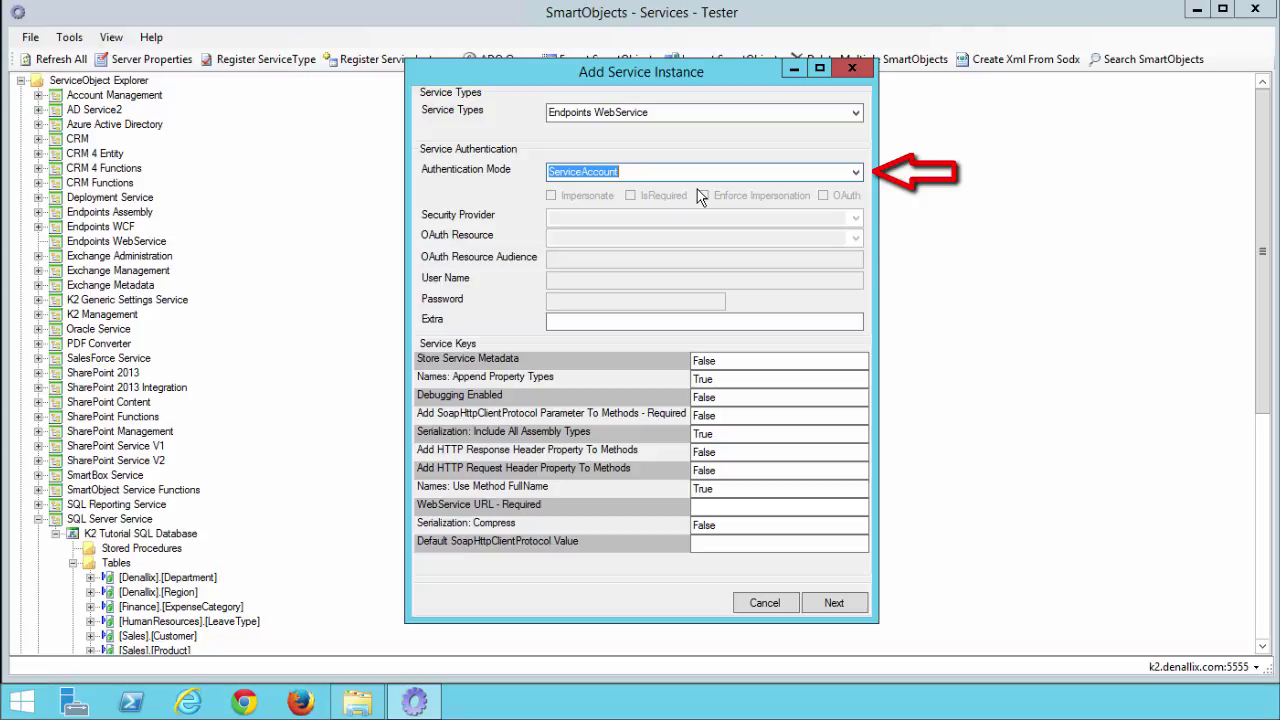
left_click(712, 506)
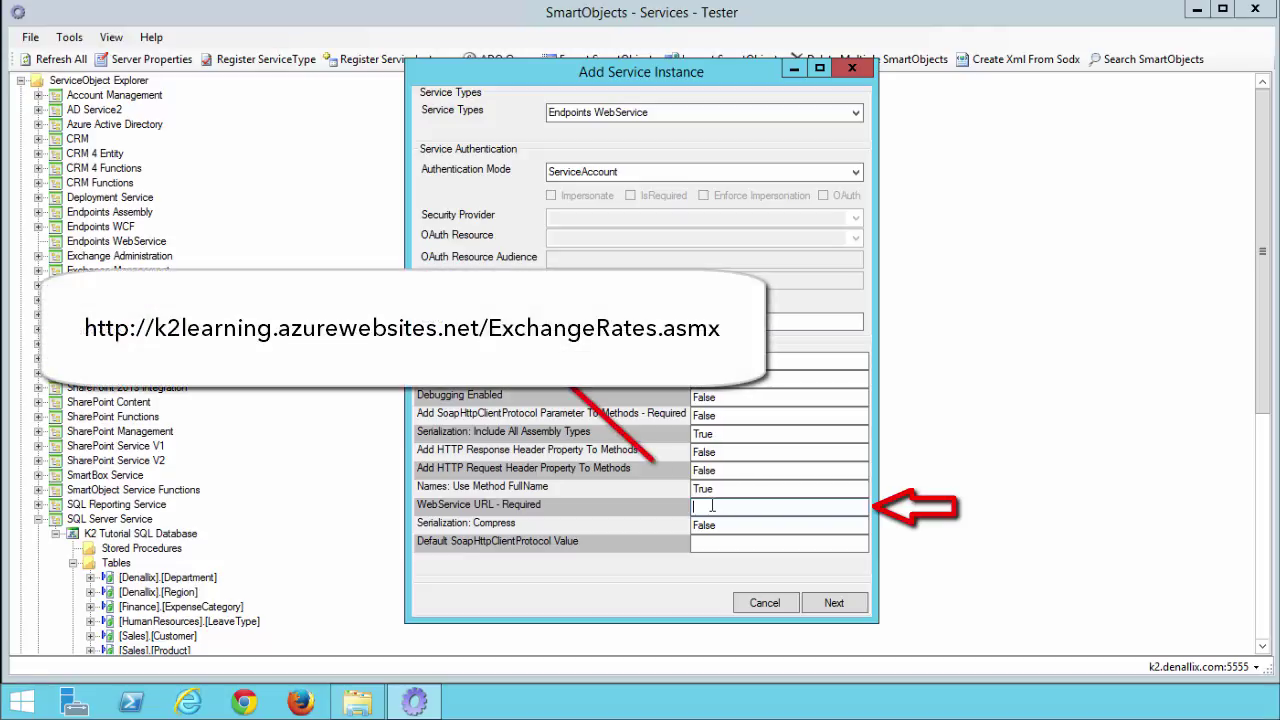
type("http://k2learning.azurewebsites.net/ExchangeRates.asmx")
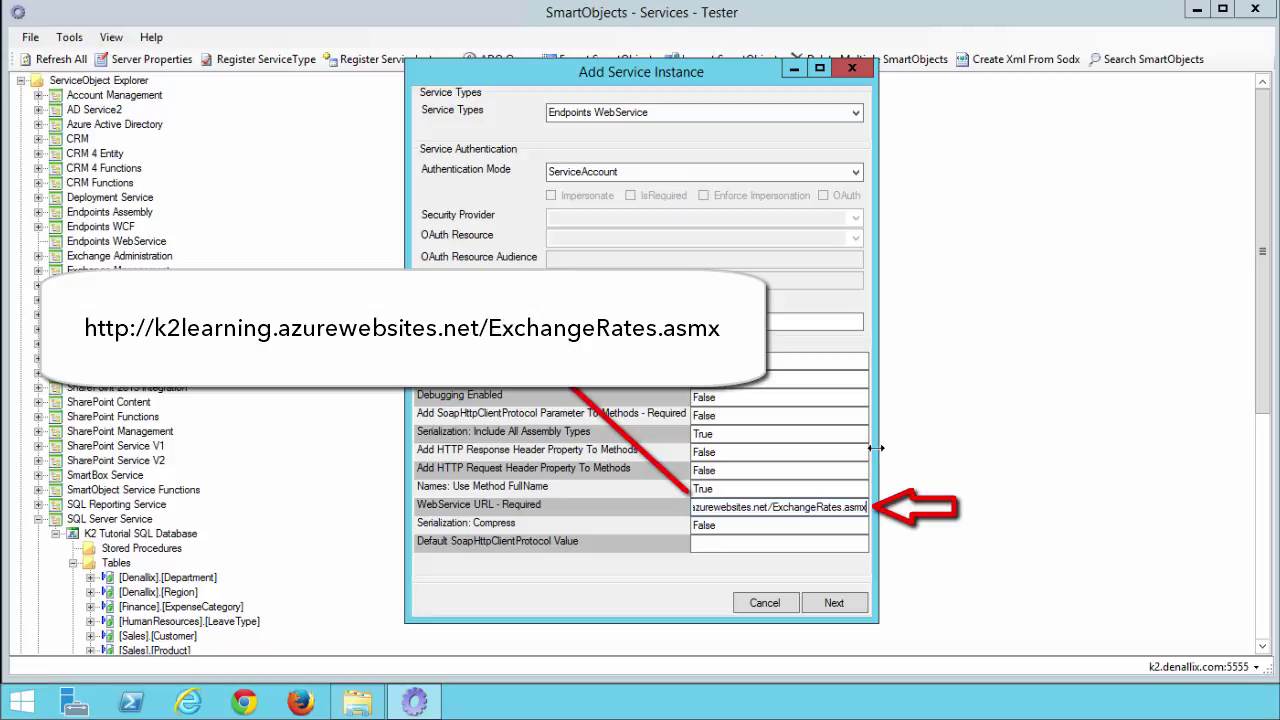
left_click_drag(878, 448, 972, 448)
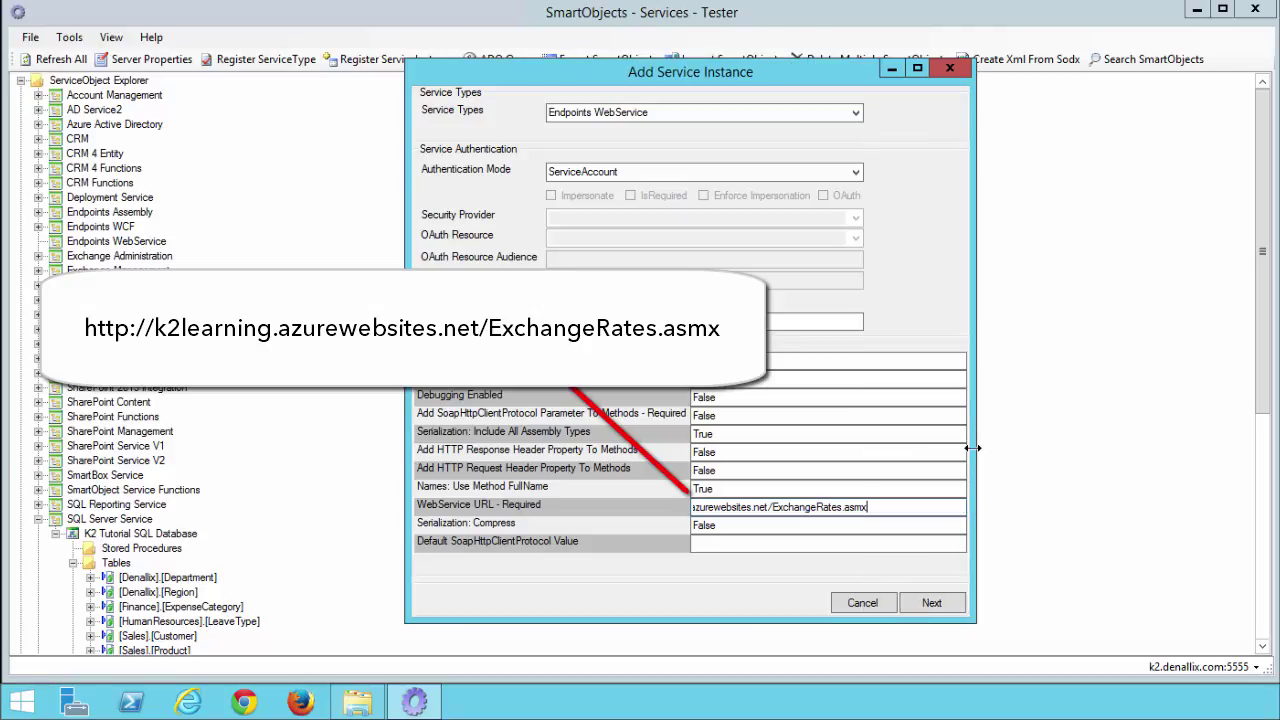
key("Home")
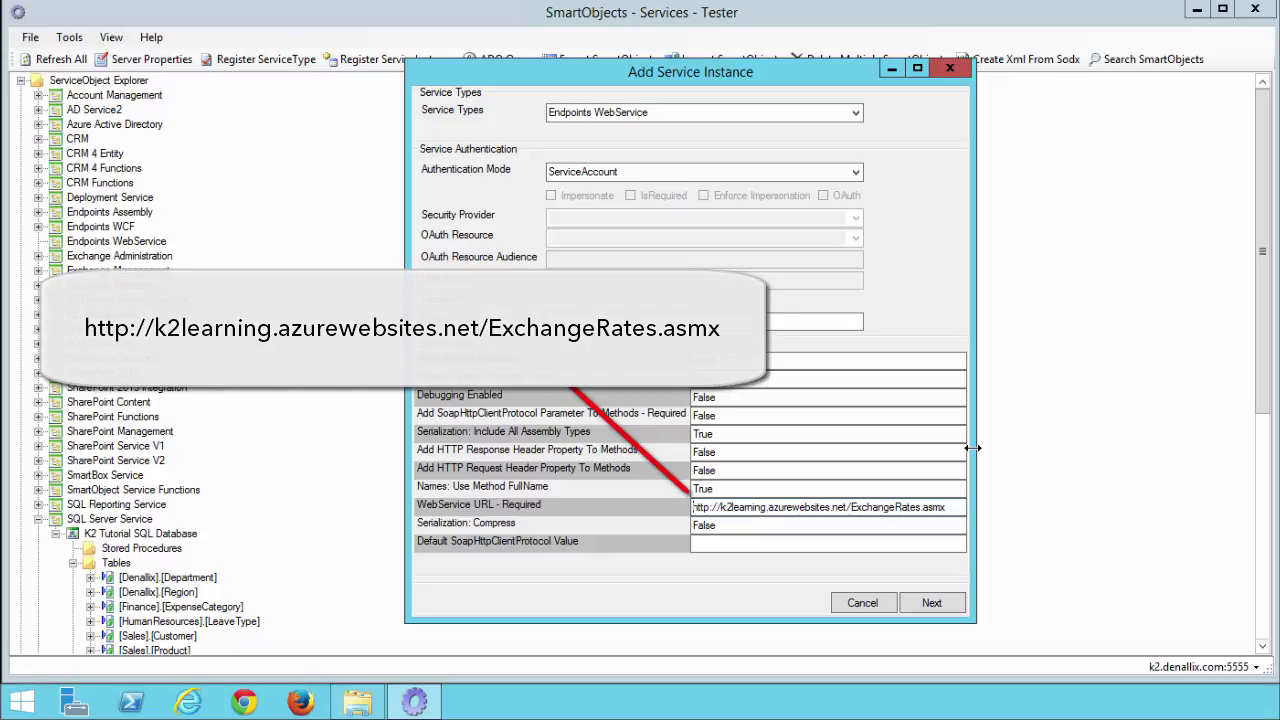
left_click(931, 600)
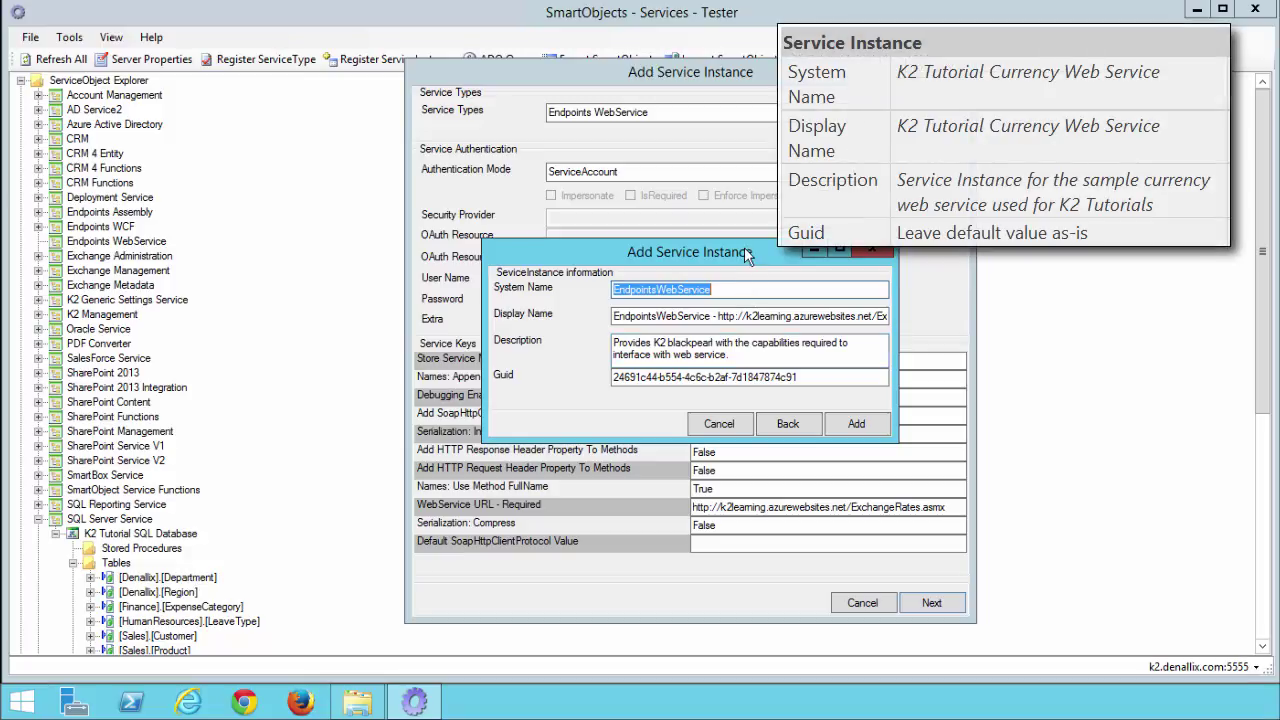
- Set both System Name and Display Name to 'K2 Tutorial Currency Web Service'
type("K2 Tutorial Currency Web Service")
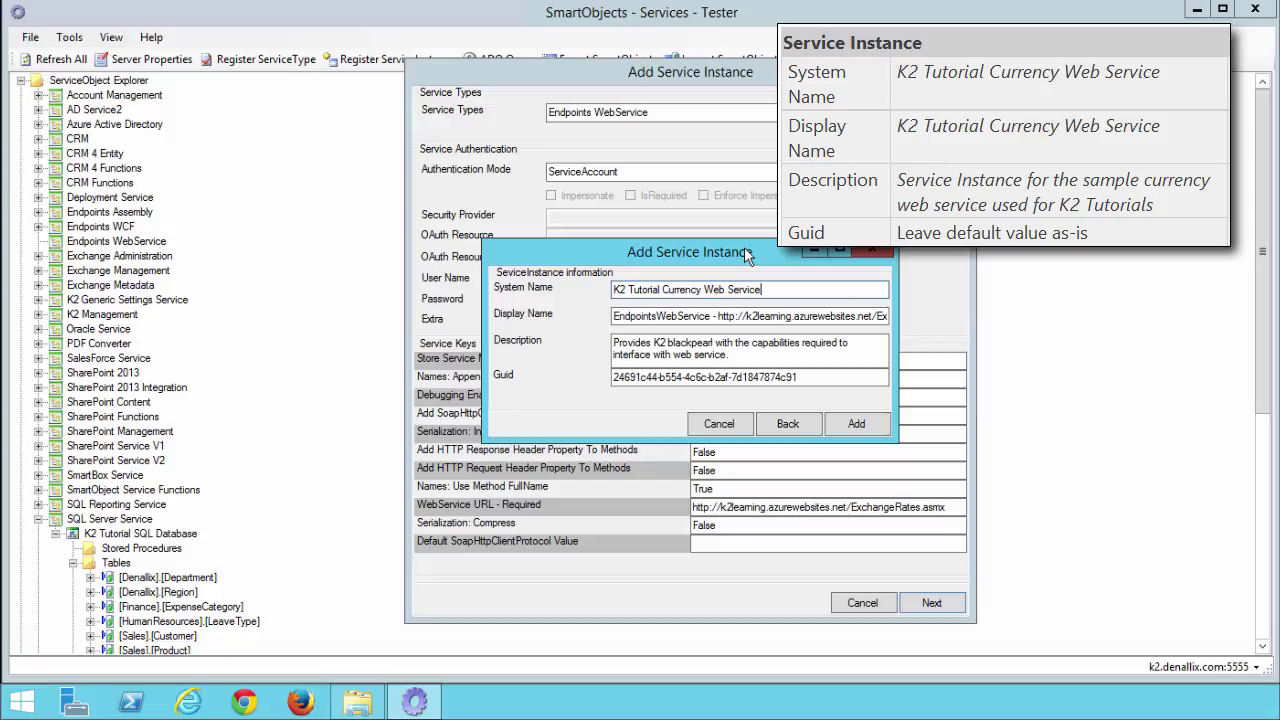
type("_JR")
key("BackSpace")
key("BackSpace")
key("BackSpace")
left_click(706, 315)
key("ctrl+a")
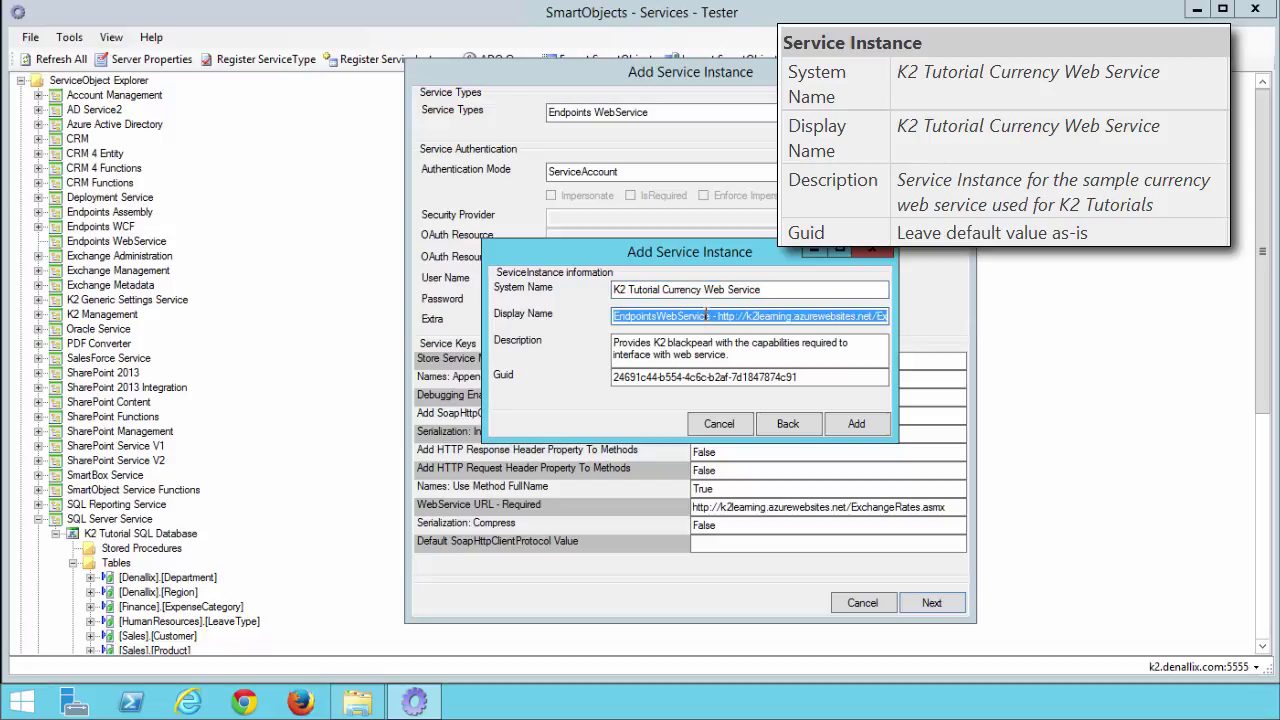
type("K2 Tutorial Currency Web Service")
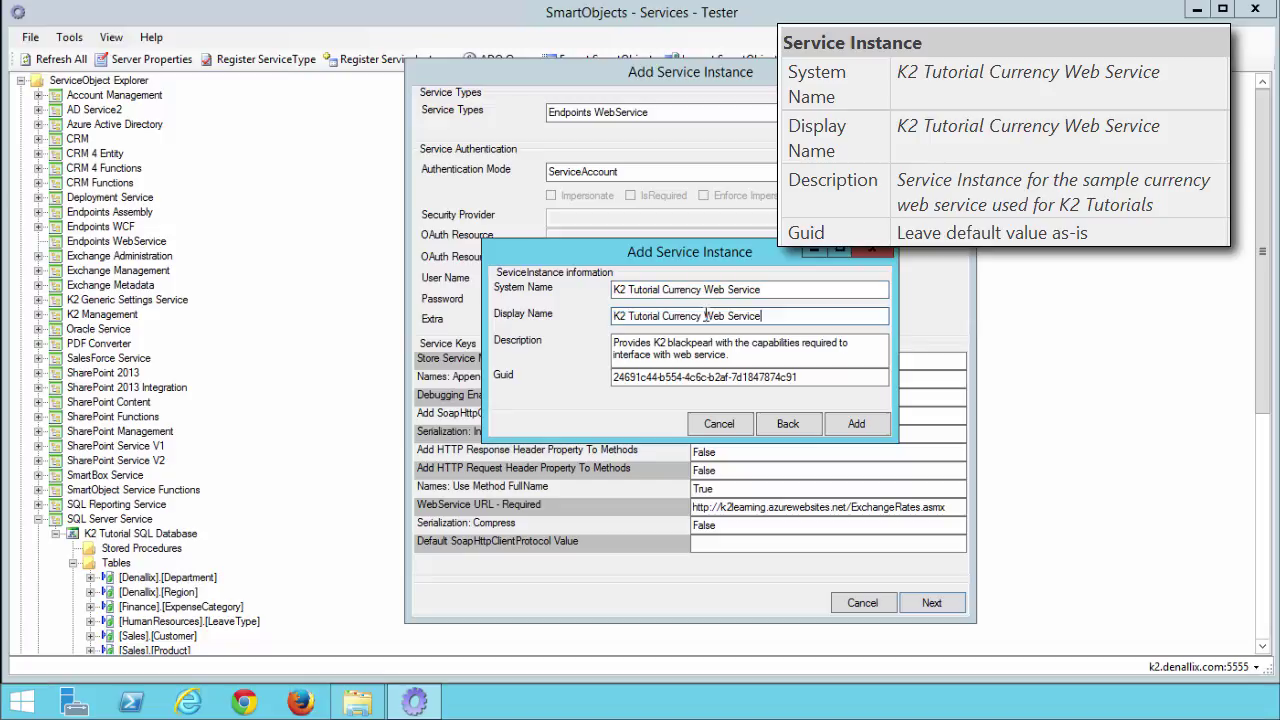
type("_JR")
key("BackSpace")
key("BackSpace")
- Replace the description with the tutorial wording and add the instance, confirming the success message
left_click_drag(727, 355, 570, 342)
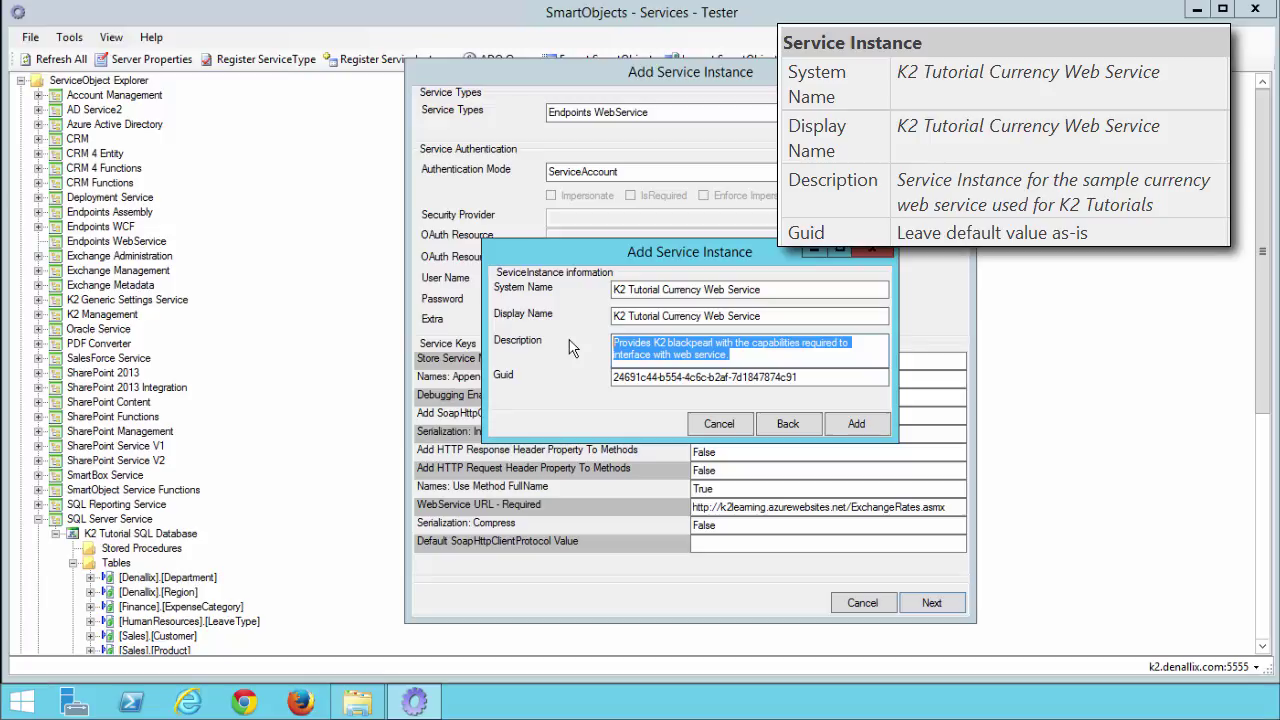
type("Service Instance for the sample currency web service used for K2 Tutorials")
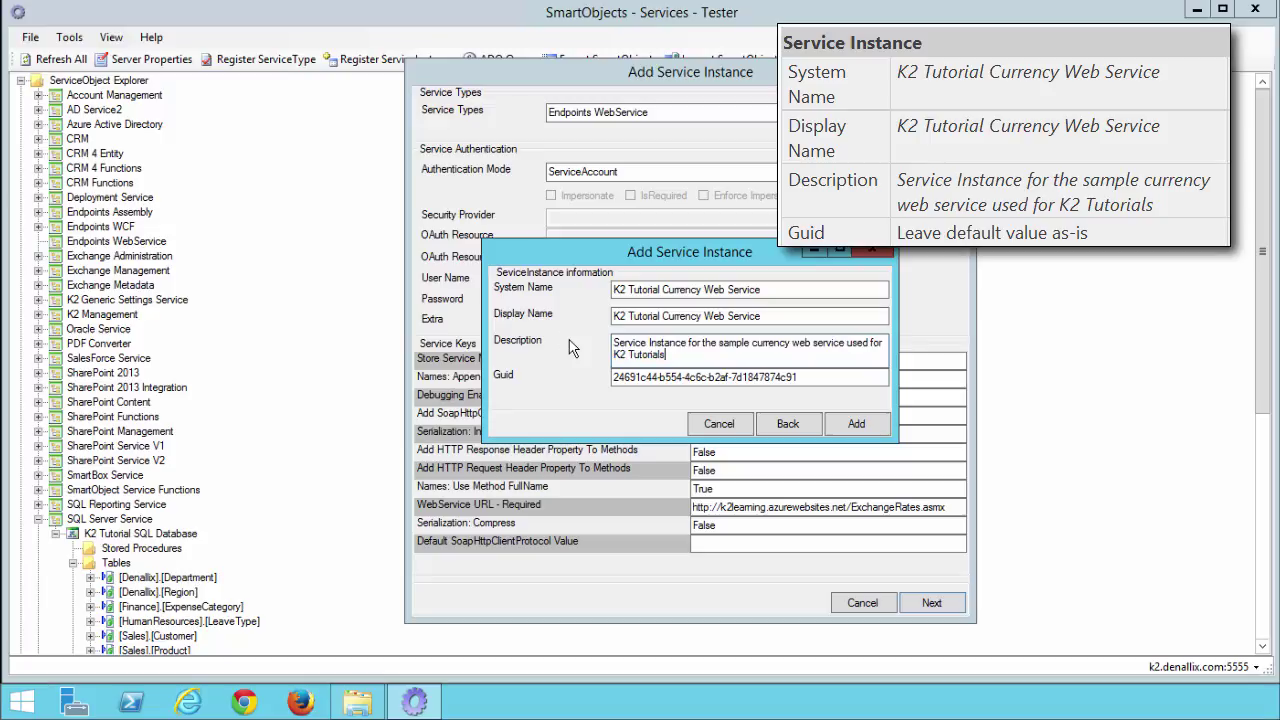
left_click(832, 424)
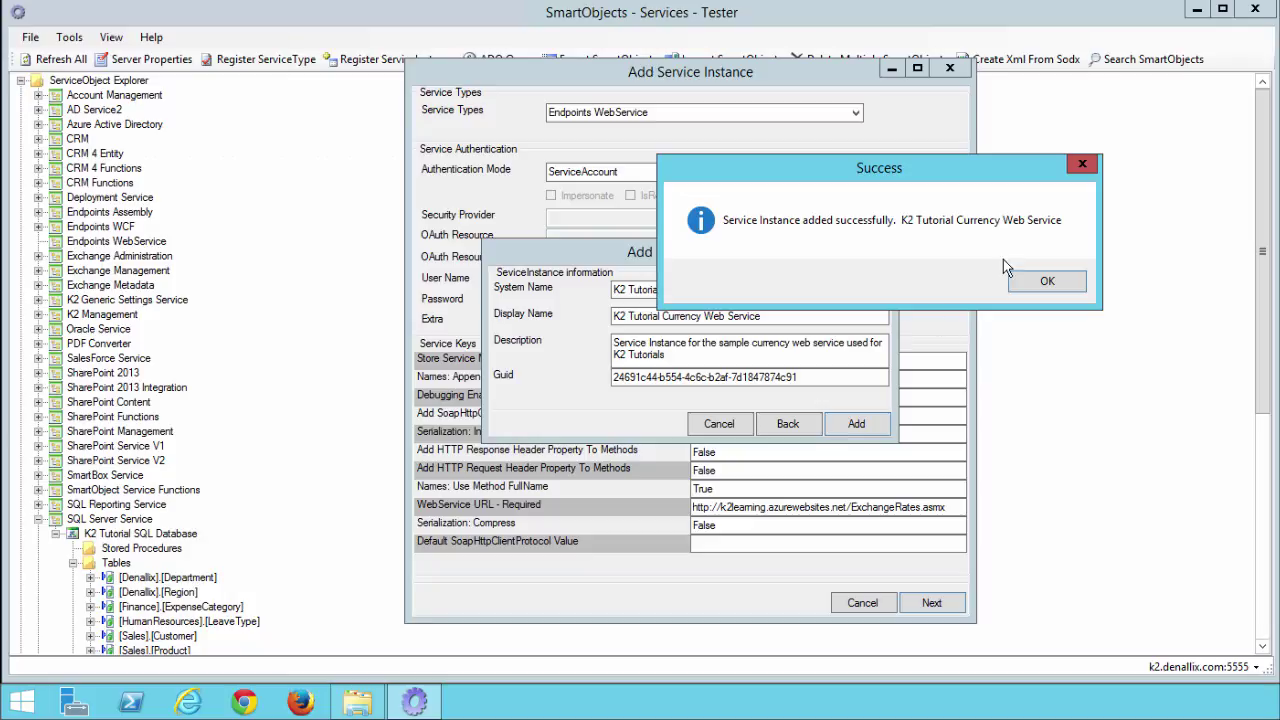
left_click(1040, 281)
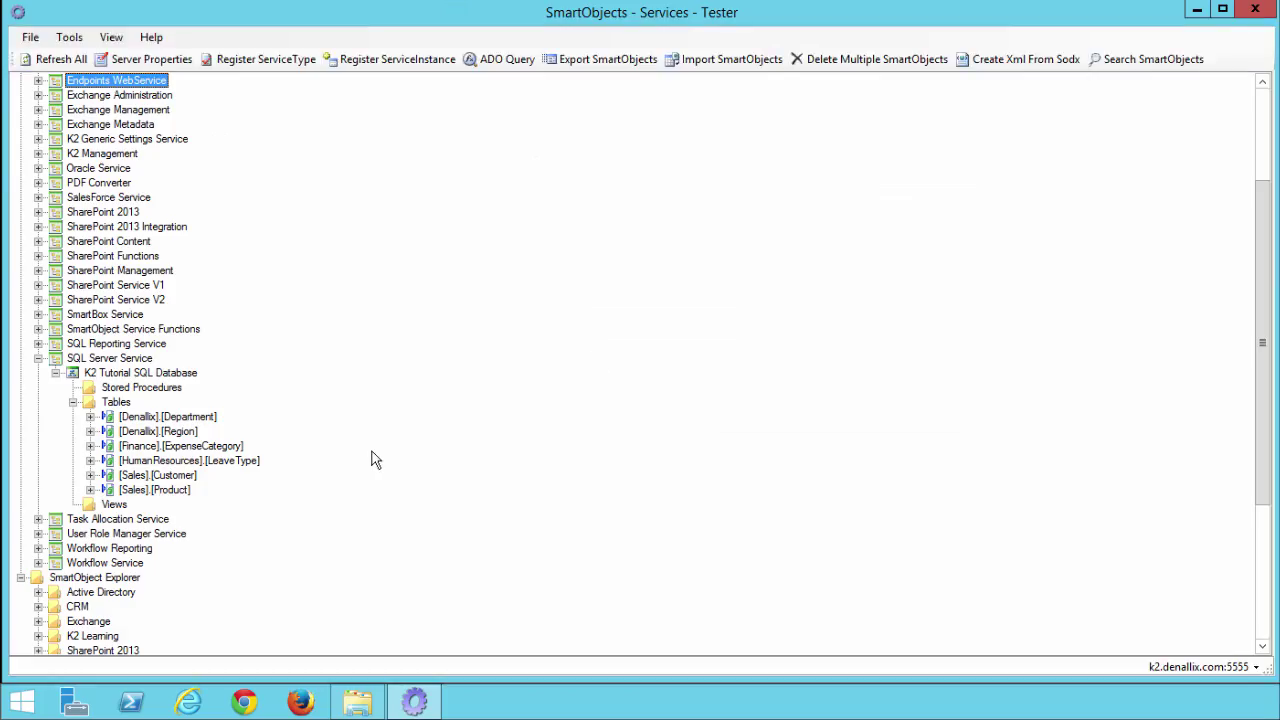
- Expand K2 Tutorial Currency Web Service > ExchangeRates Objects to show HistoricalConversion and ListCurrencies methods
scroll(57, 465, "up", 4)
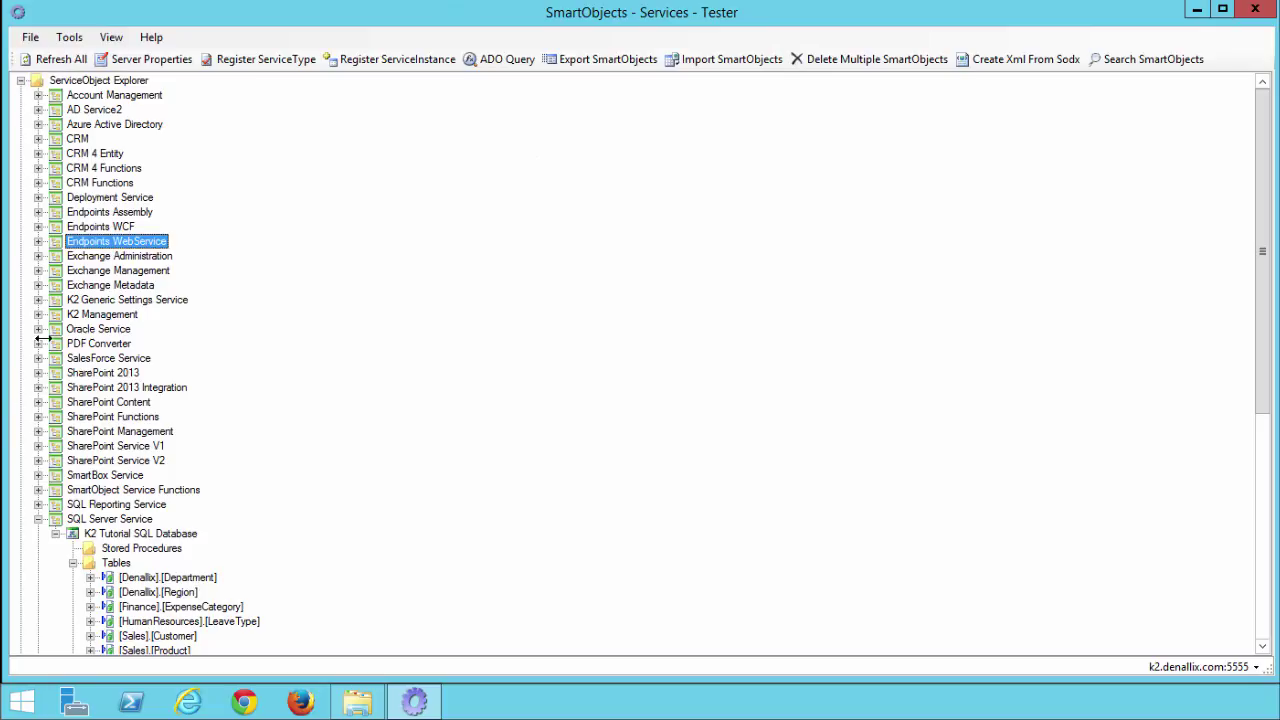
left_click(38, 241)
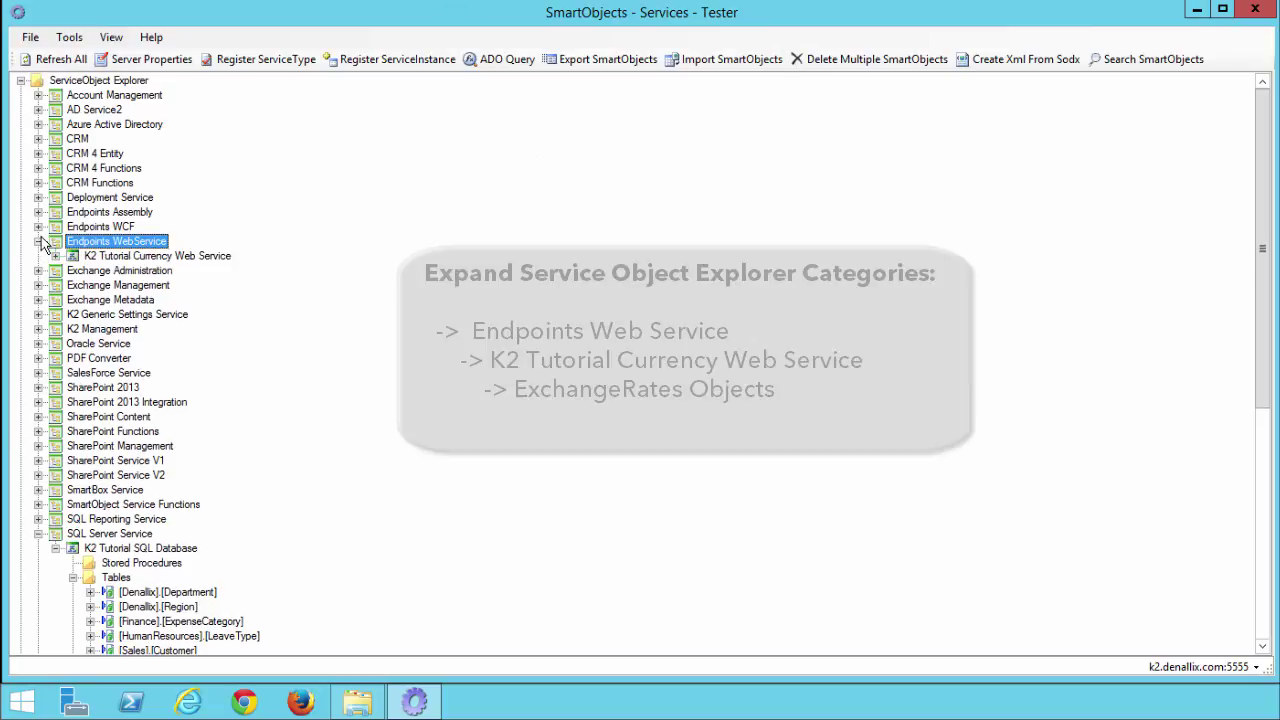
left_click(56, 257)
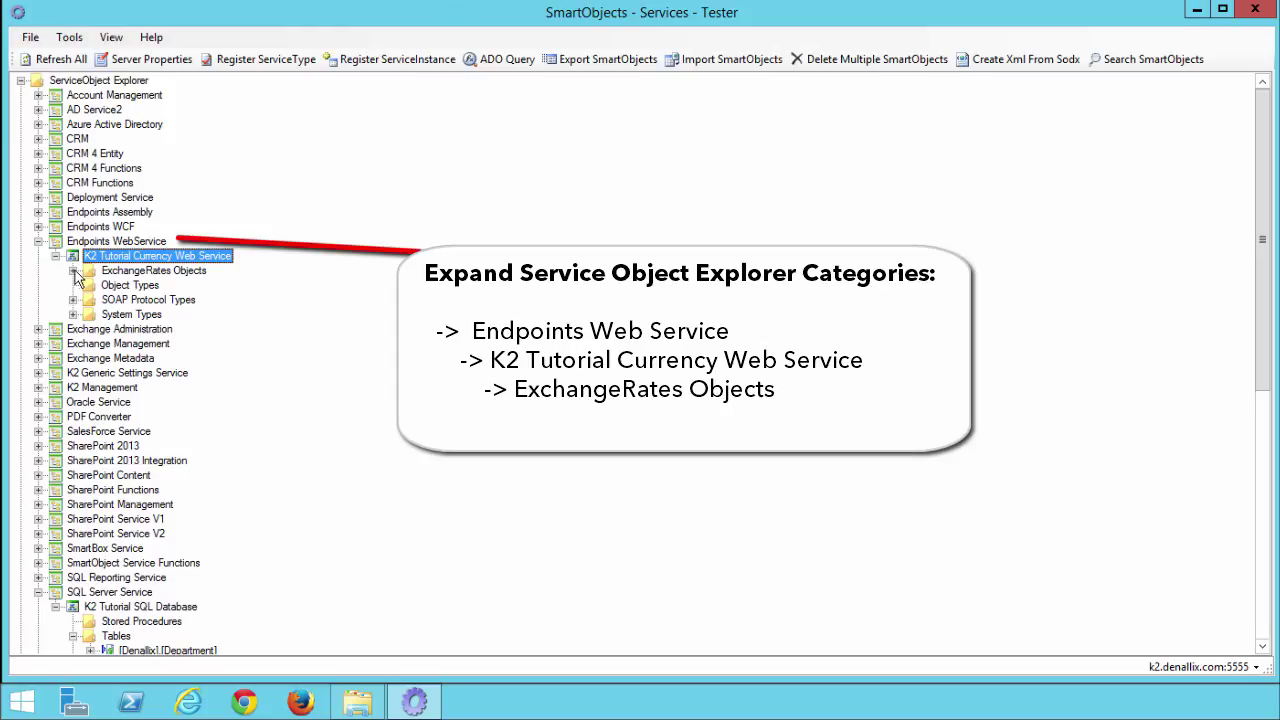
left_click(72, 271)
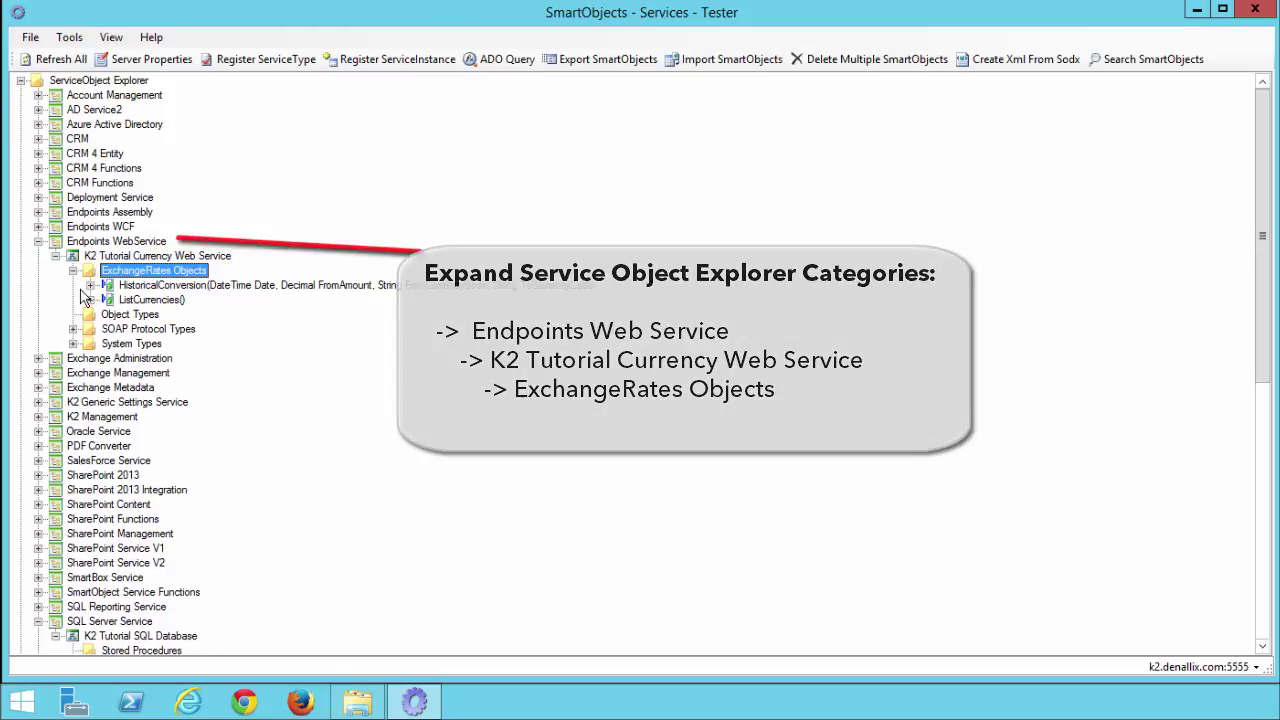
left_click(91, 286)
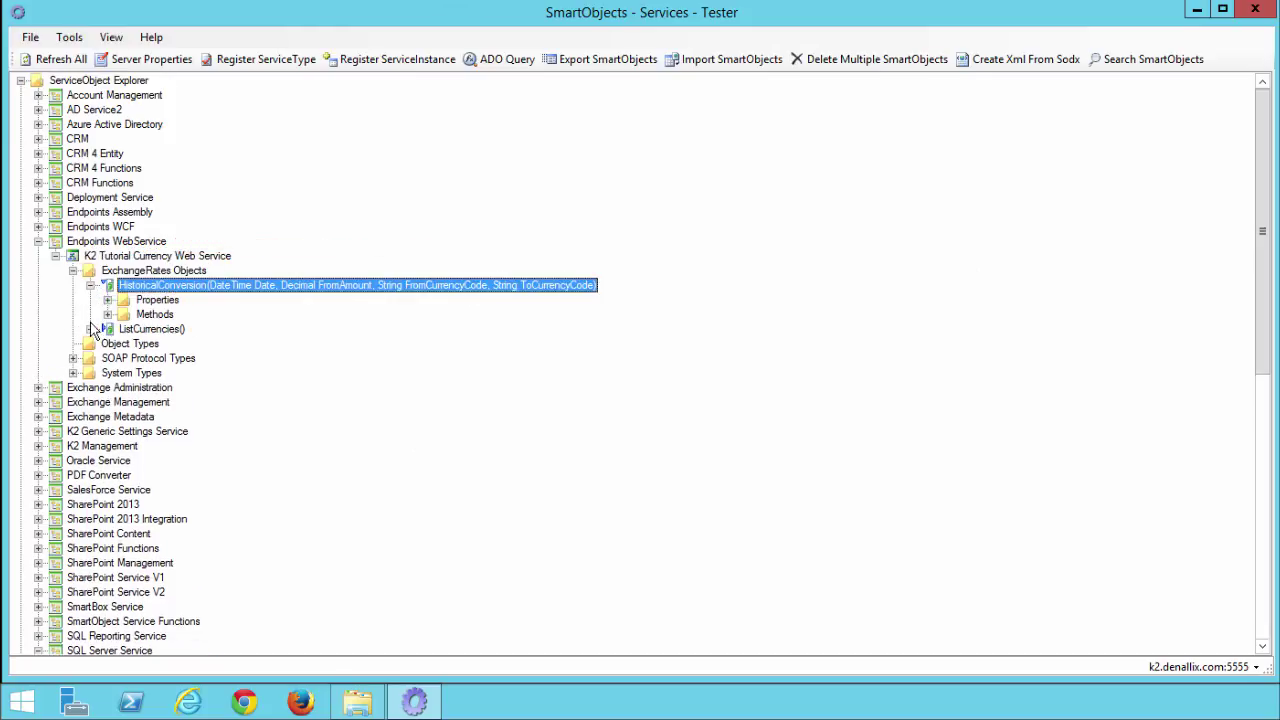
left_click(107, 315)
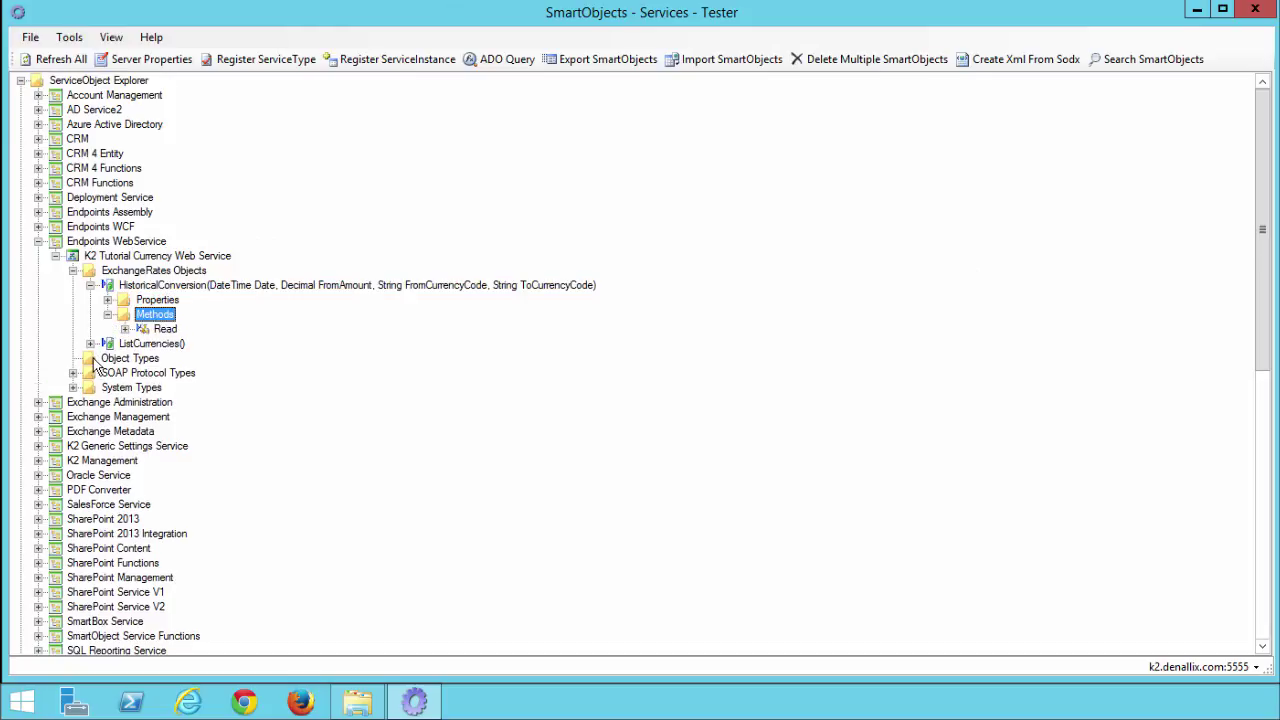
left_click(91, 344)
left_click(108, 373)
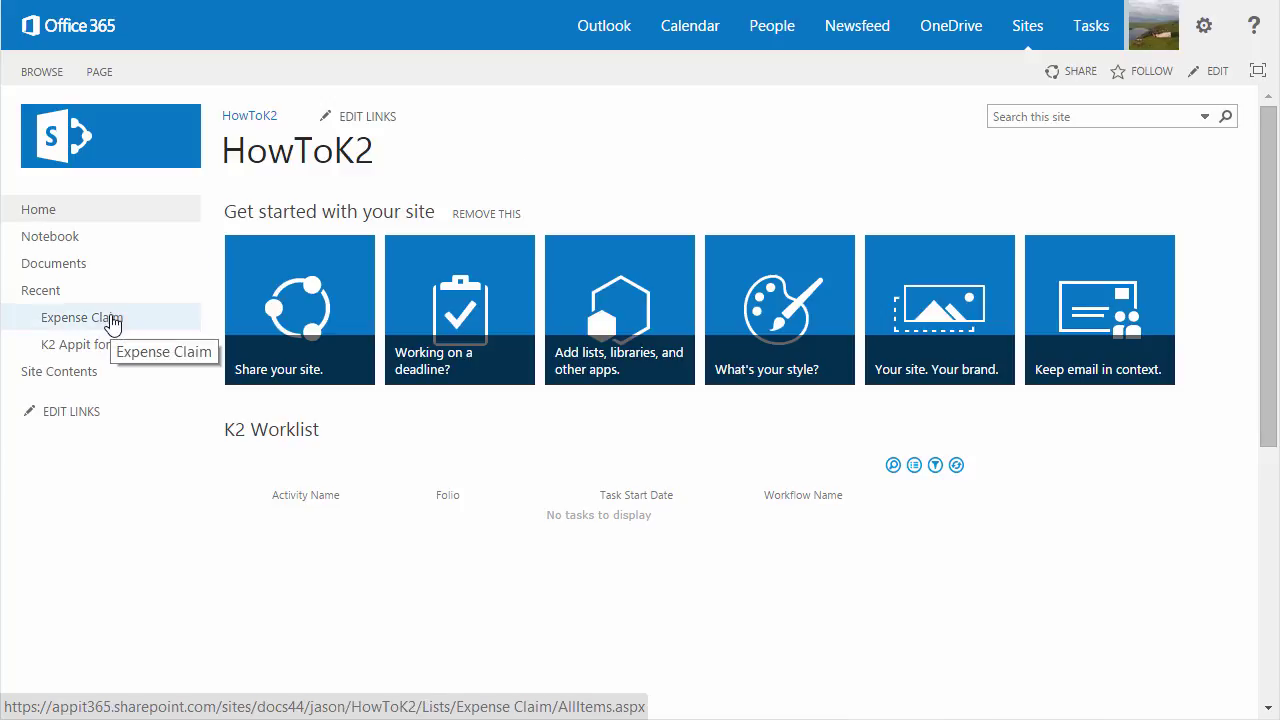
- Open the Expense Claim list and launch K2 Application from its LIST ribbon
left_click(112, 320)
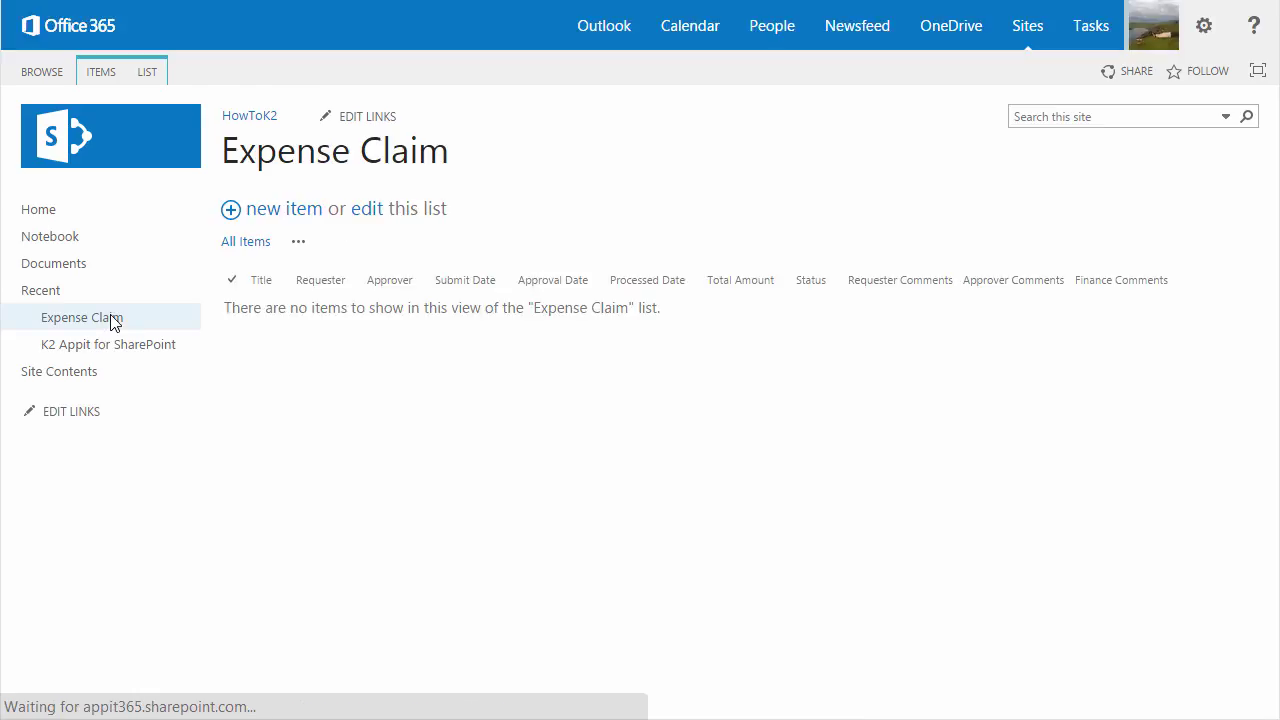
left_click(148, 72)
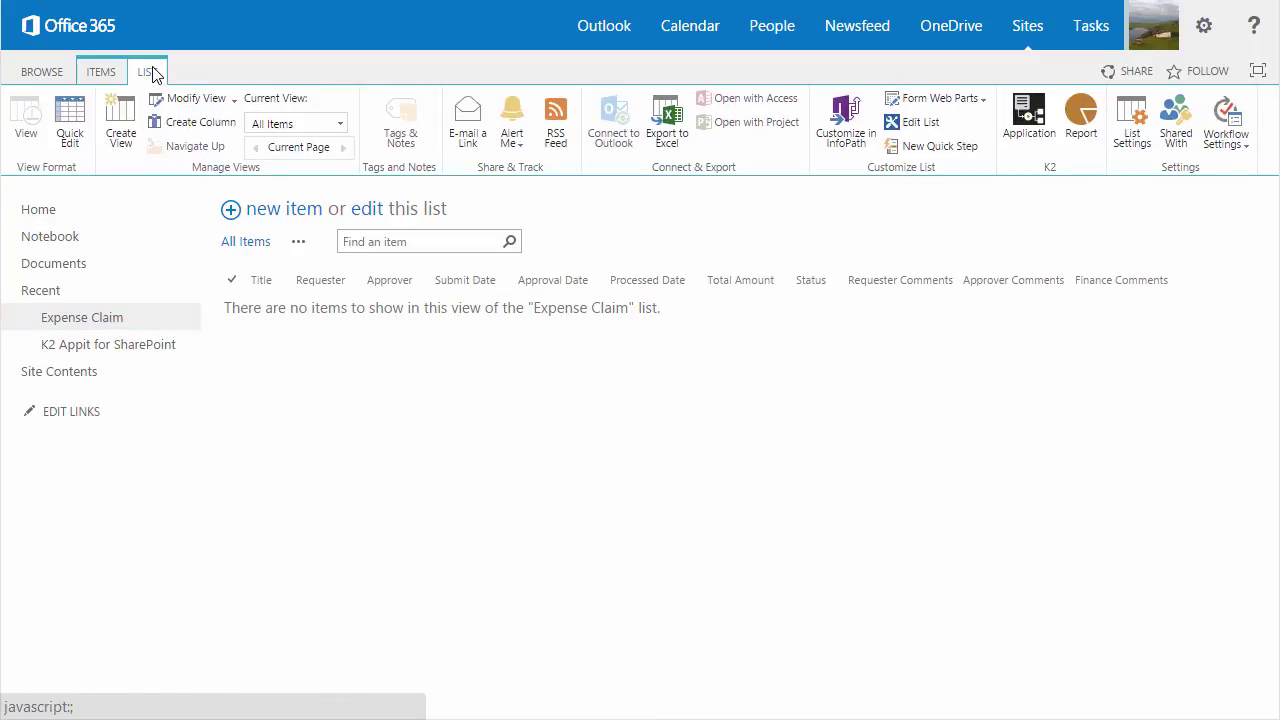
left_click(1017, 140)
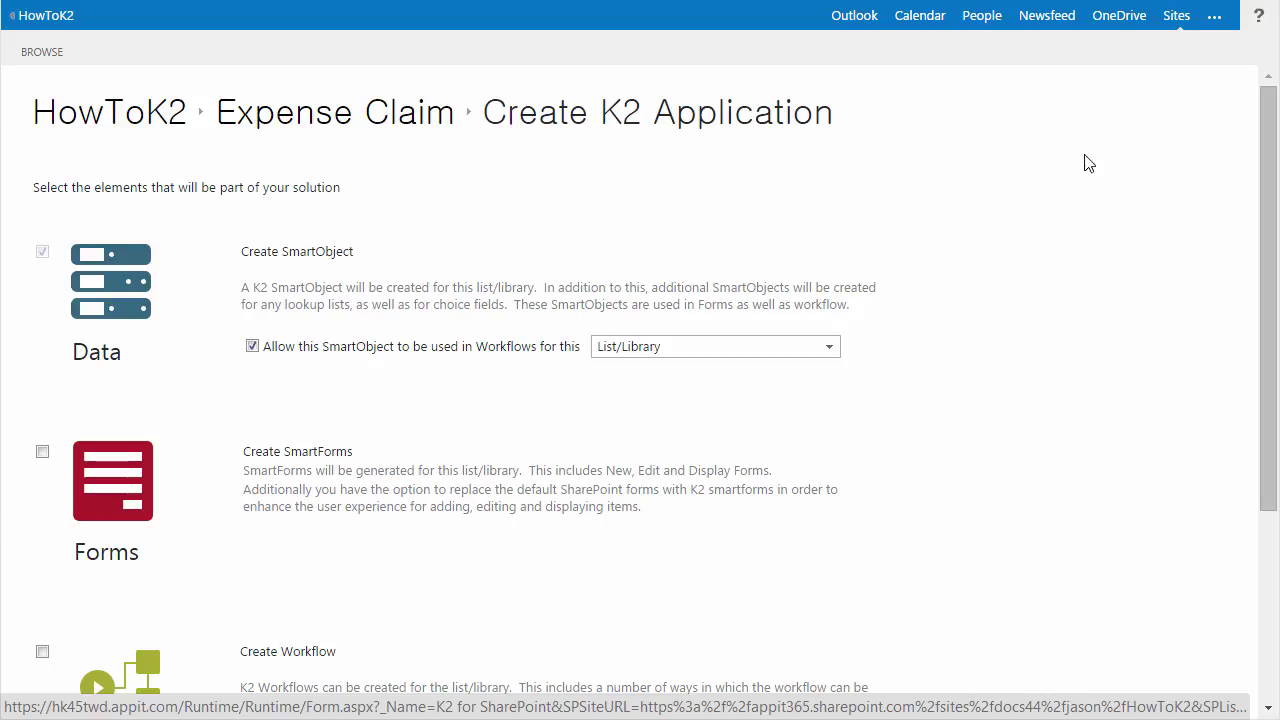
- Create the Expense Claim K2 application with Create SmartForms and Create Reports both ticked
scroll(1250, 270, "down", 3)
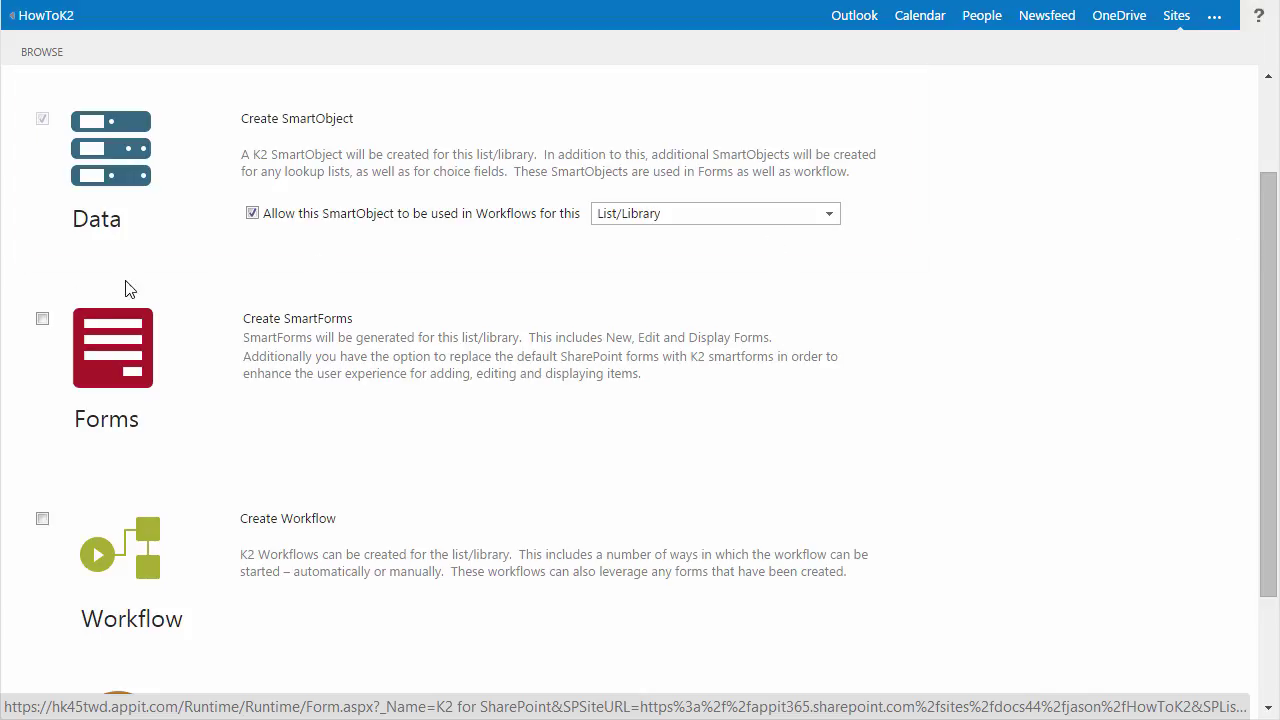
left_click(43, 320)
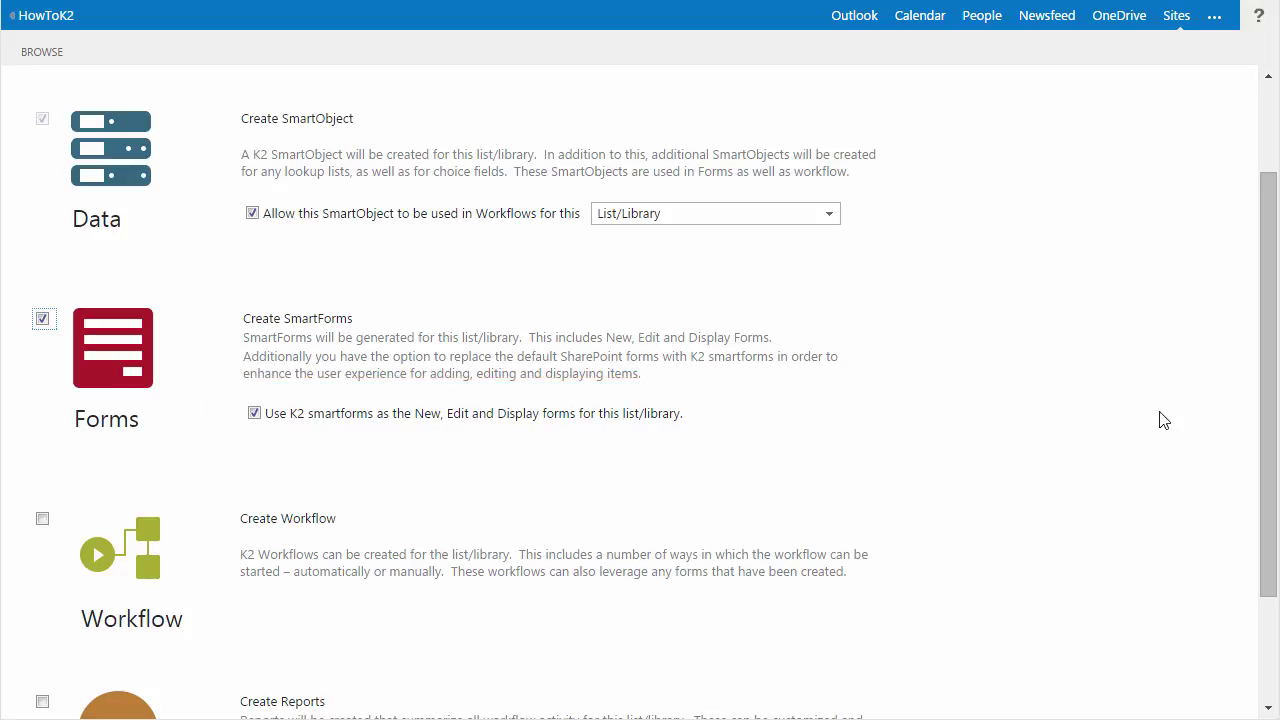
left_click_drag(1267, 430, 1260, 543)
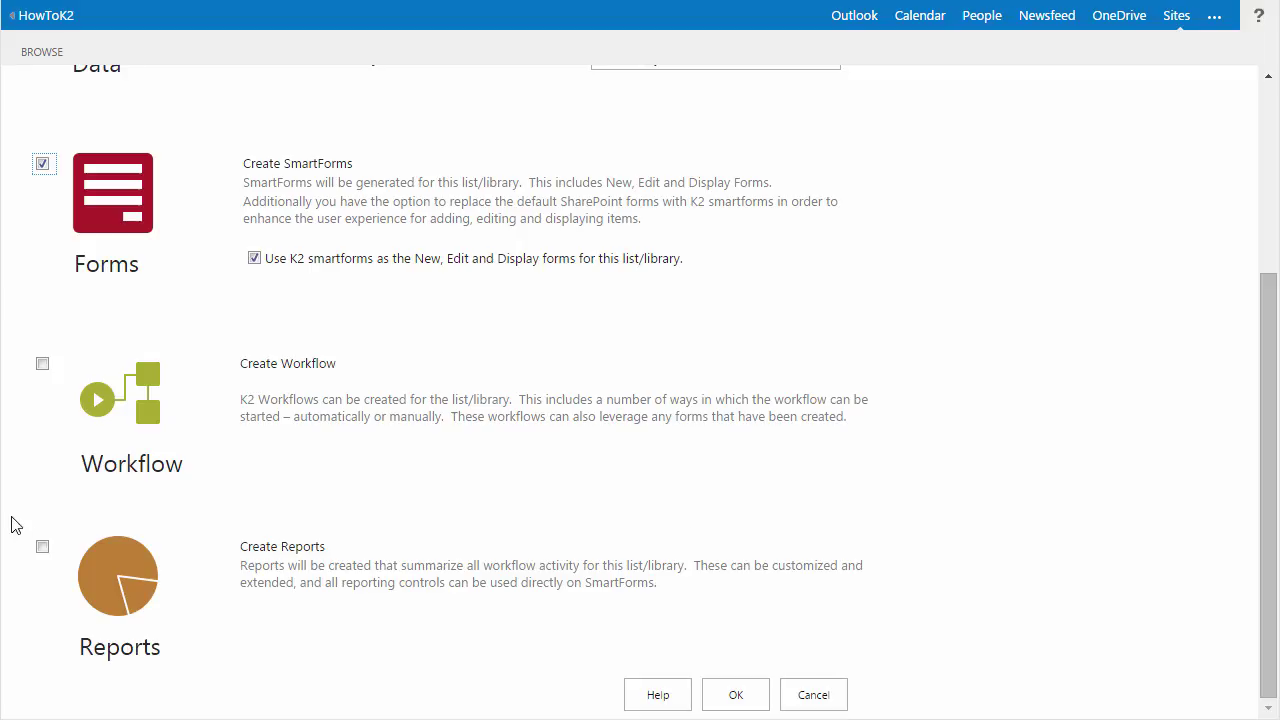
left_click(42, 549)
left_click(733, 697)
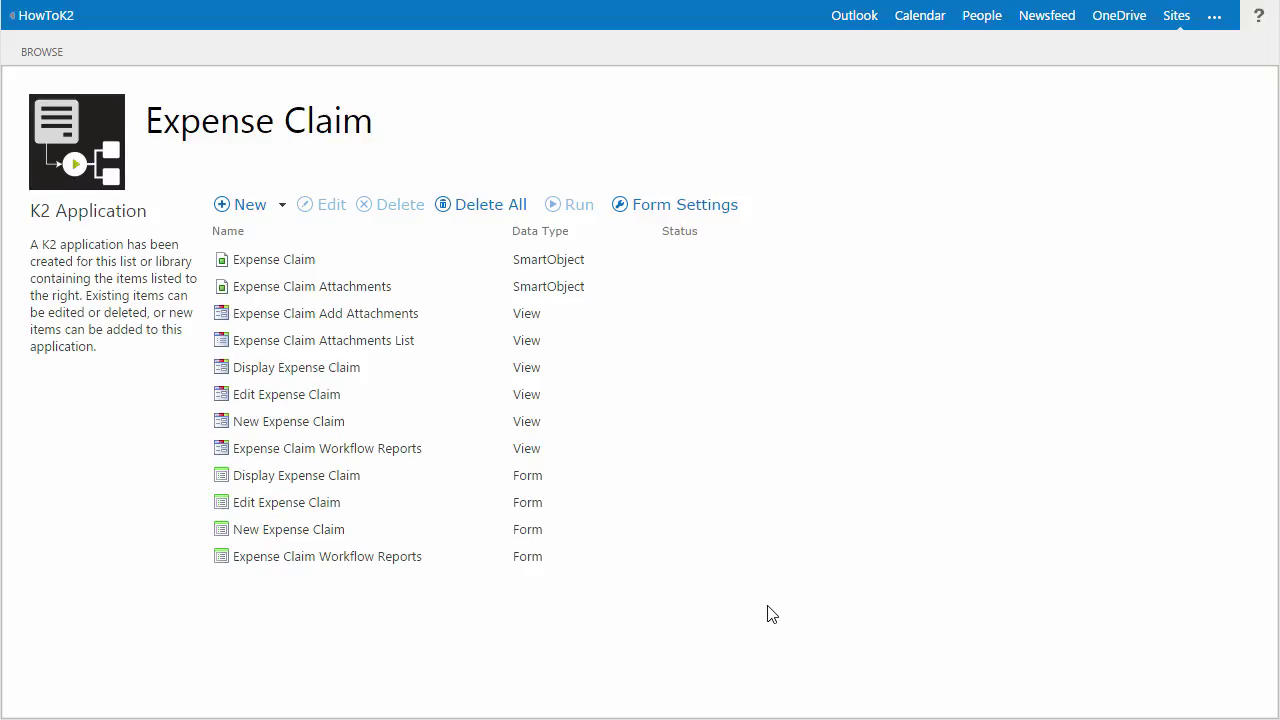
- Start a new SmartObject from the New menu on the Expense Claim application page
left_click(285, 208)
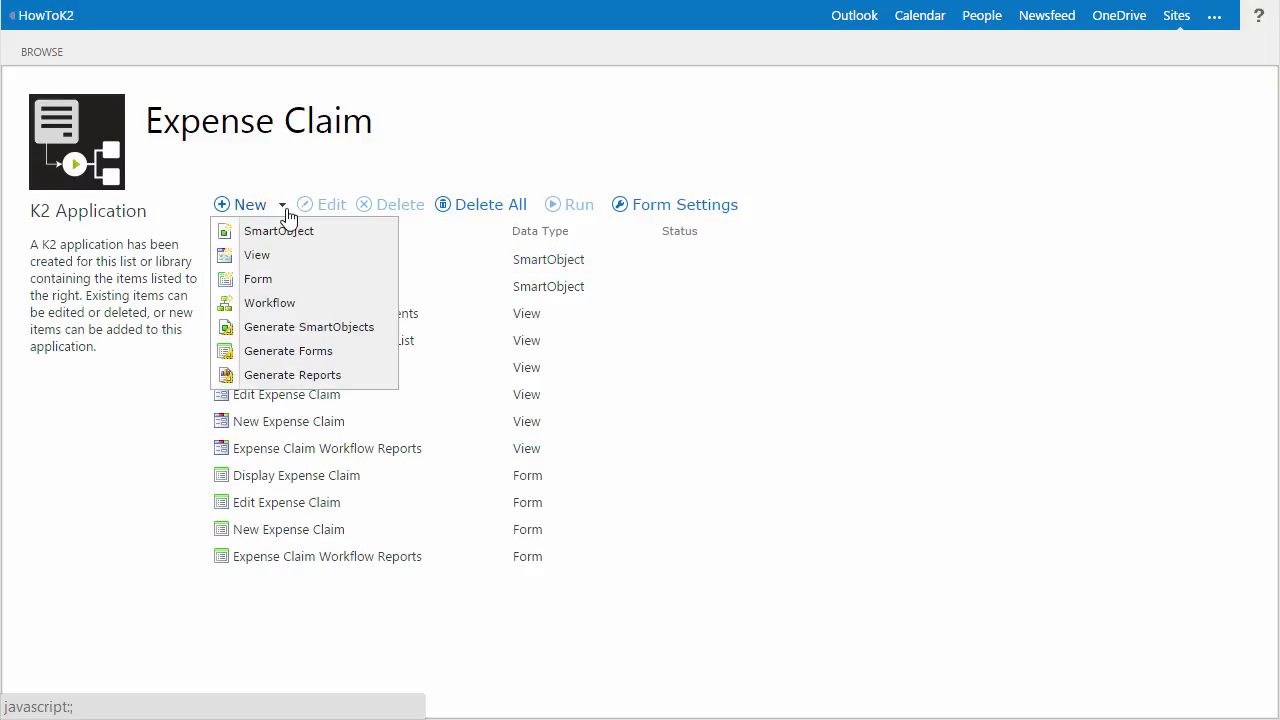
left_click(330, 236)
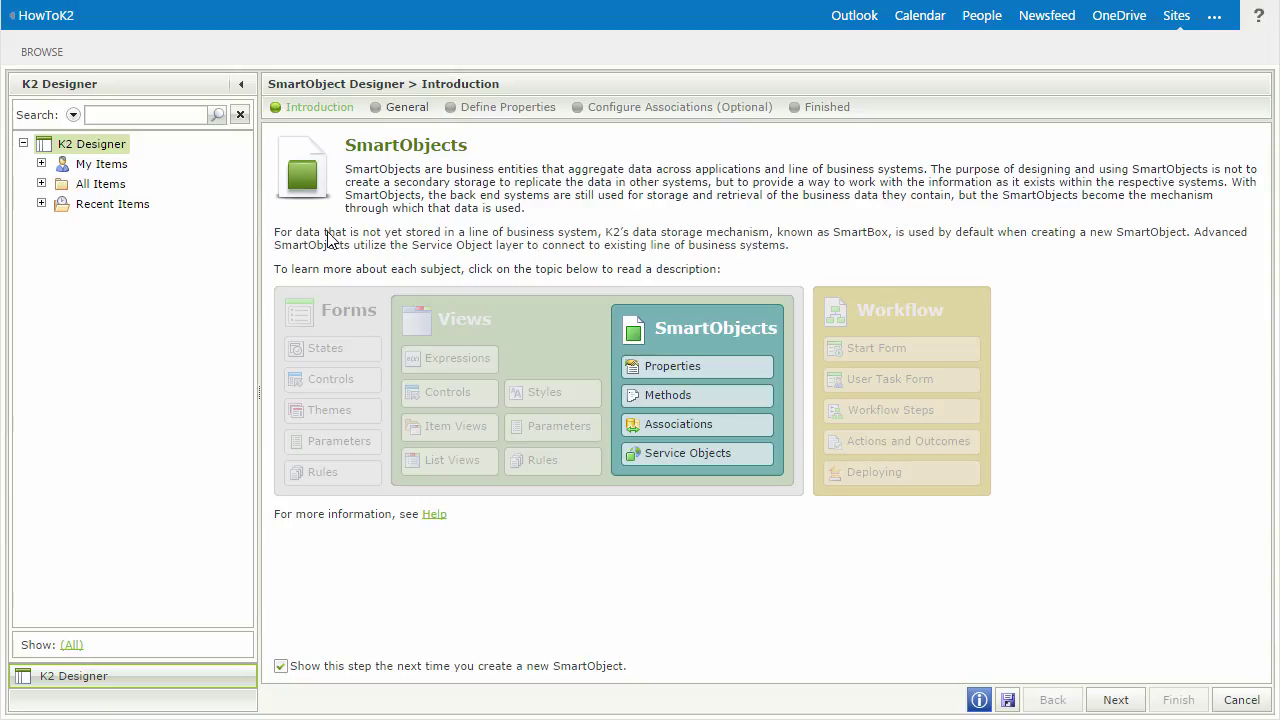
- Name the SmartObject 'Expense Claim Line Item' with description 'Stores Line Items for Expense claims'
left_click(1137, 707)
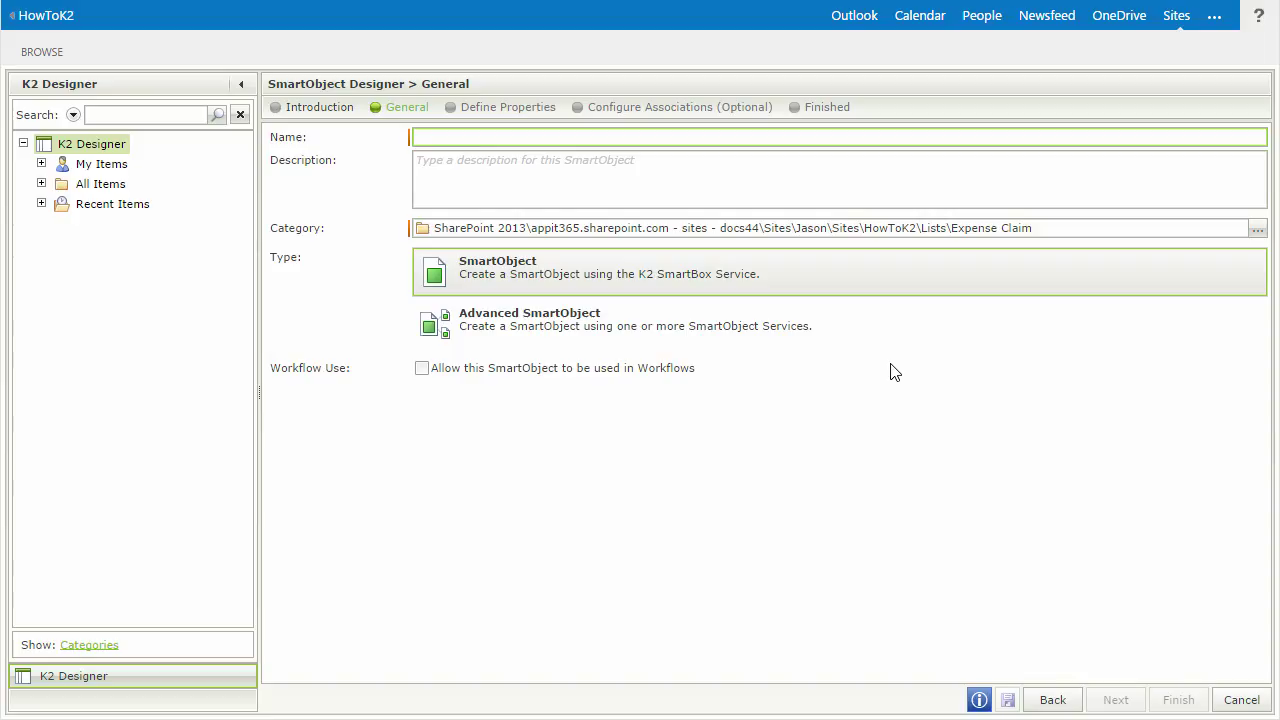
type("Expense Claim Line Item")
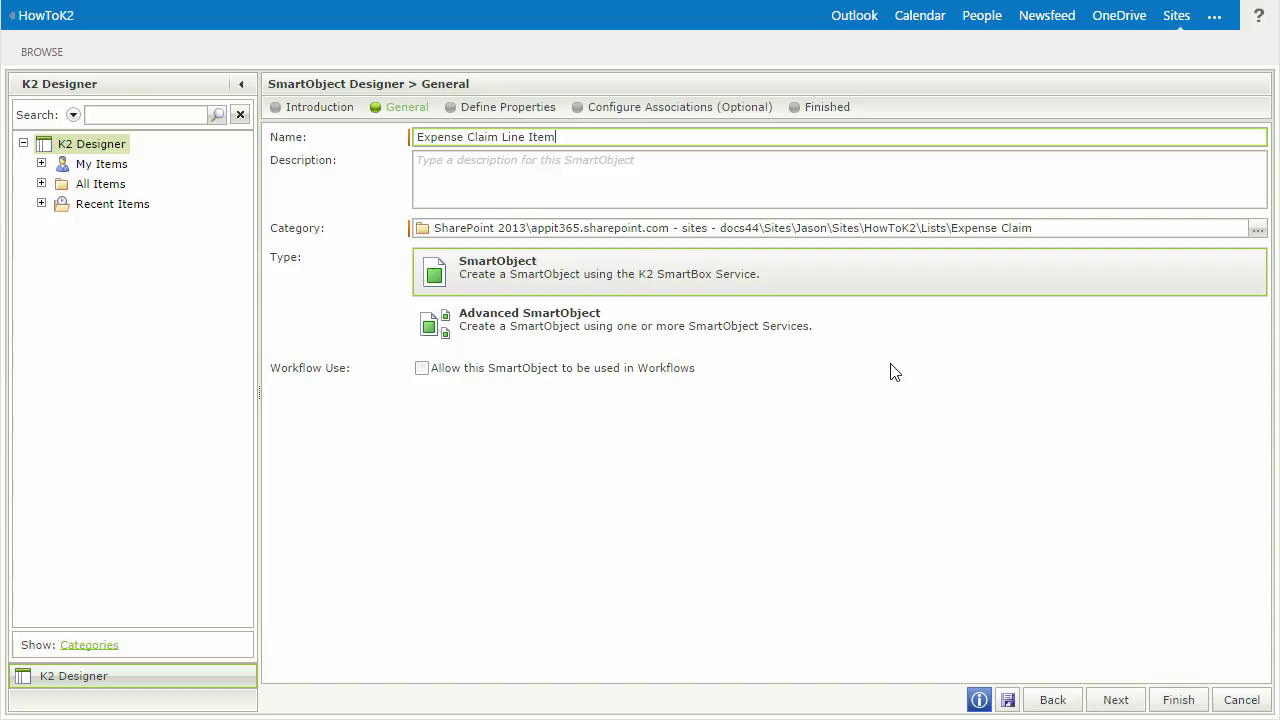
left_click(738, 157)
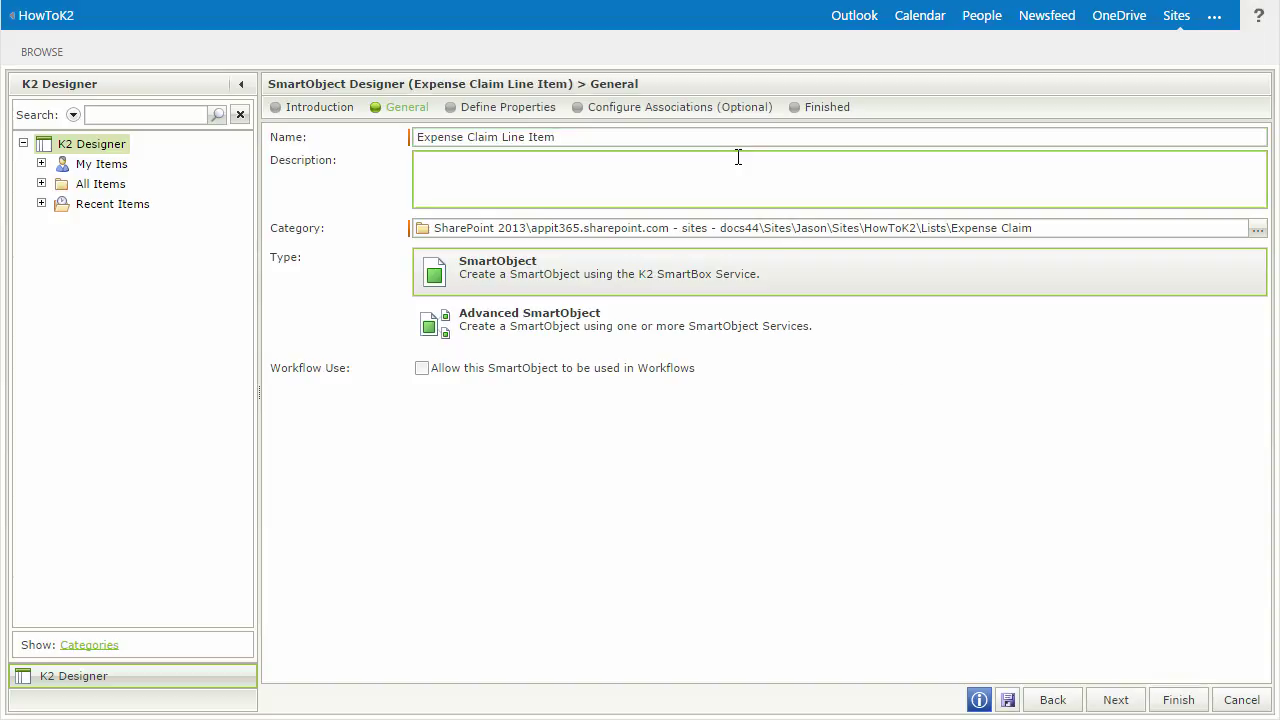
type("Stores Line Items for Expense claims")
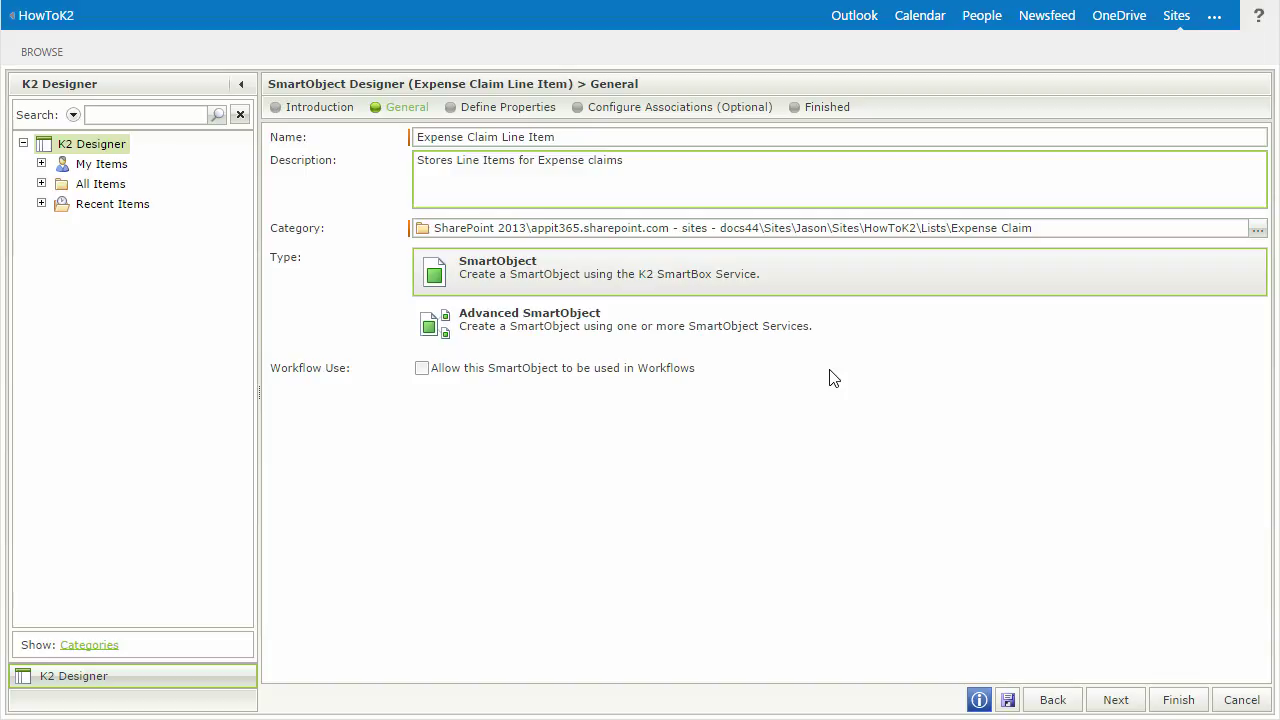
left_click(1115, 699)
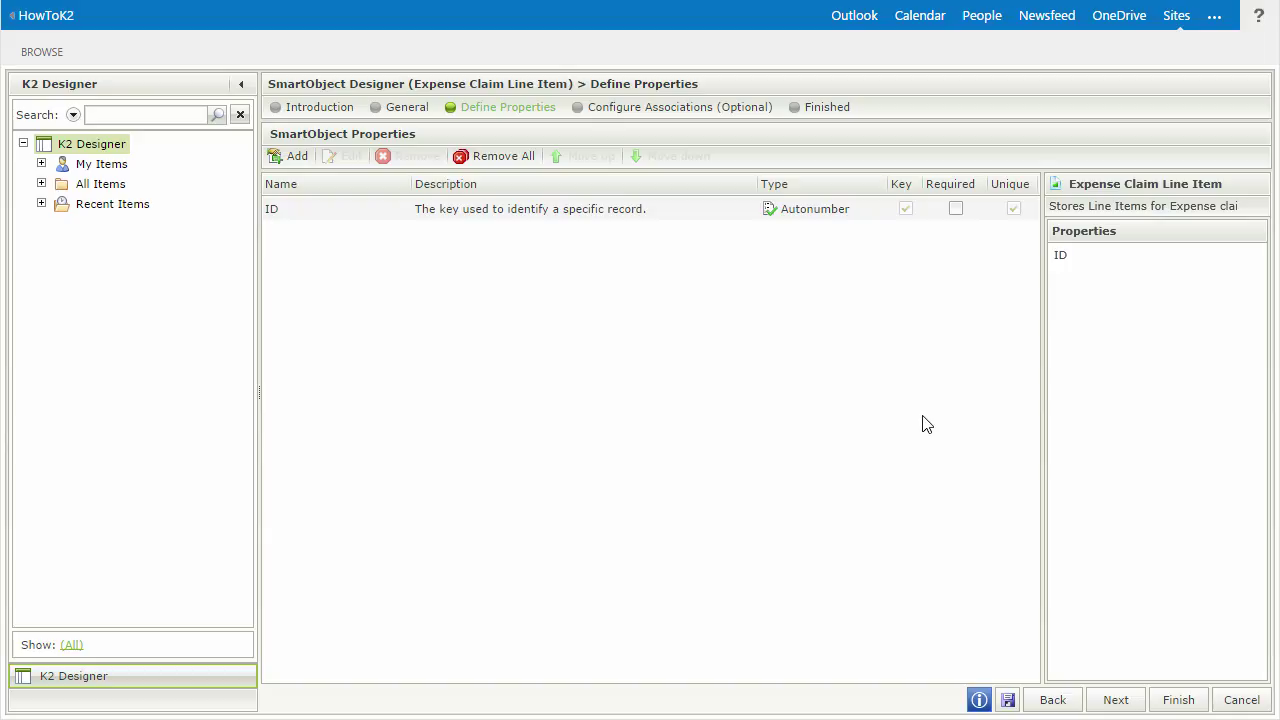
- Add properties Expense Claim Id (Number, with parent-link description), Category Id (Number) and Payee
left_click(295, 159)
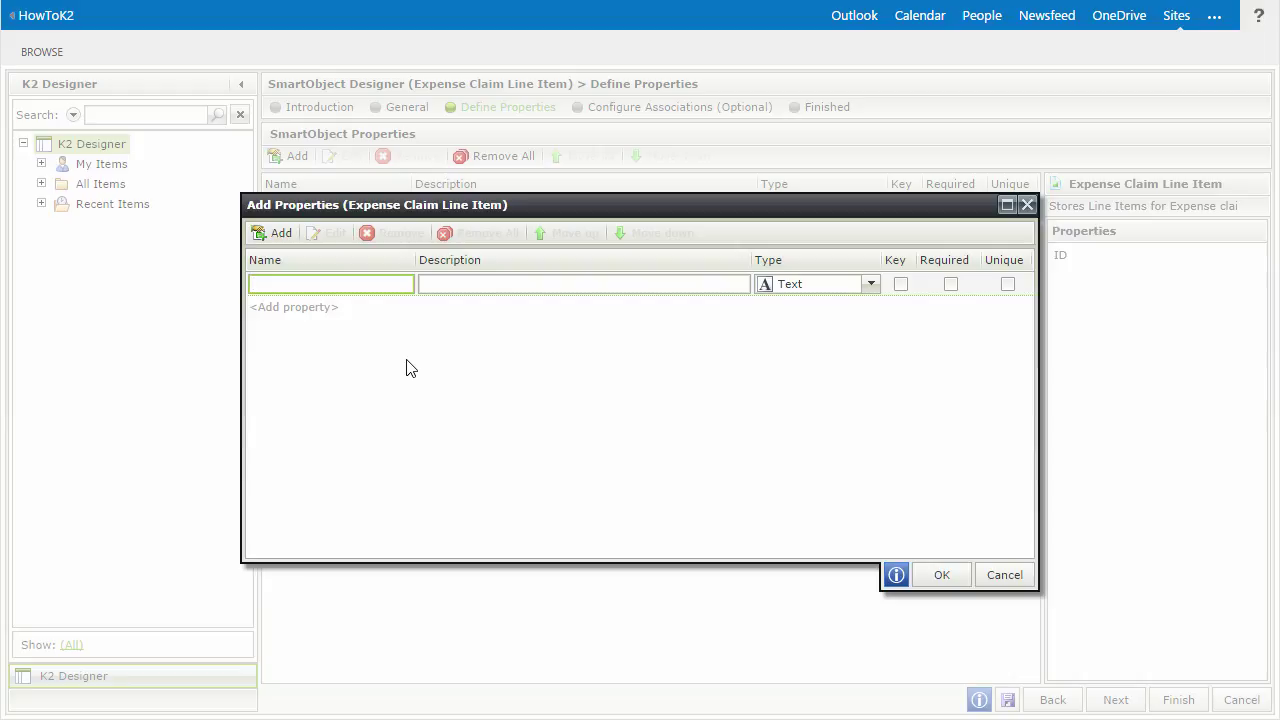
type("Expense Claim Id")
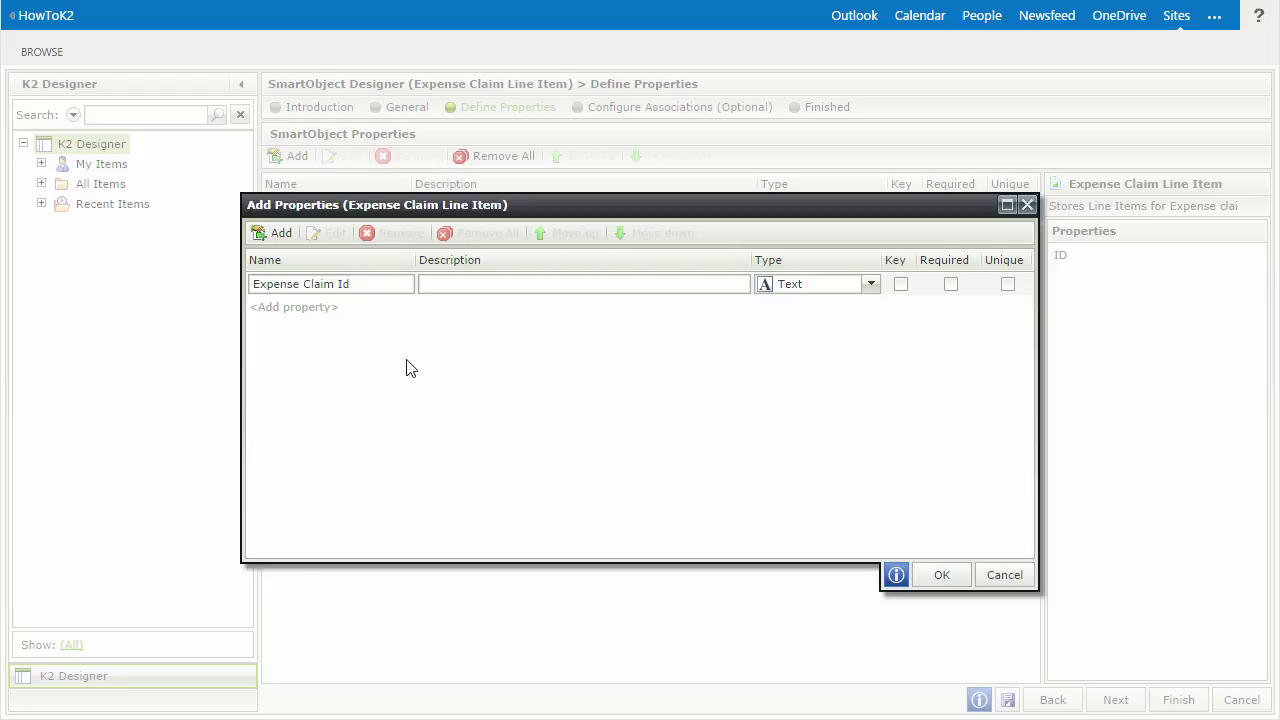
left_click(813, 293)
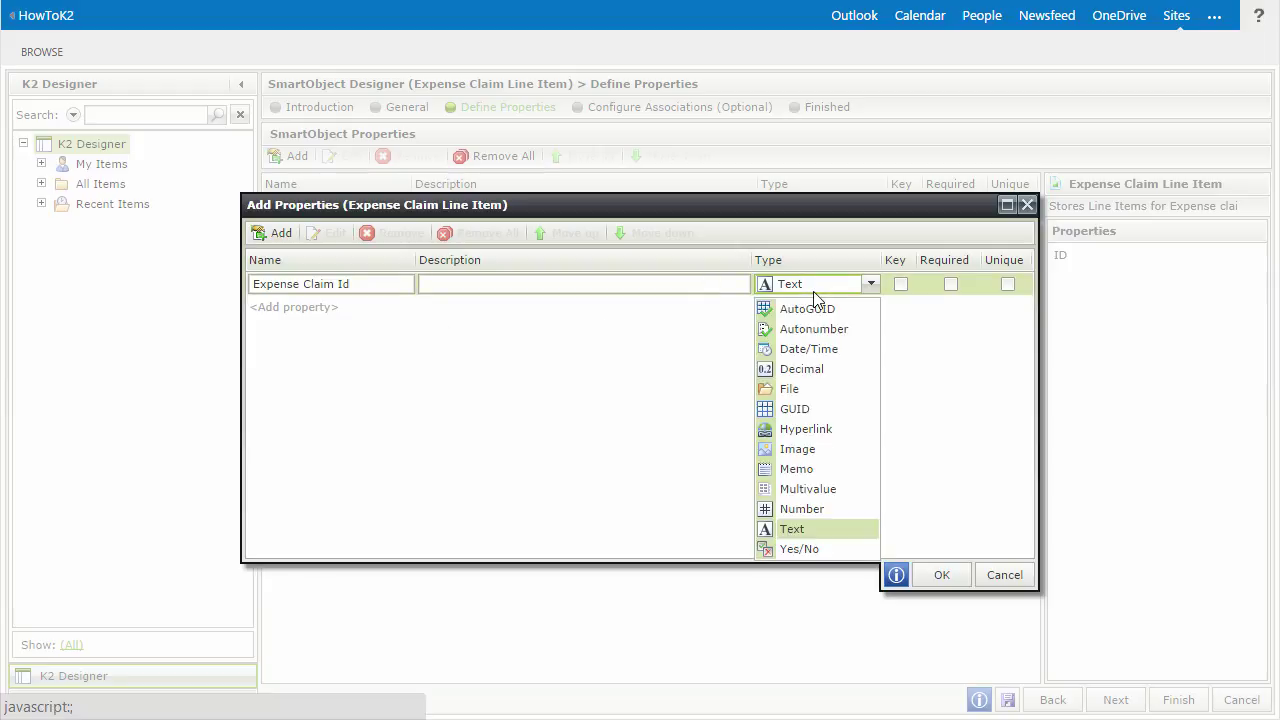
left_click(803, 510)
left_click(532, 289)
type("d is used so we can \"link\" line items back to their \"parent\"")
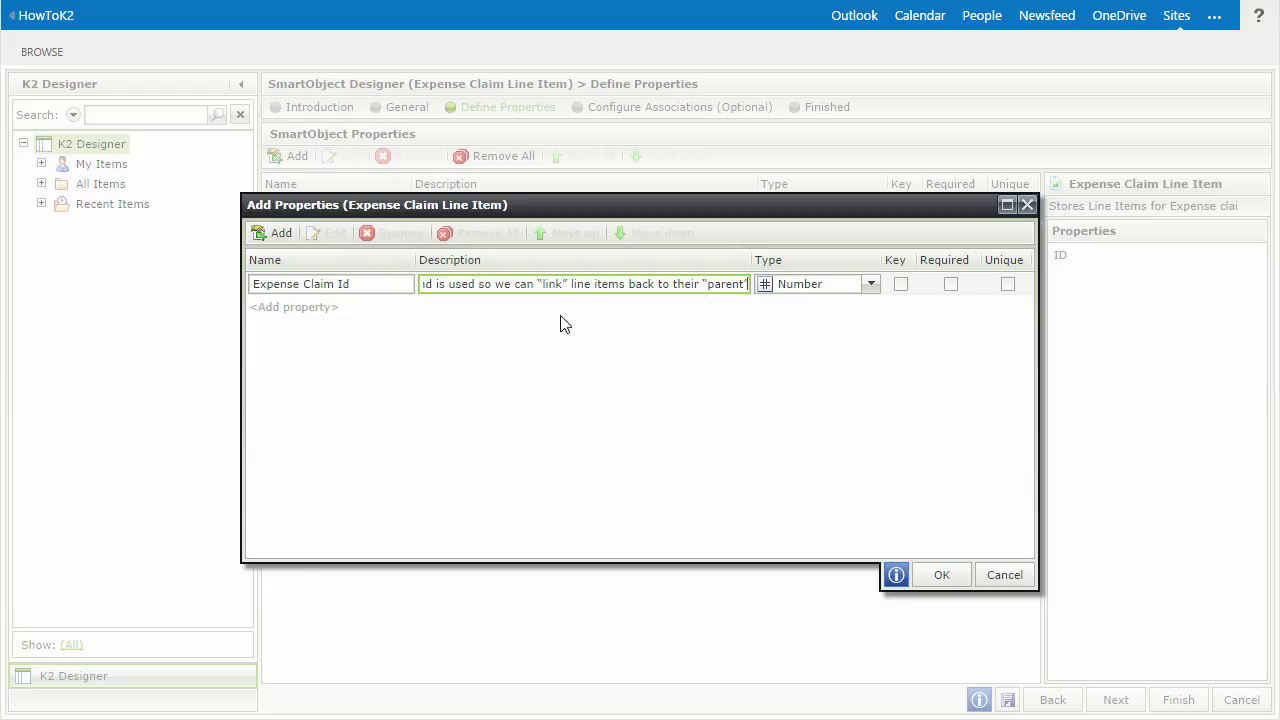
left_click(277, 234)
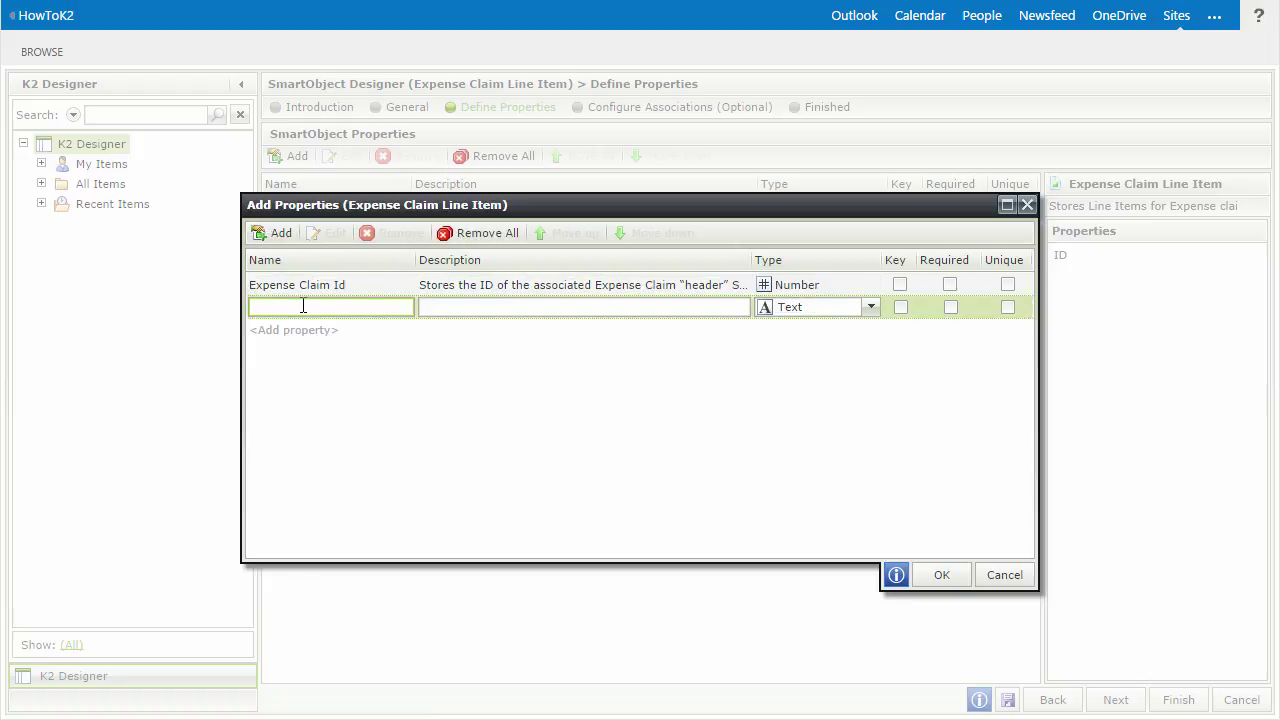
type("Category Id")
left_click(869, 308)
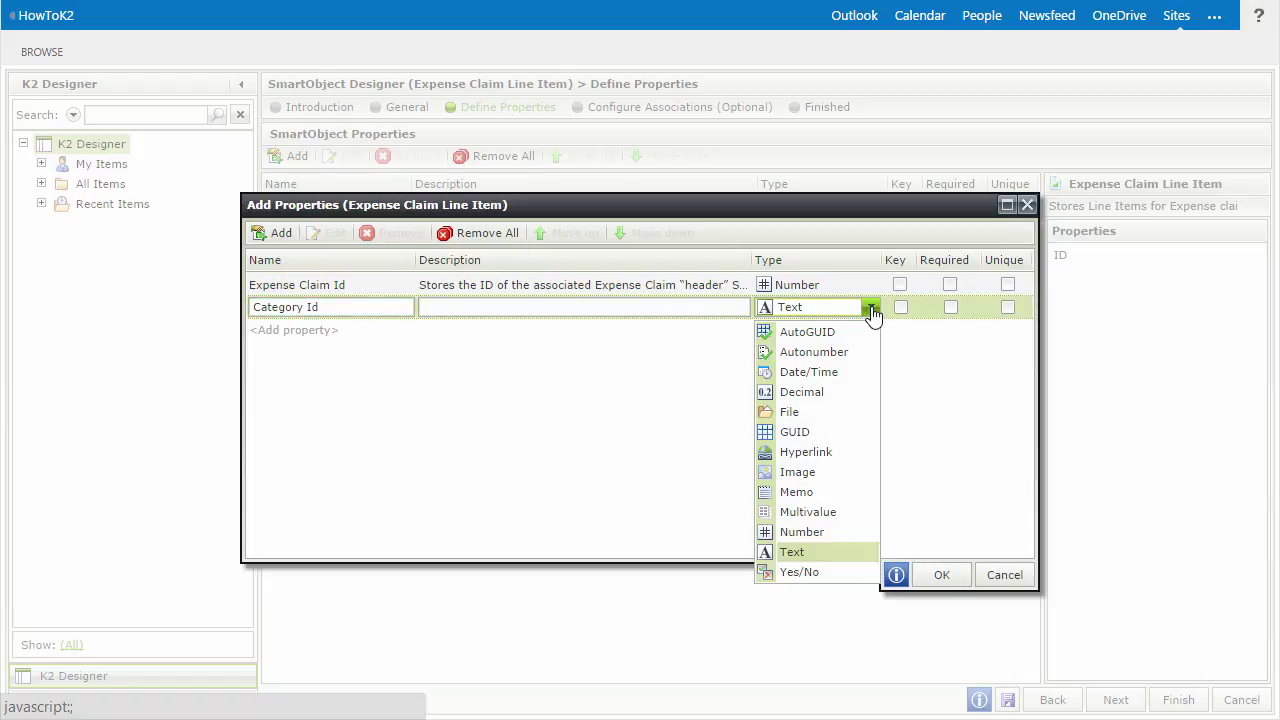
left_click(831, 532)
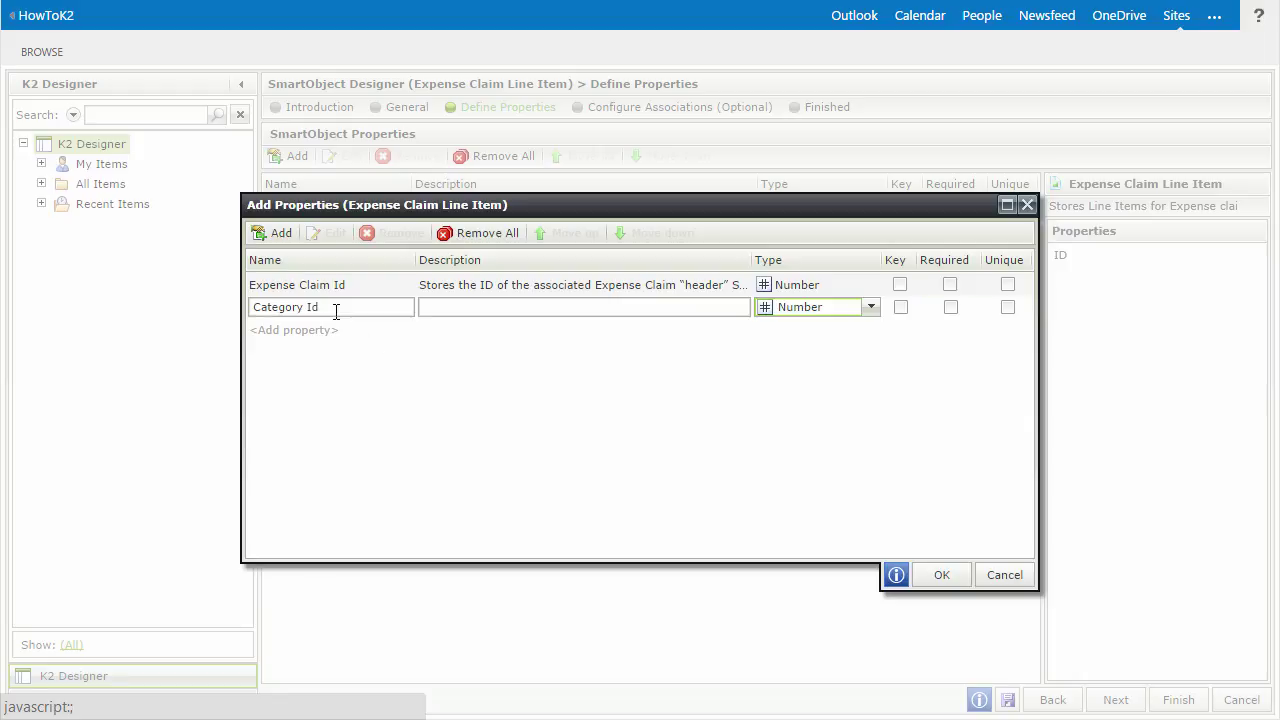
left_click(262, 236)
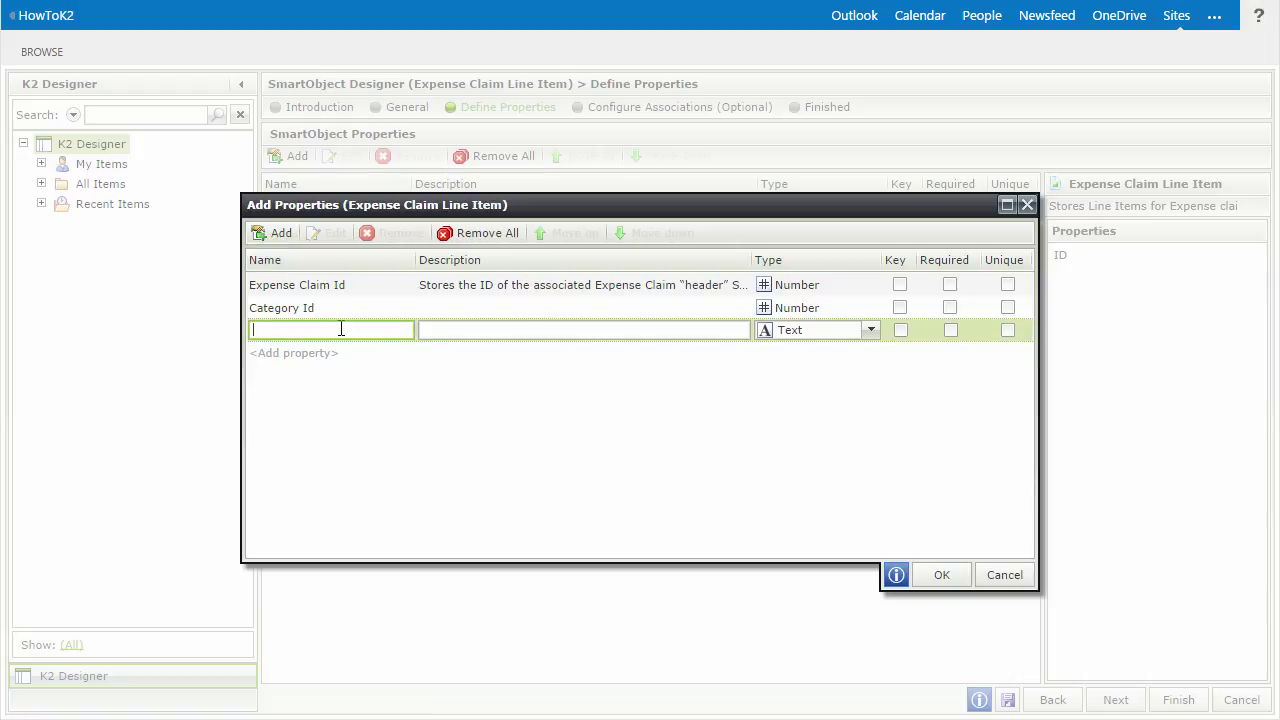
type("Payee")
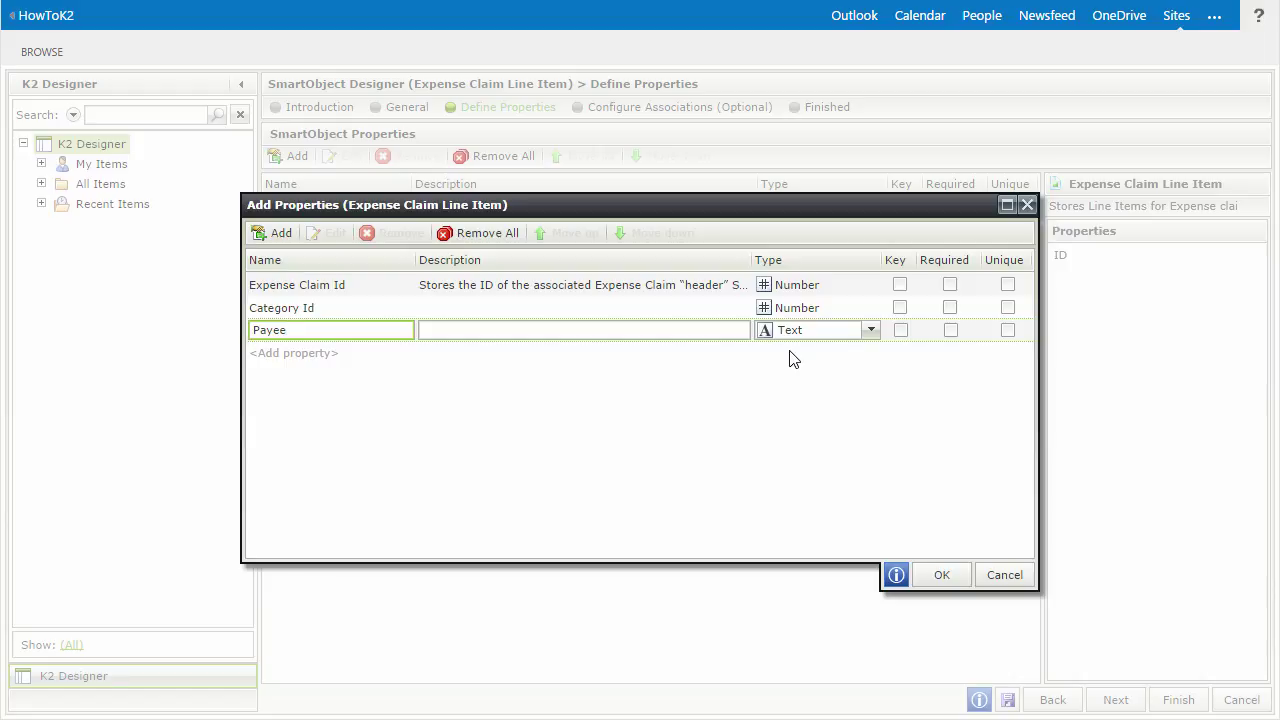
- Add properties Date (Date/Time), Description (Memo) and Amount (Decimal)
left_click(334, 354)
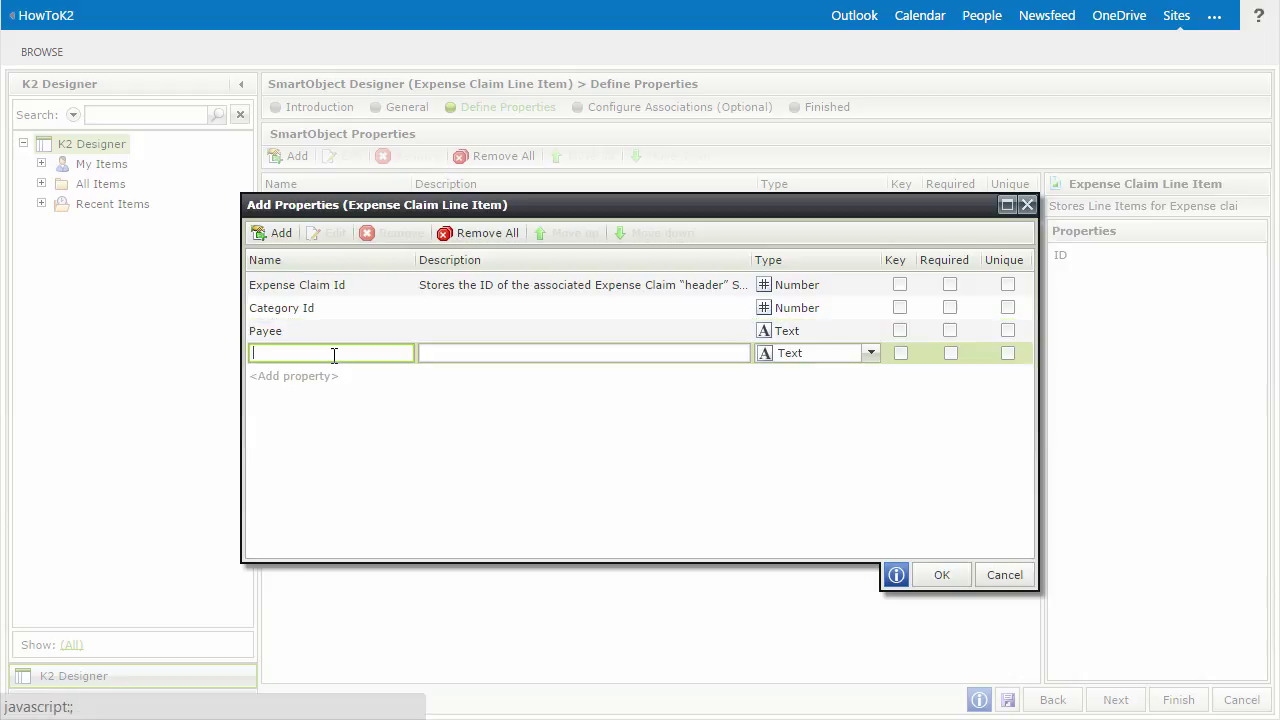
type("Date")
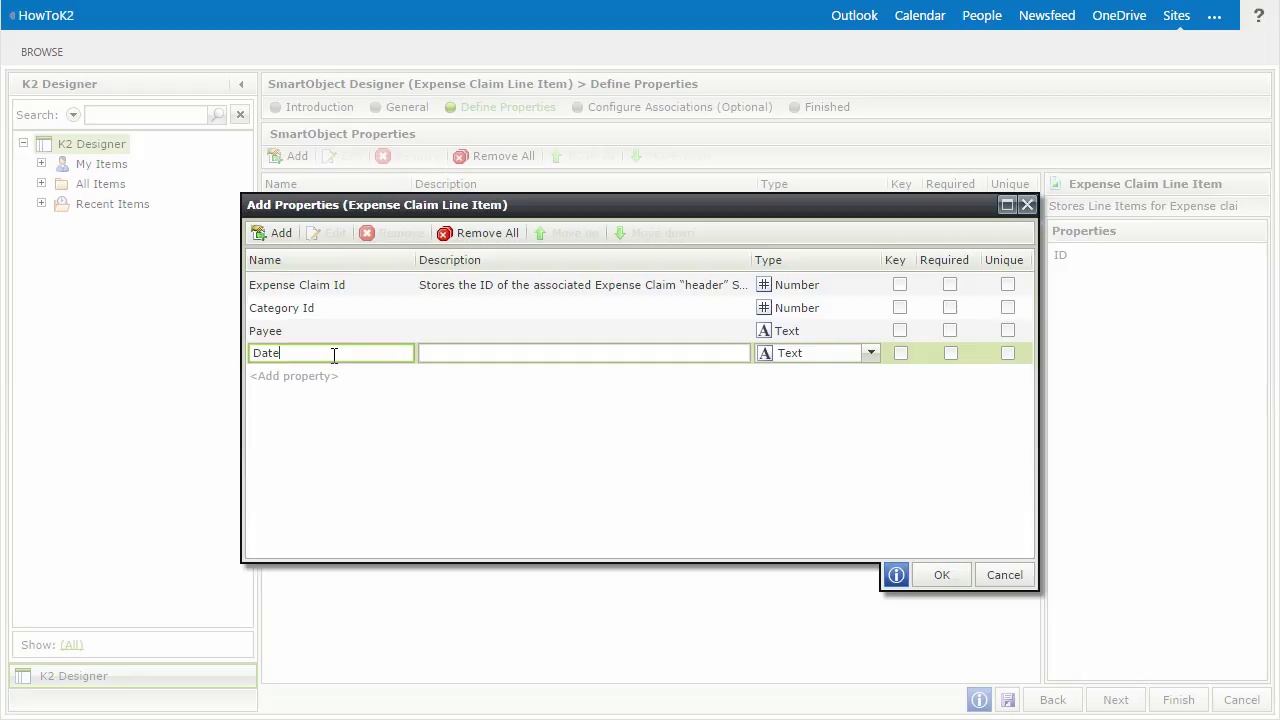
left_click(871, 354)
left_click(823, 417)
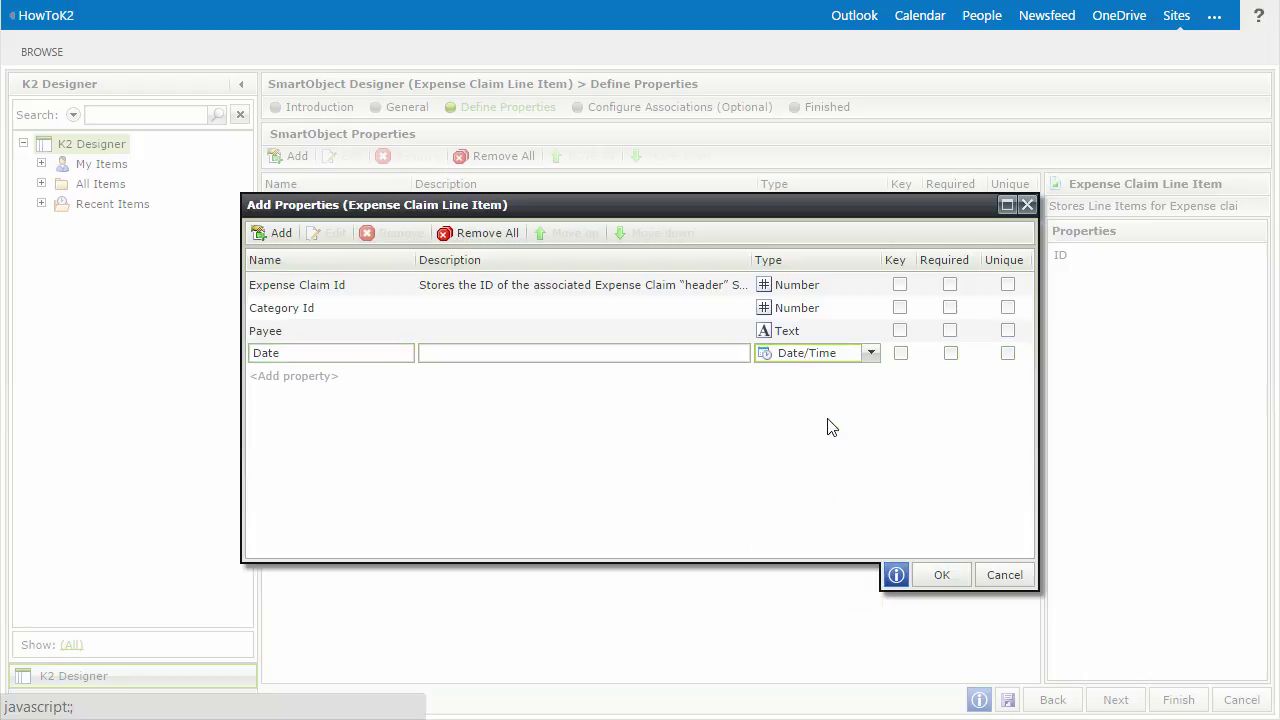
left_click(331, 377)
type("Description")
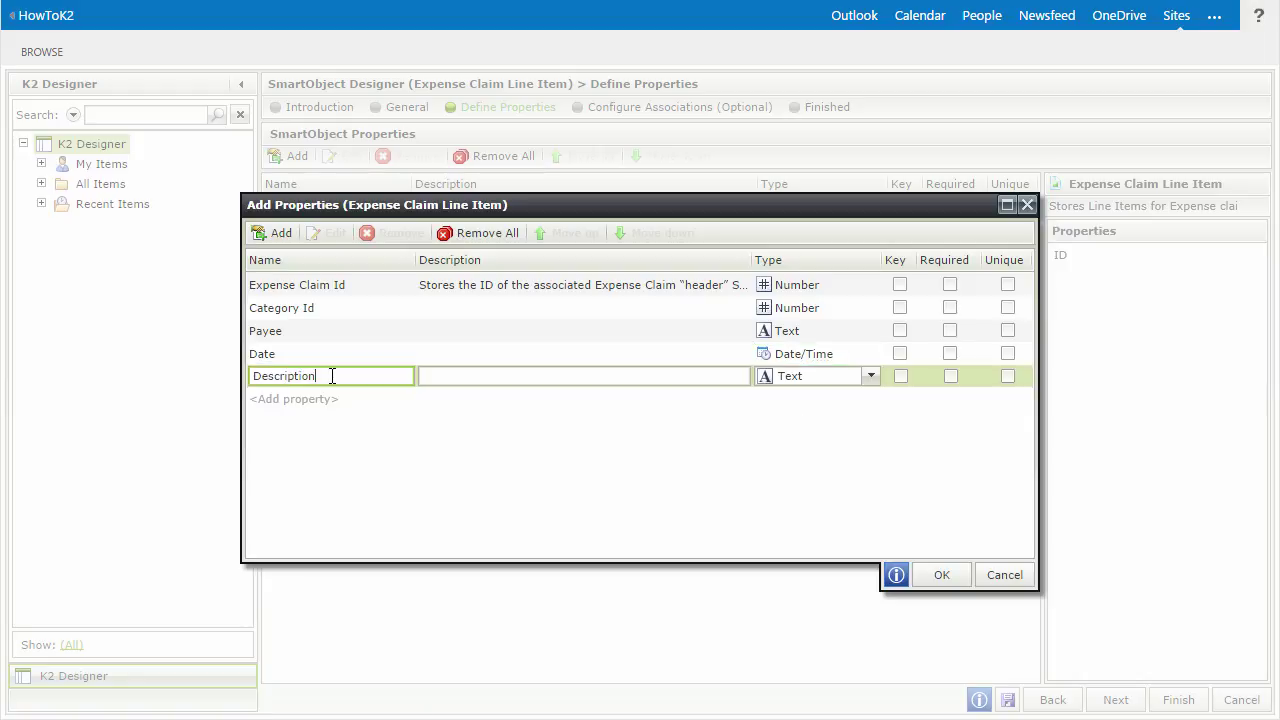
left_click(869, 377)
left_click(806, 561)
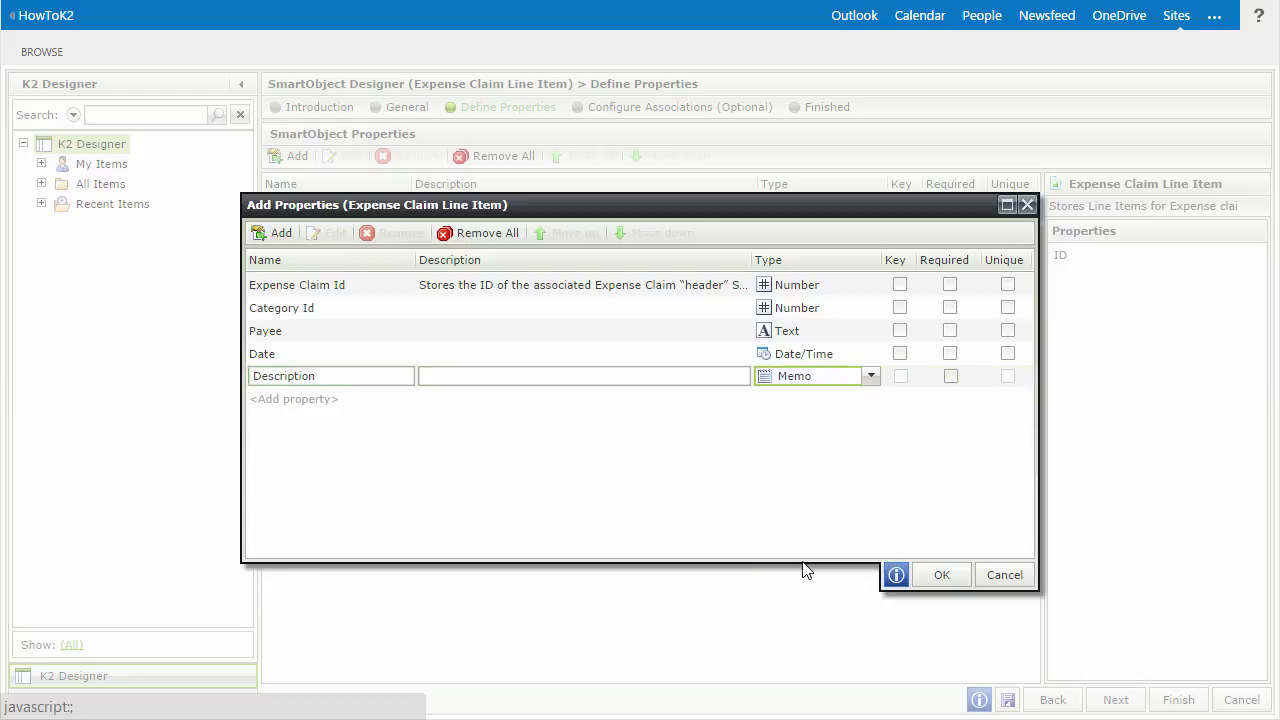
left_click(320, 401)
type("Amount")
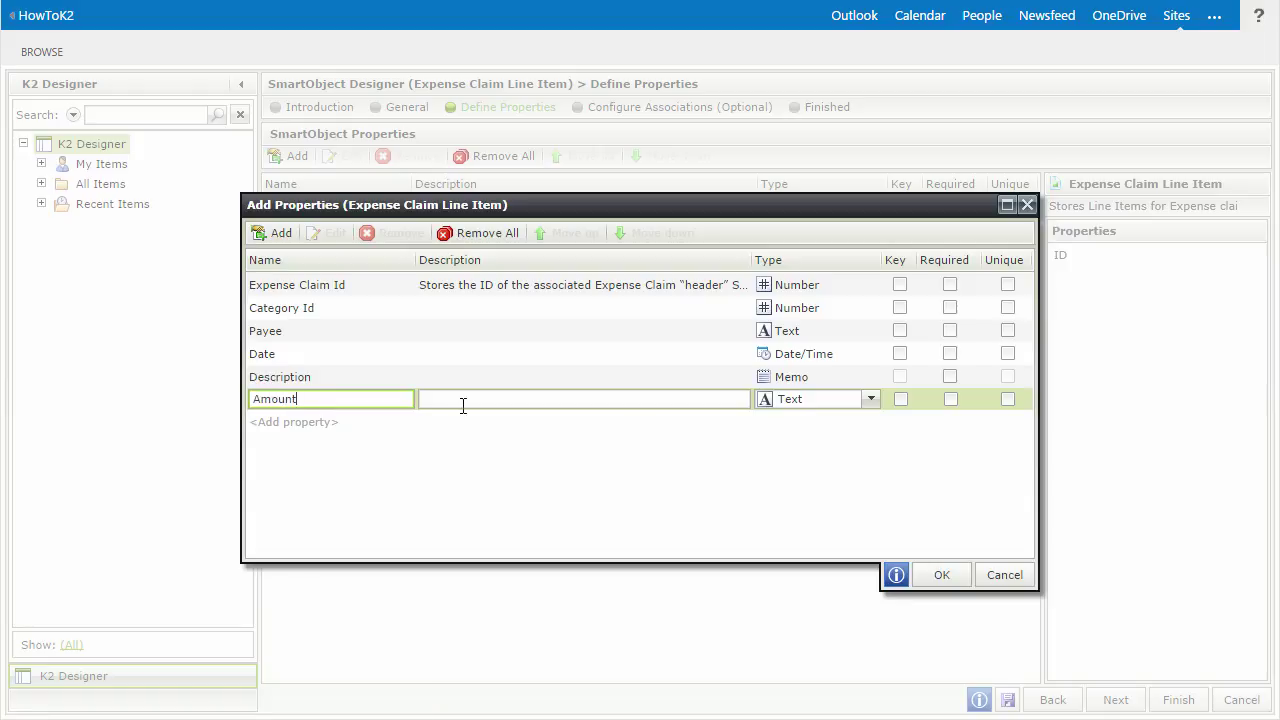
left_click(869, 400)
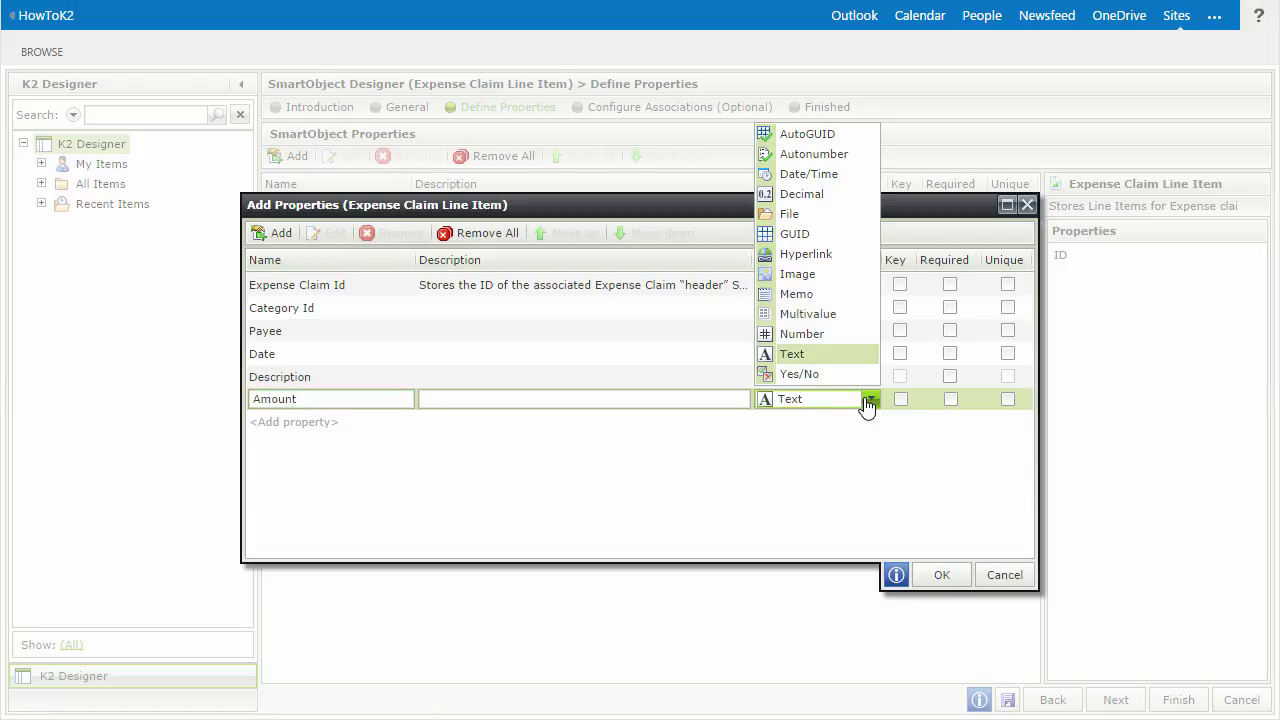
left_click(843, 194)
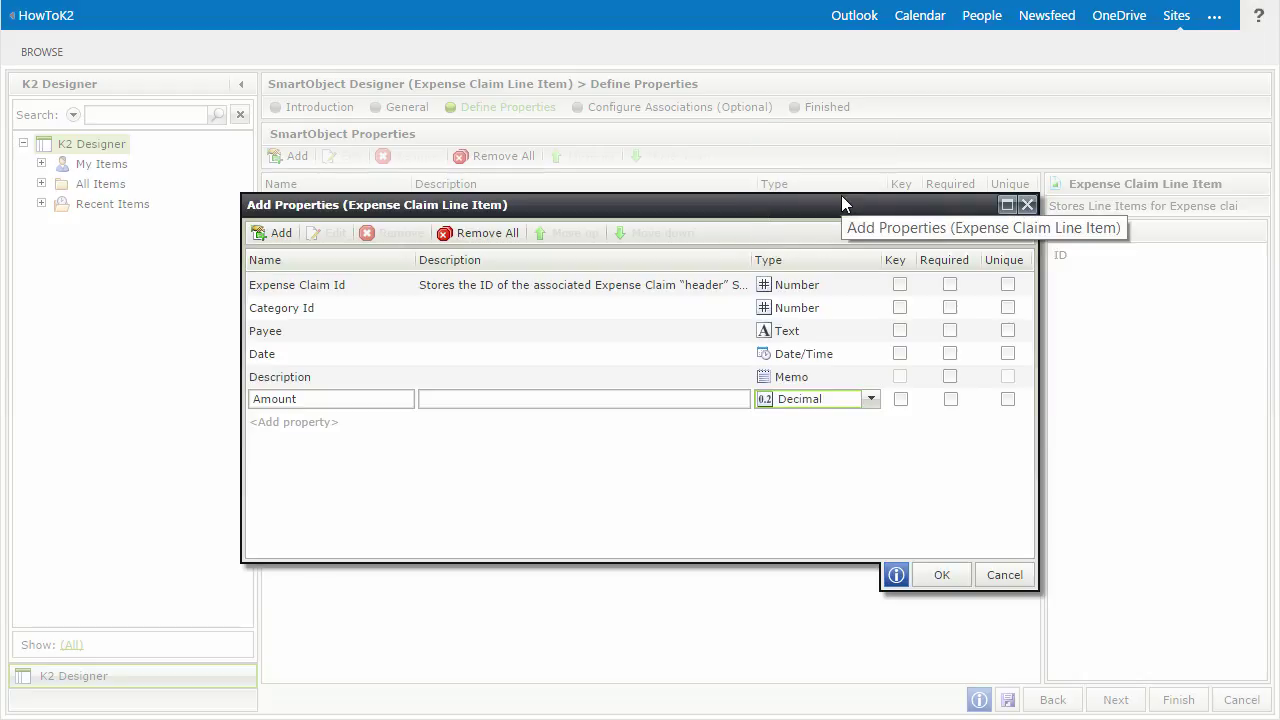
- Add Currency Code (Text), USD Amount (Decimal) and Receipt (Image), then confirm the properties
left_click(321, 424)
type("Currency Code")
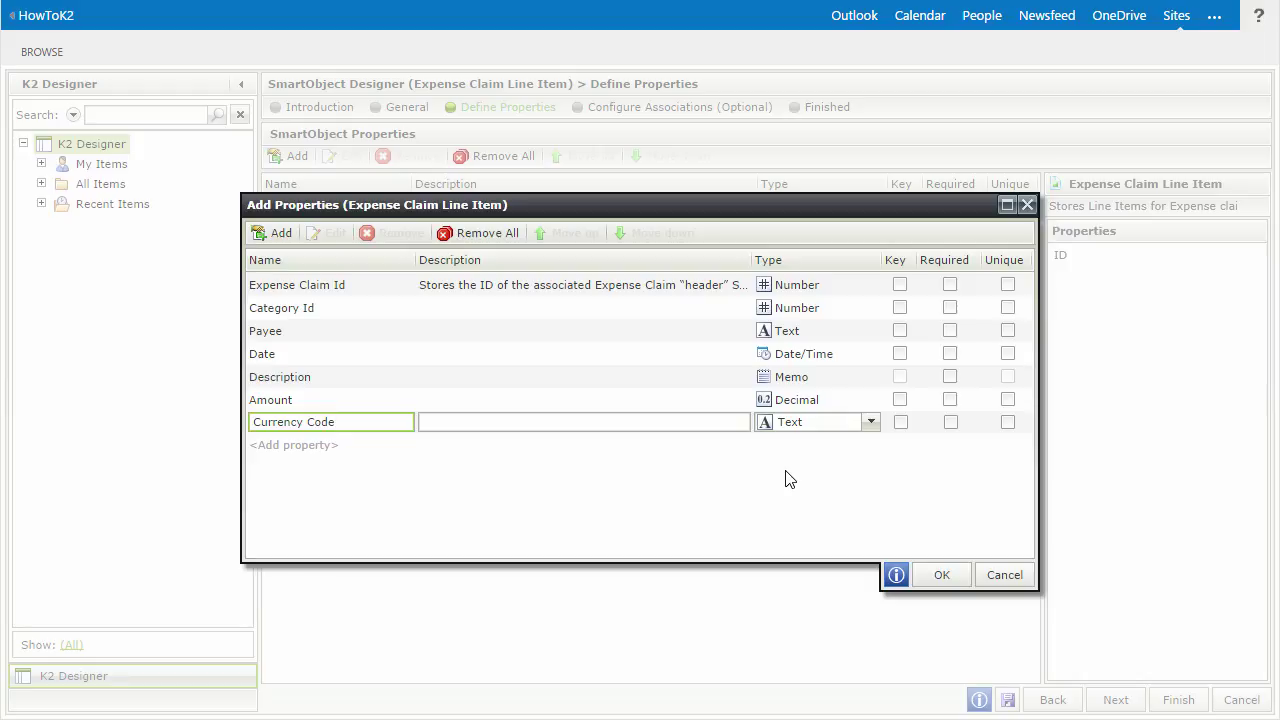
left_click(336, 446)
type("USD Amount")
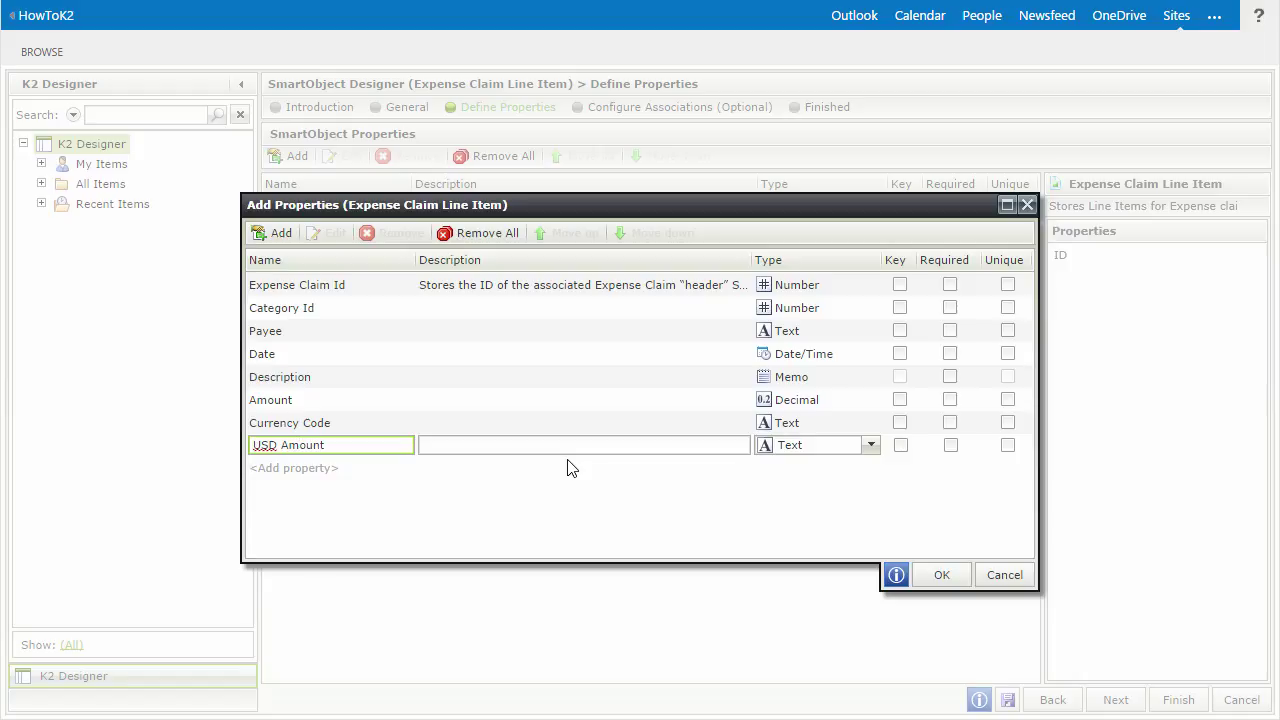
left_click(788, 446)
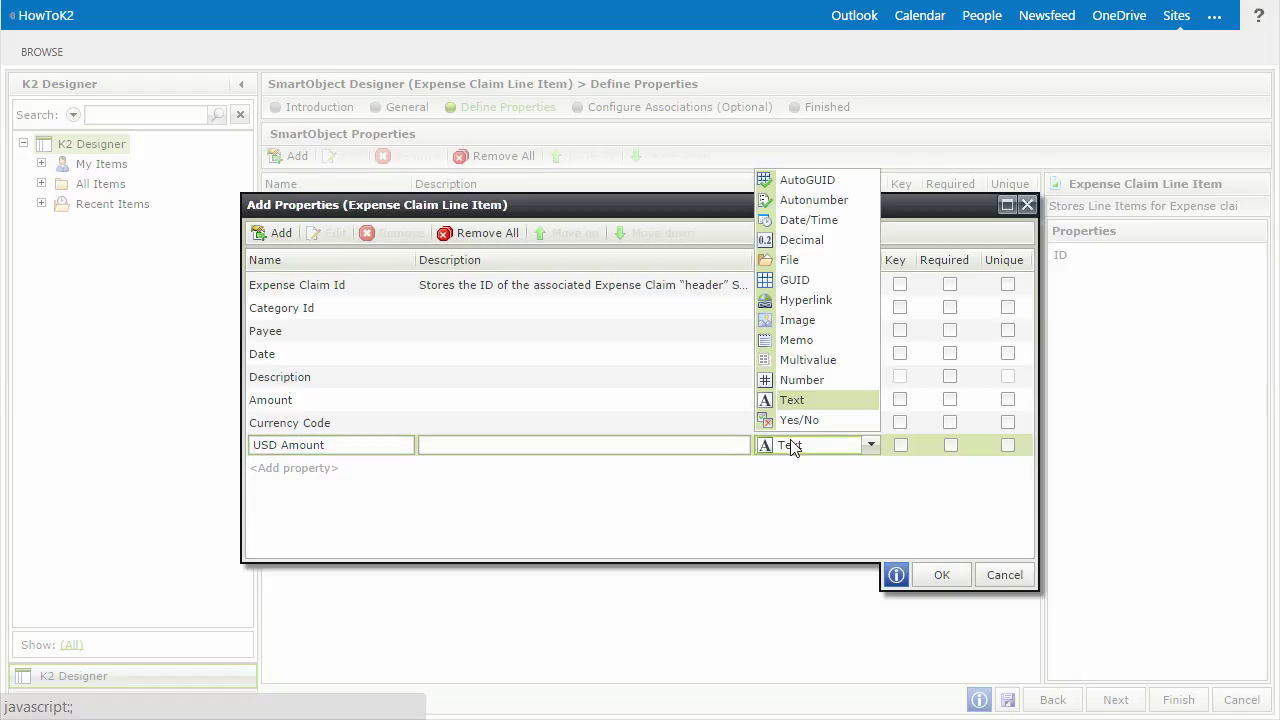
left_click(817, 241)
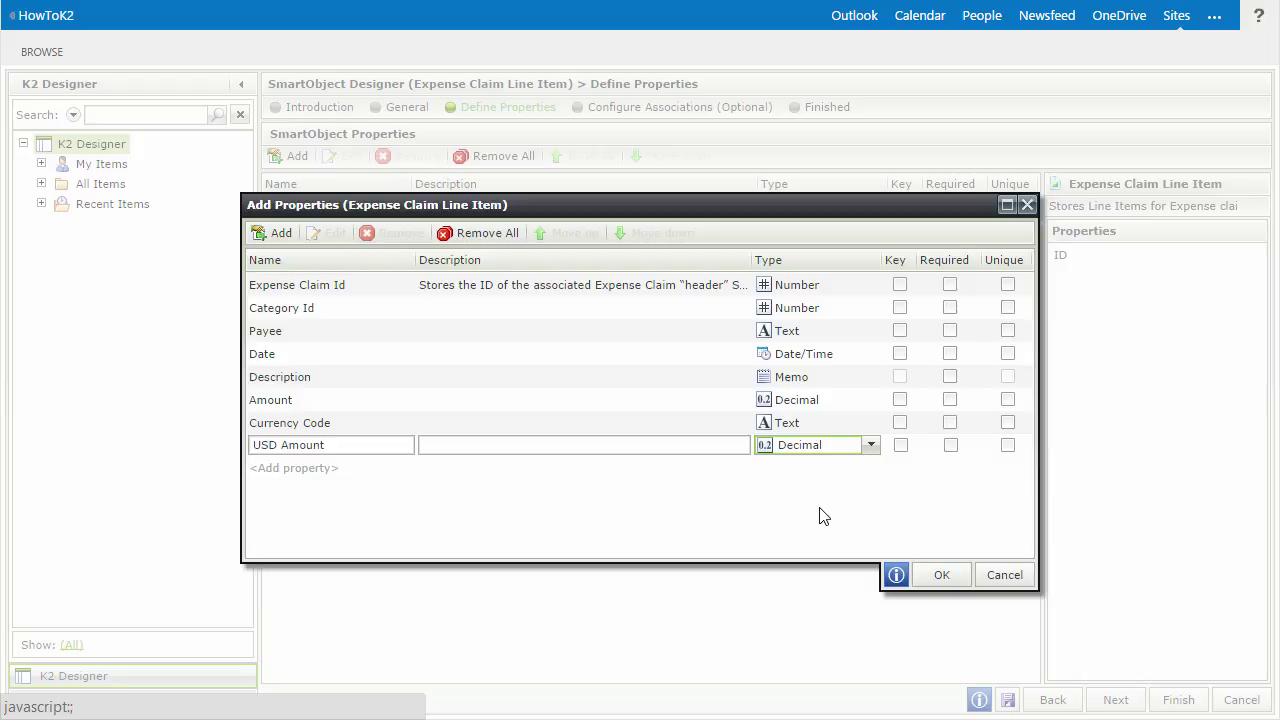
left_click(320, 468)
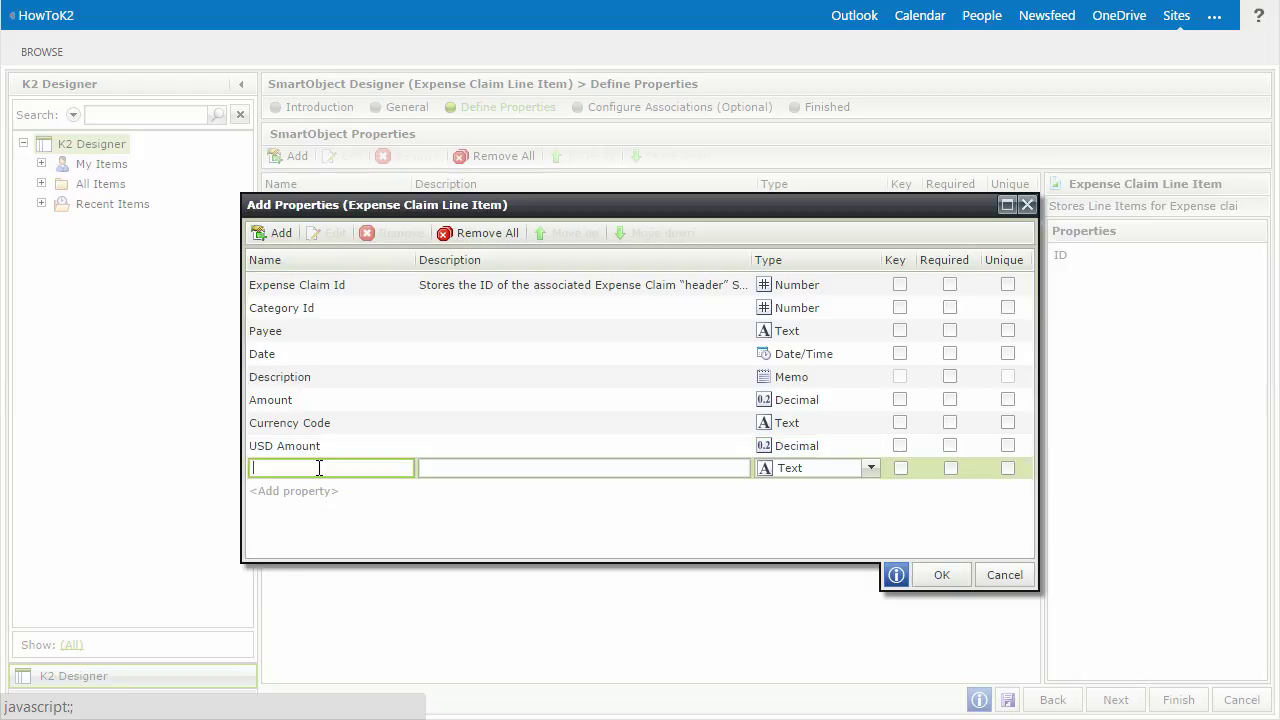
type("Receipt")
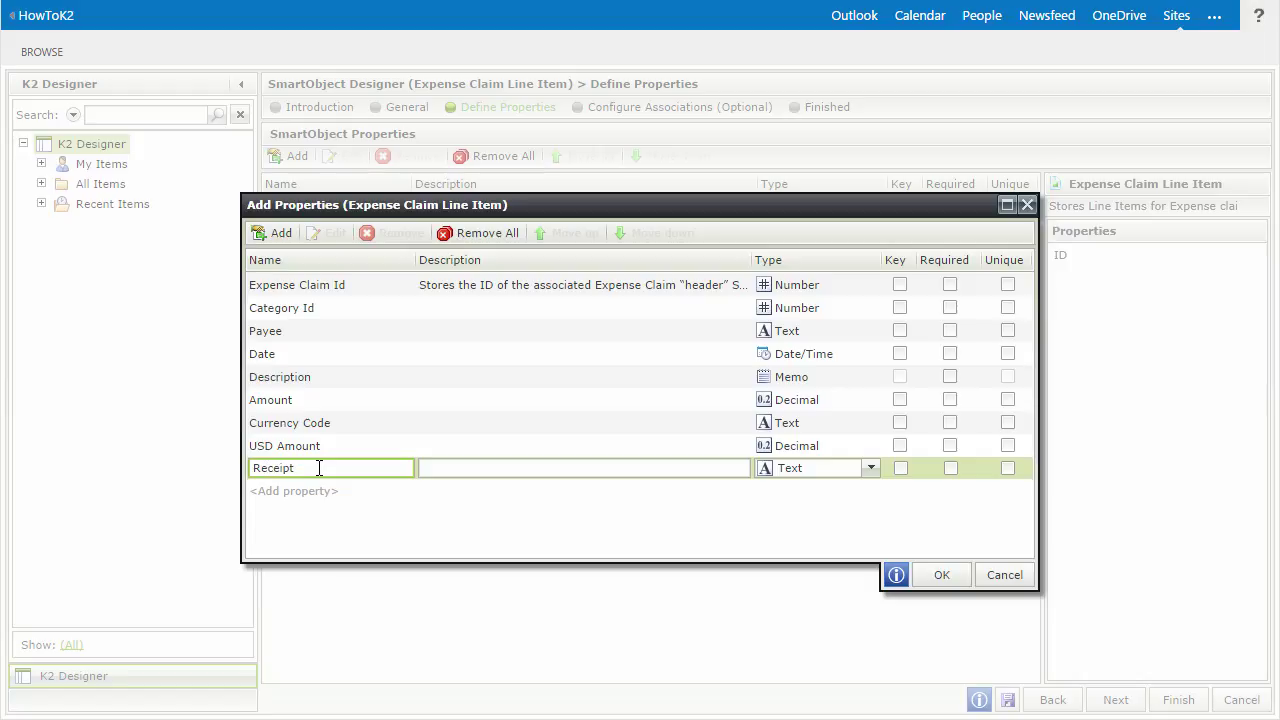
left_click(871, 472)
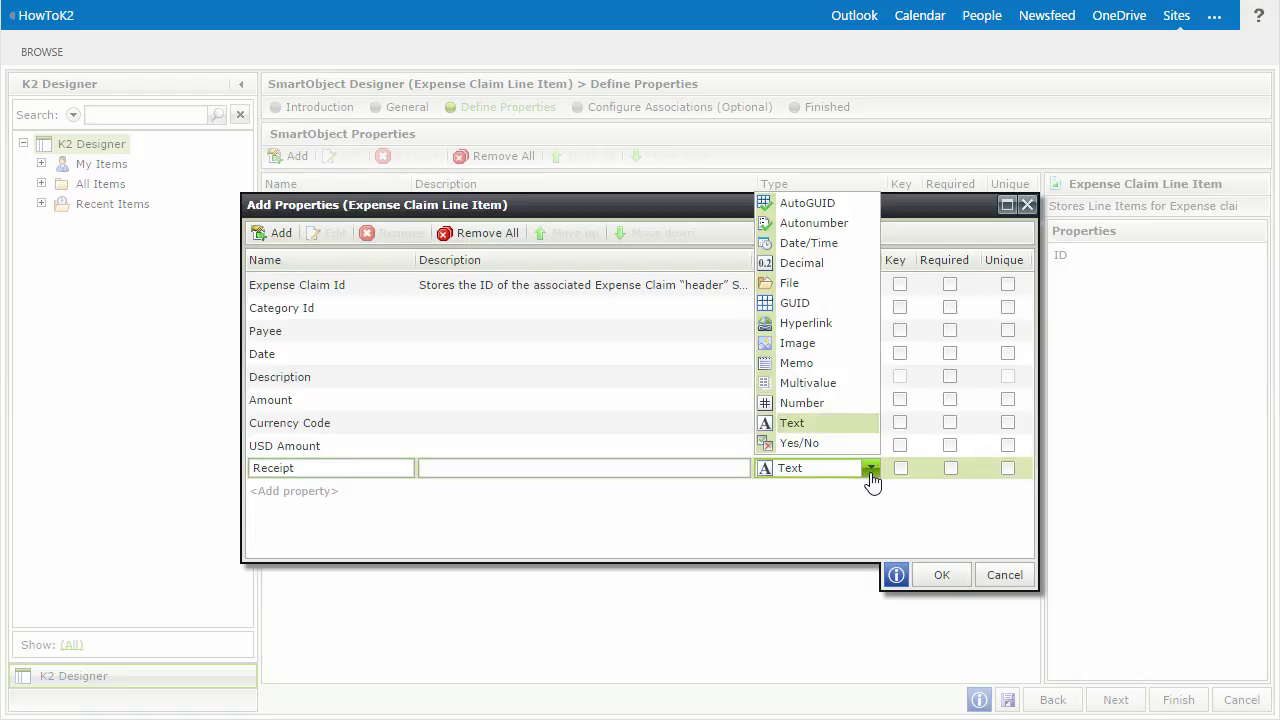
left_click(846, 345)
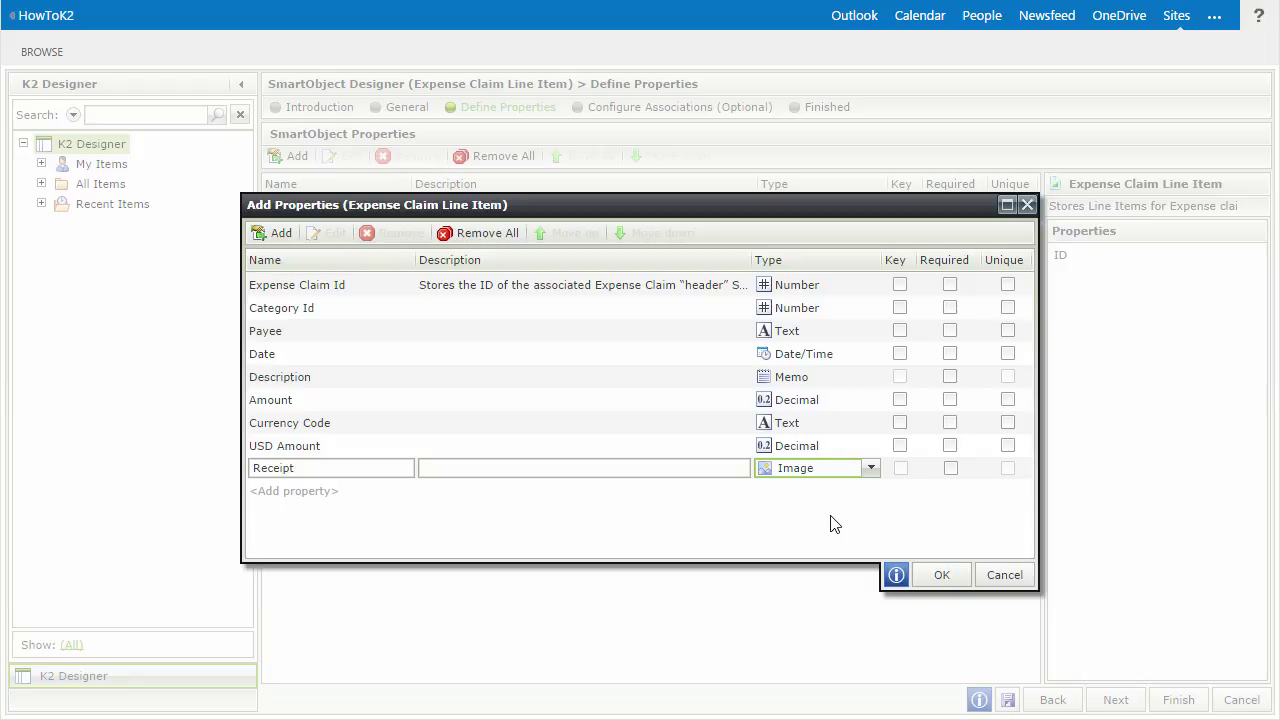
left_click(939, 574)
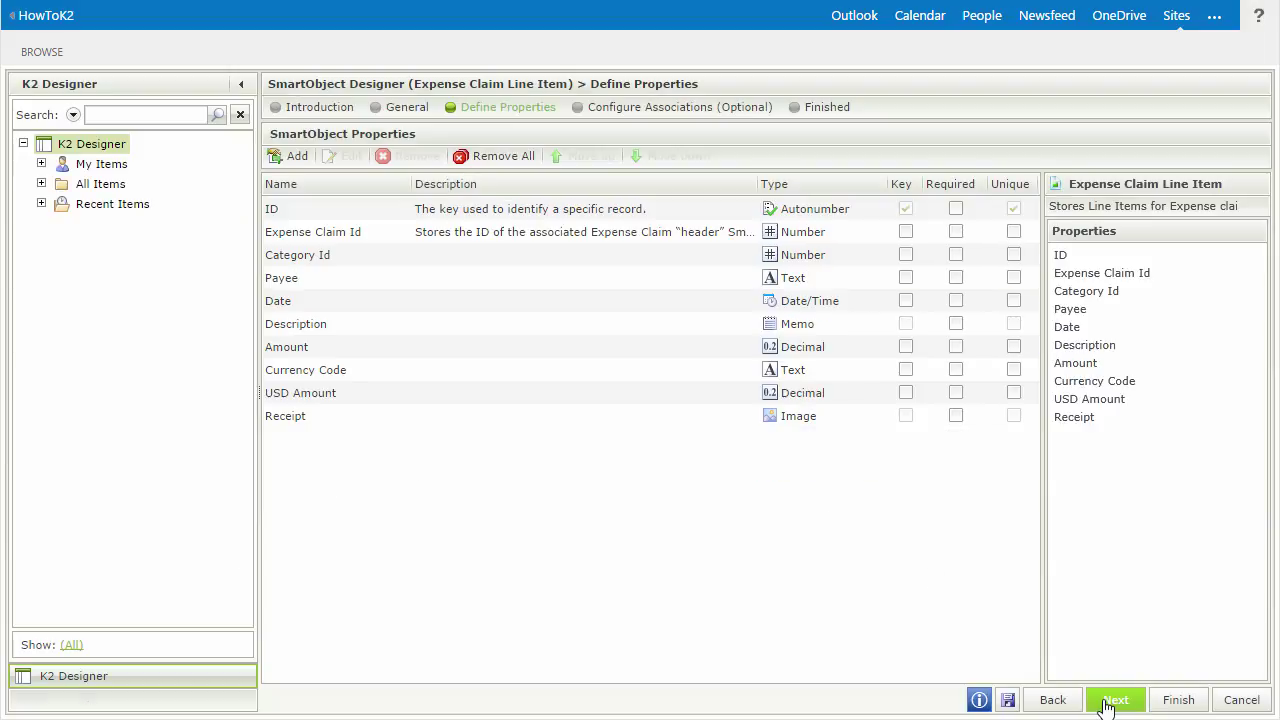
left_click(1115, 700)
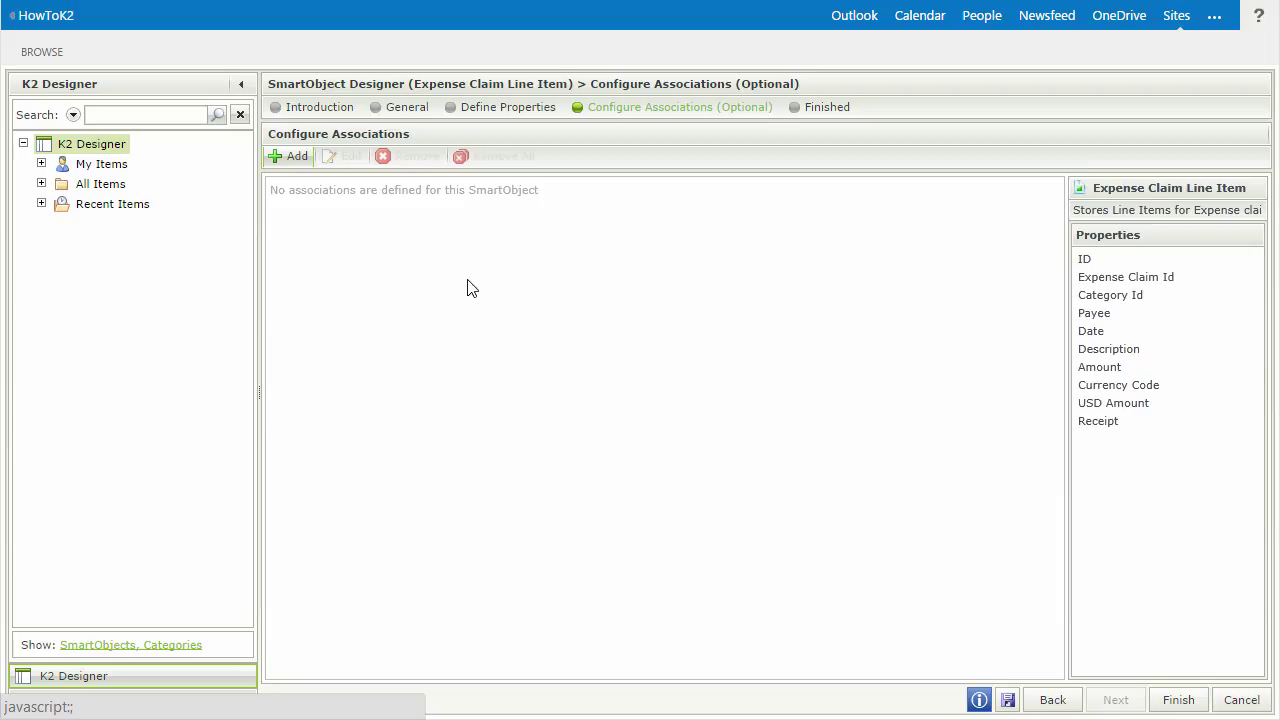
- Add an association to the Expense Claim SmartObject under SharePoint 2013 > HowToK2 > Lists
left_click(295, 157)
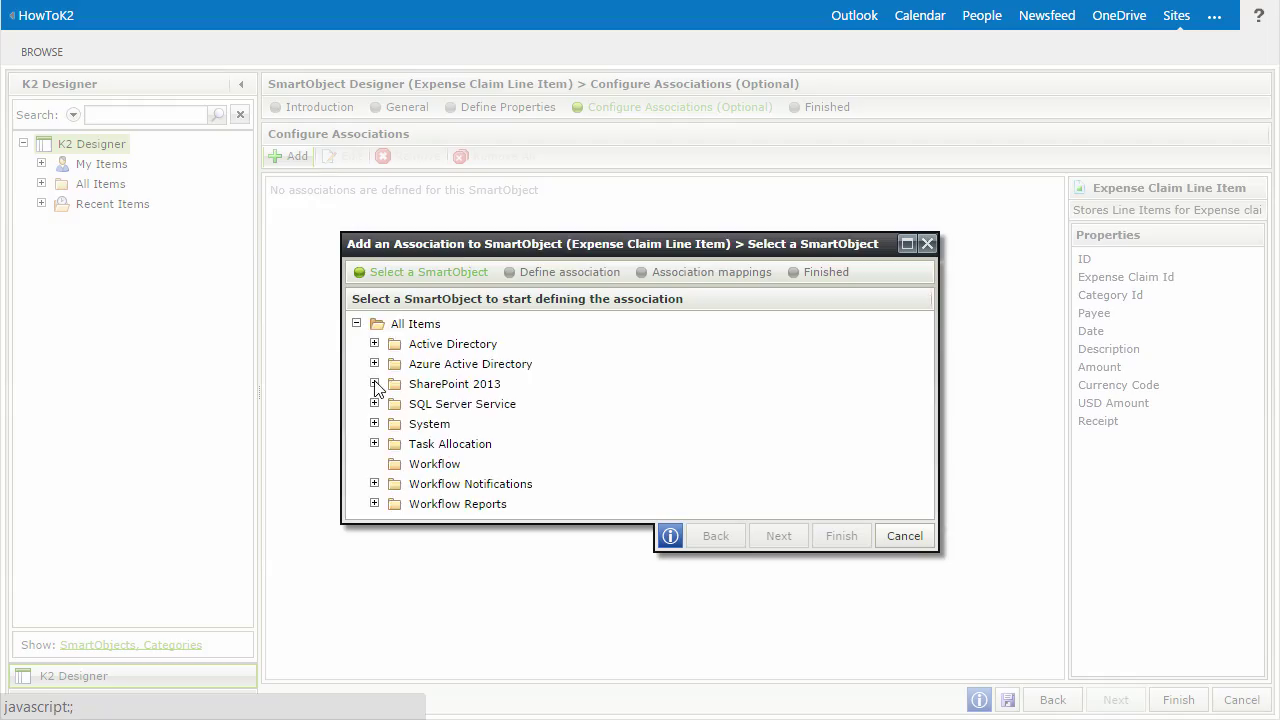
left_click(375, 384)
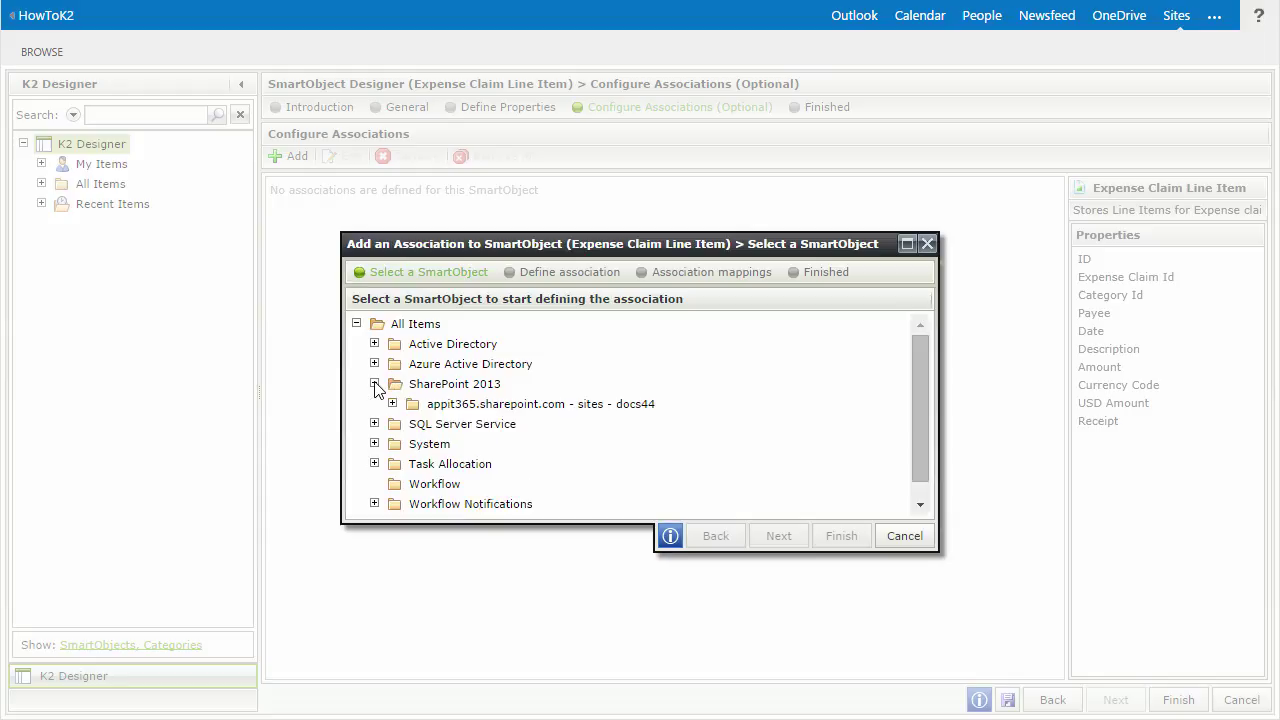
left_click(393, 404)
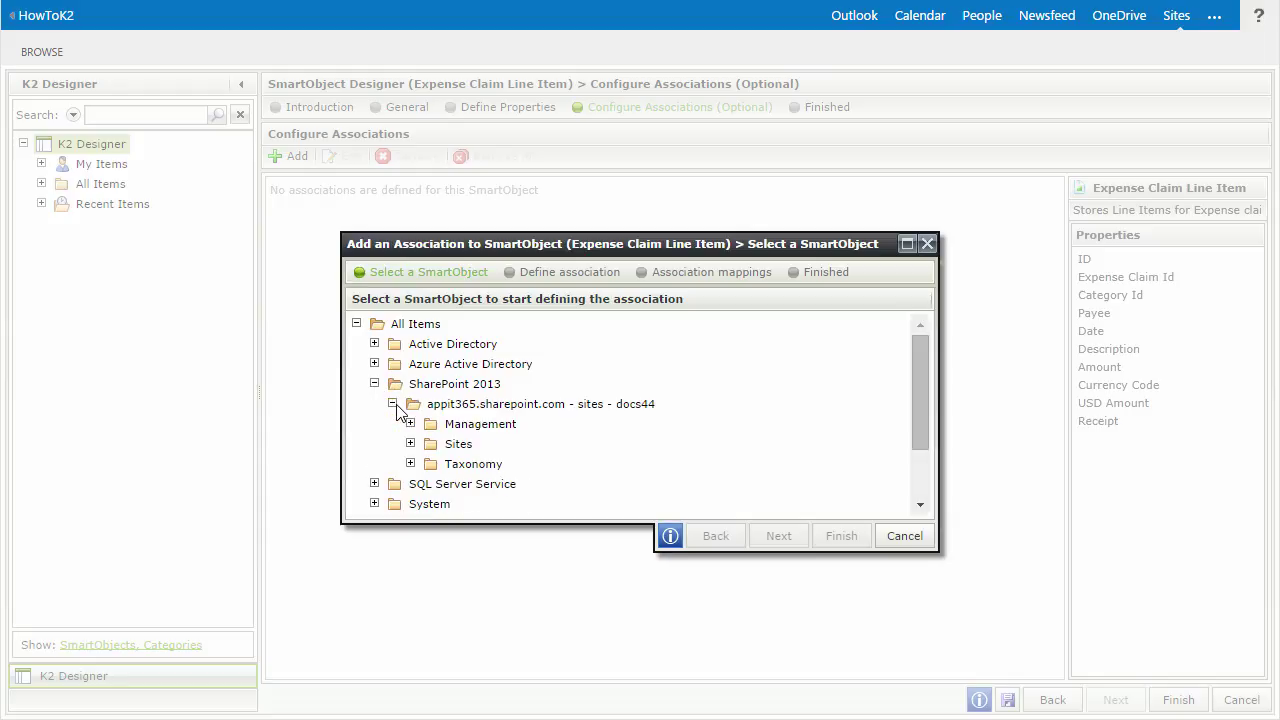
left_click(410, 443)
left_click(428, 484)
scroll(430, 488, "down", 1)
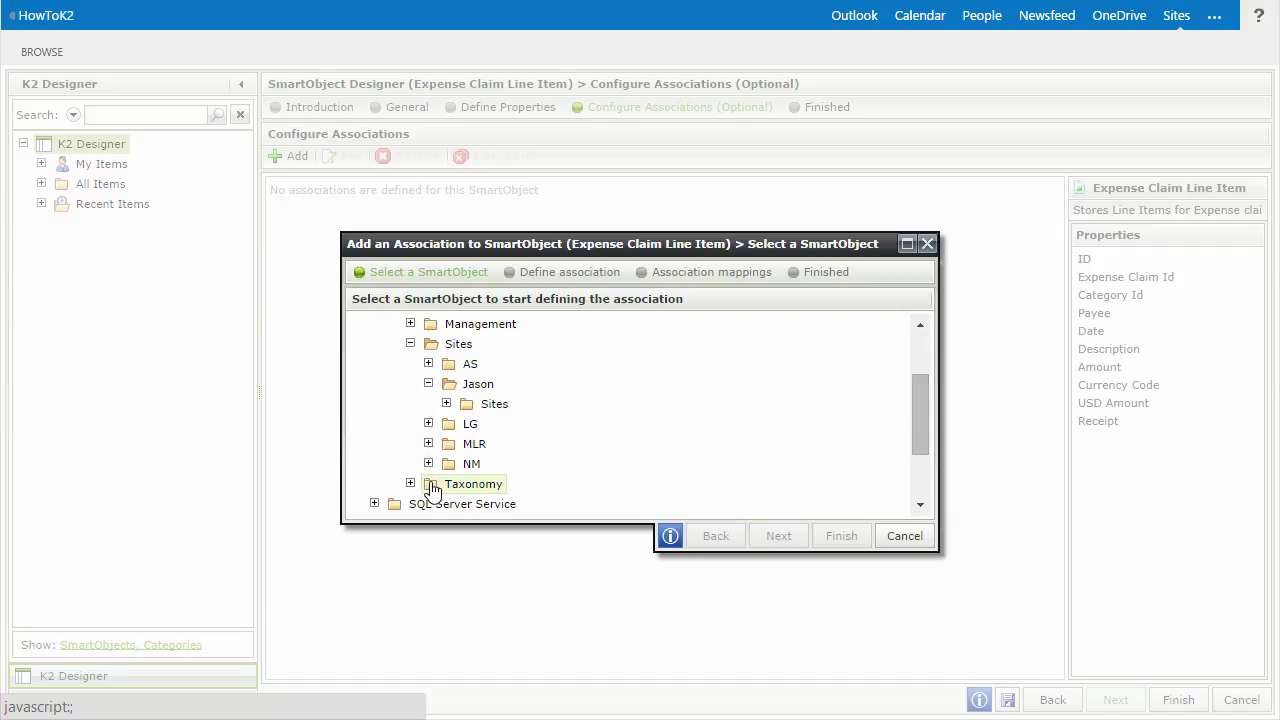
left_click(446, 404)
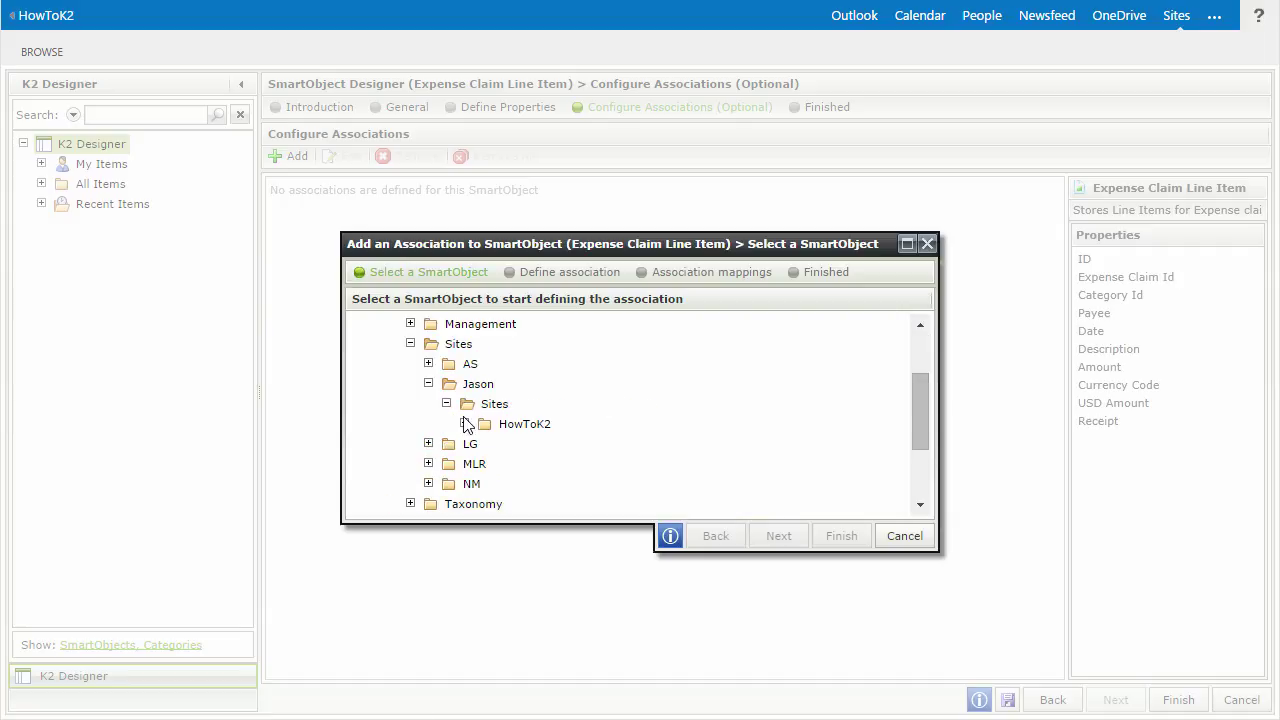
left_click(464, 423)
left_click(482, 444)
left_click(501, 464)
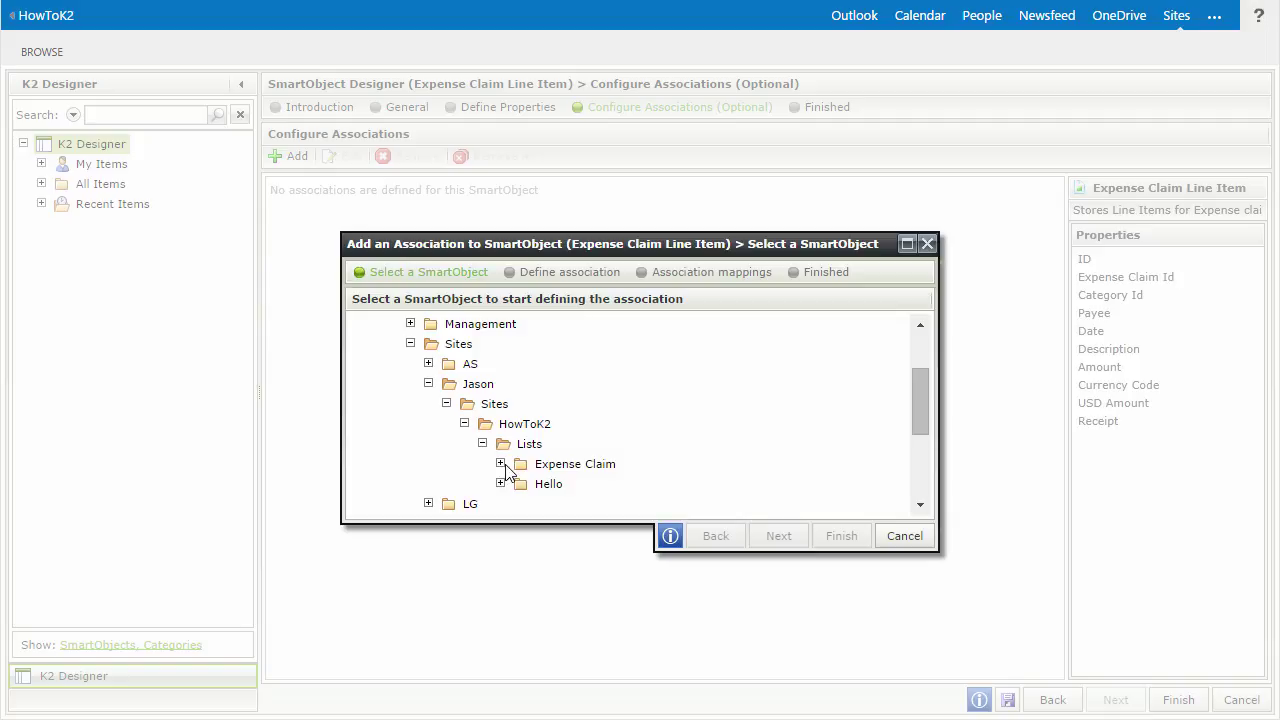
left_click(590, 484)
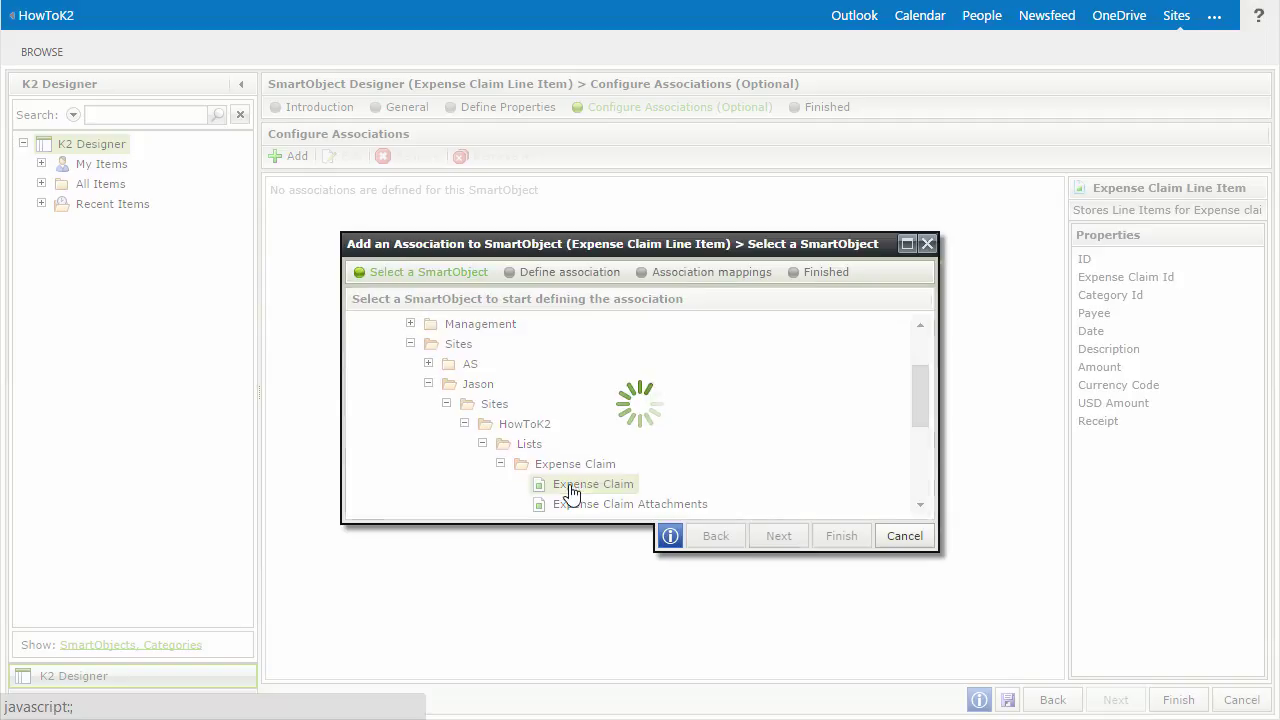
left_click(778, 536)
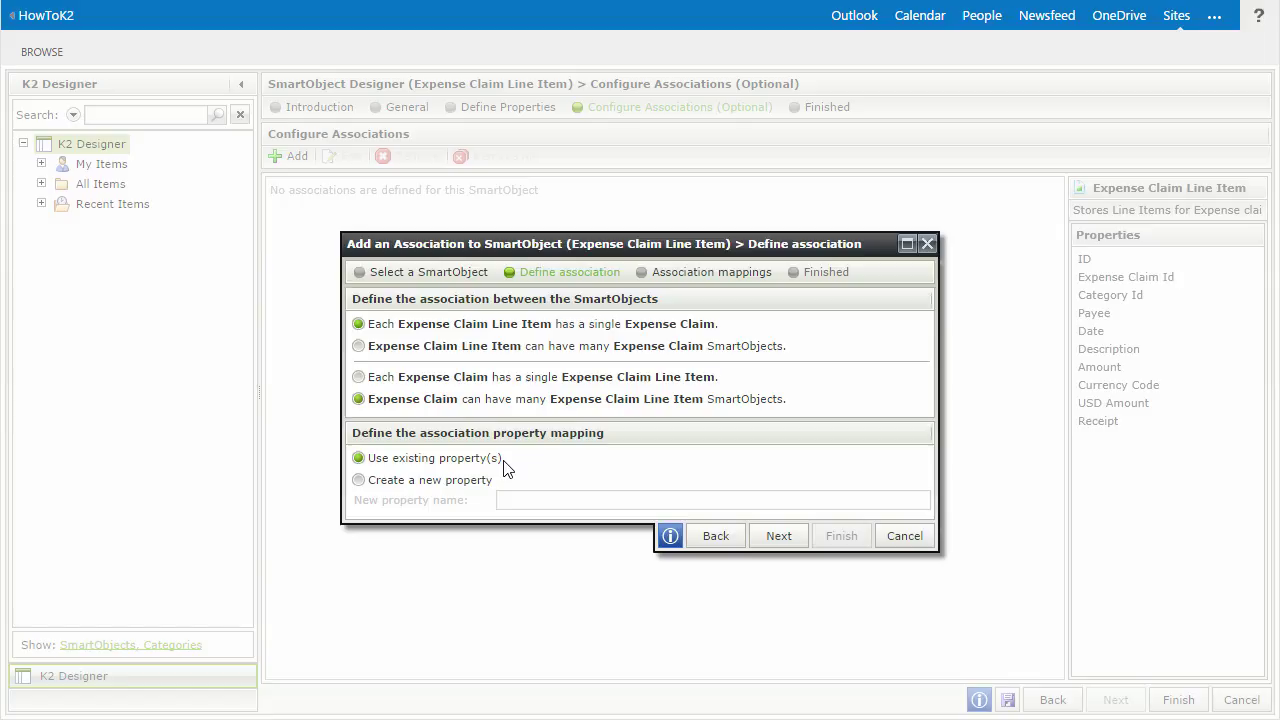
- Map the line item's Expense Claim Id to the Expense Claim's ID field and finish
left_click(776, 530)
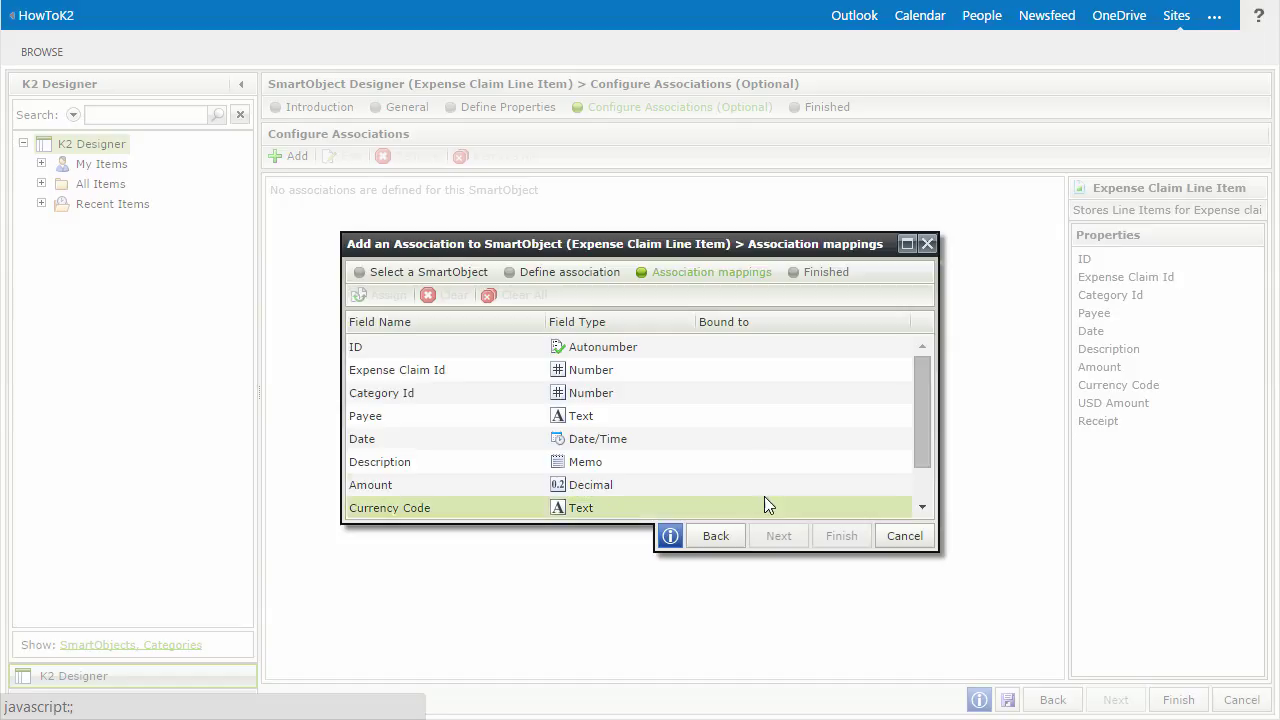
left_click(733, 372)
left_click(736, 376)
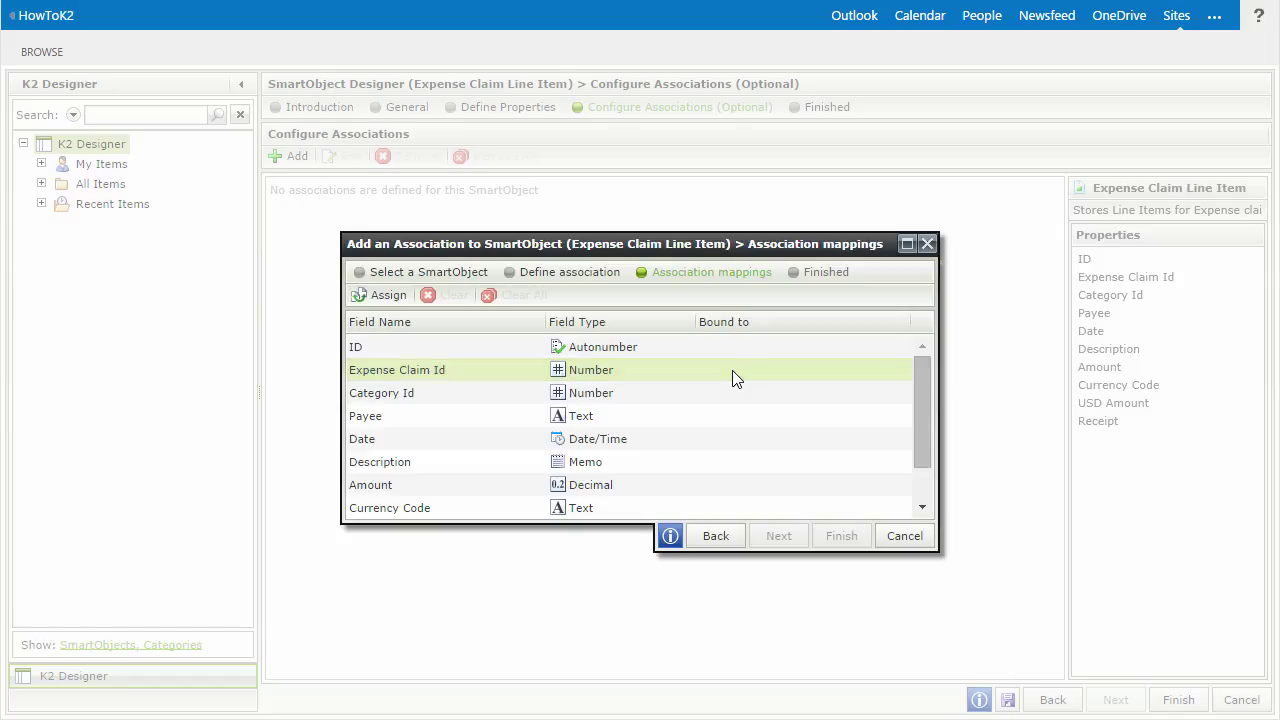
left_click(386, 296)
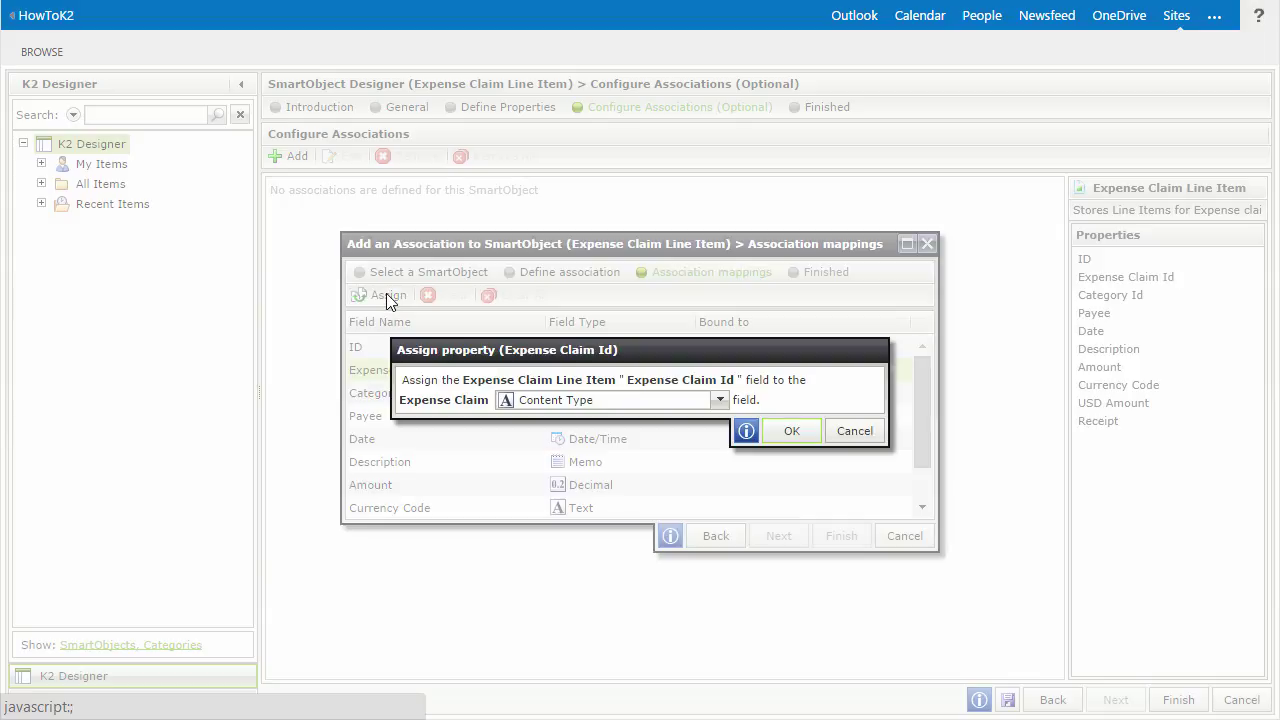
left_click(719, 400)
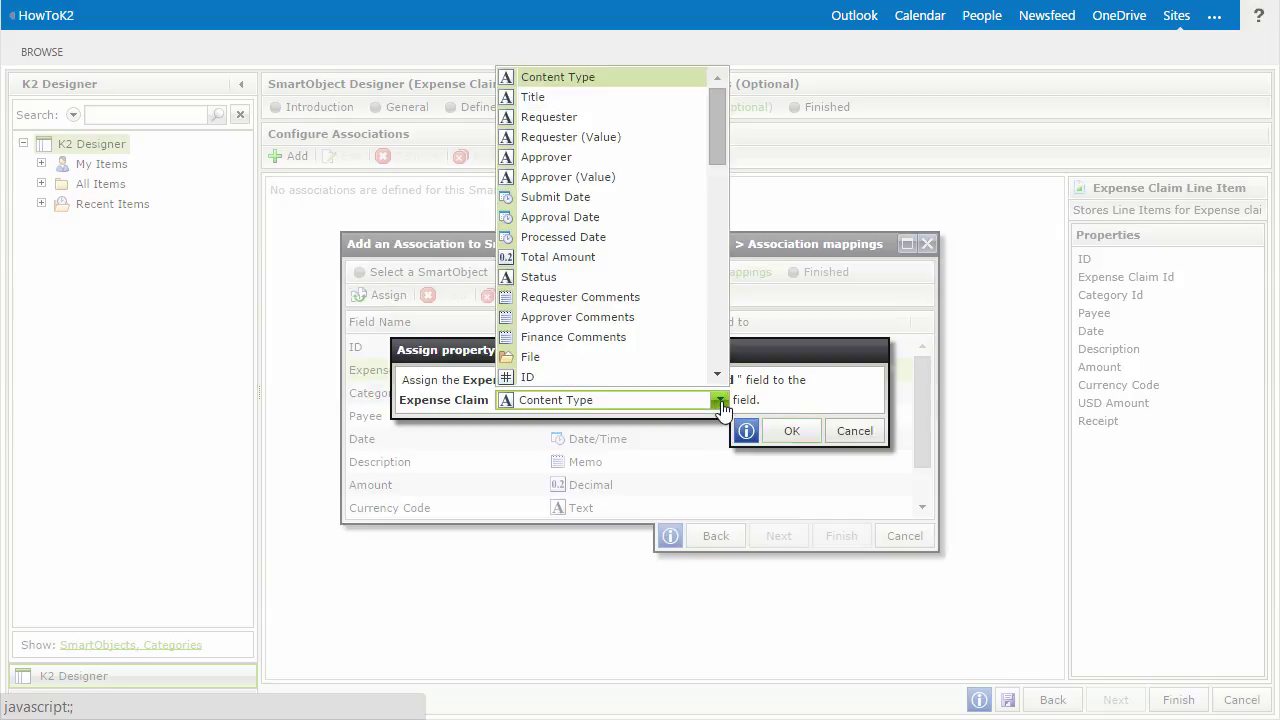
left_click(673, 379)
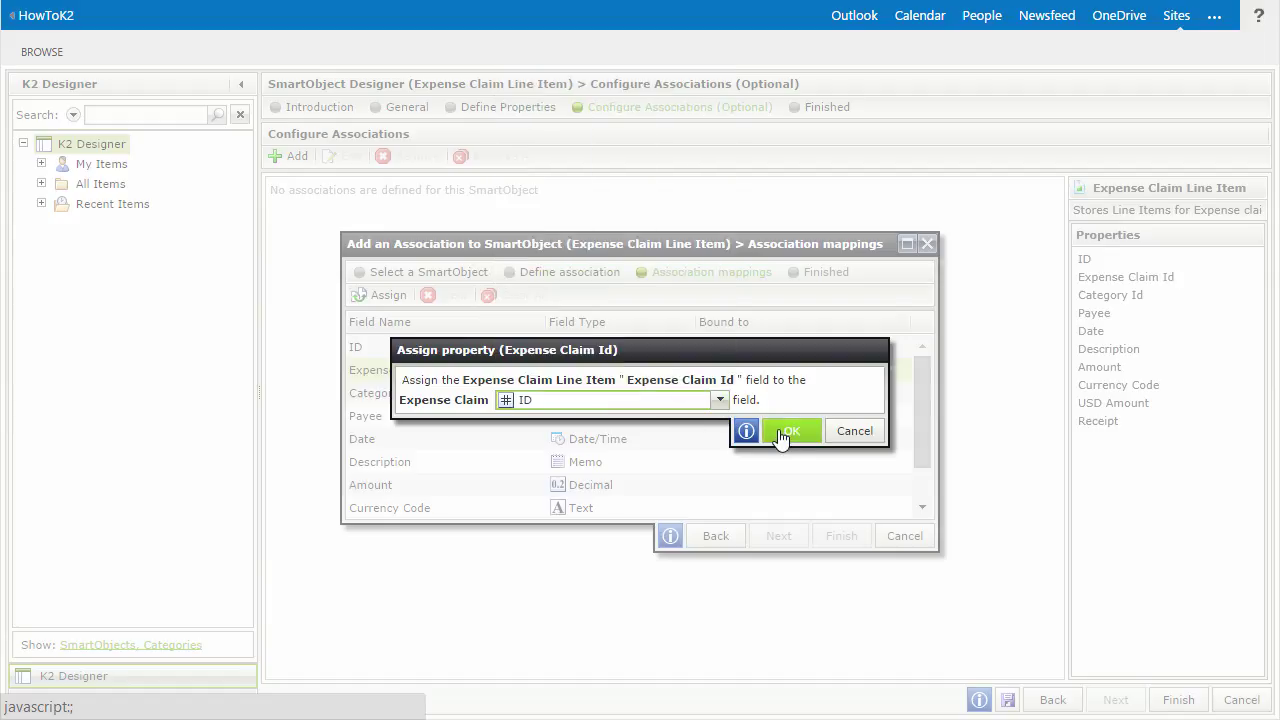
left_click(783, 435)
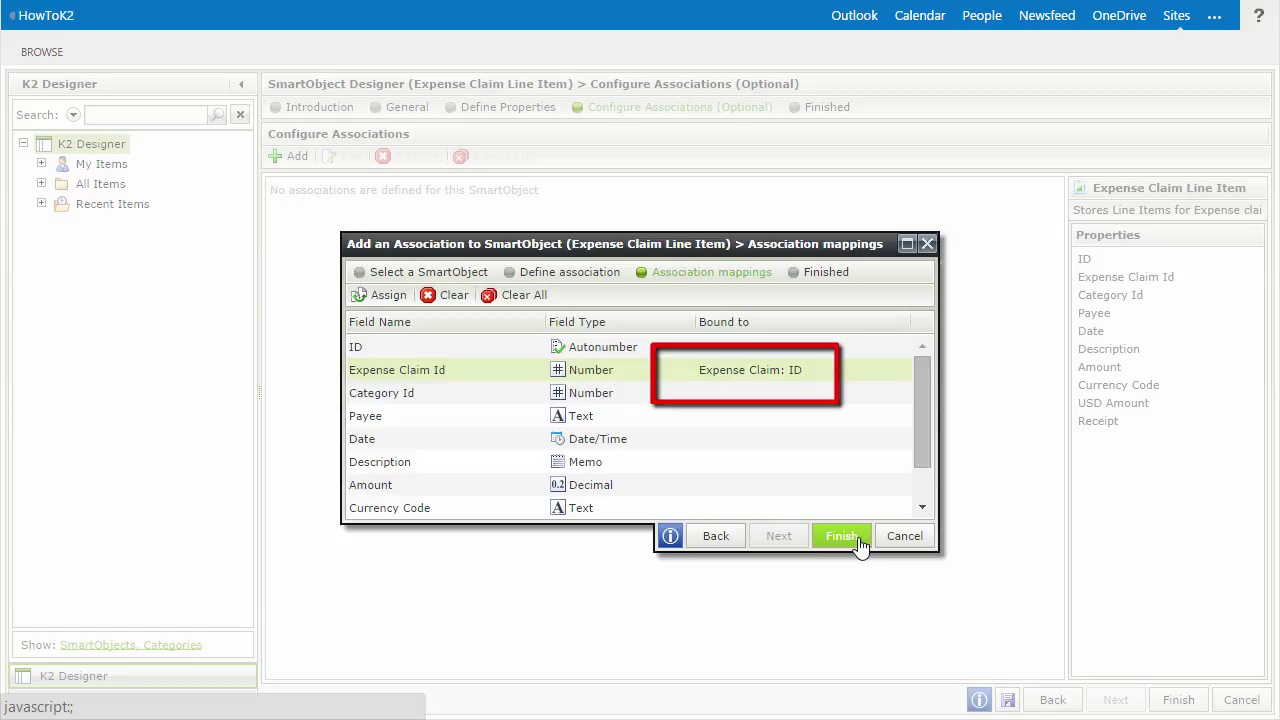
left_click(840, 536)
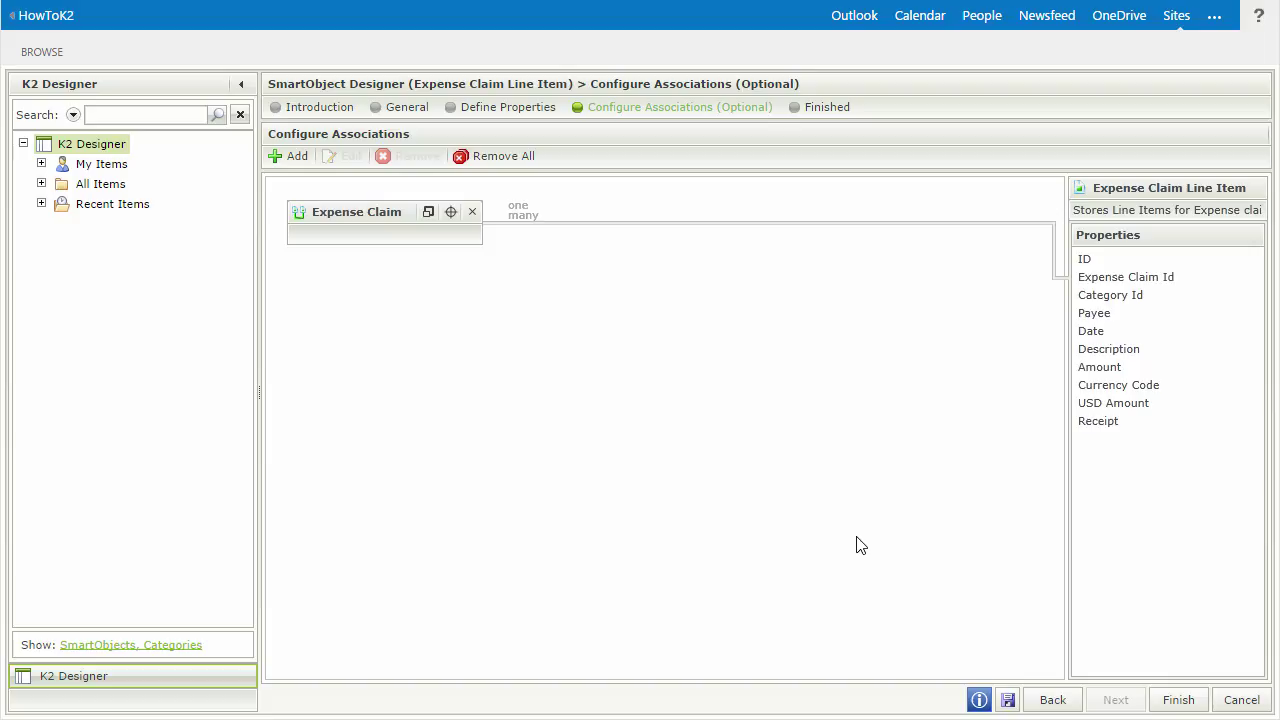
- Add an association to the [Finance].[ExpenseCategory] table of the K2 Tutorial SQL Database
left_click(296, 160)
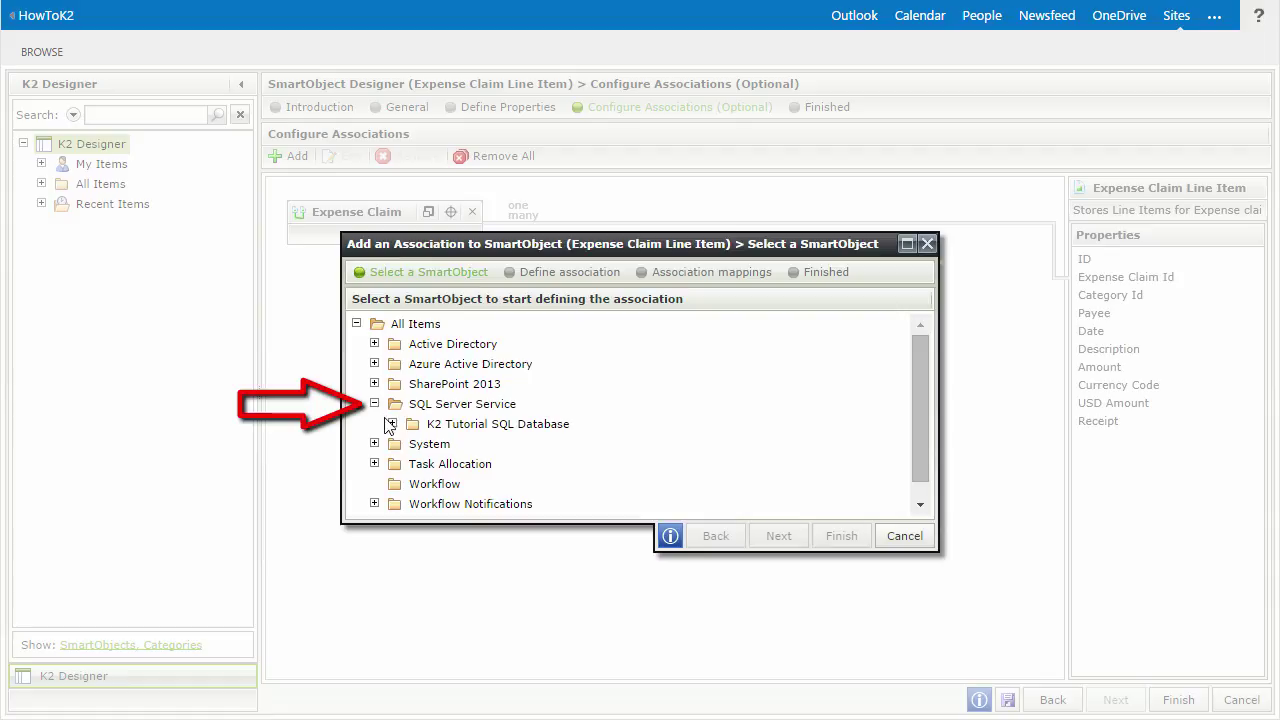
left_click(393, 424)
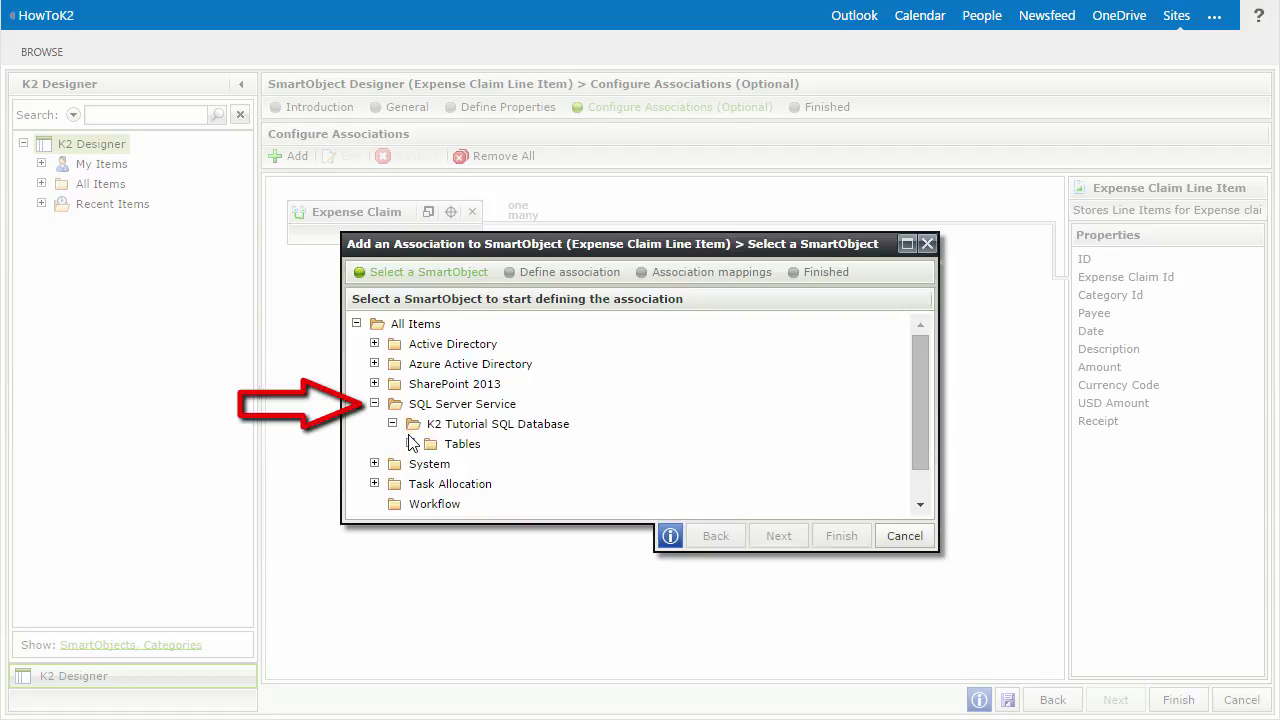
left_click(410, 443)
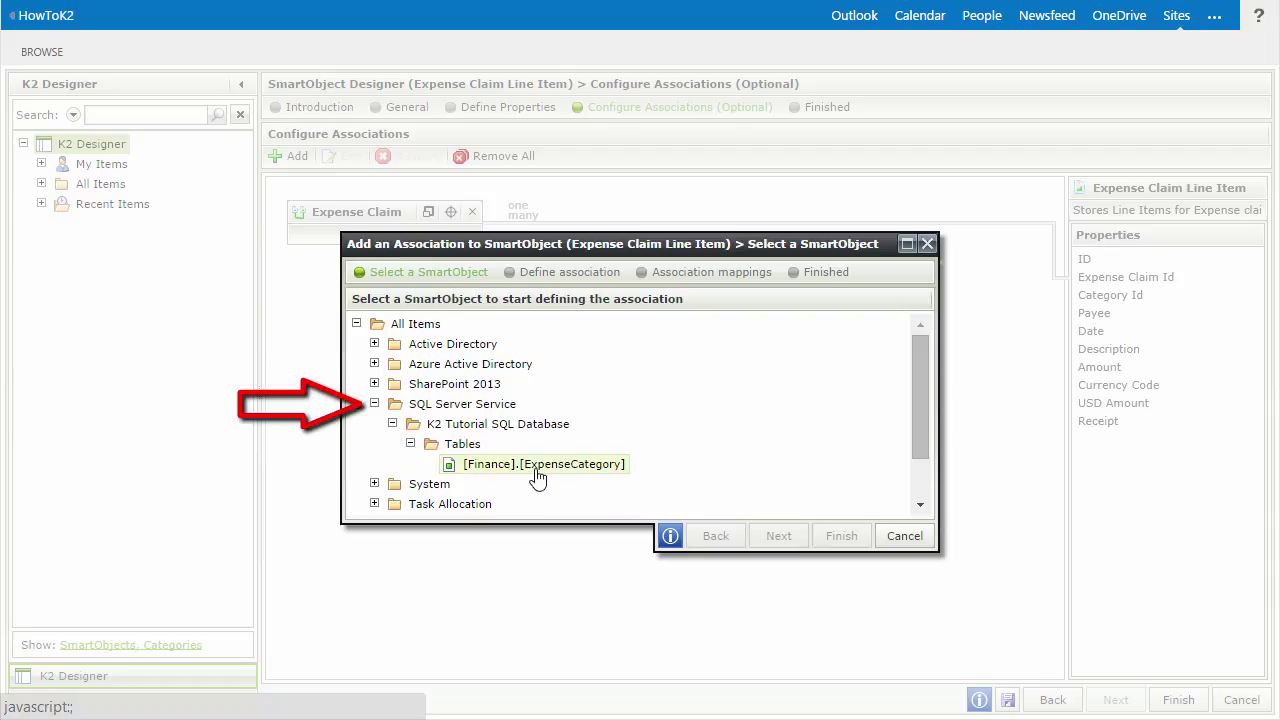
left_click(537, 472)
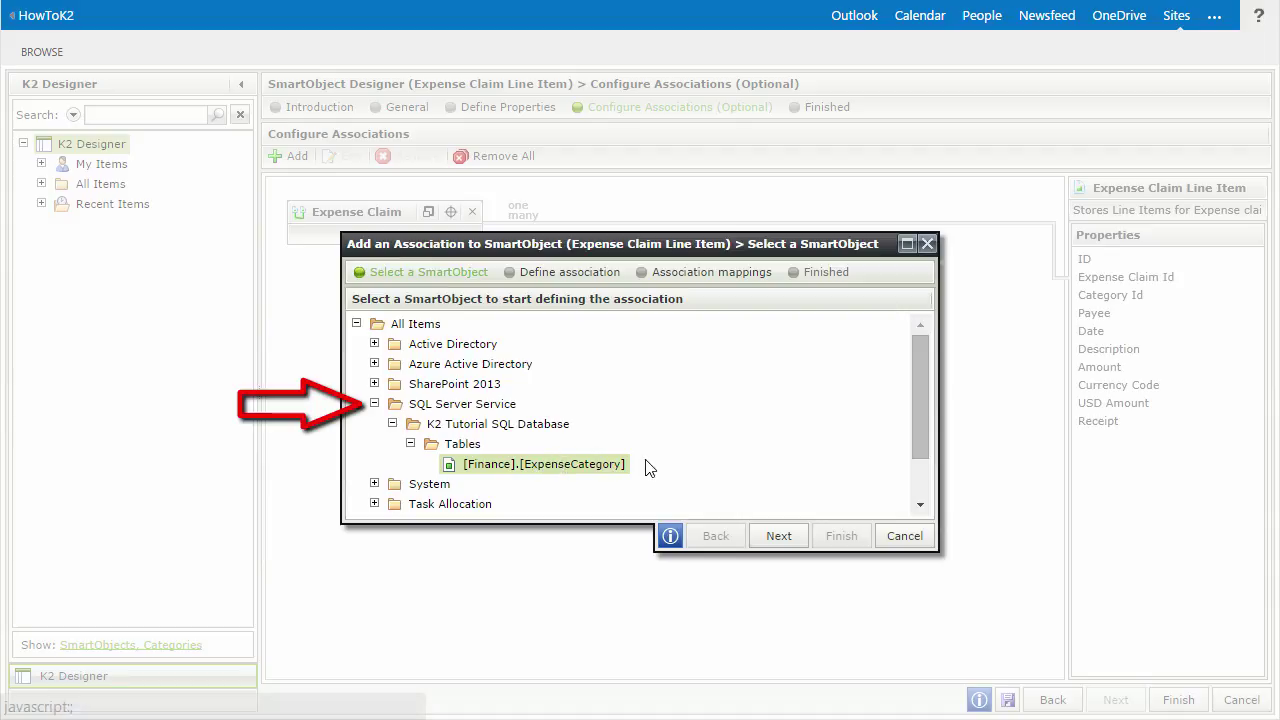
left_click(778, 546)
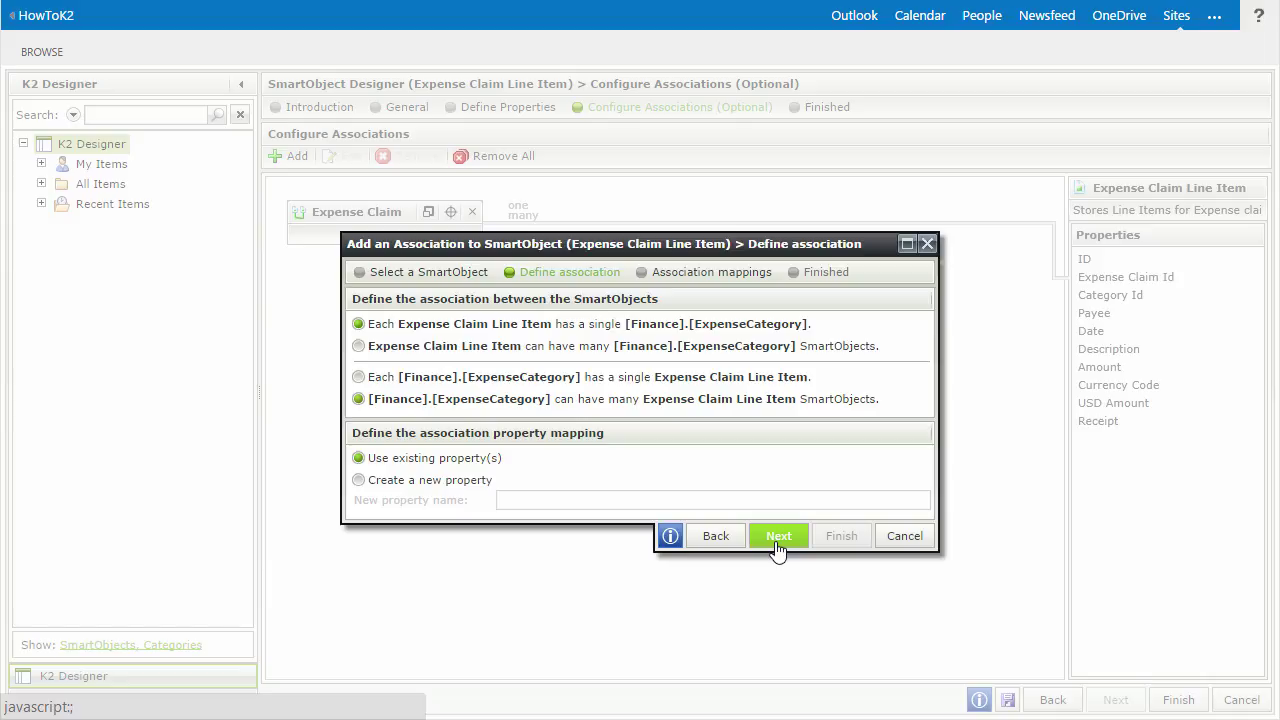
- Keep the one-to-many defaults, map Category Id to ExpenseCategoryId, and finish the association
left_click(795, 330)
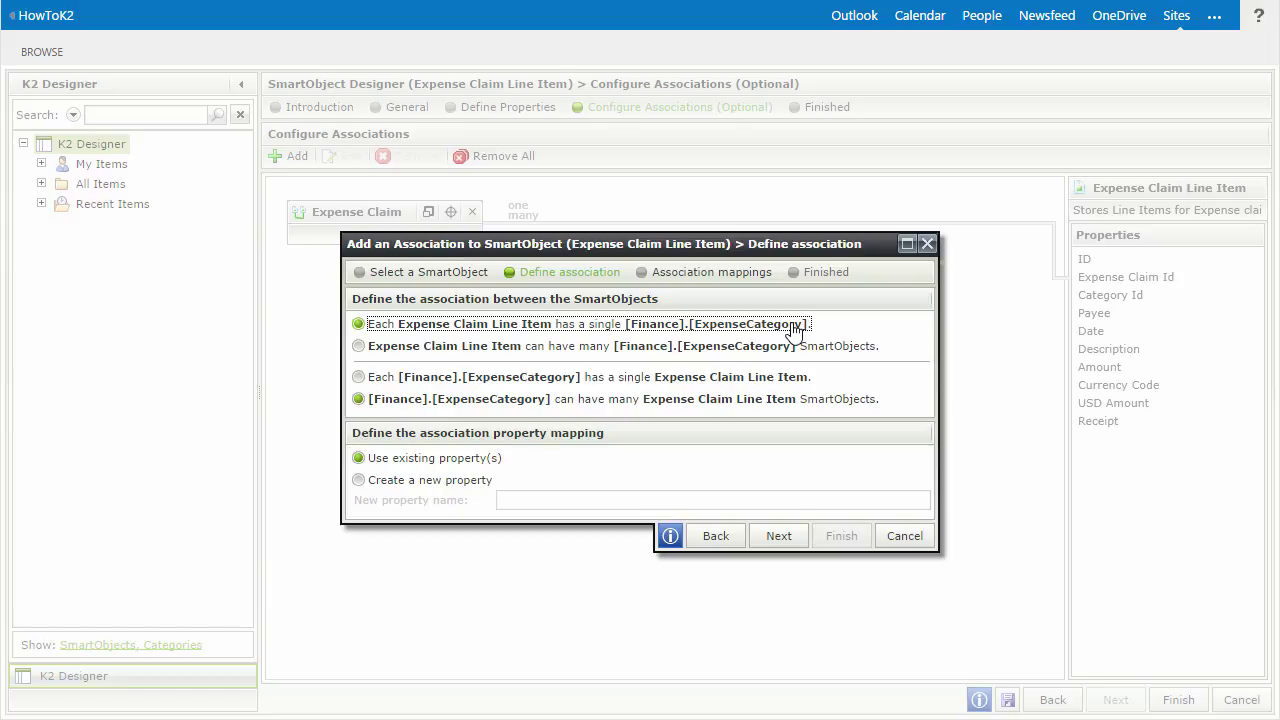
left_click(781, 404)
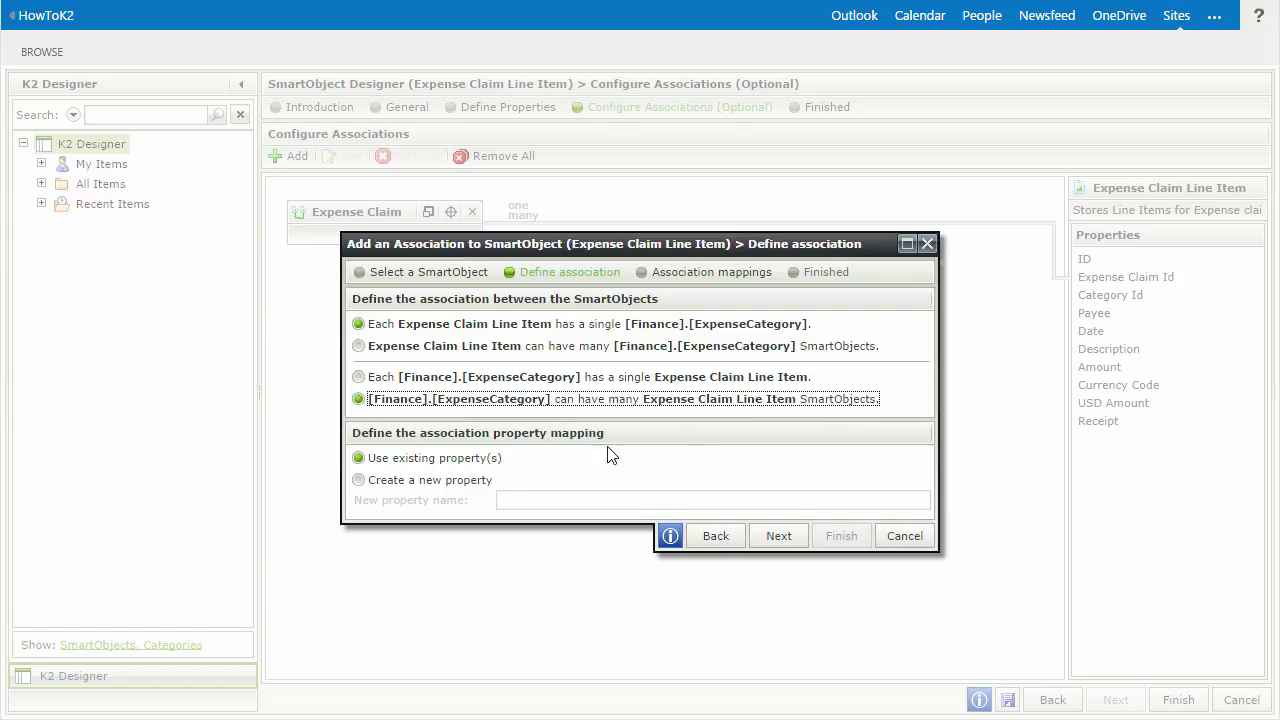
left_click(487, 466)
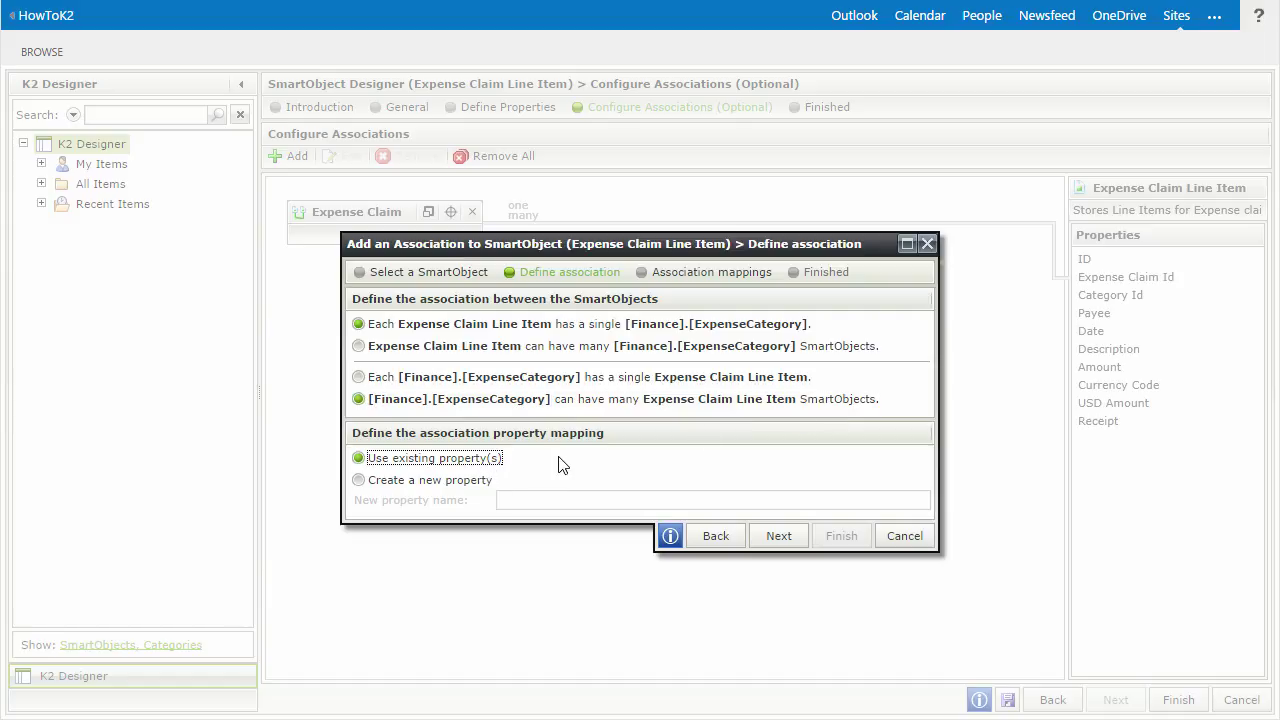
left_click(768, 534)
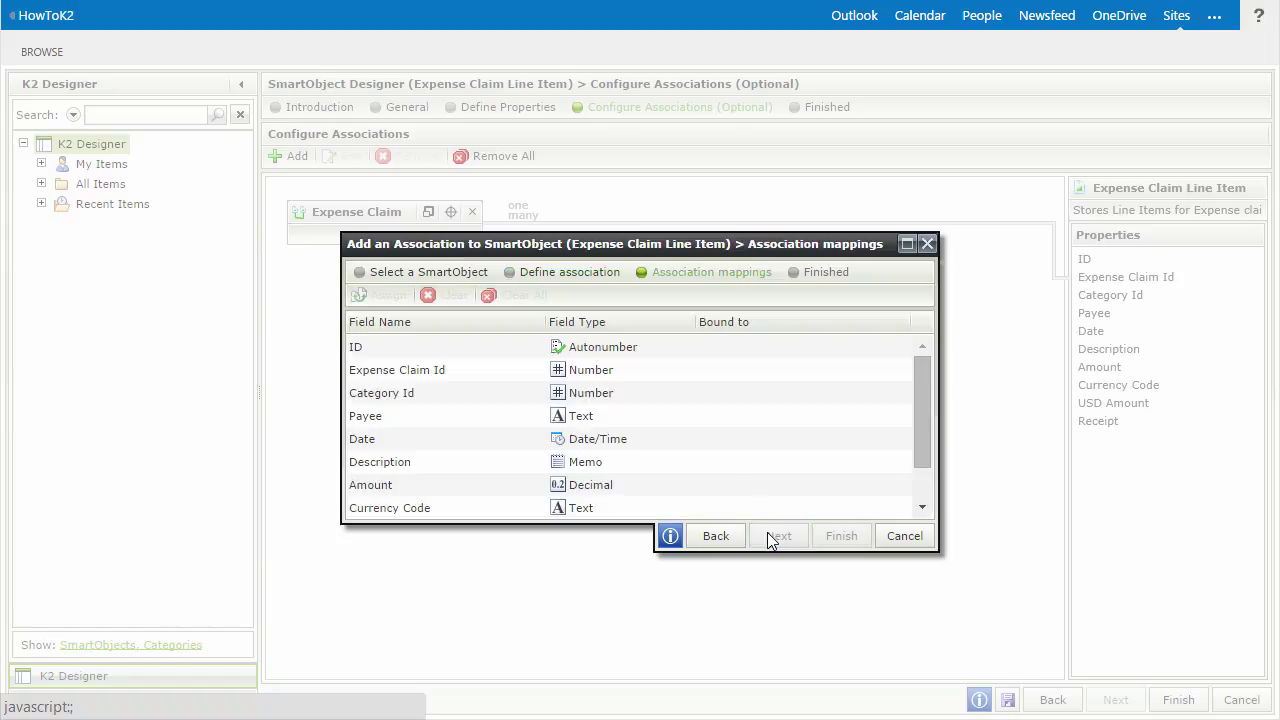
left_click(664, 395)
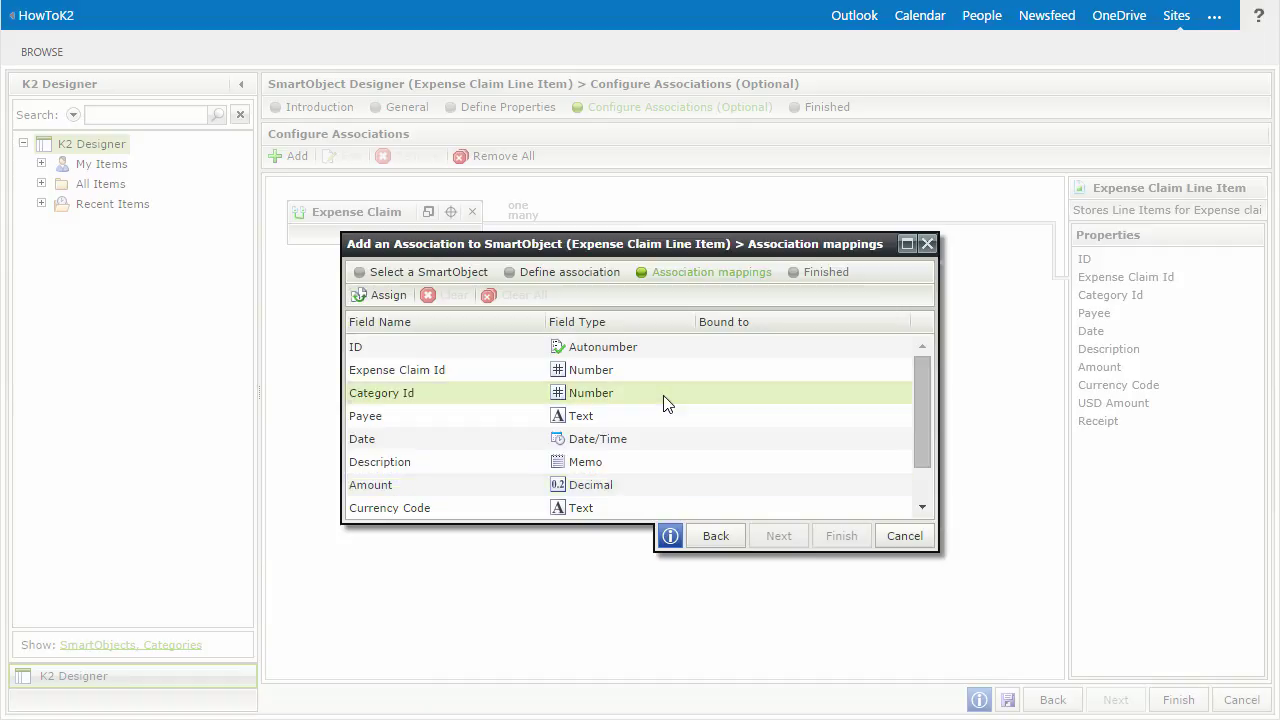
left_click(383, 298)
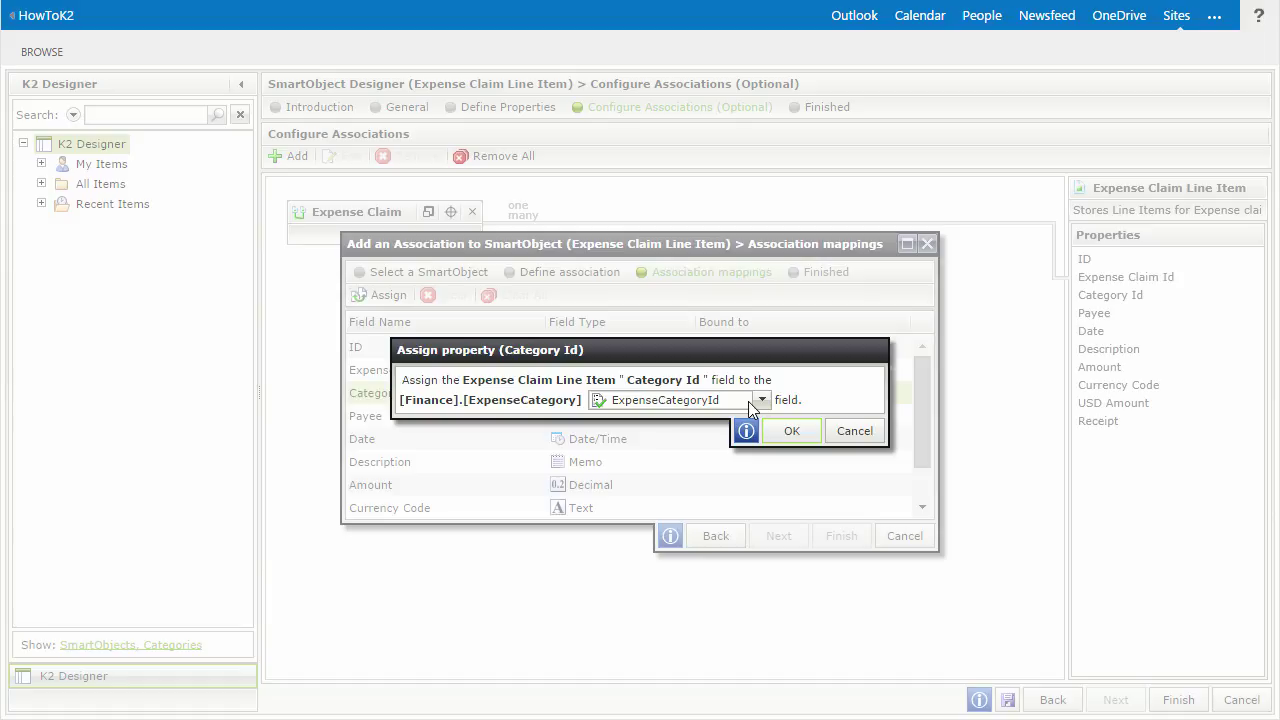
left_click(792, 431)
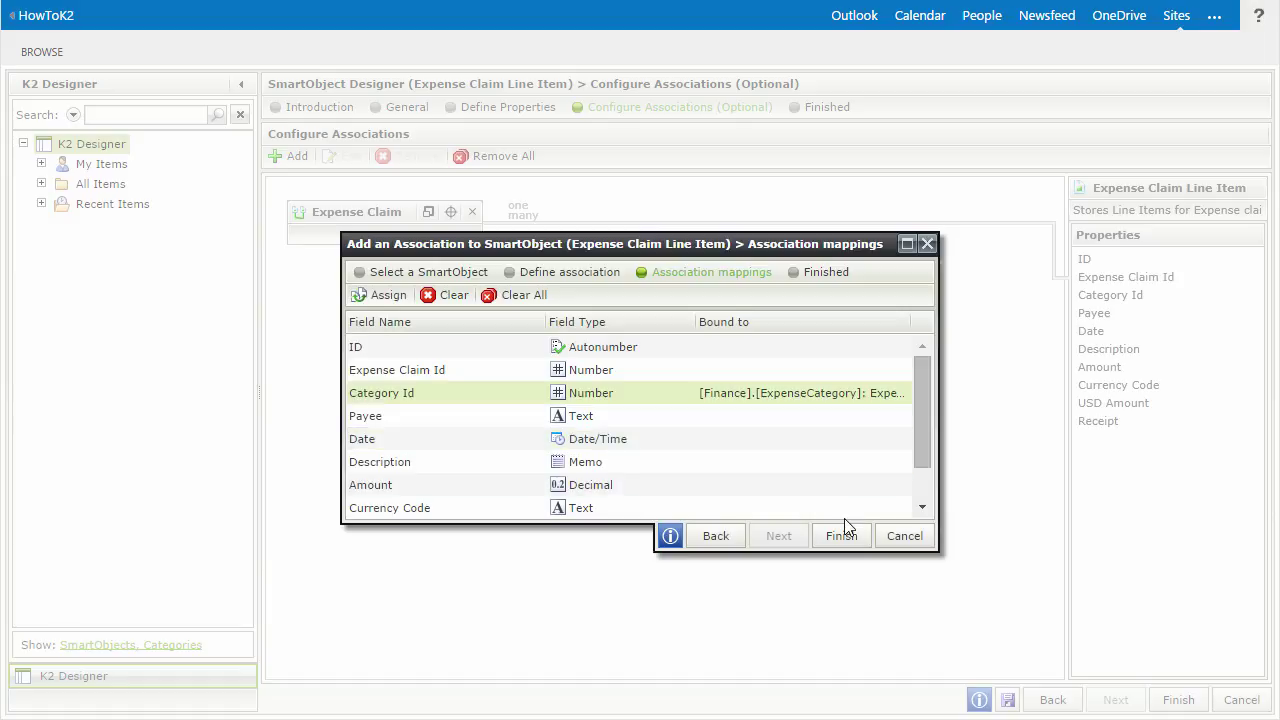
left_click(849, 545)
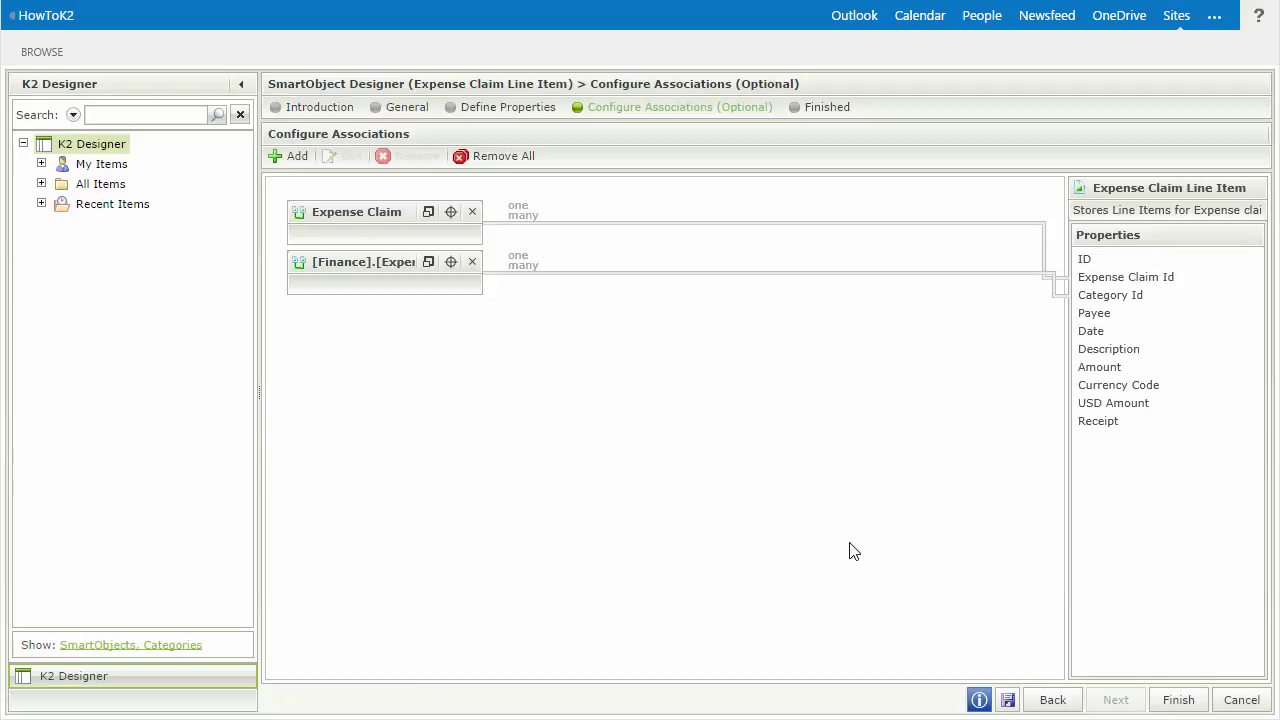
- Finish the SmartObject Designer to save Expense Claim Line Item and its two associations
left_click(1174, 704)
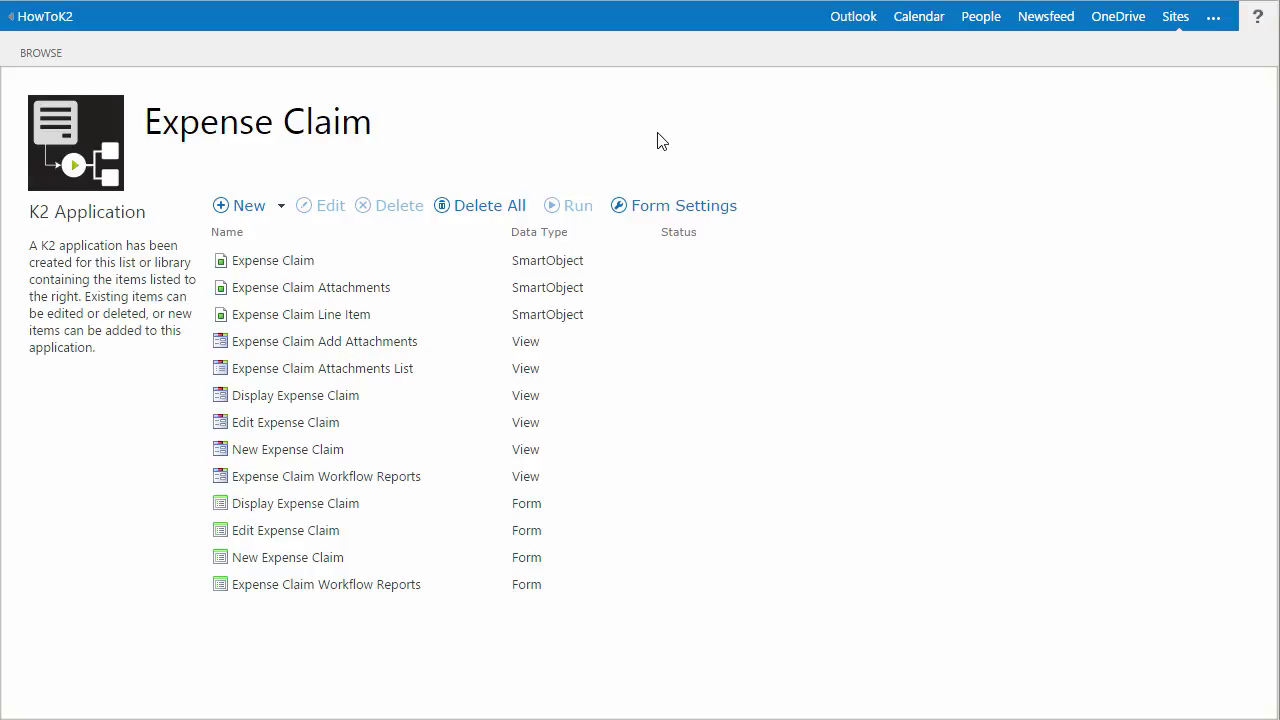
- Create an Advanced SmartObject named Expense Claim Currency, described as currency lookup methods for expense claims
left_click(258, 212)
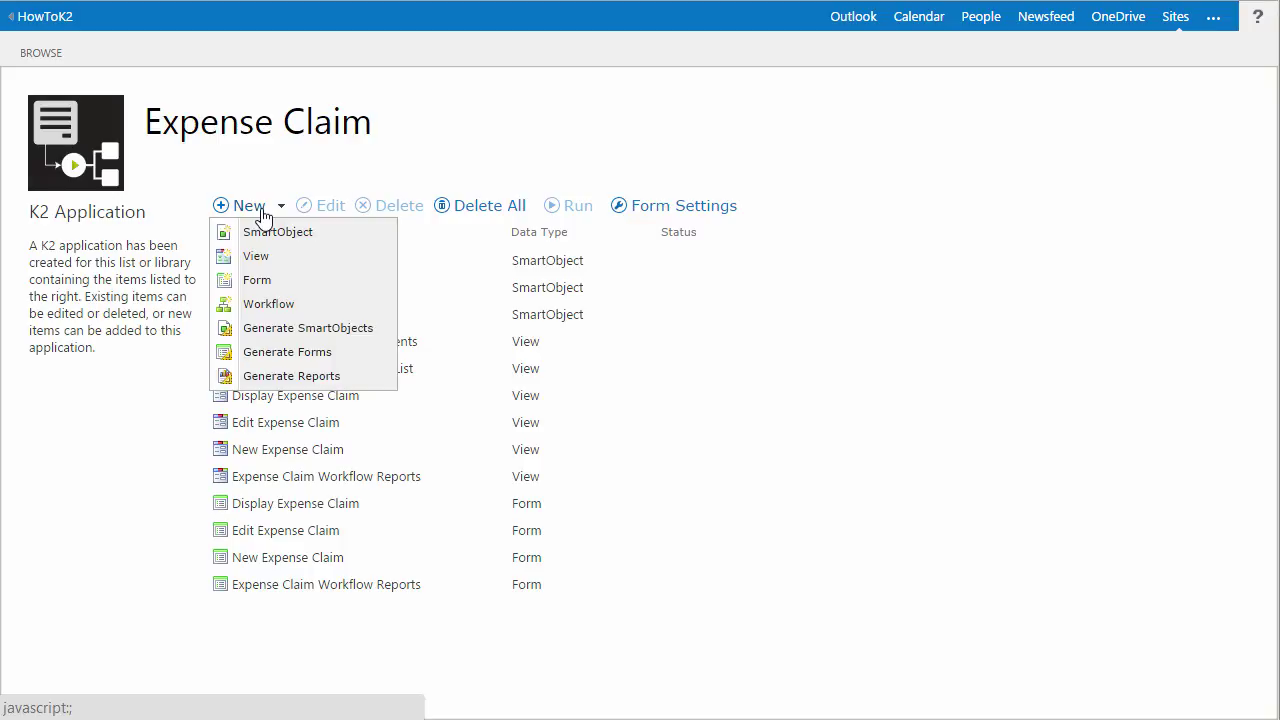
left_click(330, 234)
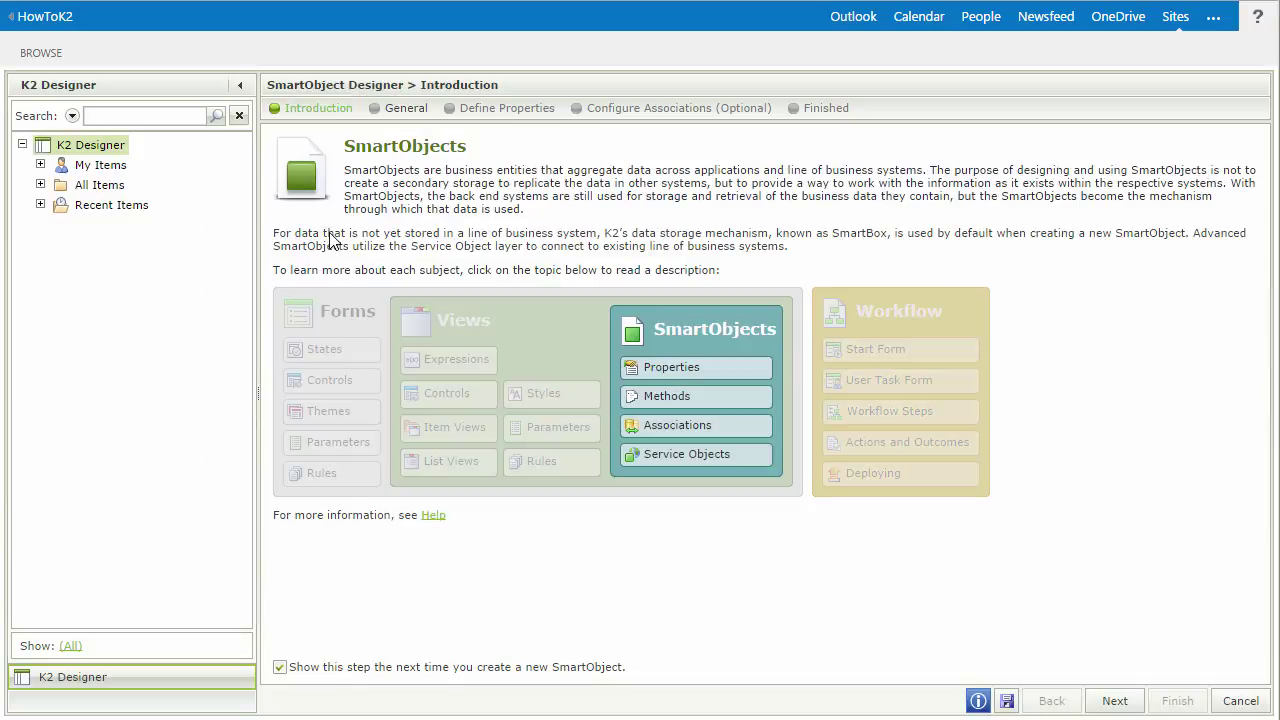
left_click(1109, 703)
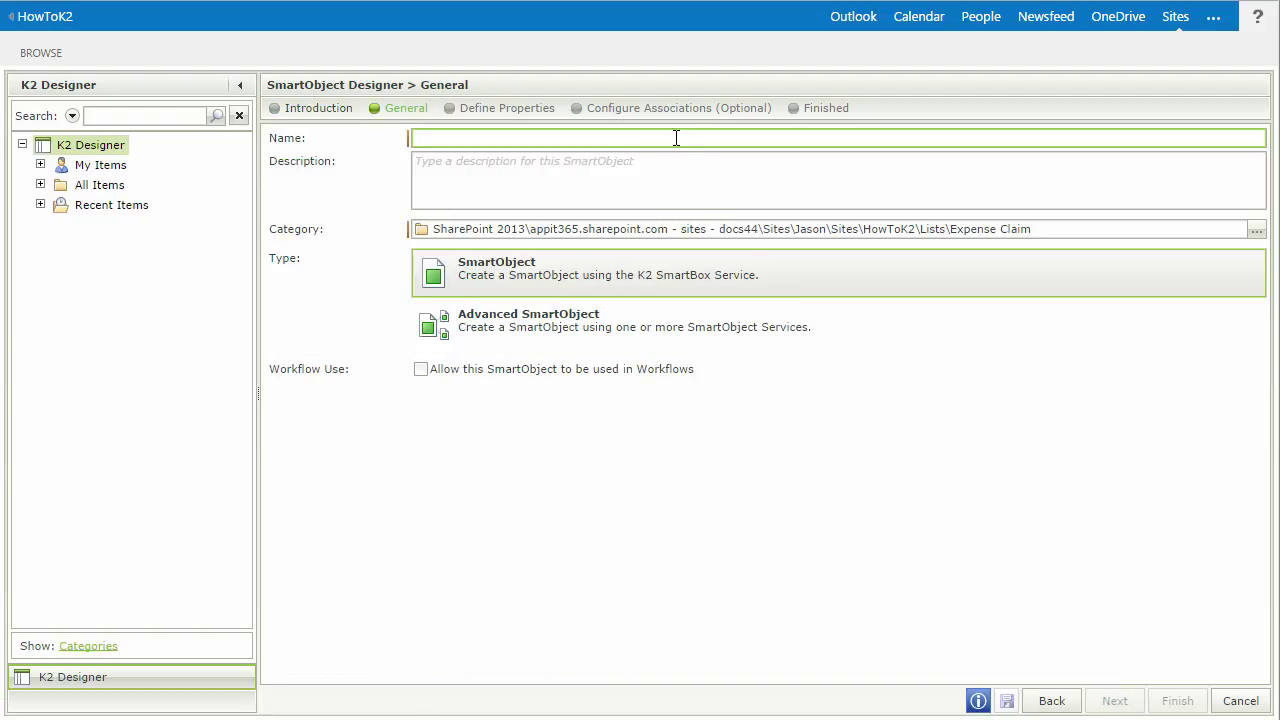
type("Expense Claim Currency")
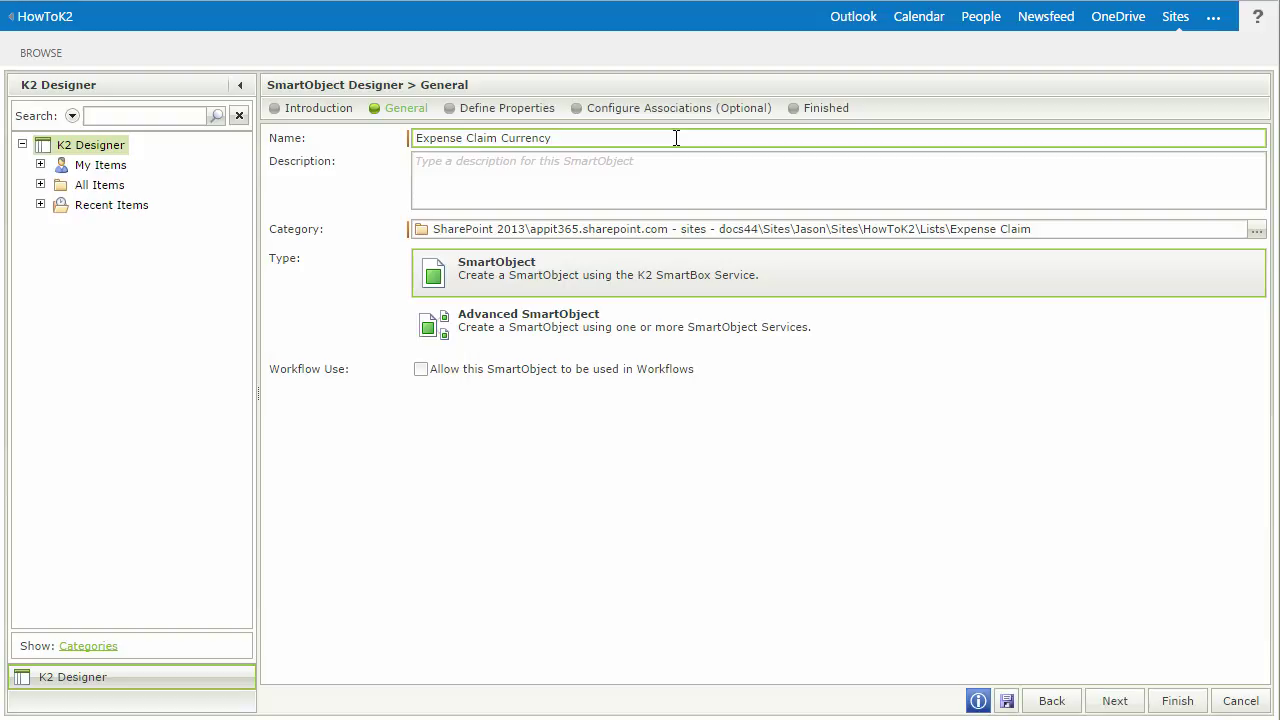
key("Tab")
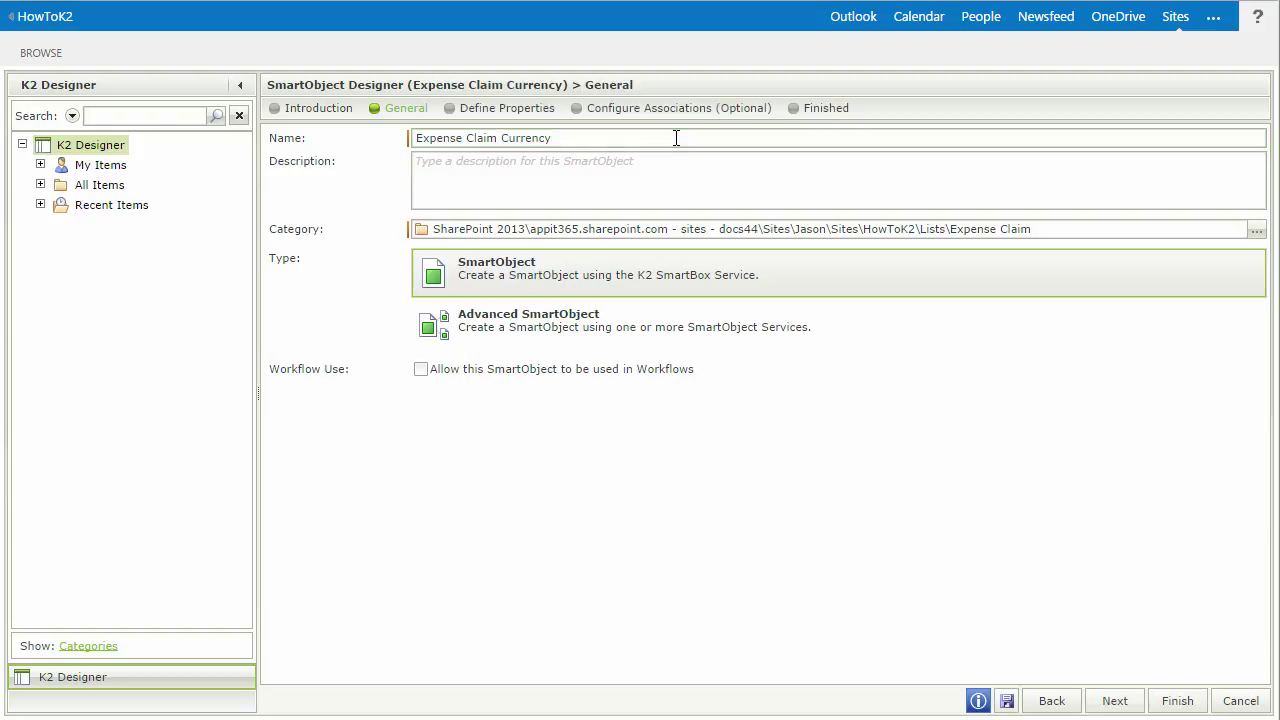
left_click(676, 179)
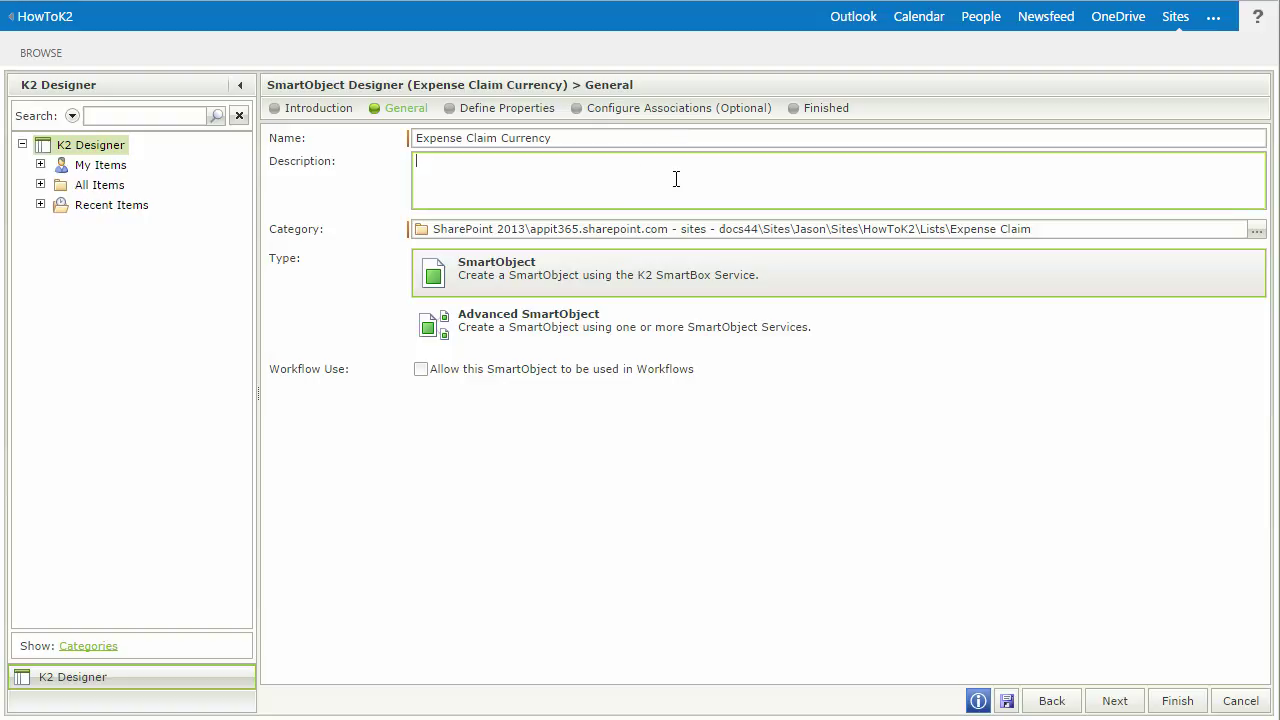
type("Currency lookup methods for Expense claims")
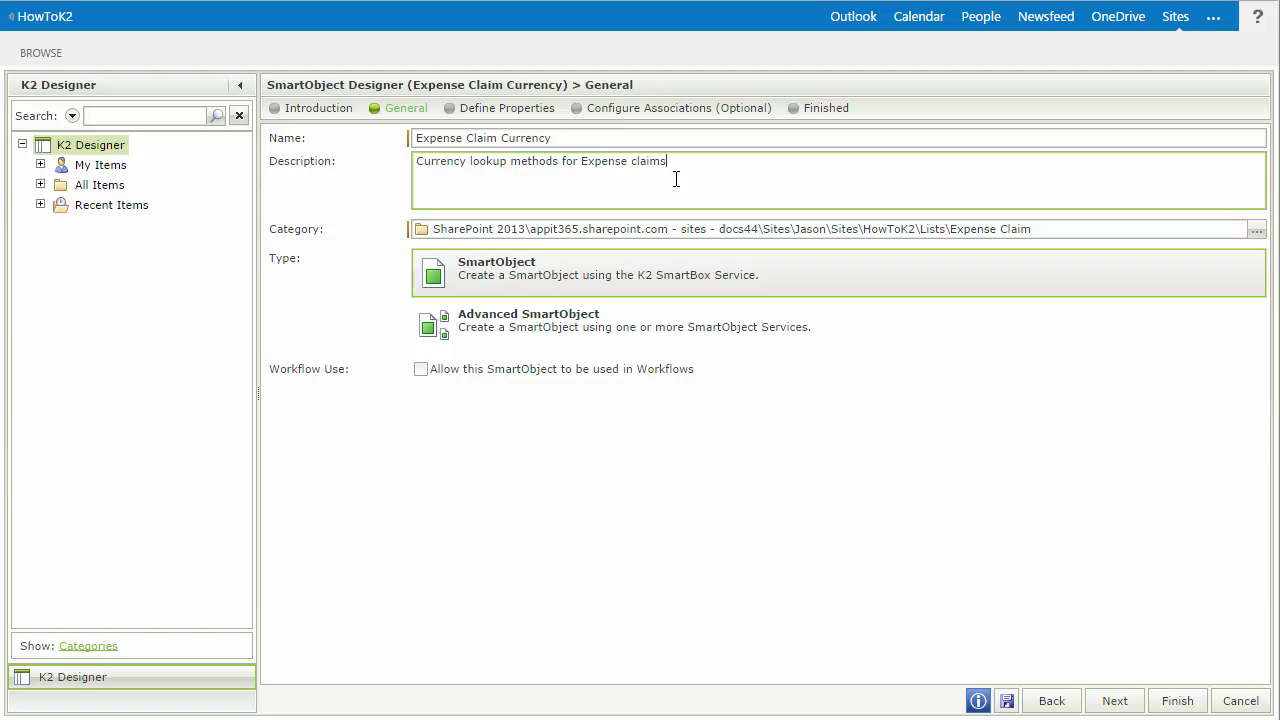
left_click(660, 338)
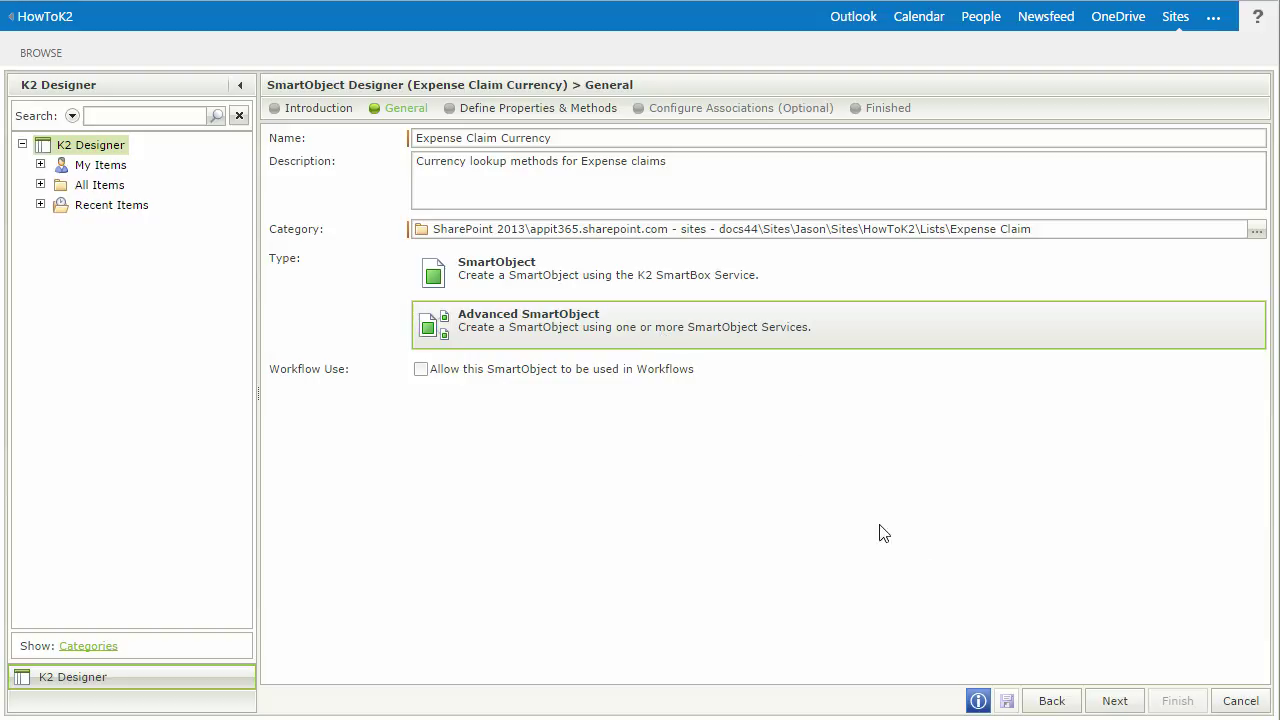
left_click(1118, 702)
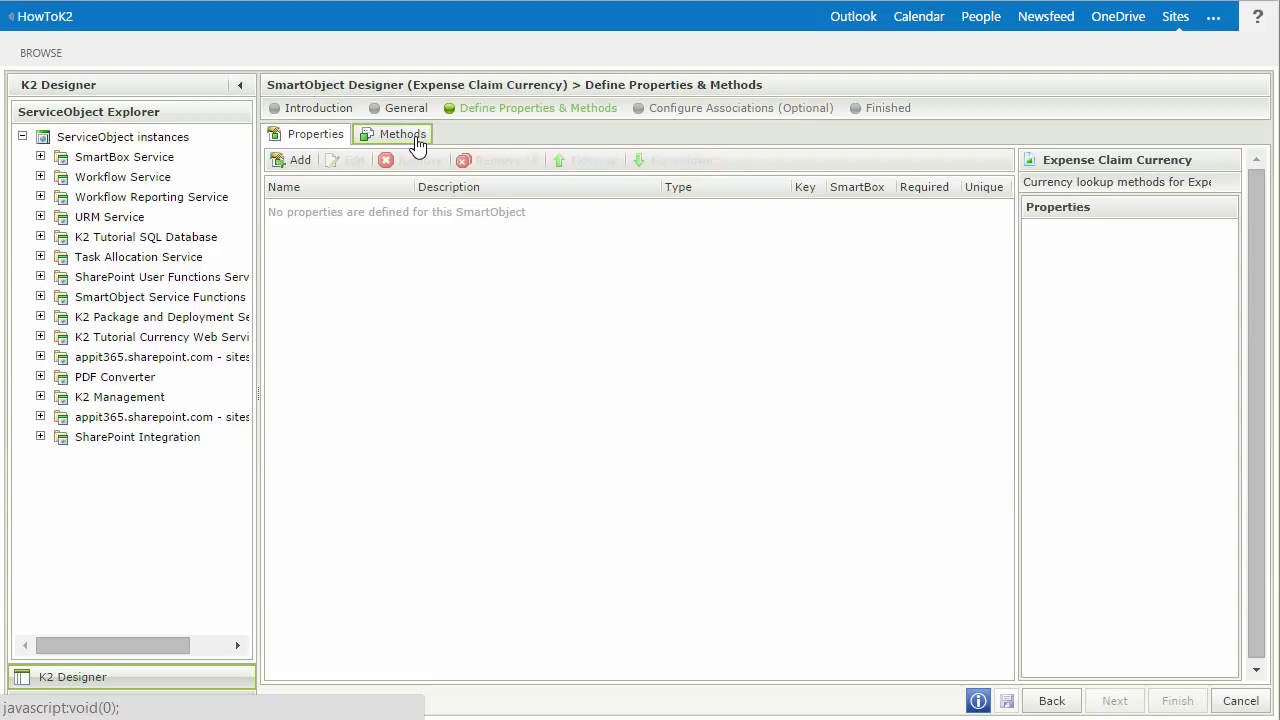
- Add a method based on the currency web service's ExchangeRates ListCurrencies() List operation
left_click(417, 143)
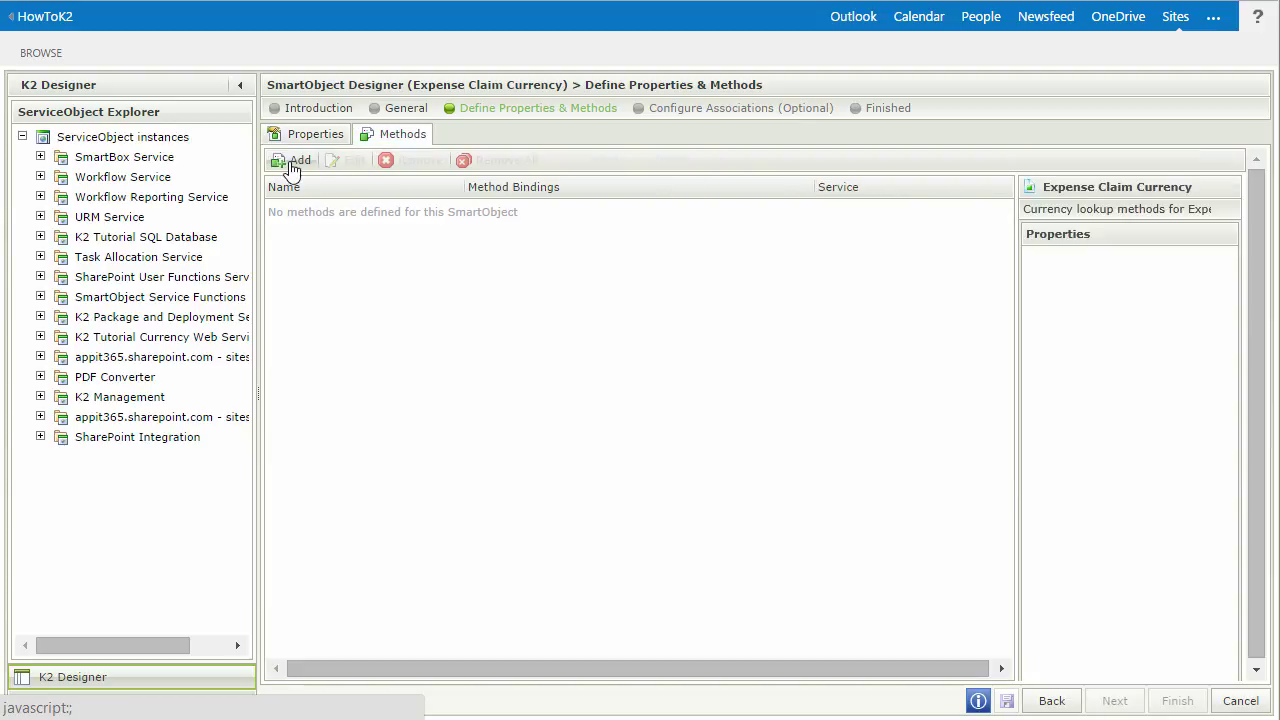
left_click(290, 161)
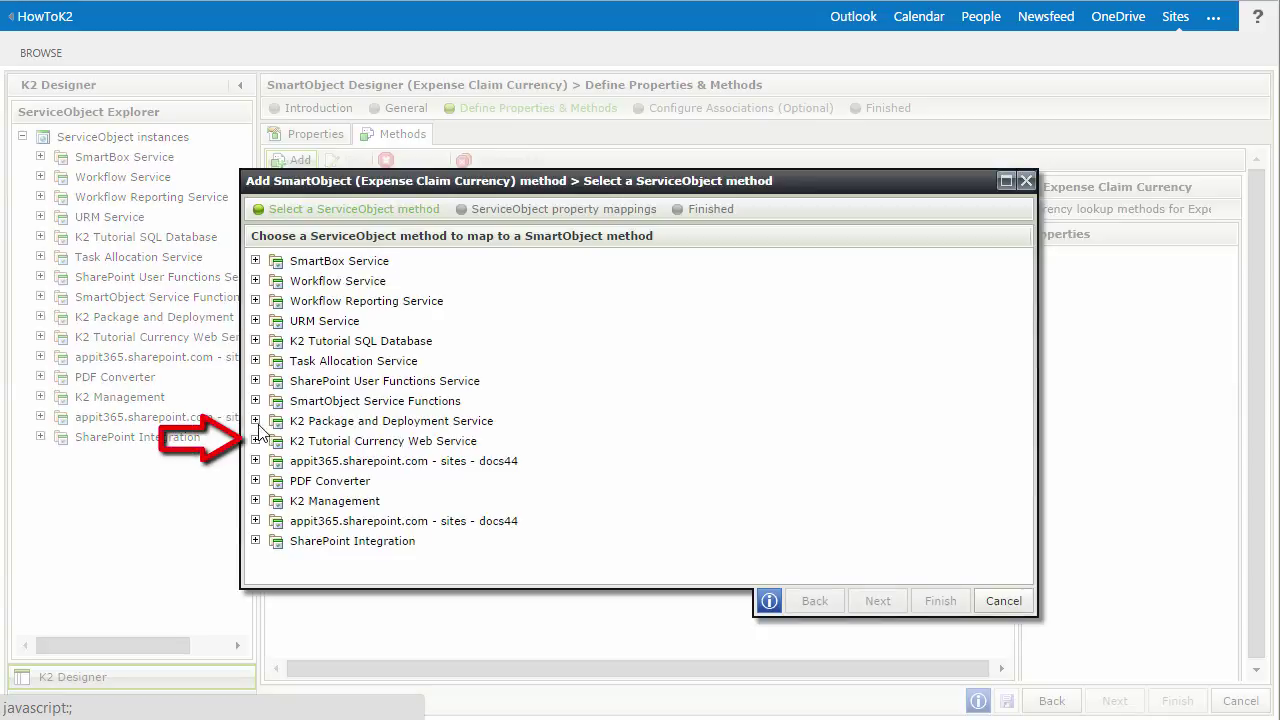
left_click(256, 441)
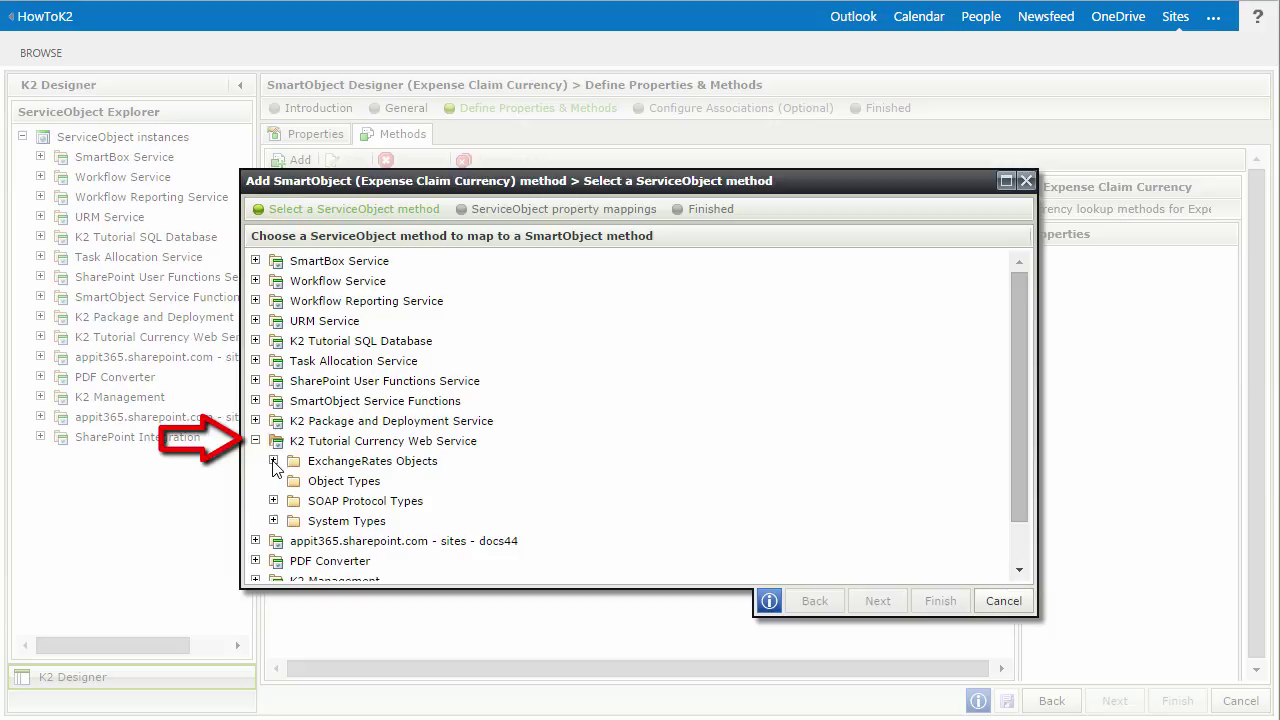
left_click(273, 461)
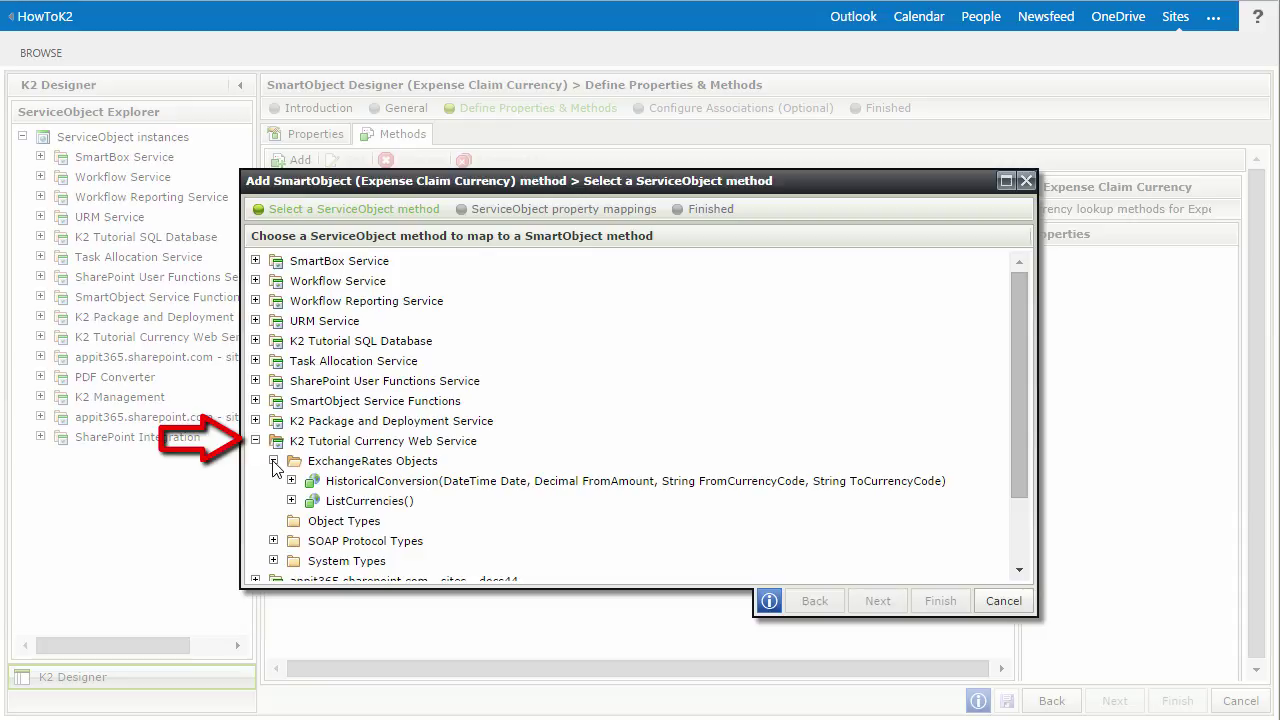
left_click(291, 501)
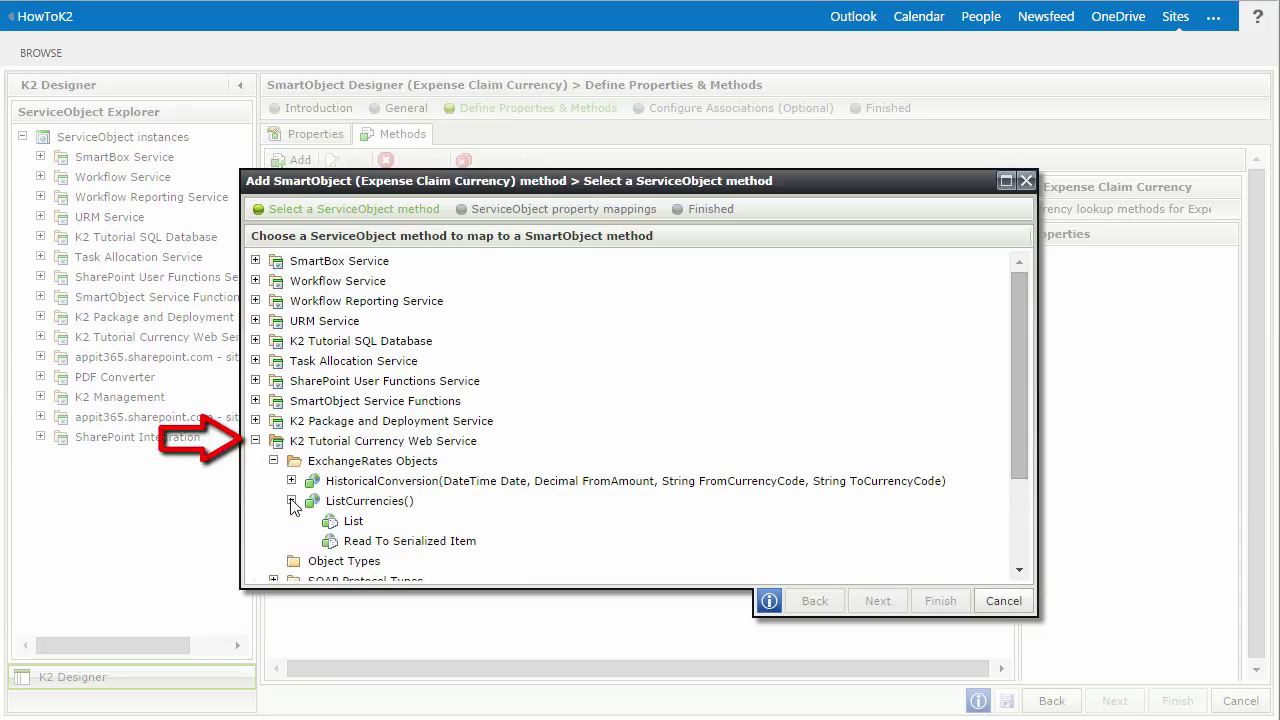
left_click(352, 521)
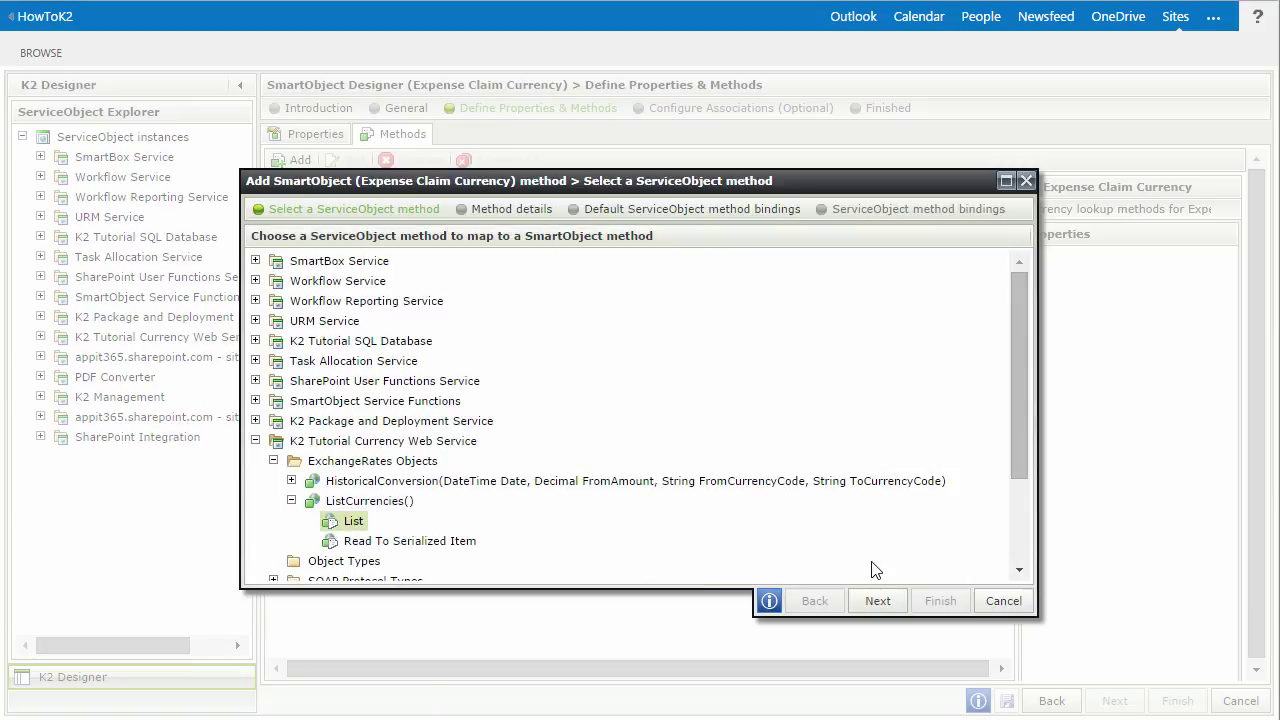
left_click(877, 600)
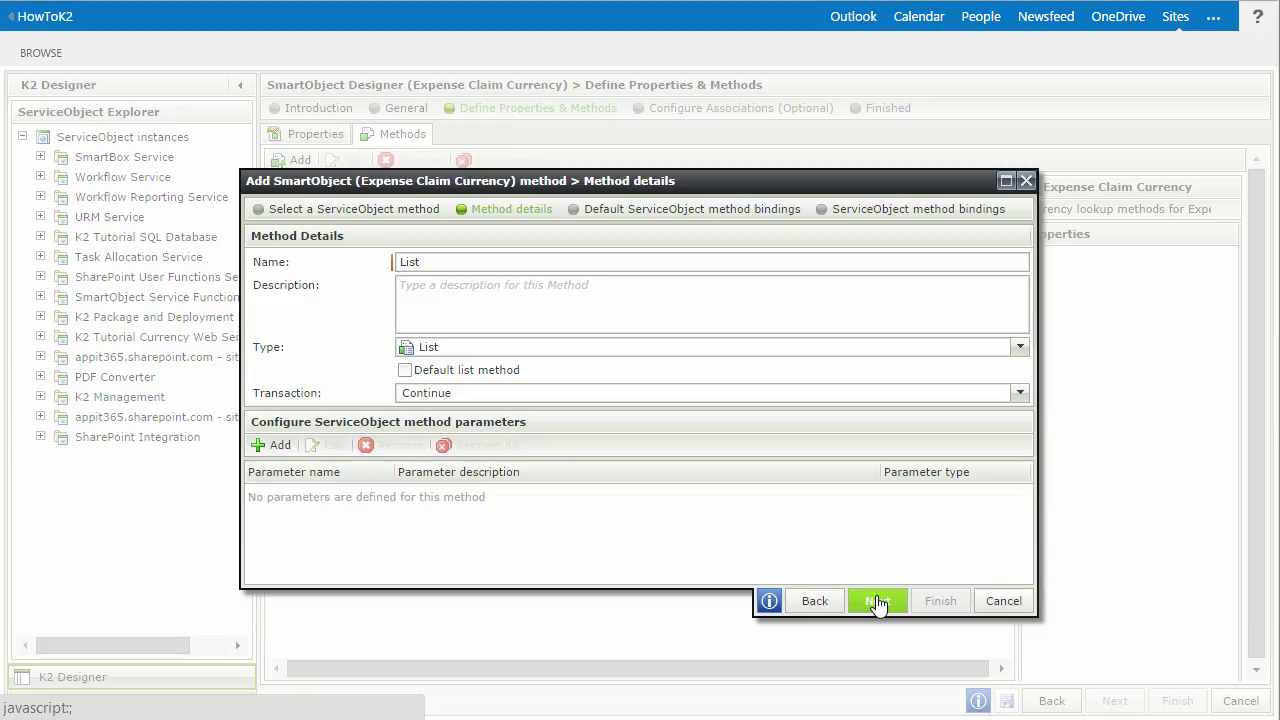
- Name the method ListCurrencies and mark it as the default list method
left_click(494, 264)
double_click(494, 264)
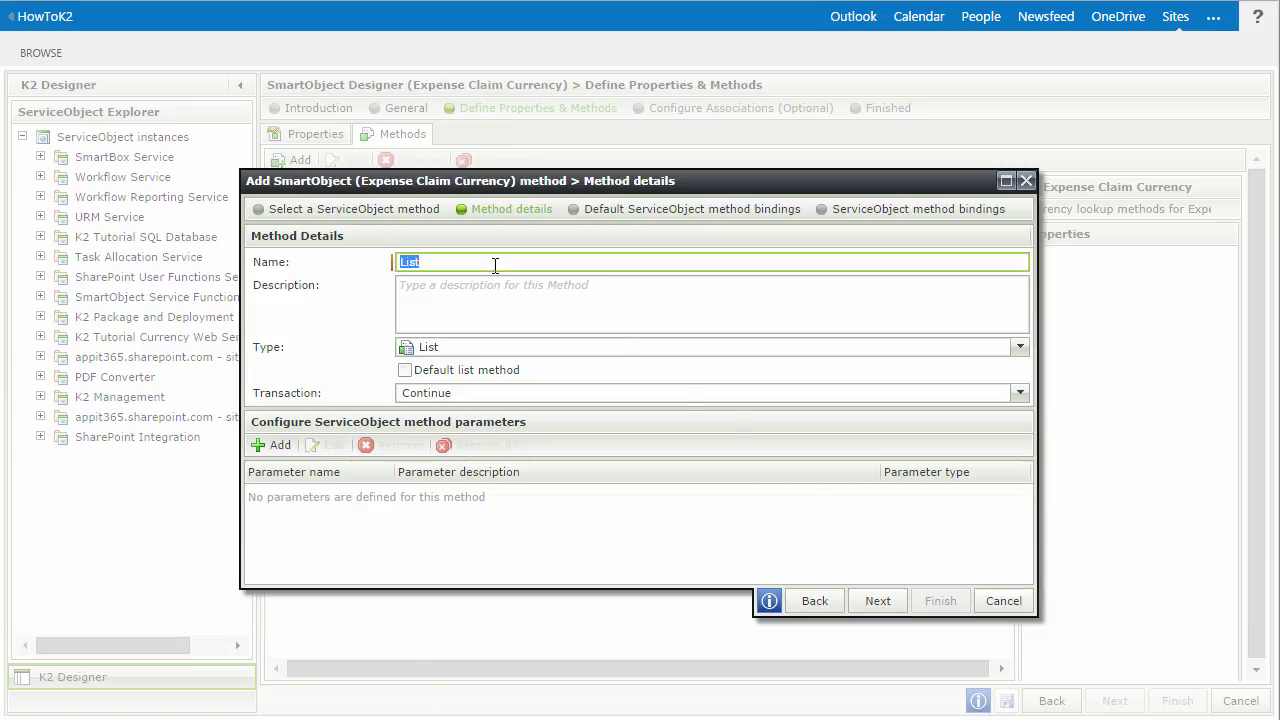
type("ListCurrencies")
left_click(407, 371)
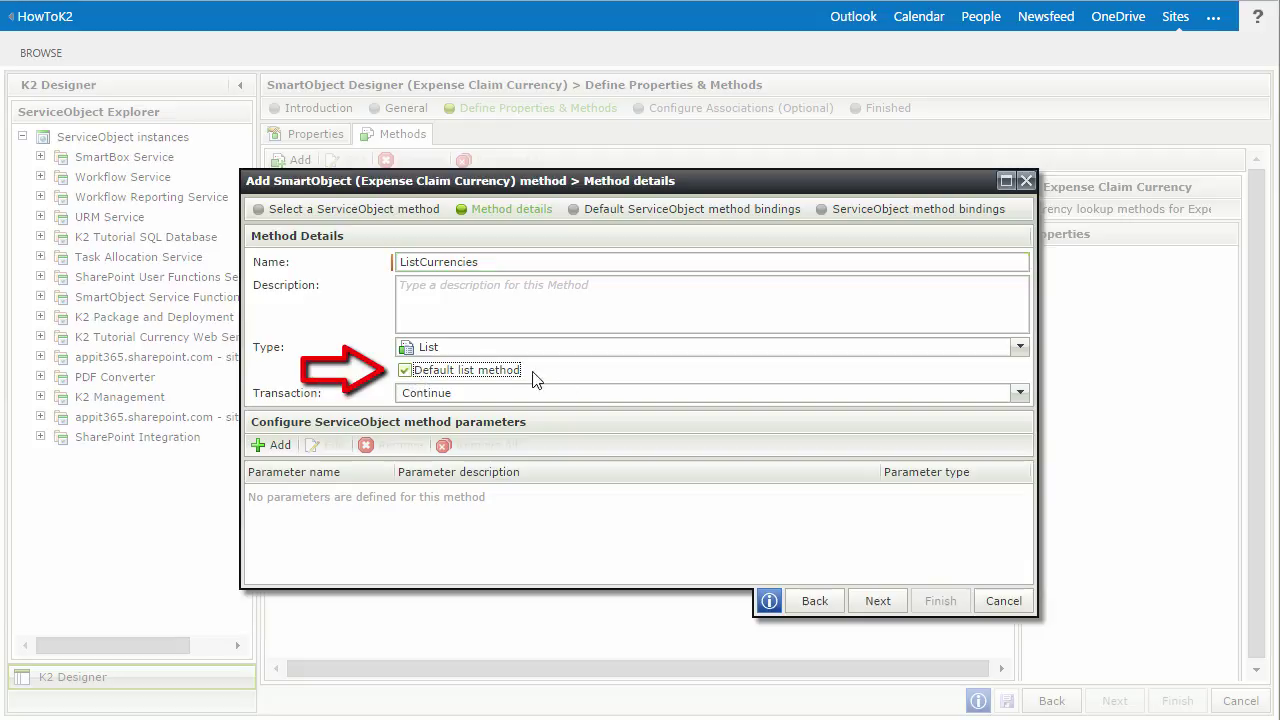
left_click(876, 603)
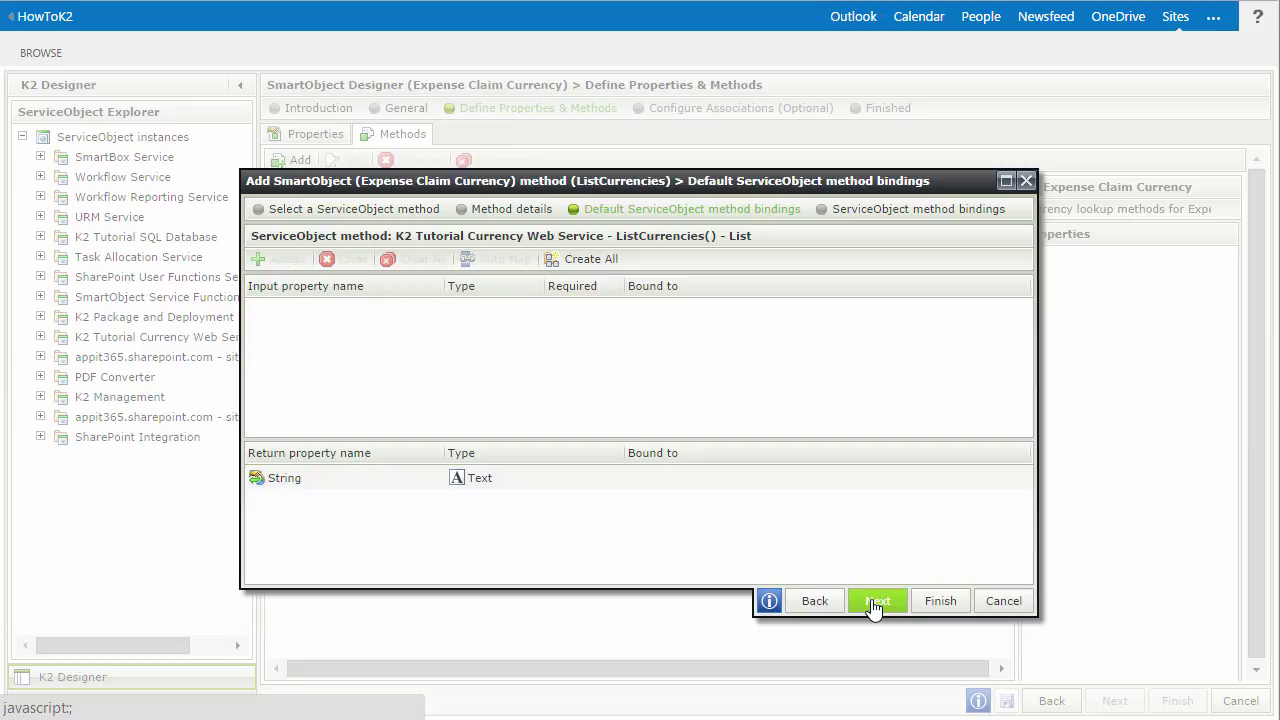
- Map the String return to a new CurrencyCode property, then finish the ListCurrencies() : List method
double_click(314, 477)
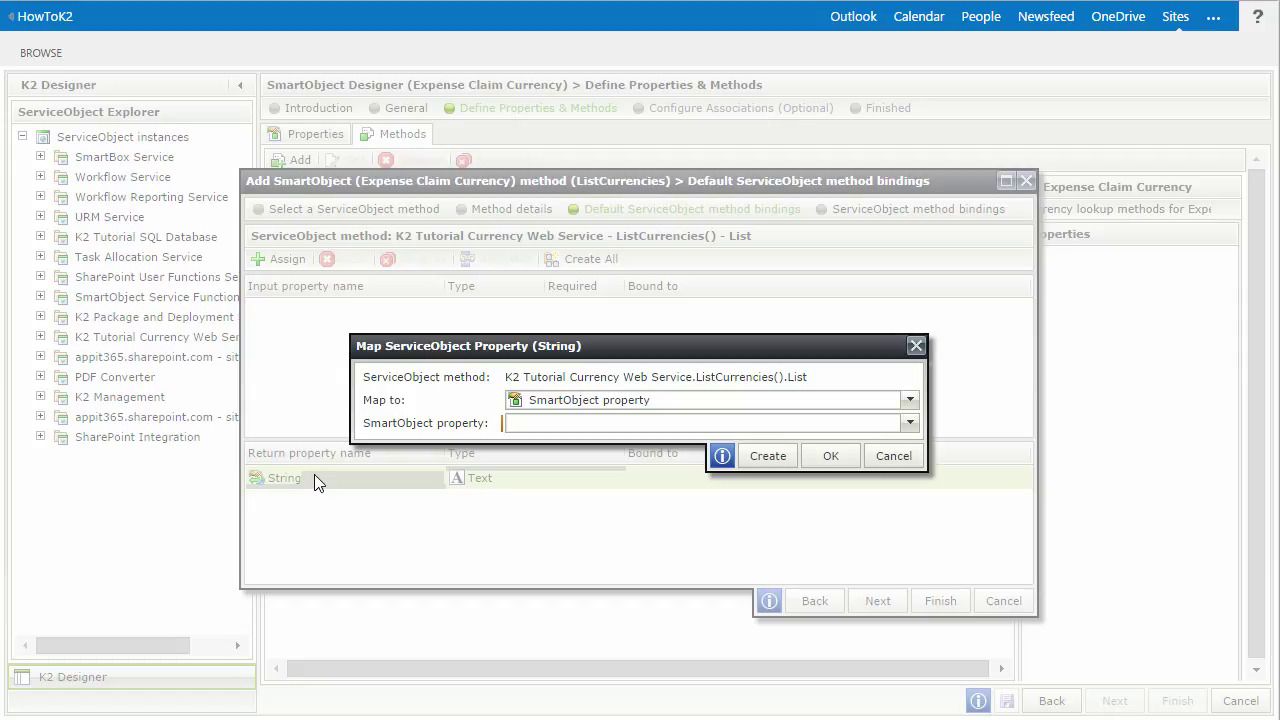
left_click(754, 458)
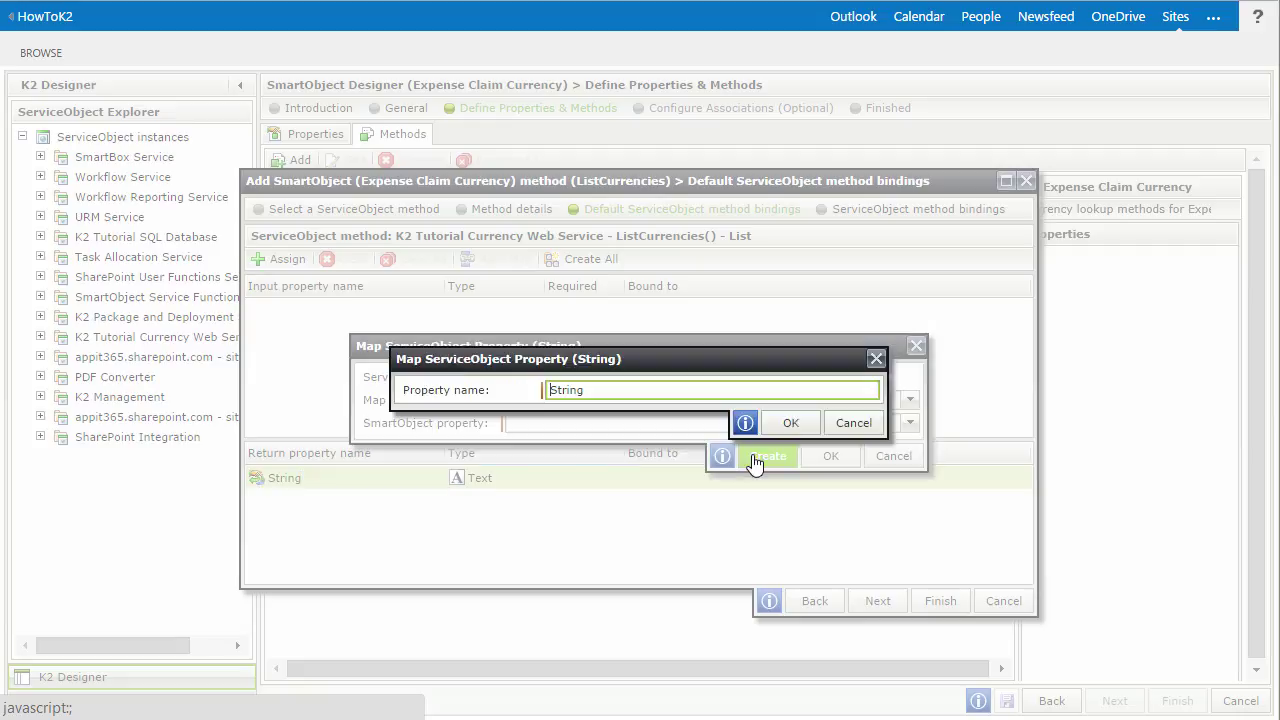
double_click(618, 390)
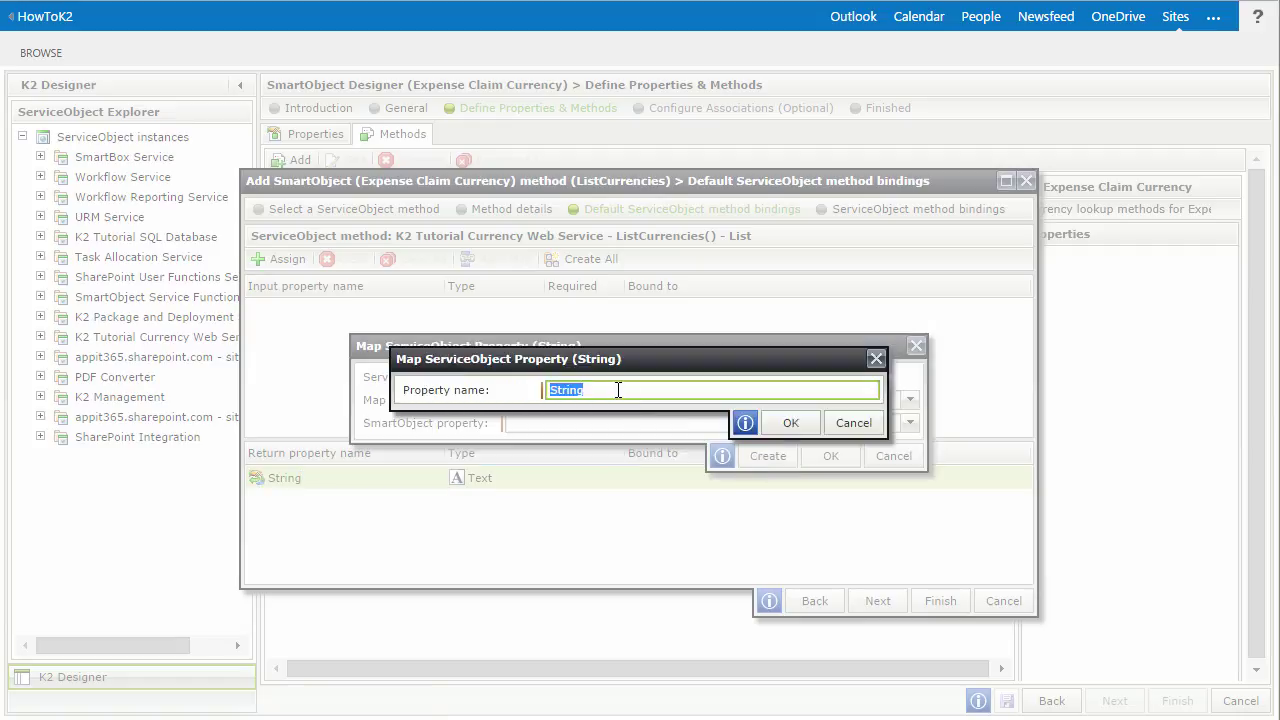
type("CurrencyCode")
left_click(791, 422)
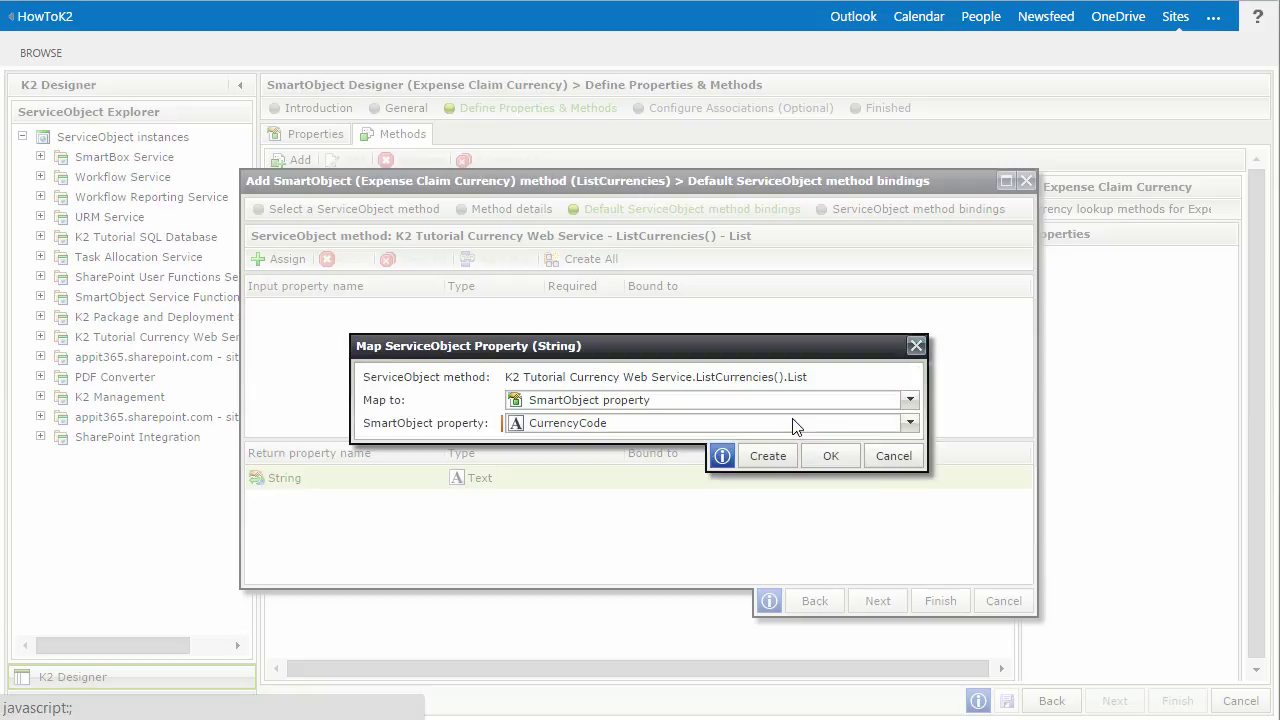
left_click(829, 457)
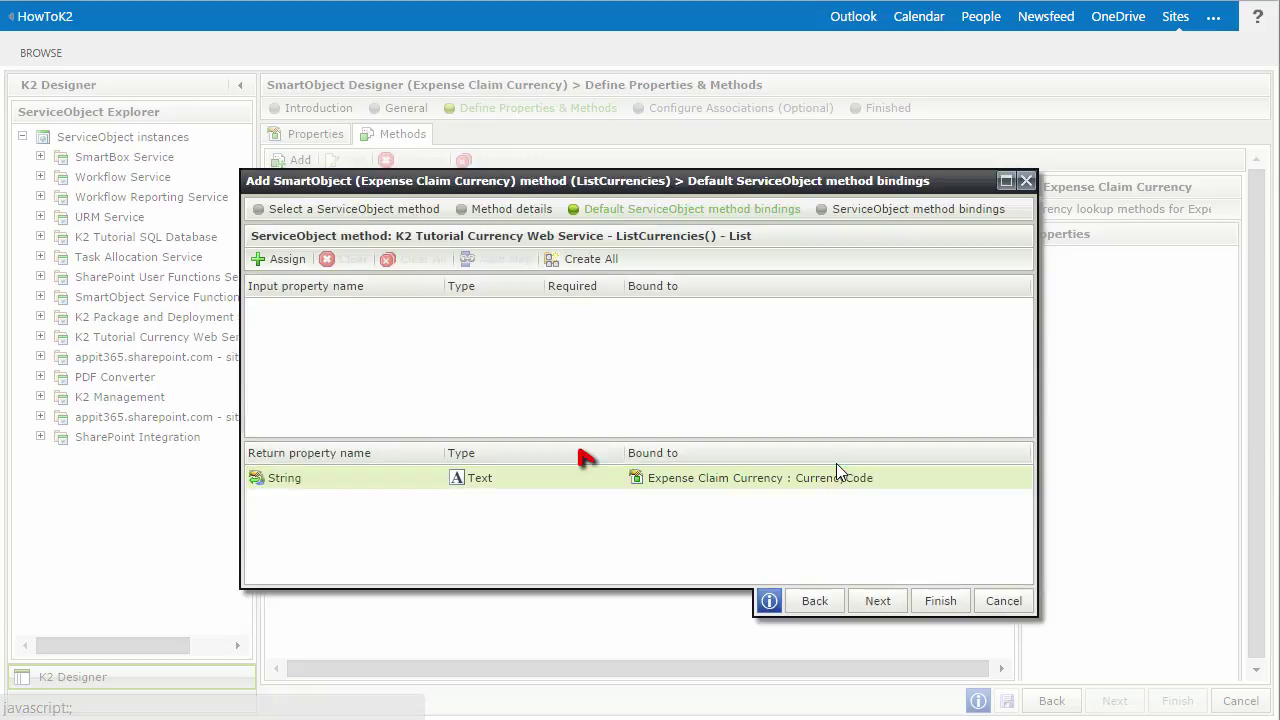
left_click(883, 600)
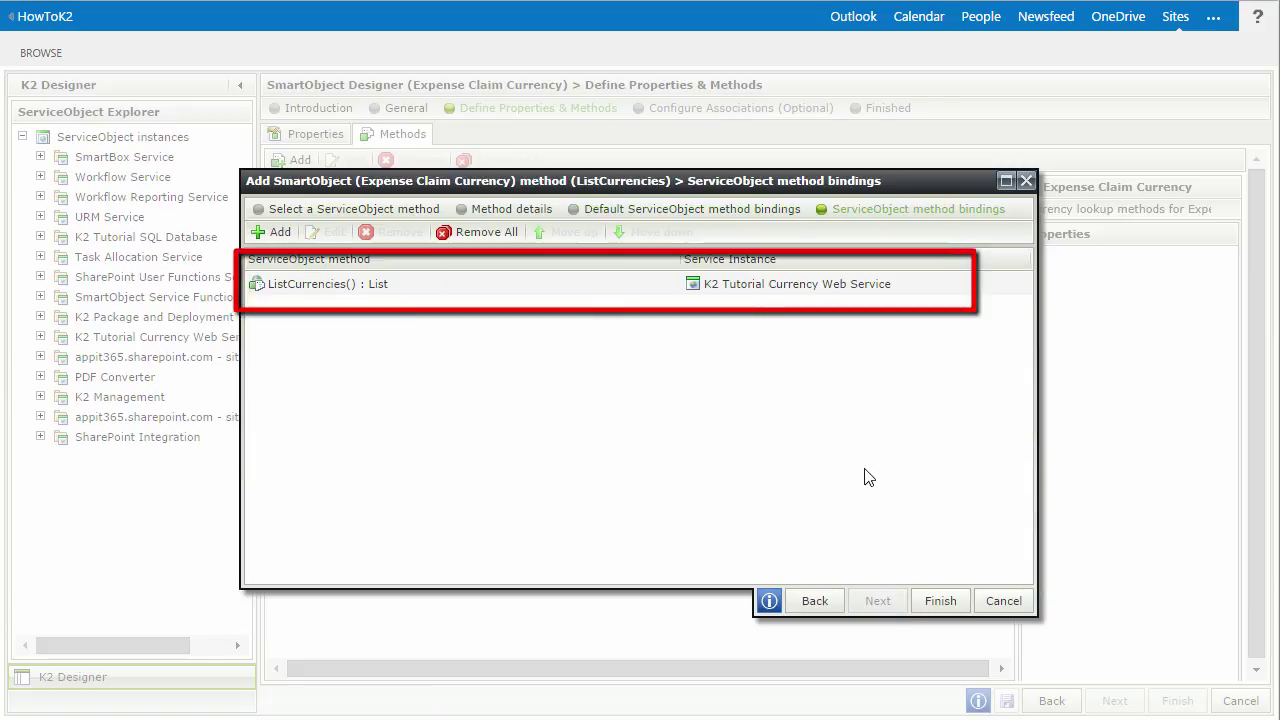
left_click(862, 288)
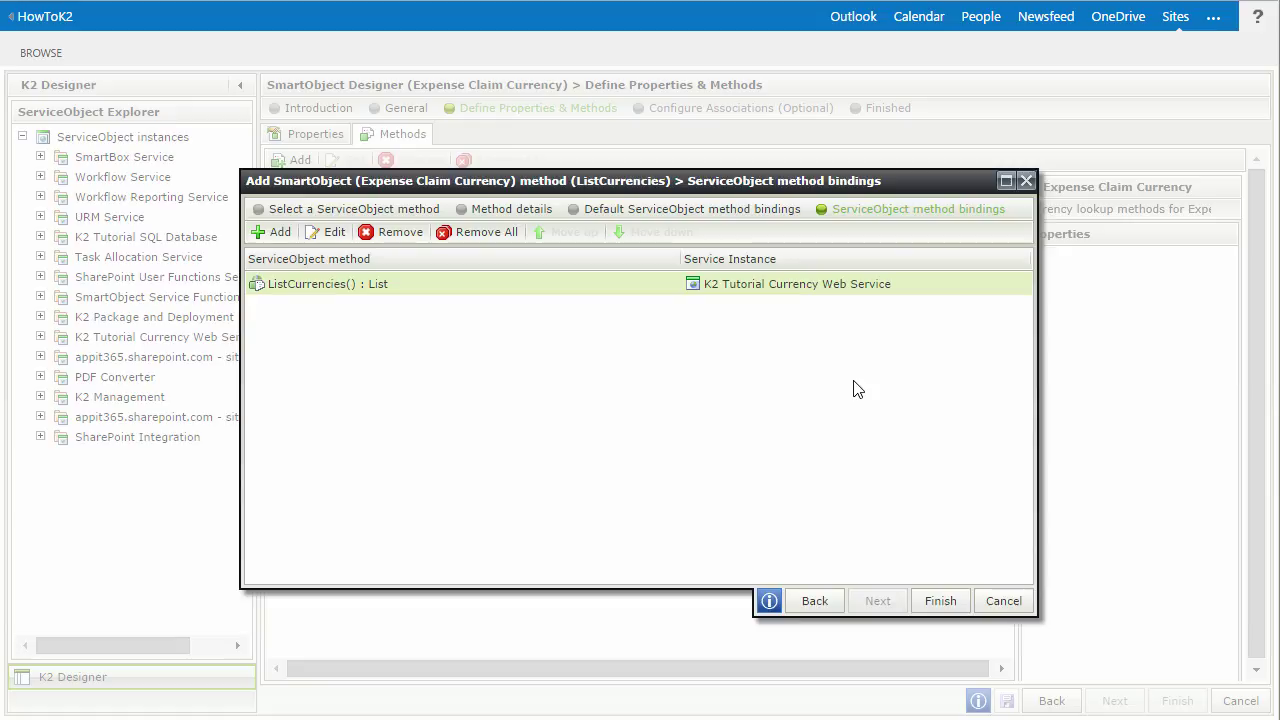
left_click(938, 600)
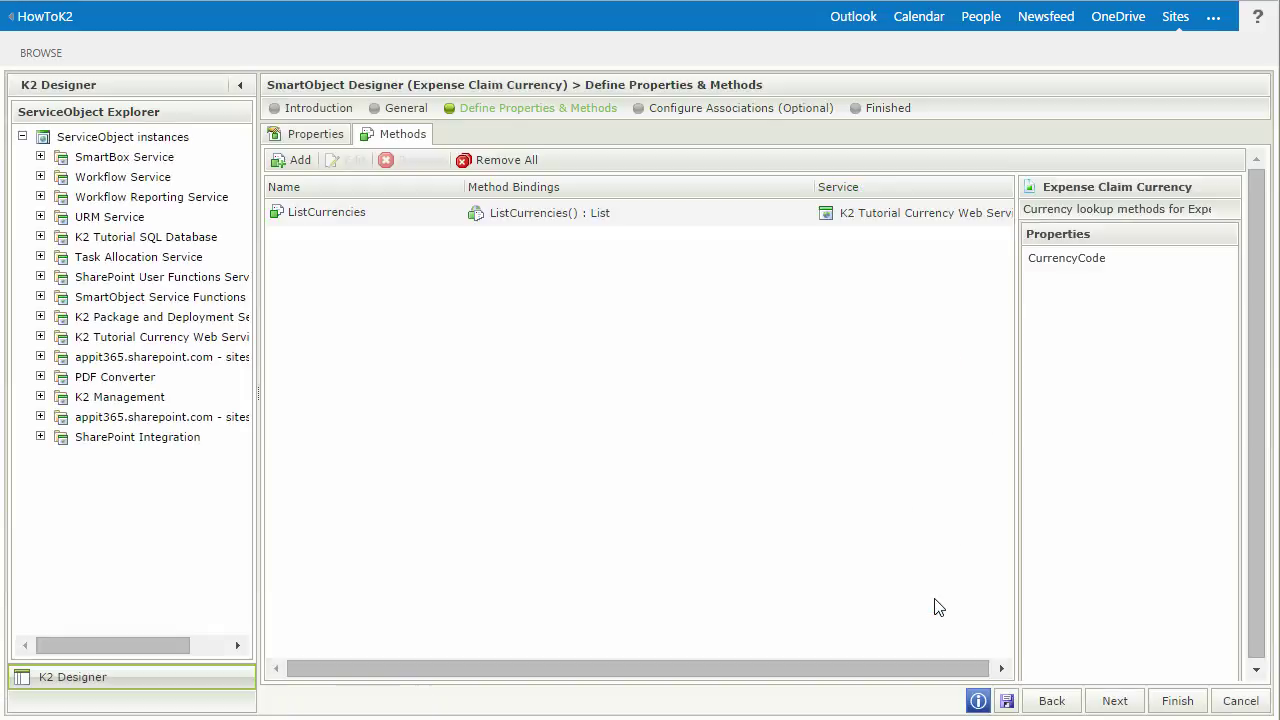
- Add a new method from the Read operation of HistoricalConversion under ExchangeRates Objects
left_click(300, 161)
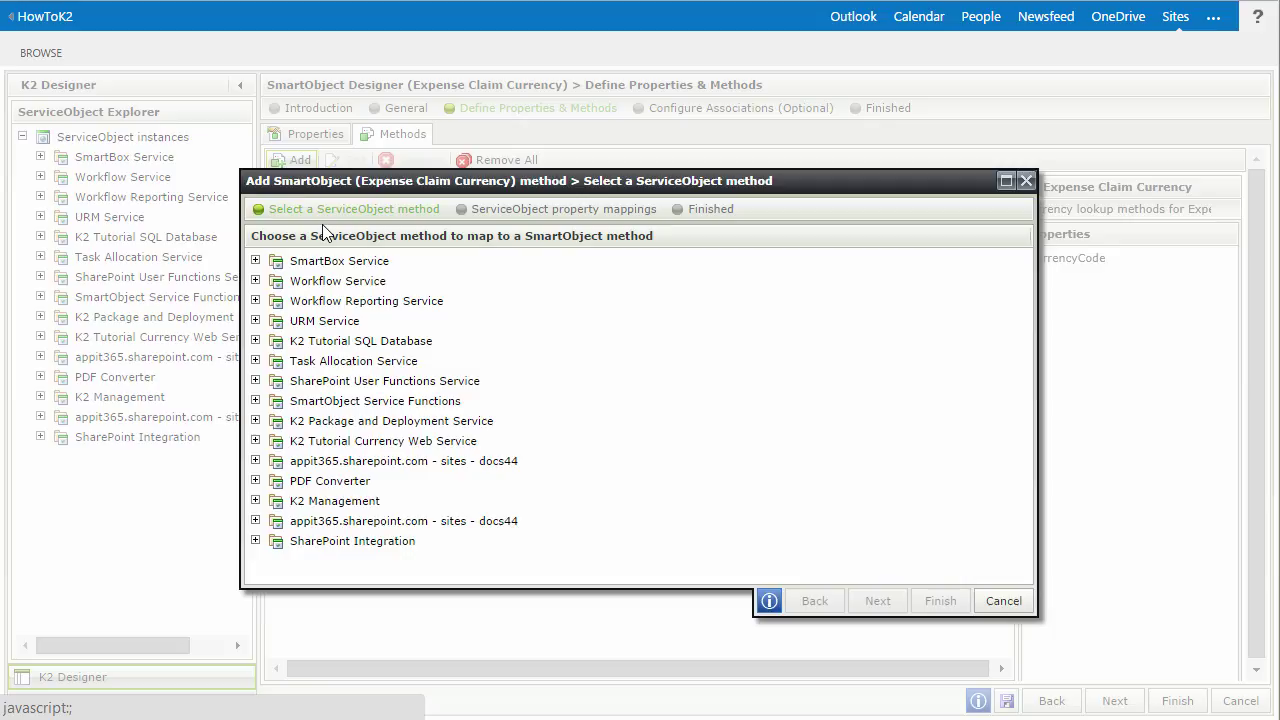
left_click(256, 441)
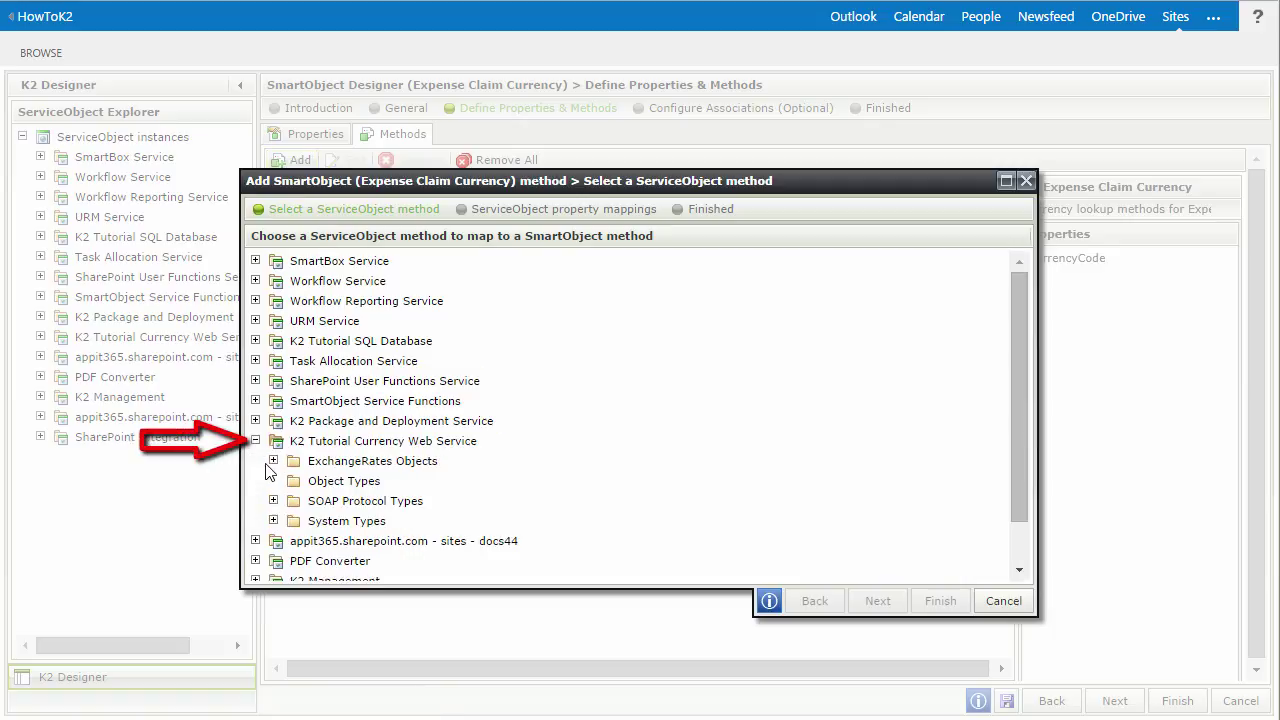
left_click(275, 462)
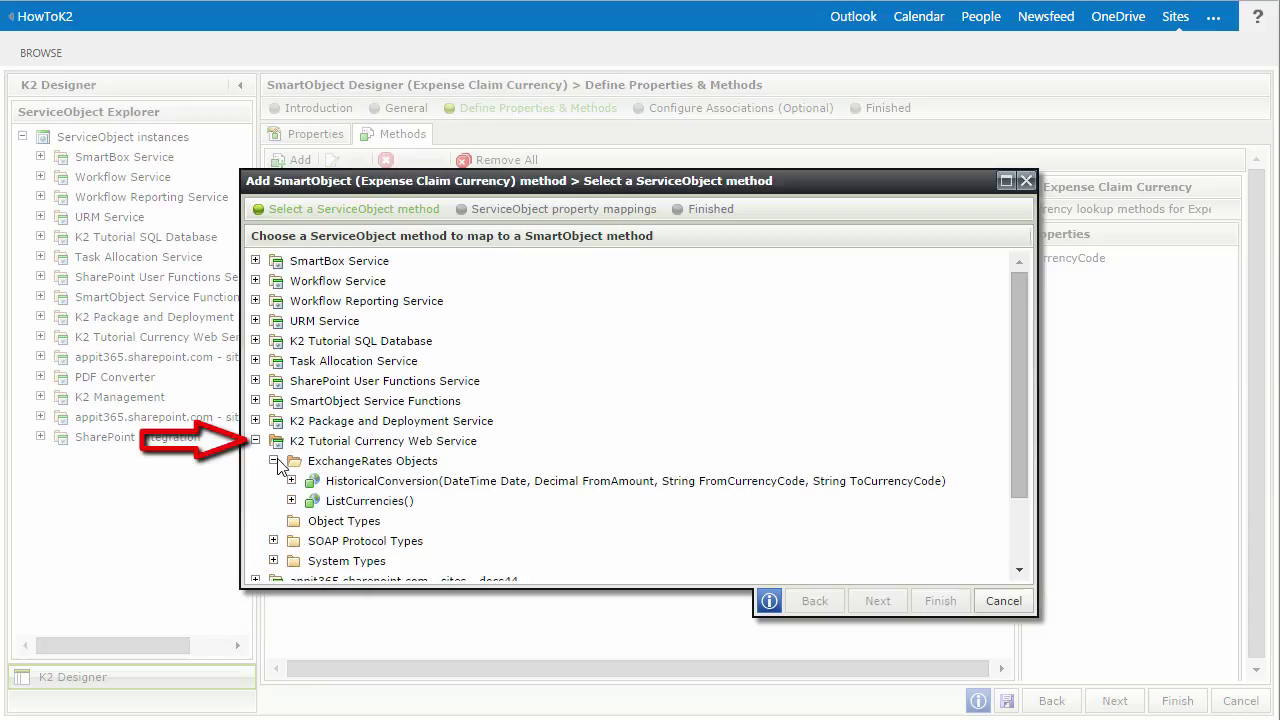
left_click(350, 481)
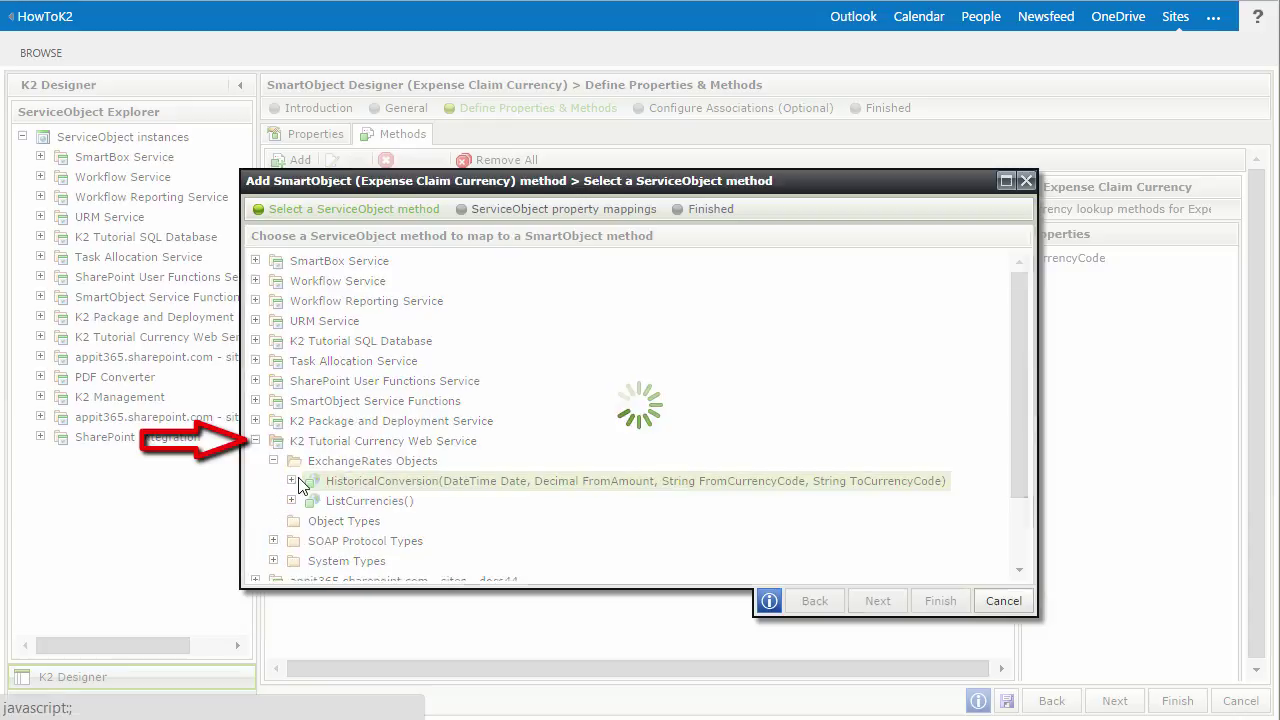
left_click(292, 481)
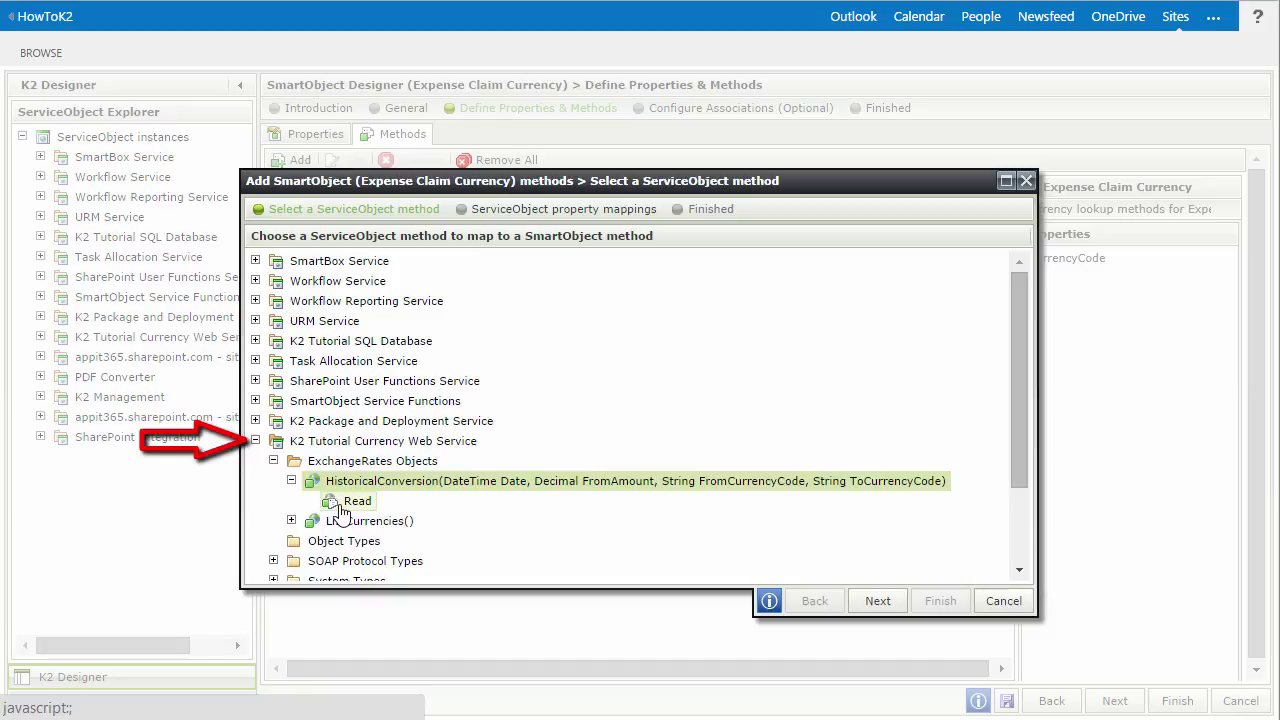
left_click(343, 508)
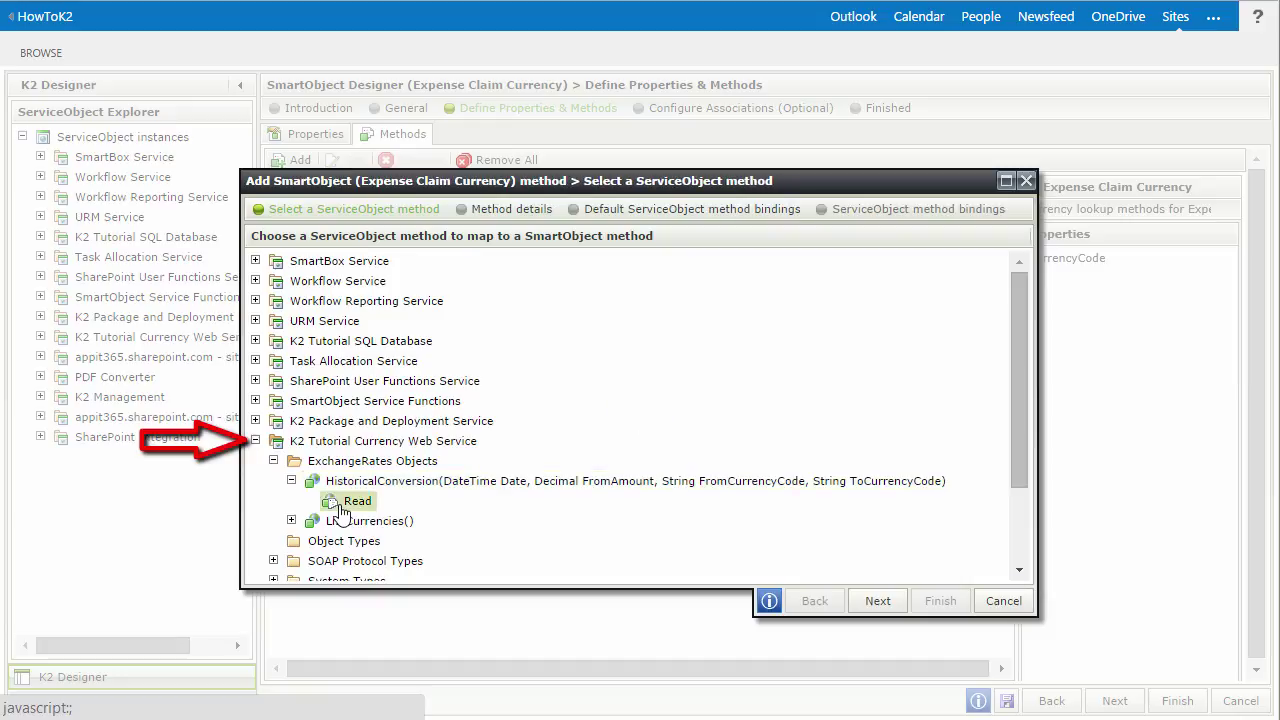
- Rename the new method from Read to 'Calculate USD Amount'
left_click(874, 601)
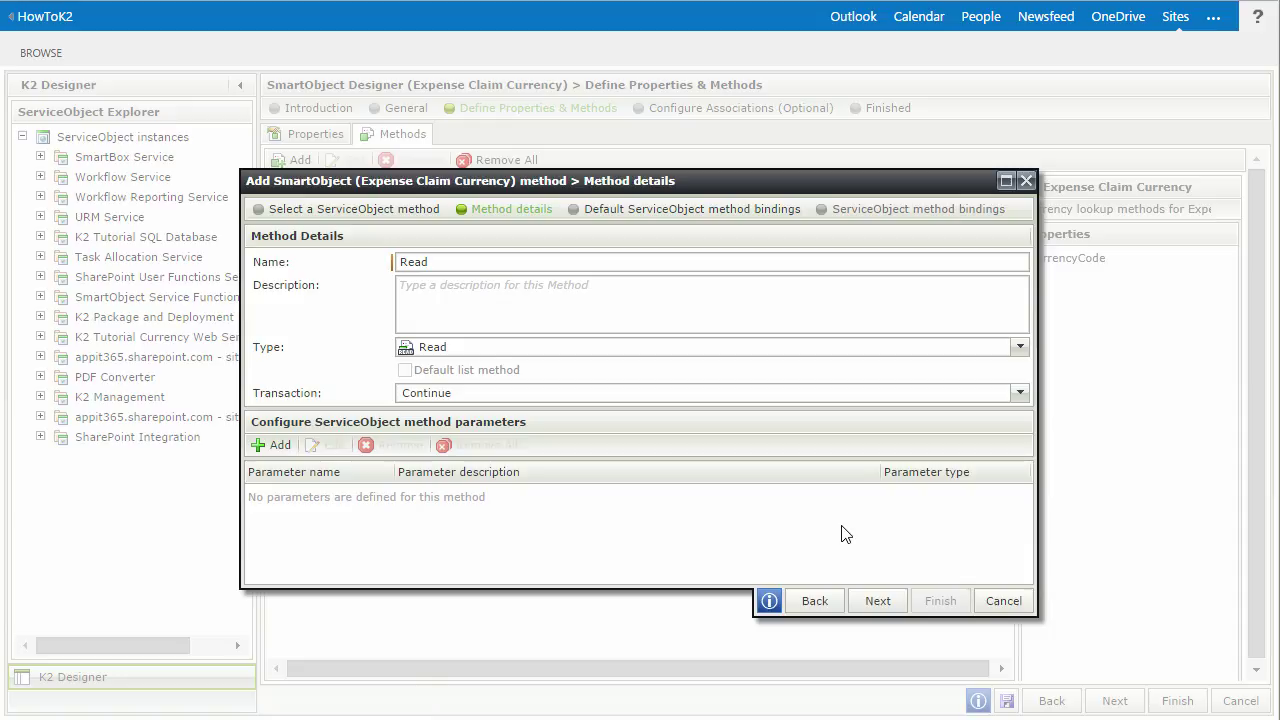
double_click(505, 262)
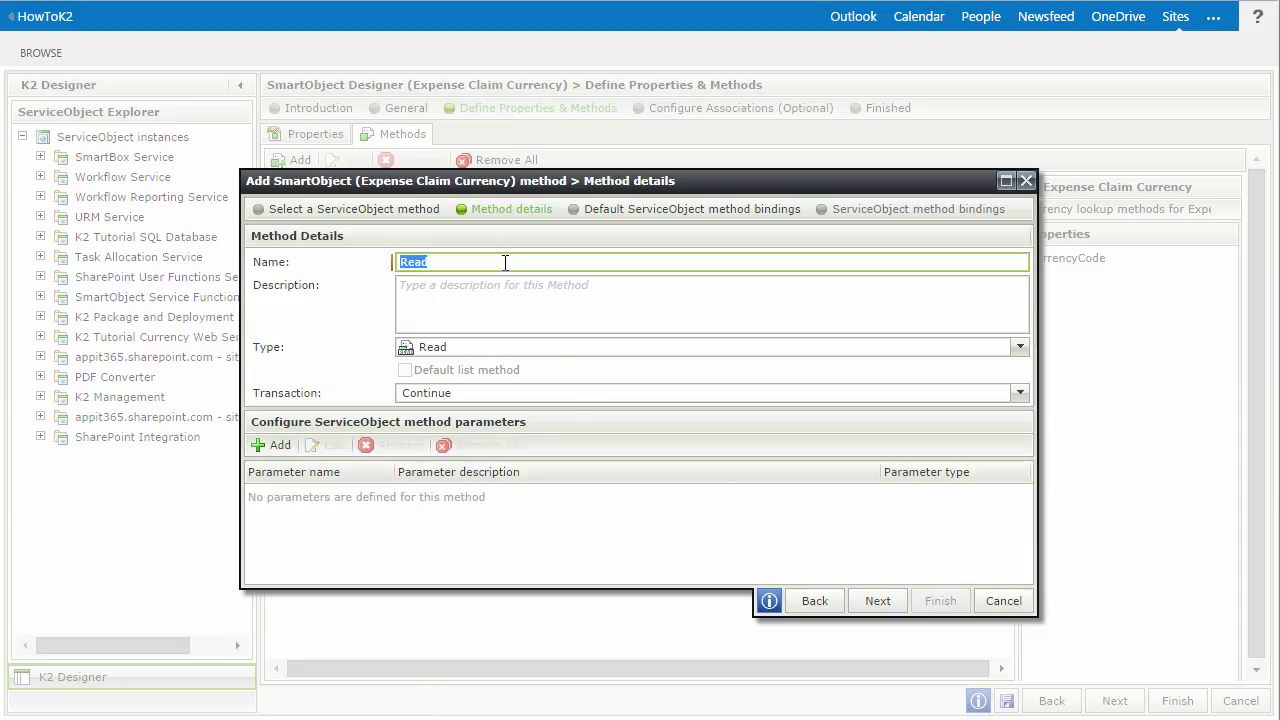
type("Calculate USD Amount")
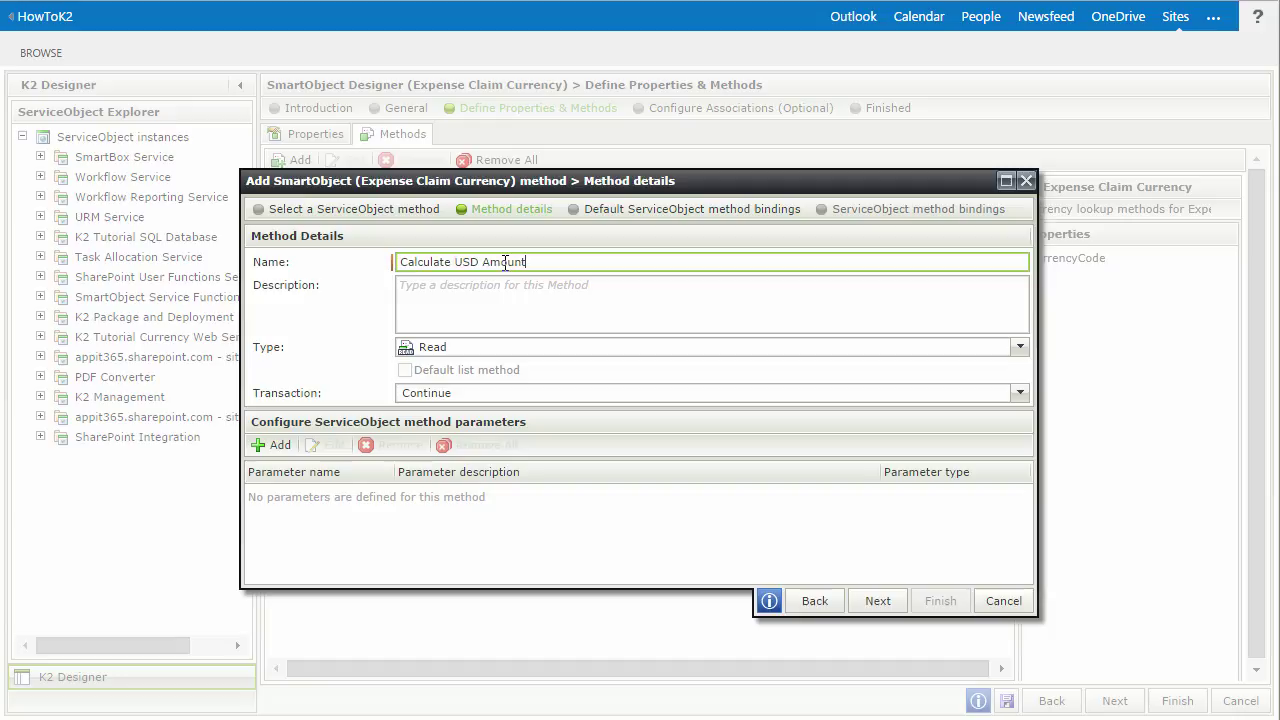
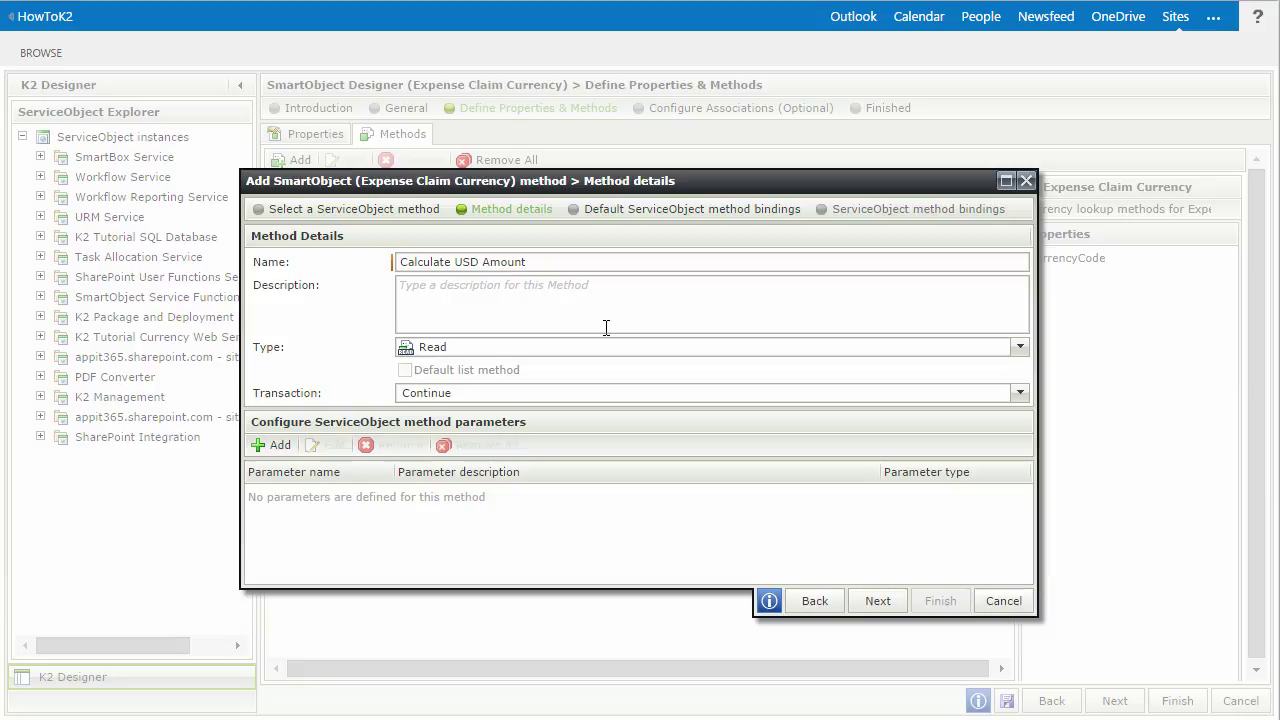
- Add a FromCurrencyCode Text parameter and an Amount Decimal parameter to the method
left_click(280, 445)
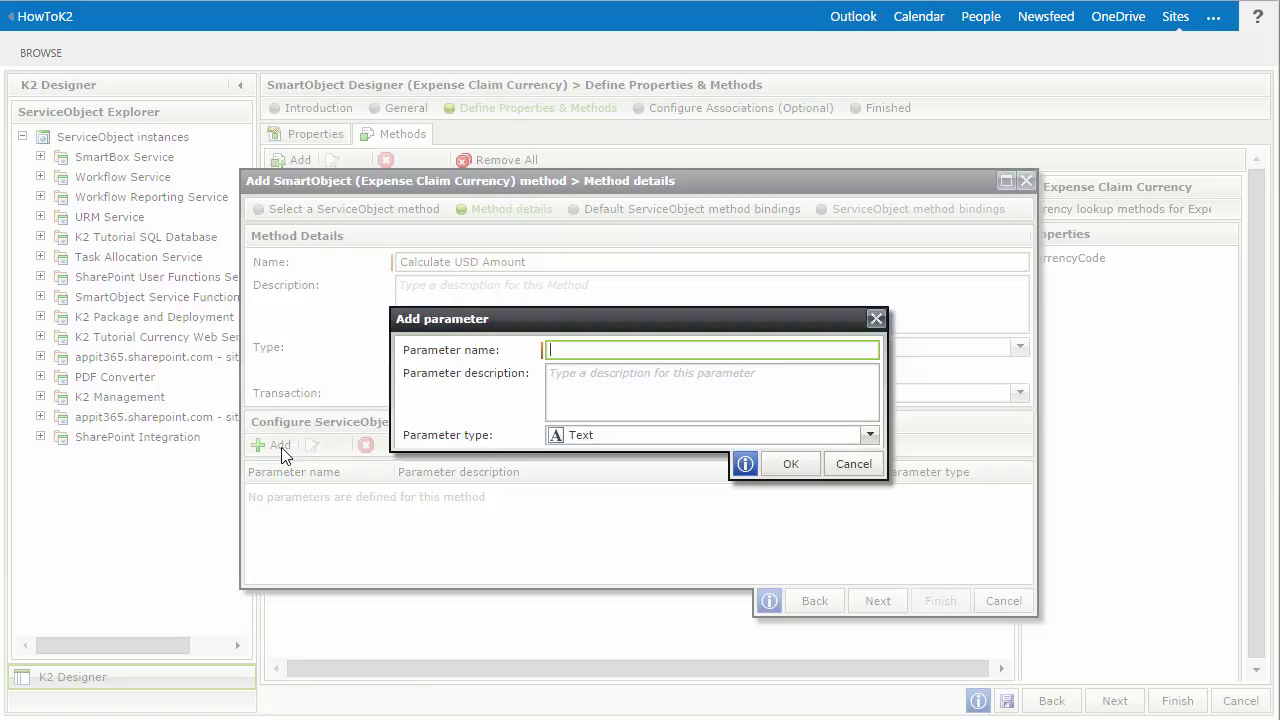
type("FromCurrencyCode")
left_click(789, 464)
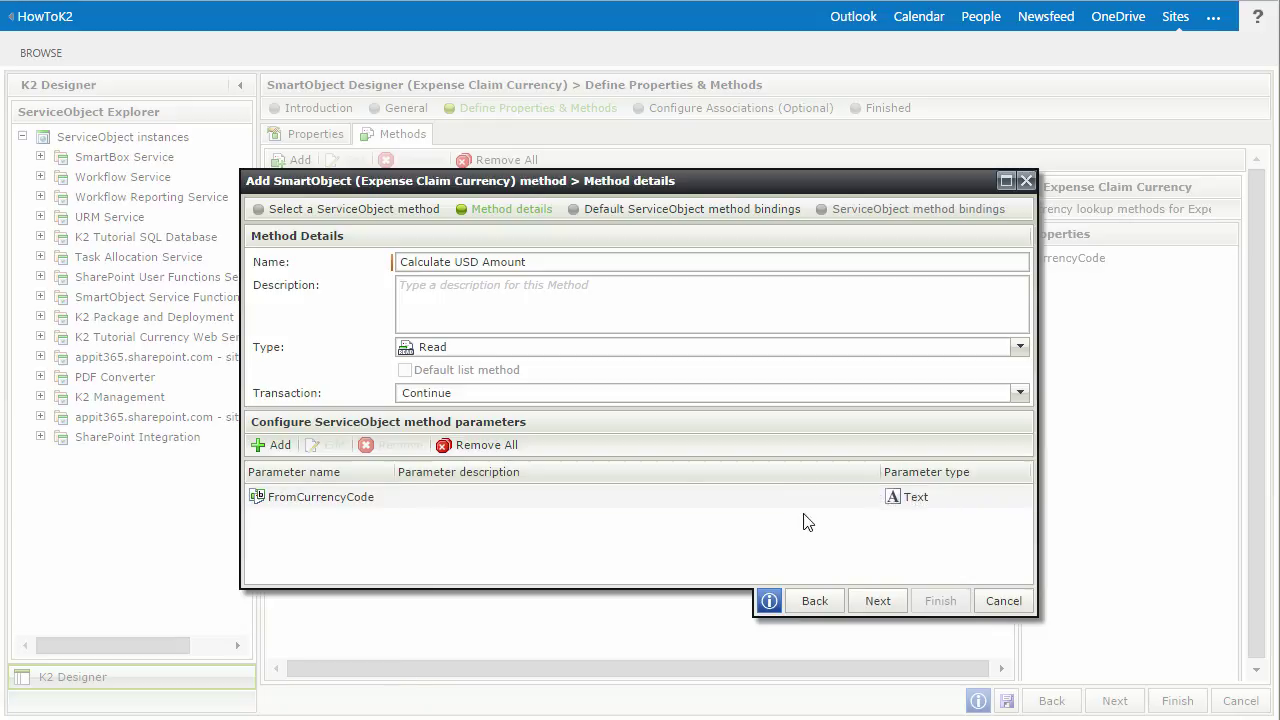
left_click(280, 446)
left_click(580, 437)
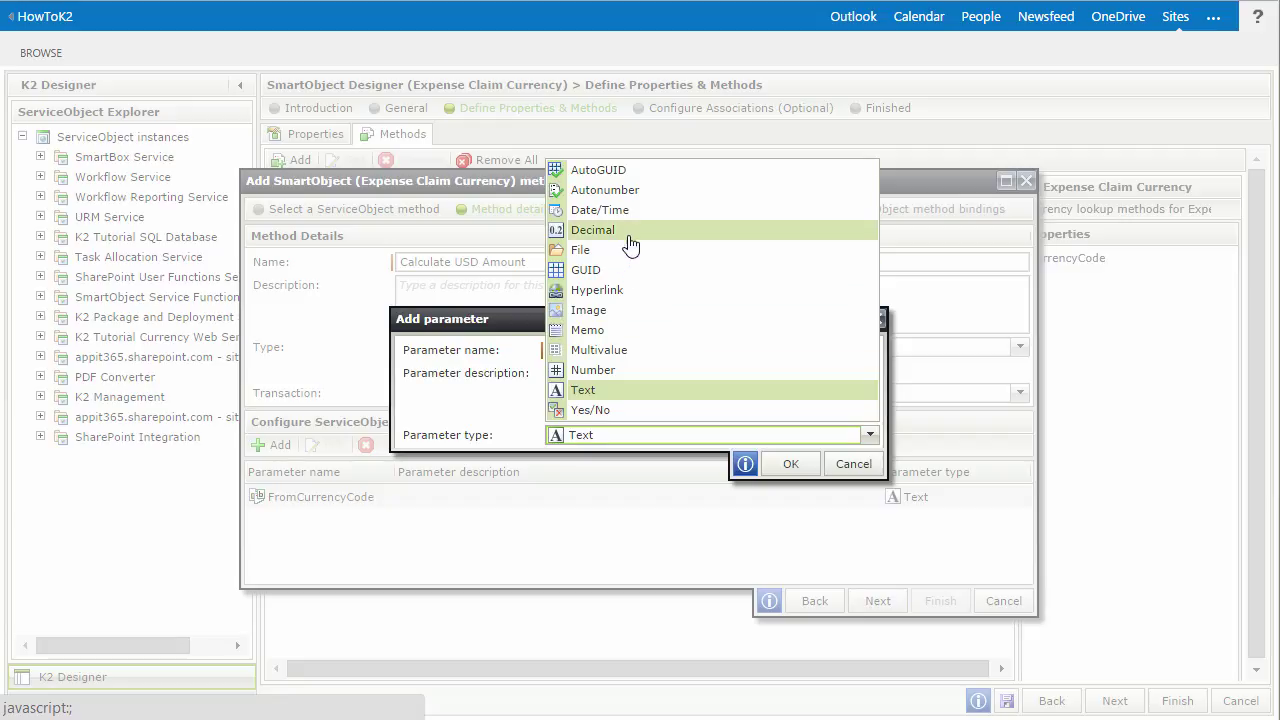
left_click(626, 232)
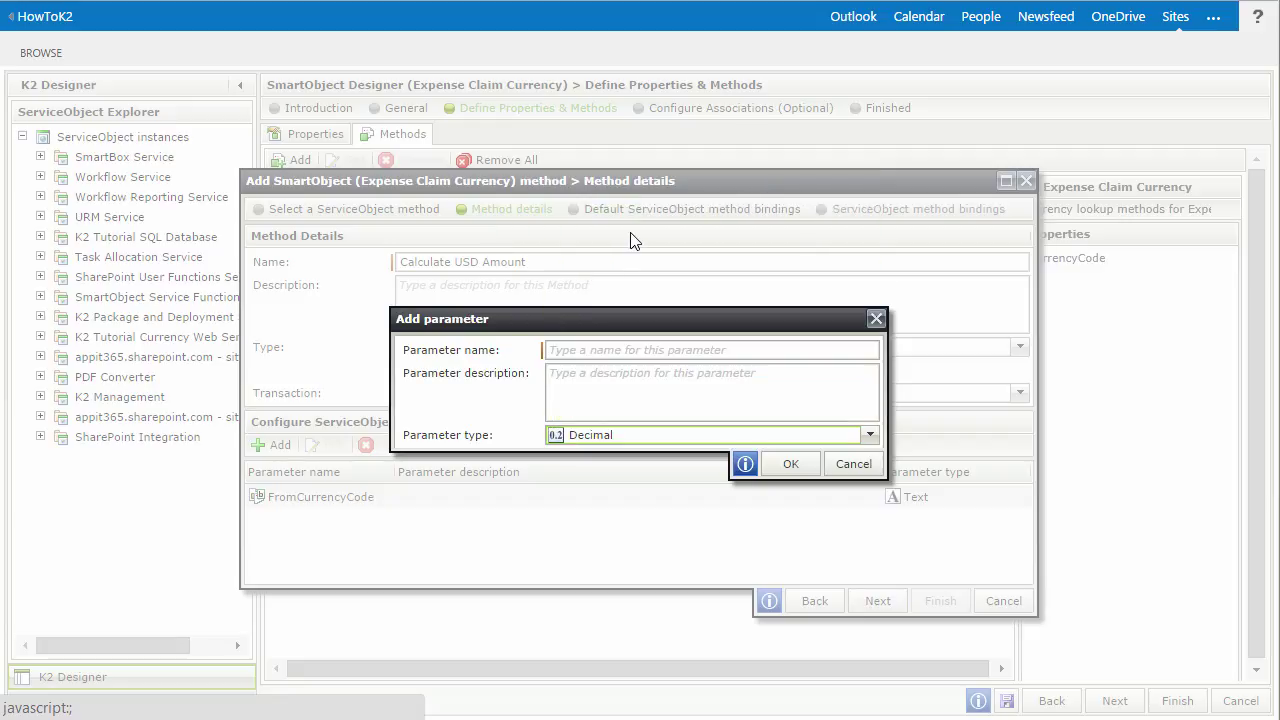
left_click(631, 352)
type("Amount")
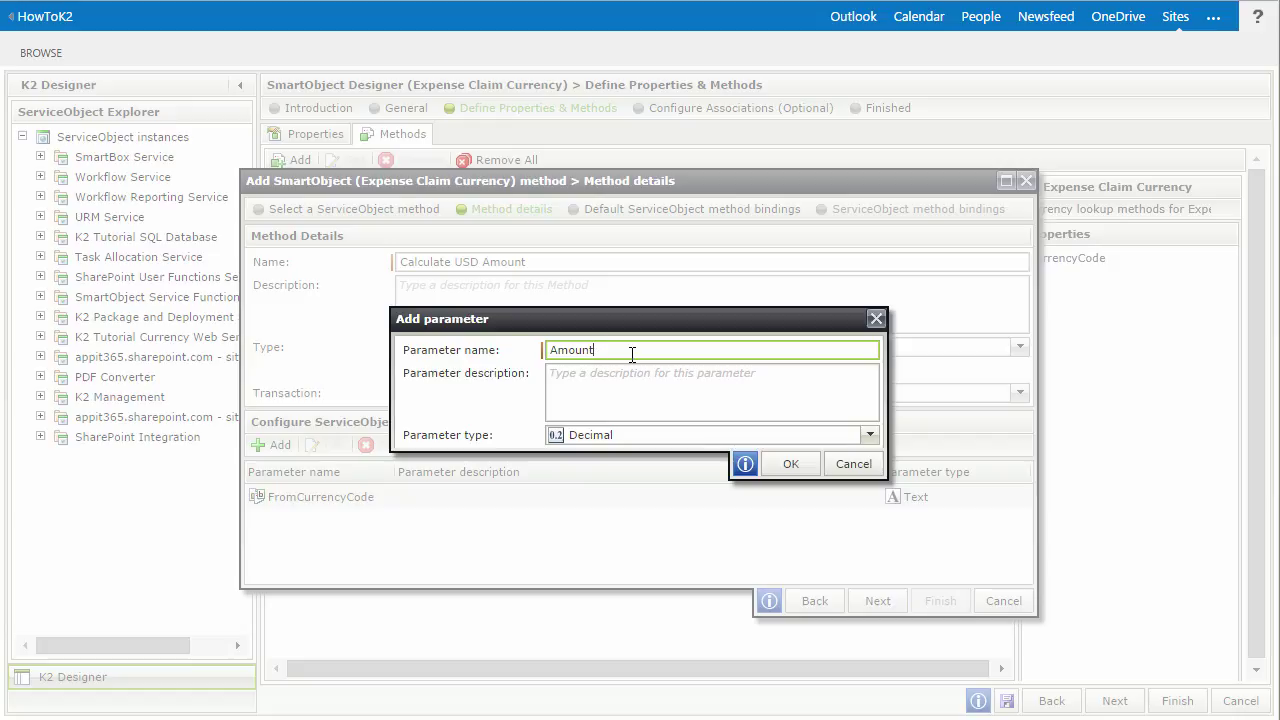
left_click(781, 466)
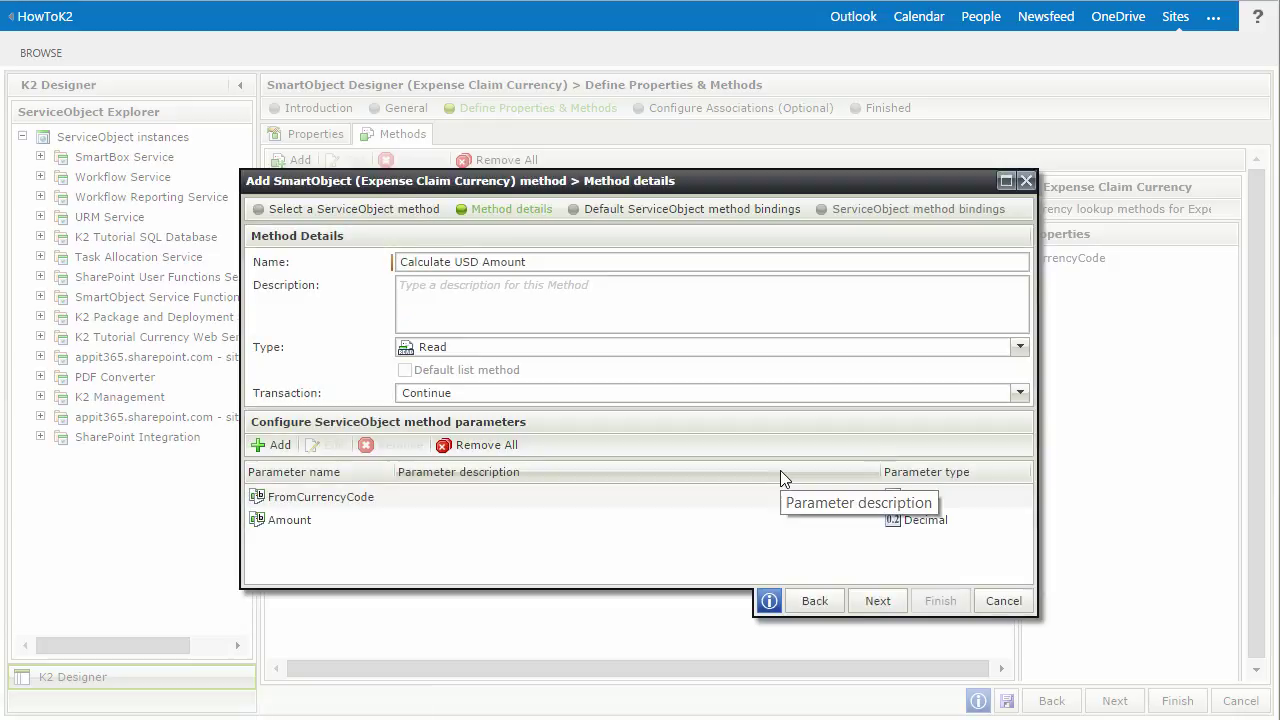
- Add a Date parameter of type Date/Time and proceed to the default method bindings
left_click(280, 445)
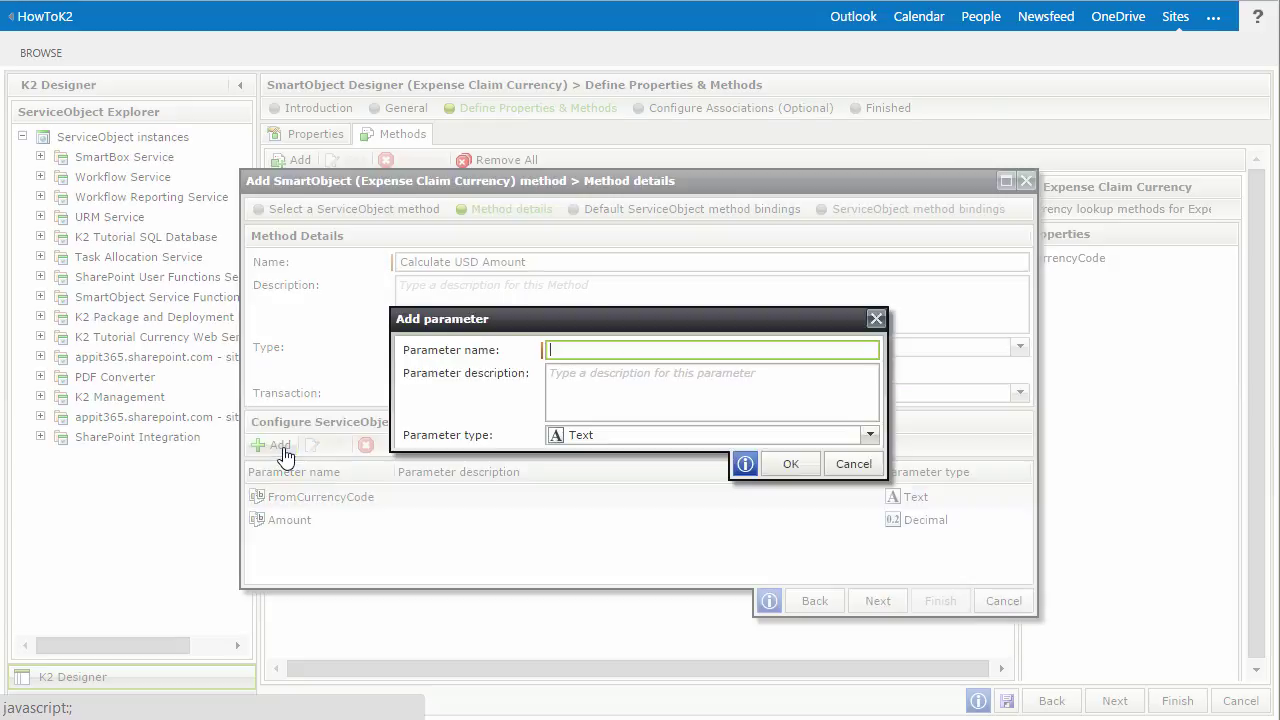
left_click(586, 435)
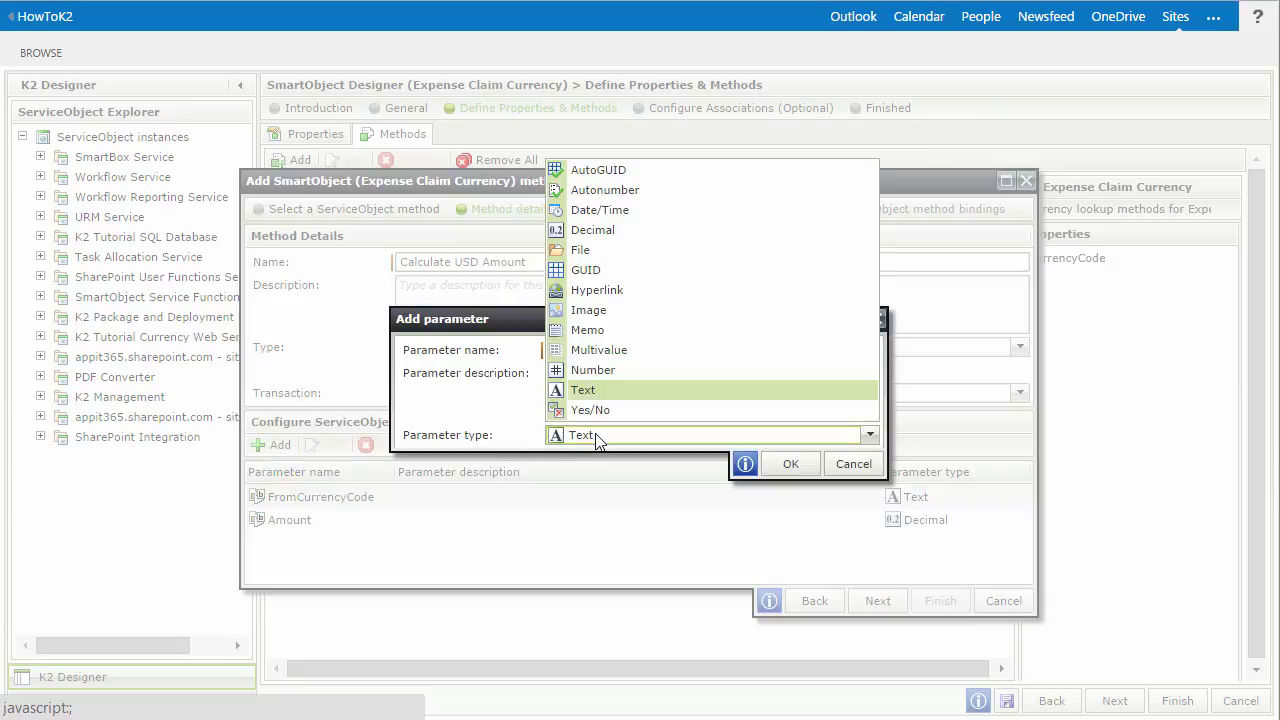
left_click(640, 211)
left_click(602, 348)
type("Date")
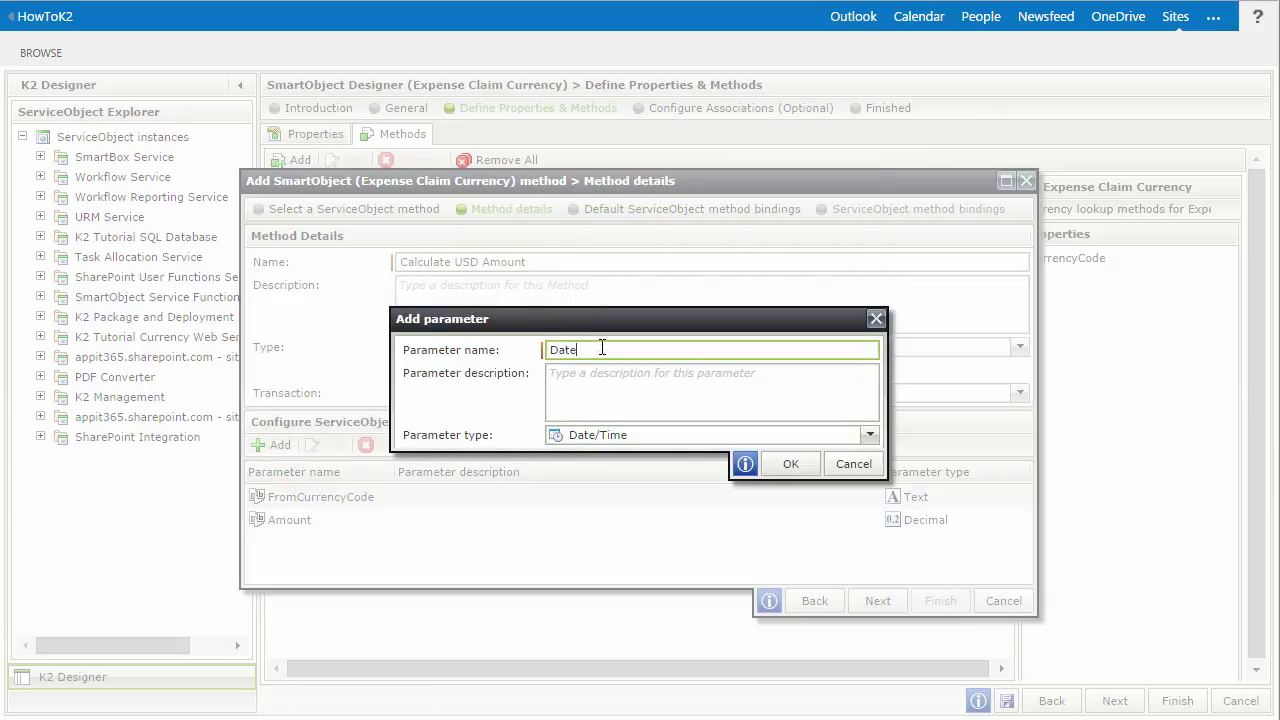
left_click(776, 461)
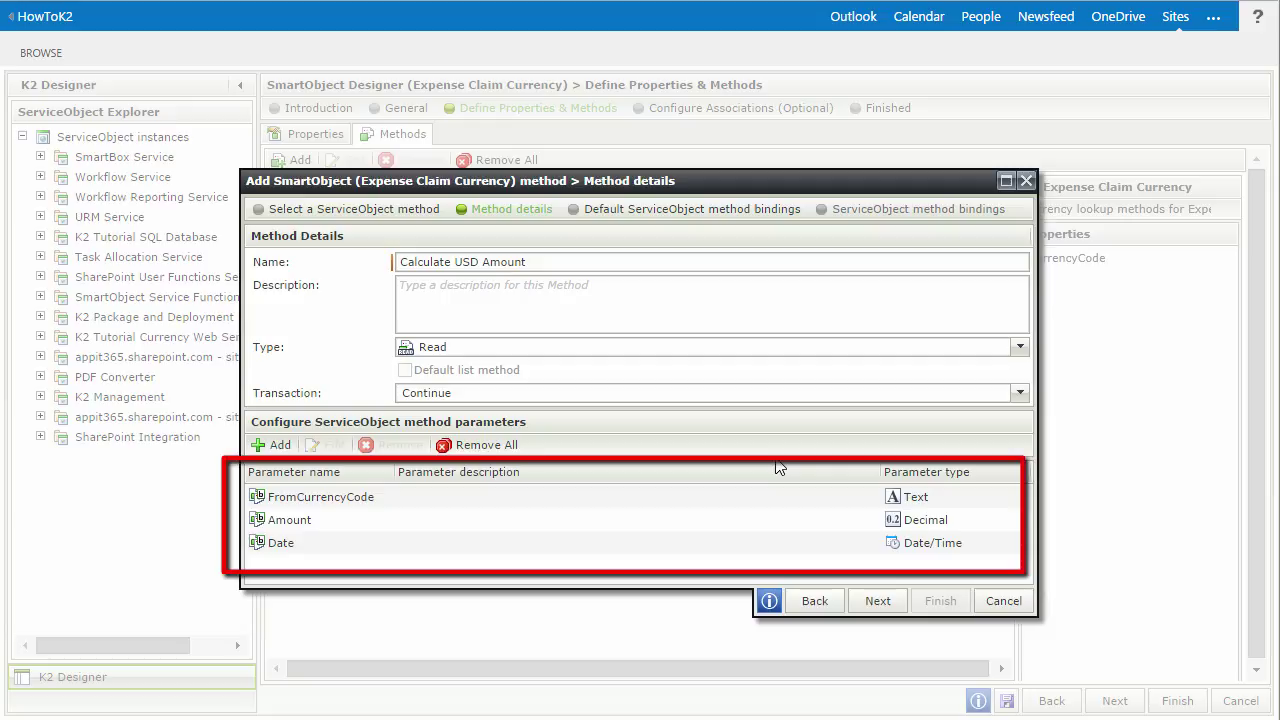
left_click(871, 600)
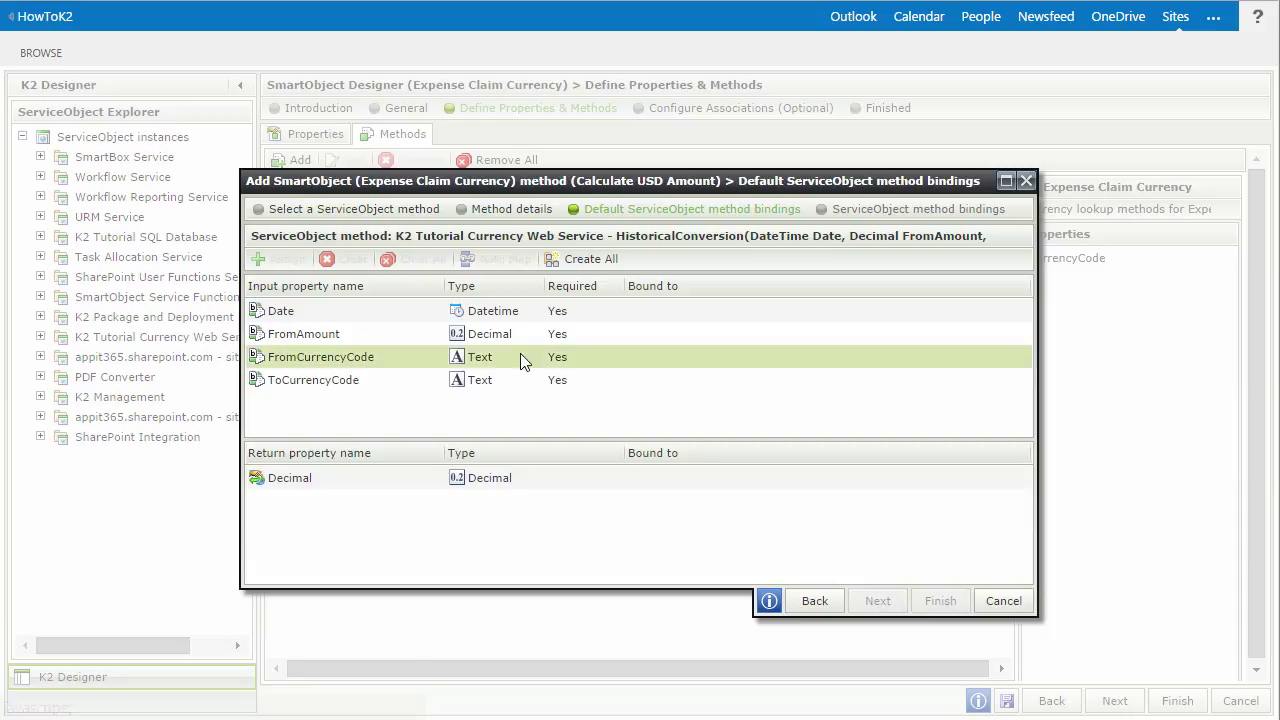
- Bind the HistoricalConversion Date input to the Date method parameter
left_click(512, 318)
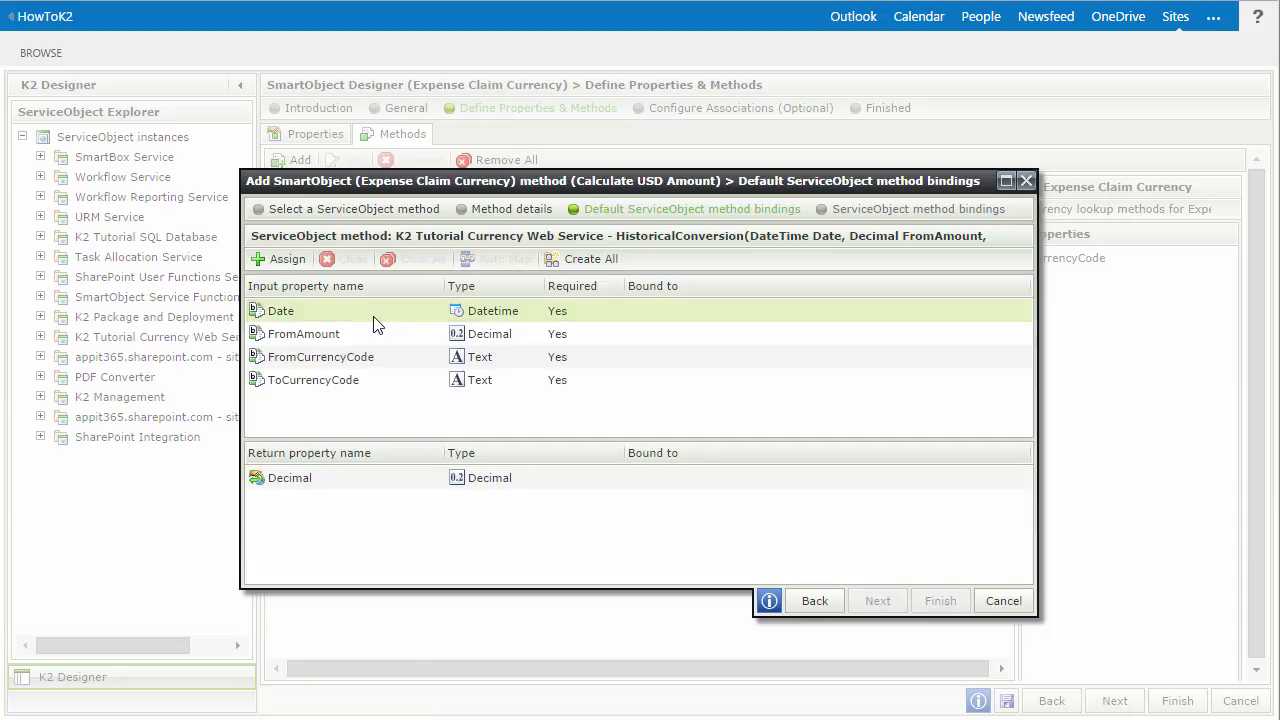
left_click(281, 262)
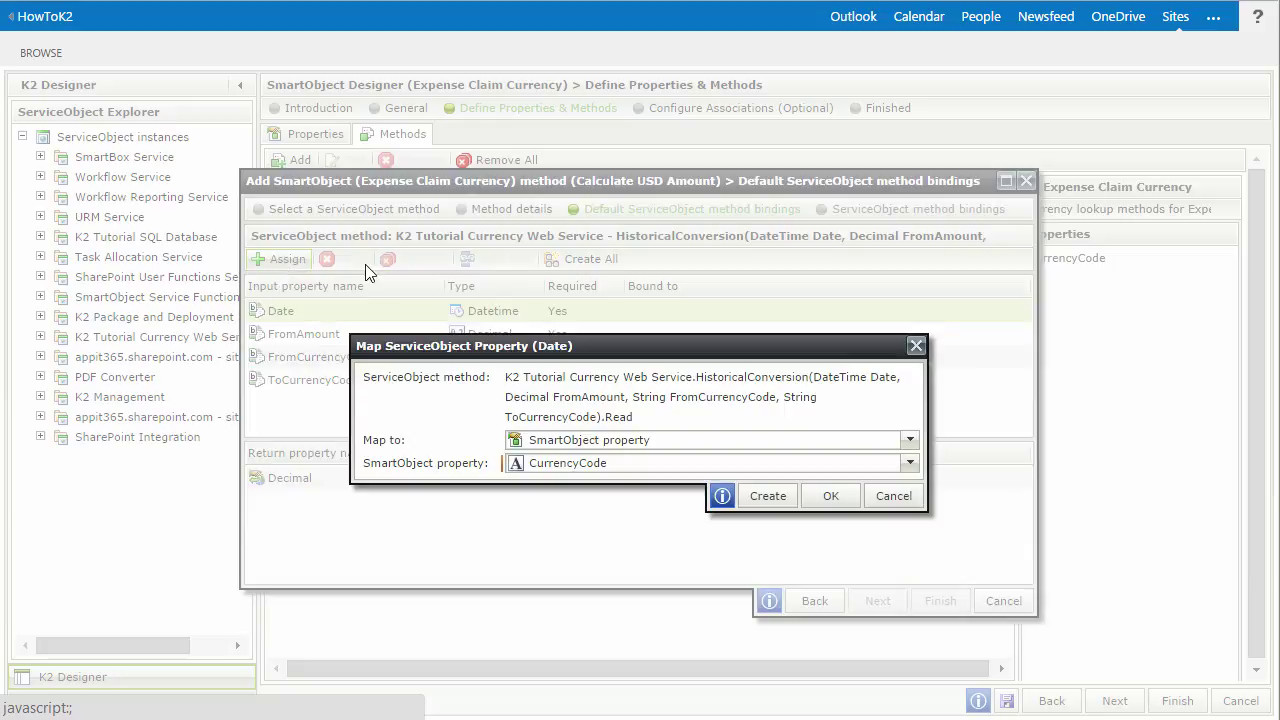
left_click(614, 446)
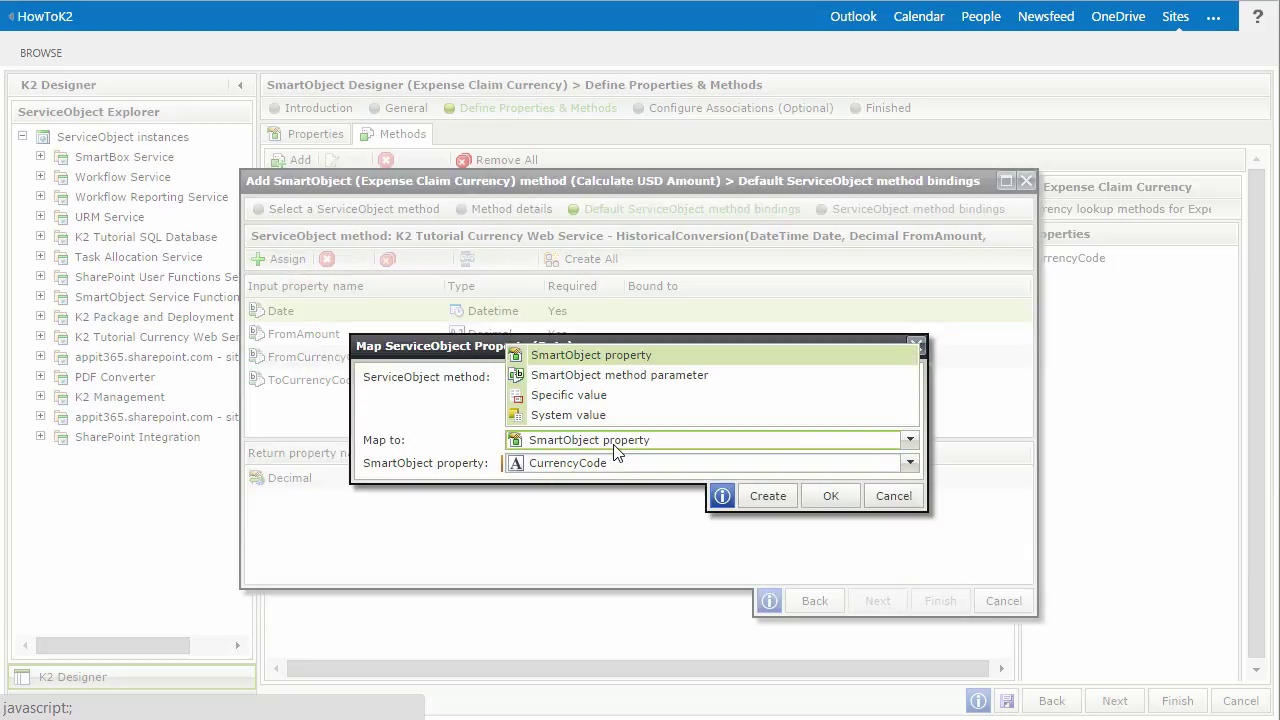
left_click(630, 377)
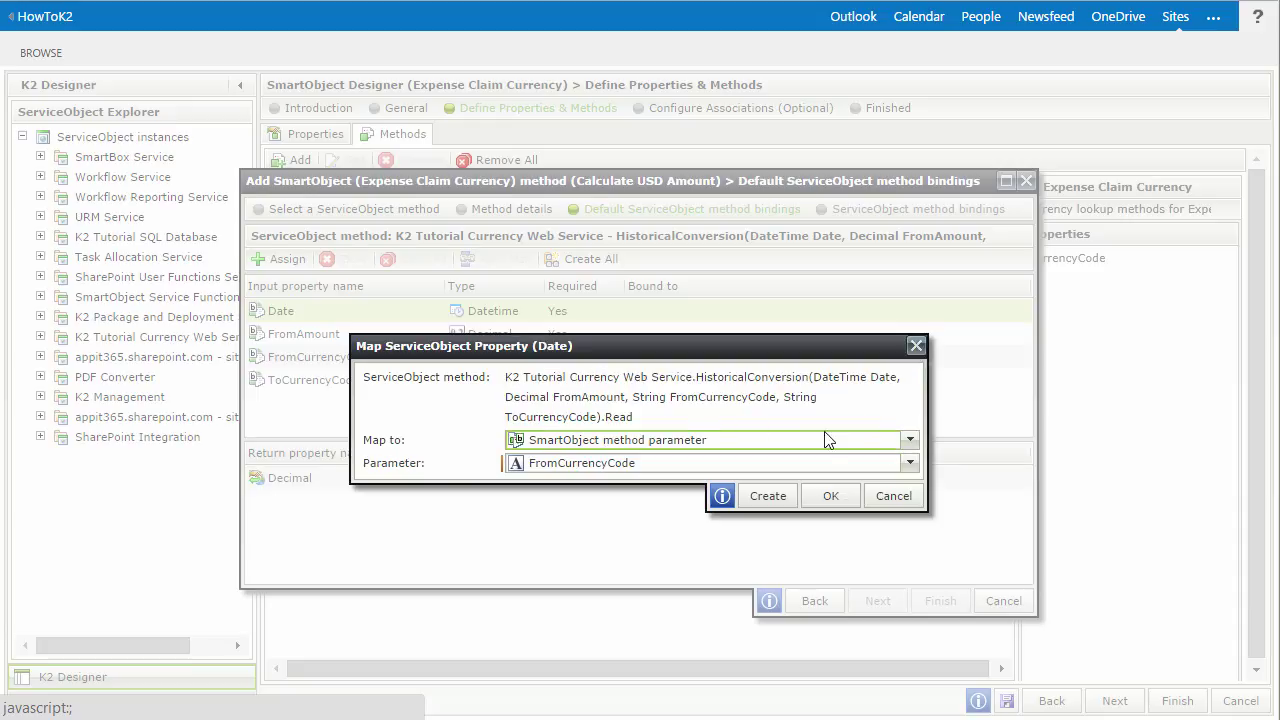
left_click(909, 464)
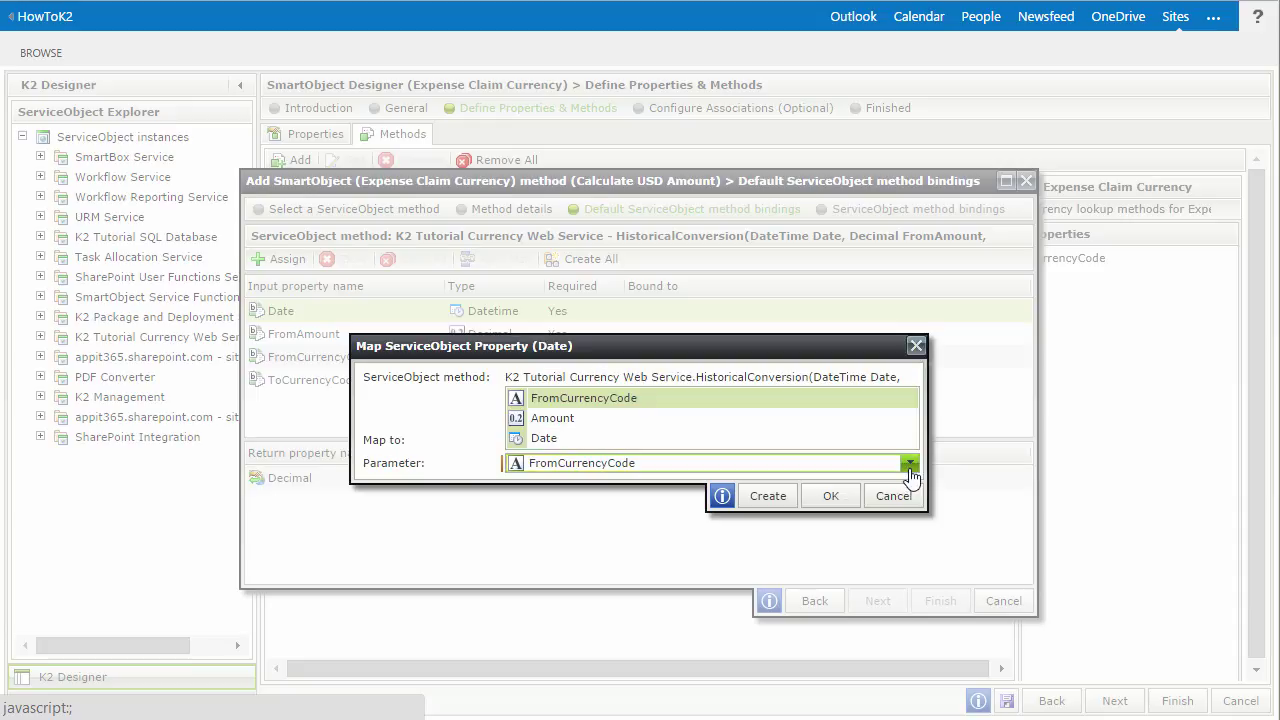
left_click(761, 446)
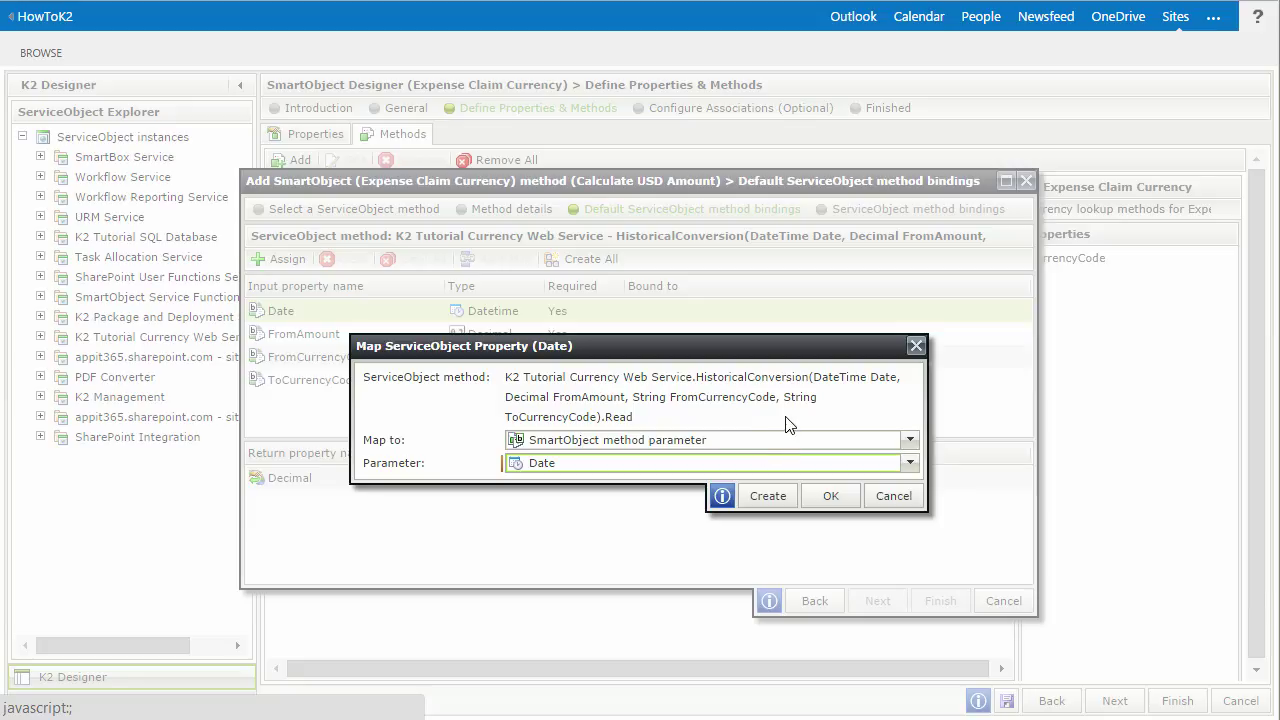
left_click(833, 495)
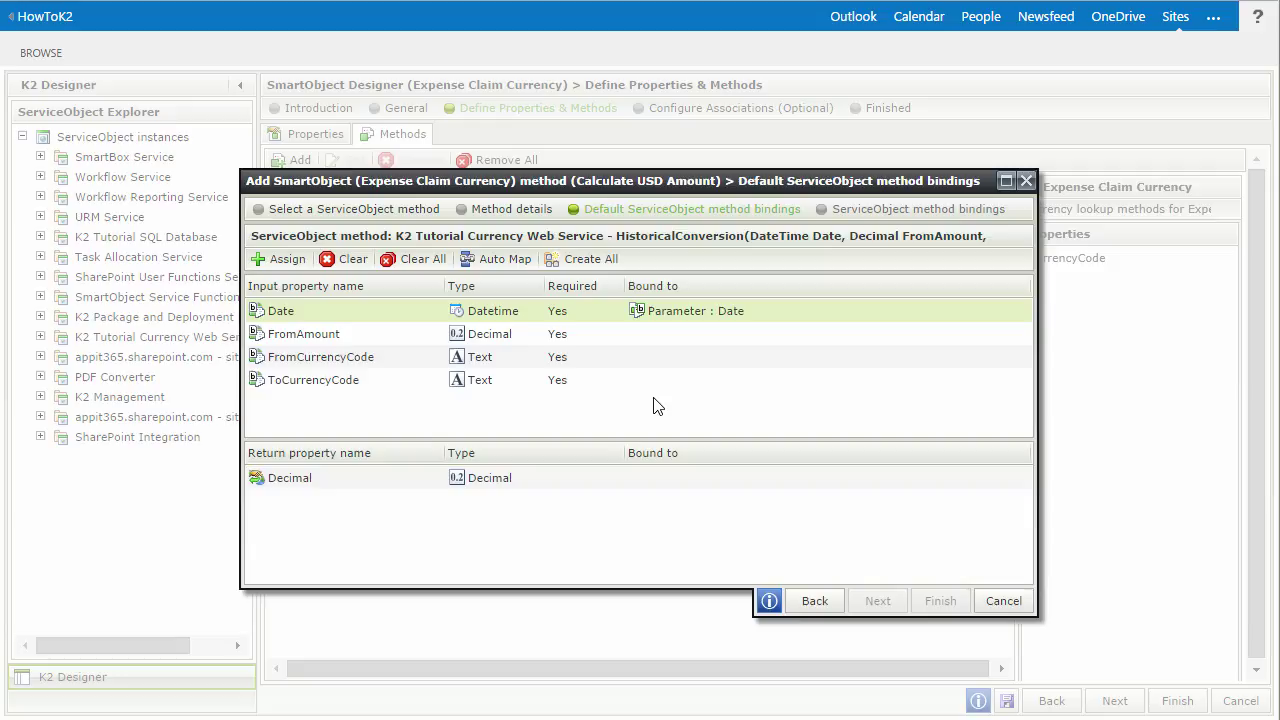
- Bind the FromAmount input to the Amount method parameter
left_click(652, 334)
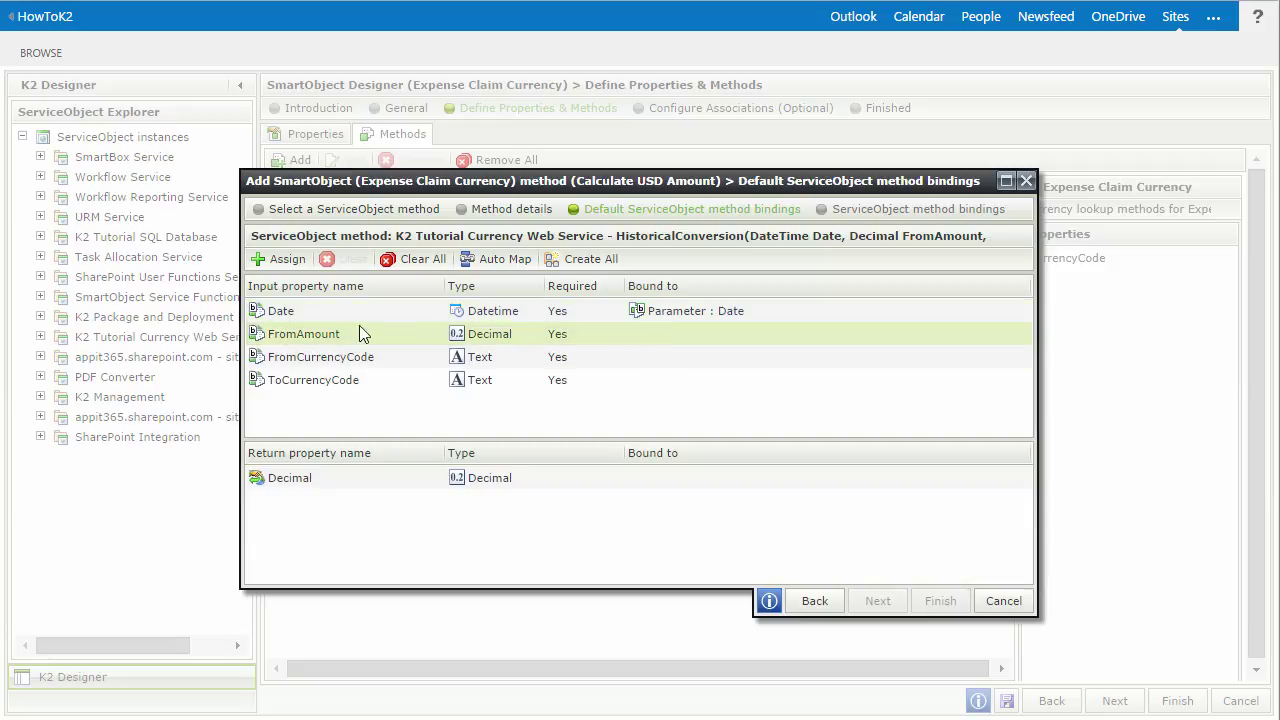
left_click(300, 266)
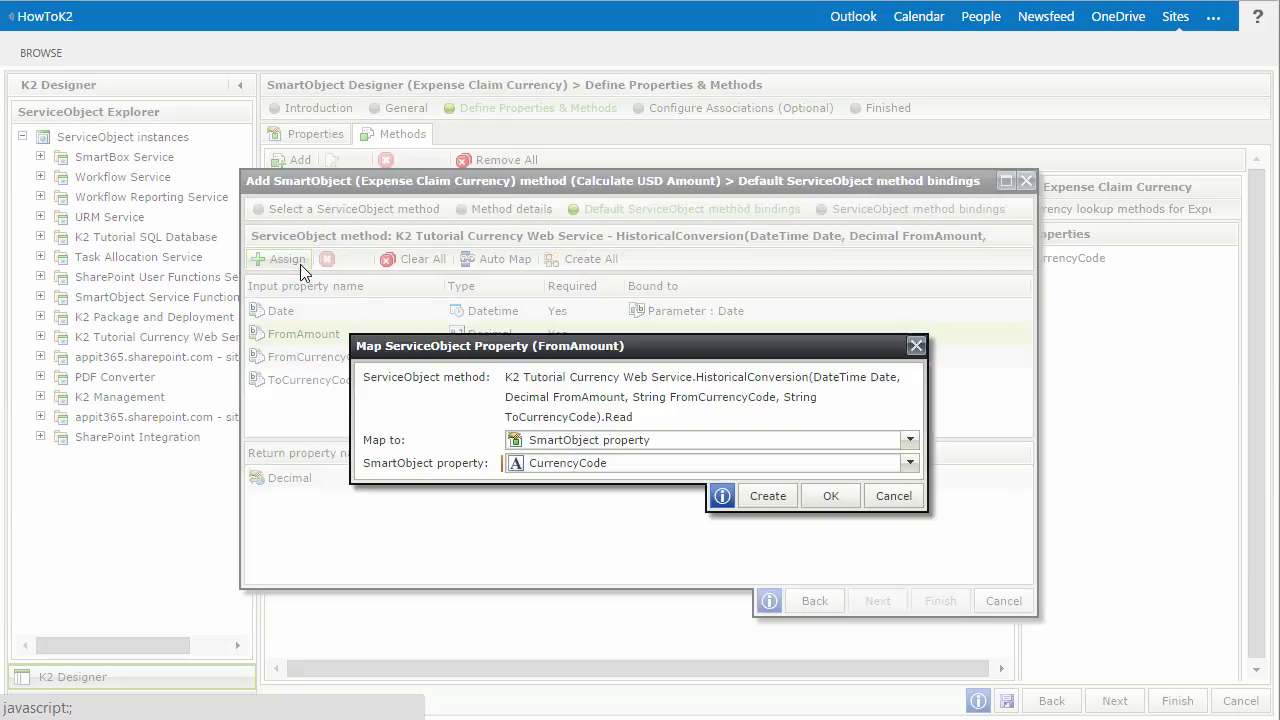
left_click(585, 445)
left_click(618, 377)
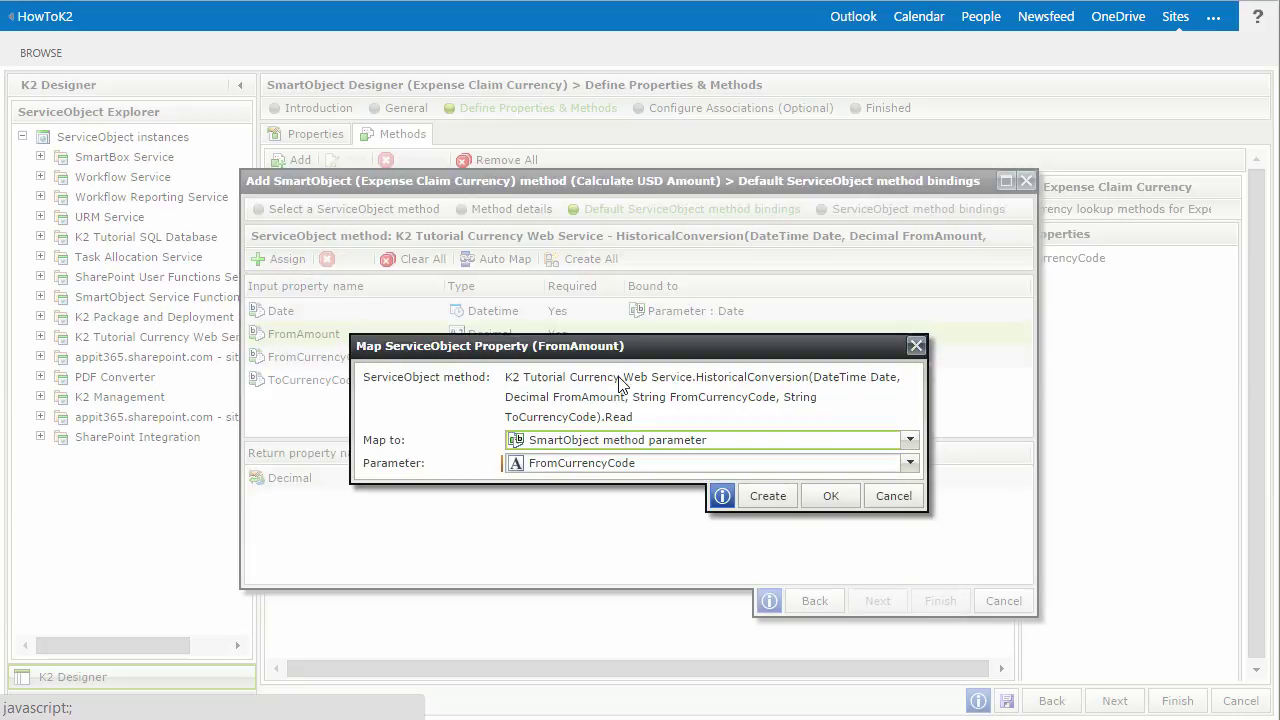
left_click(630, 466)
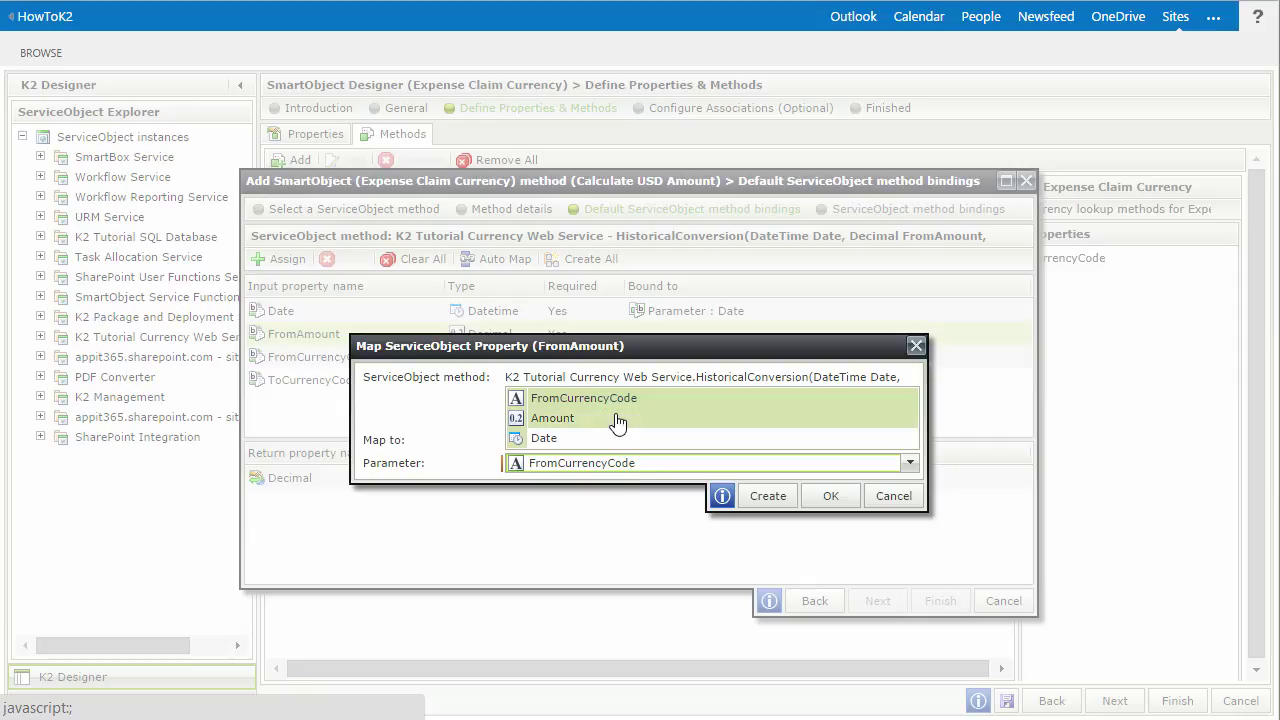
left_click(618, 420)
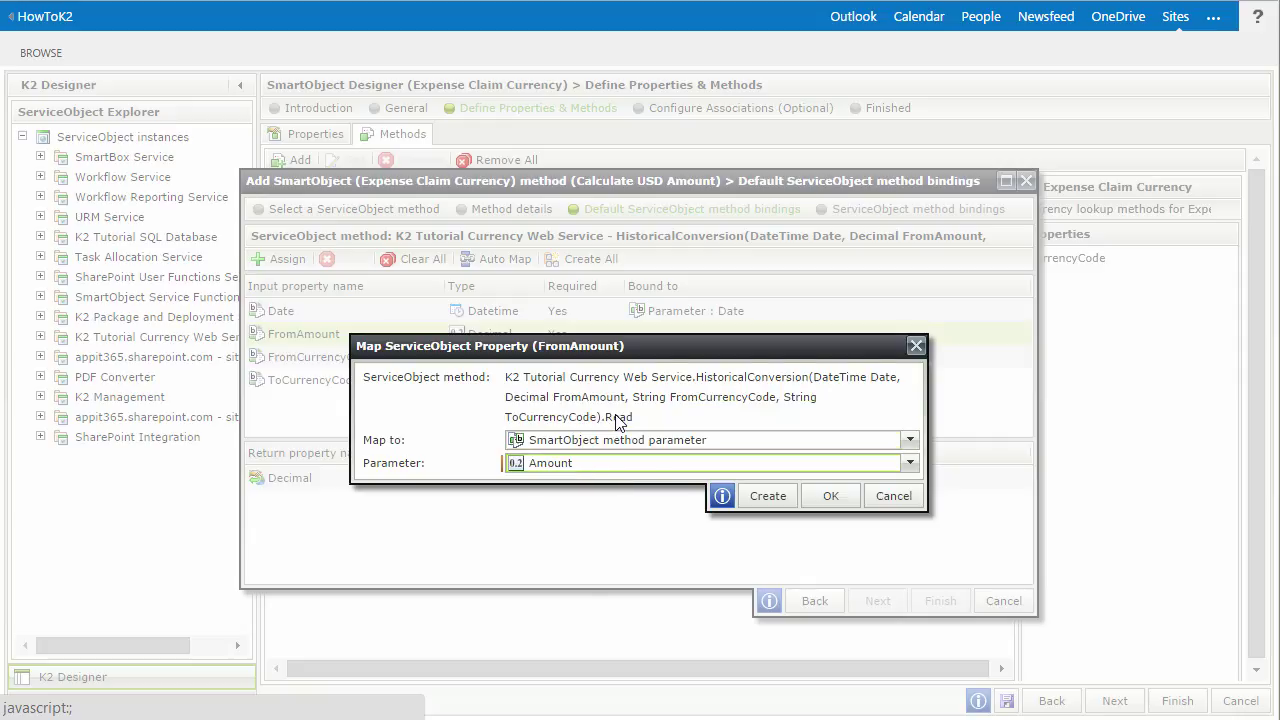
left_click(835, 497)
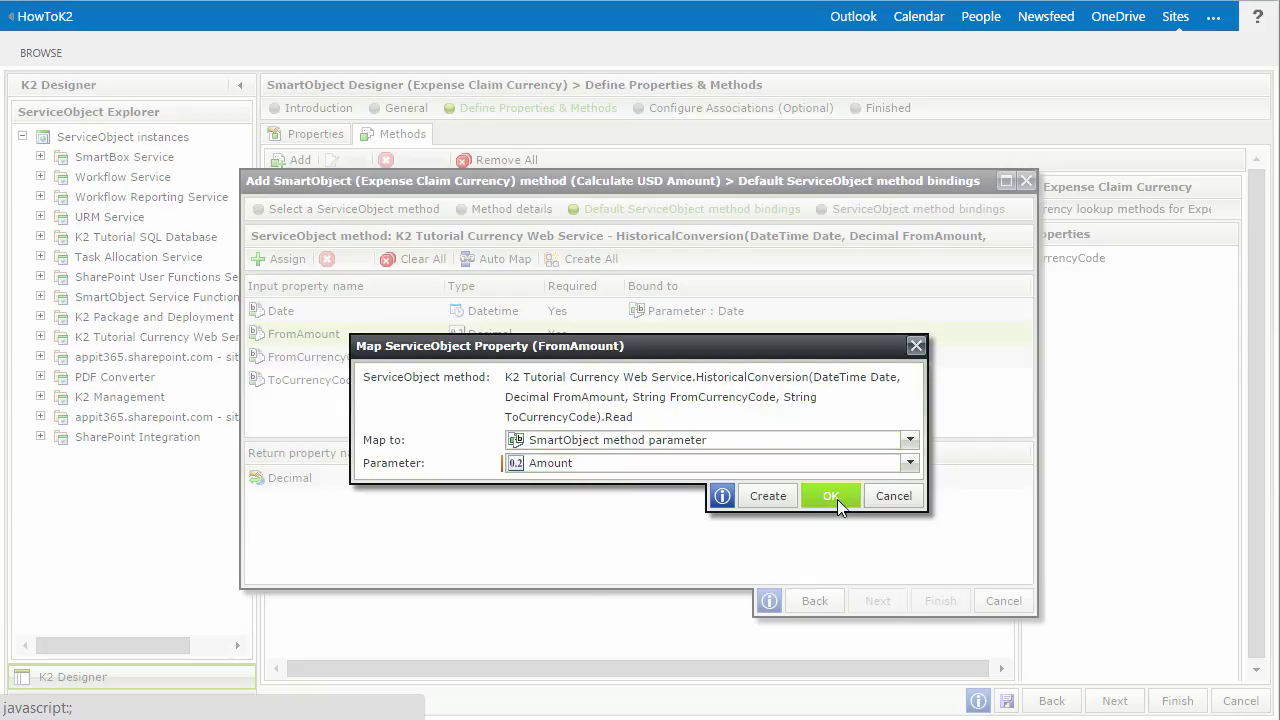
left_click(641, 362)
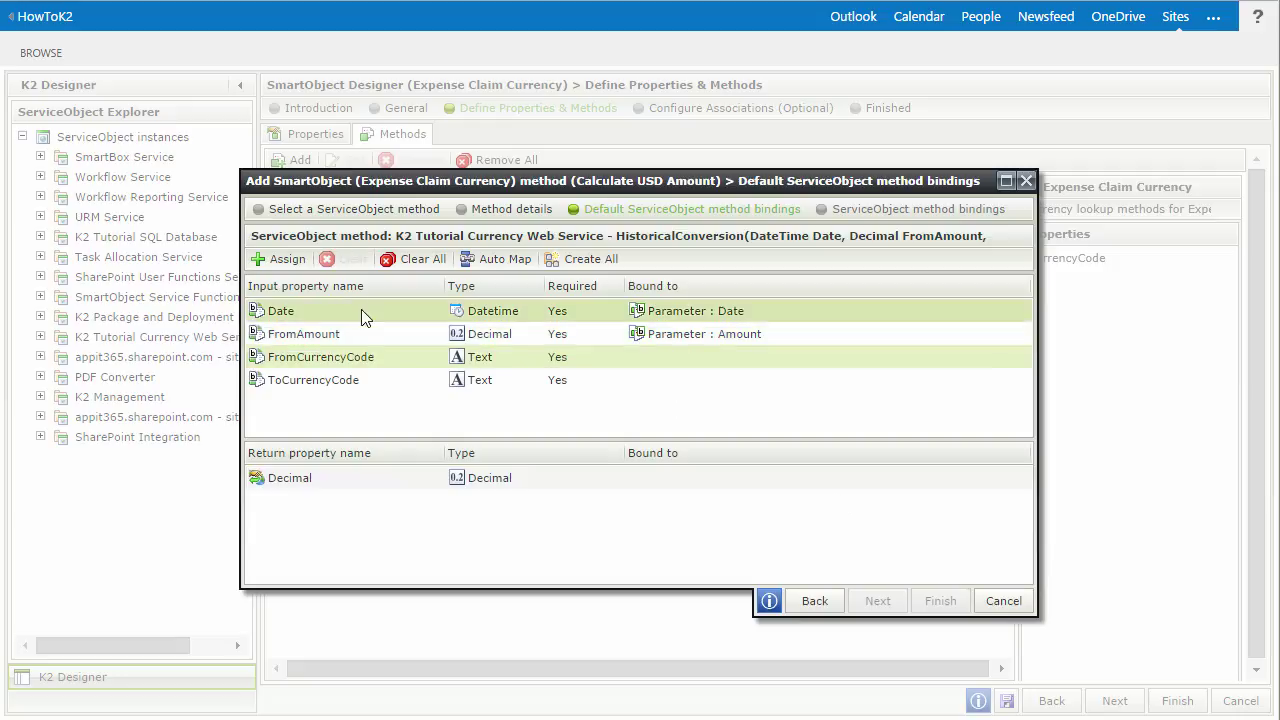
- Bind the FromCurrencyCode input to the matching FromCurrencyCode method parameter
left_click(288, 264)
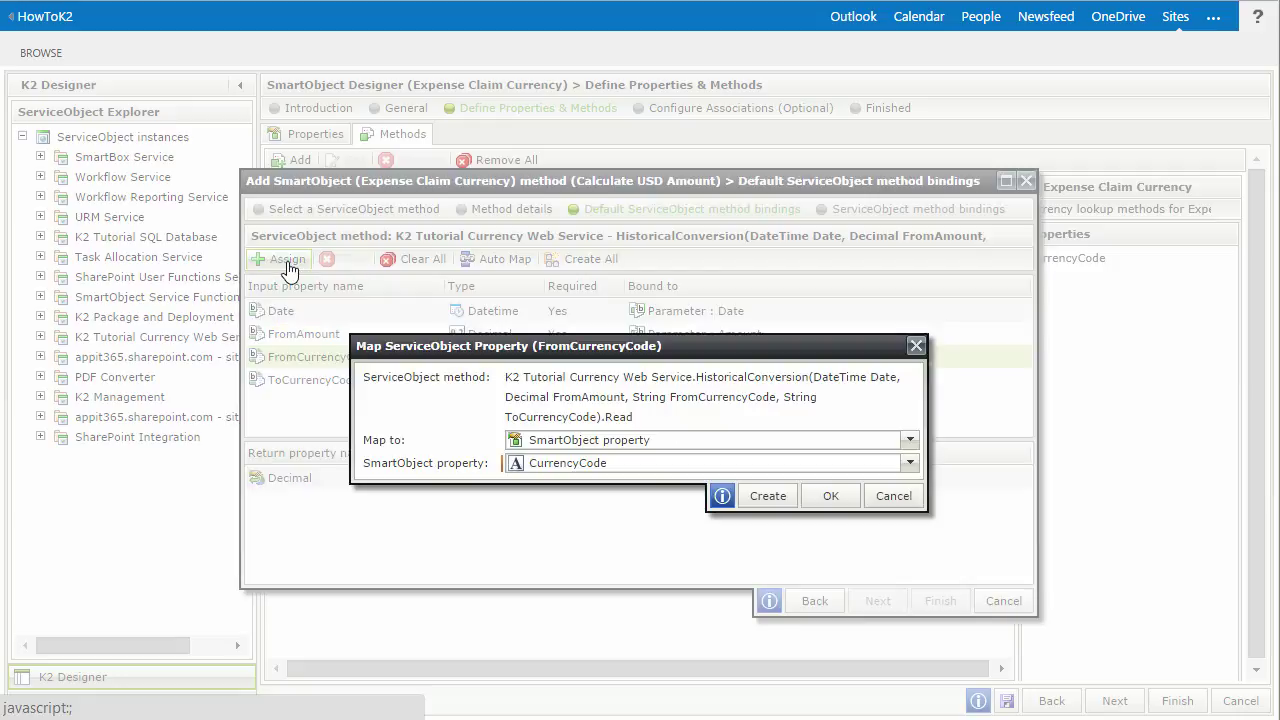
left_click(552, 440)
left_click(592, 378)
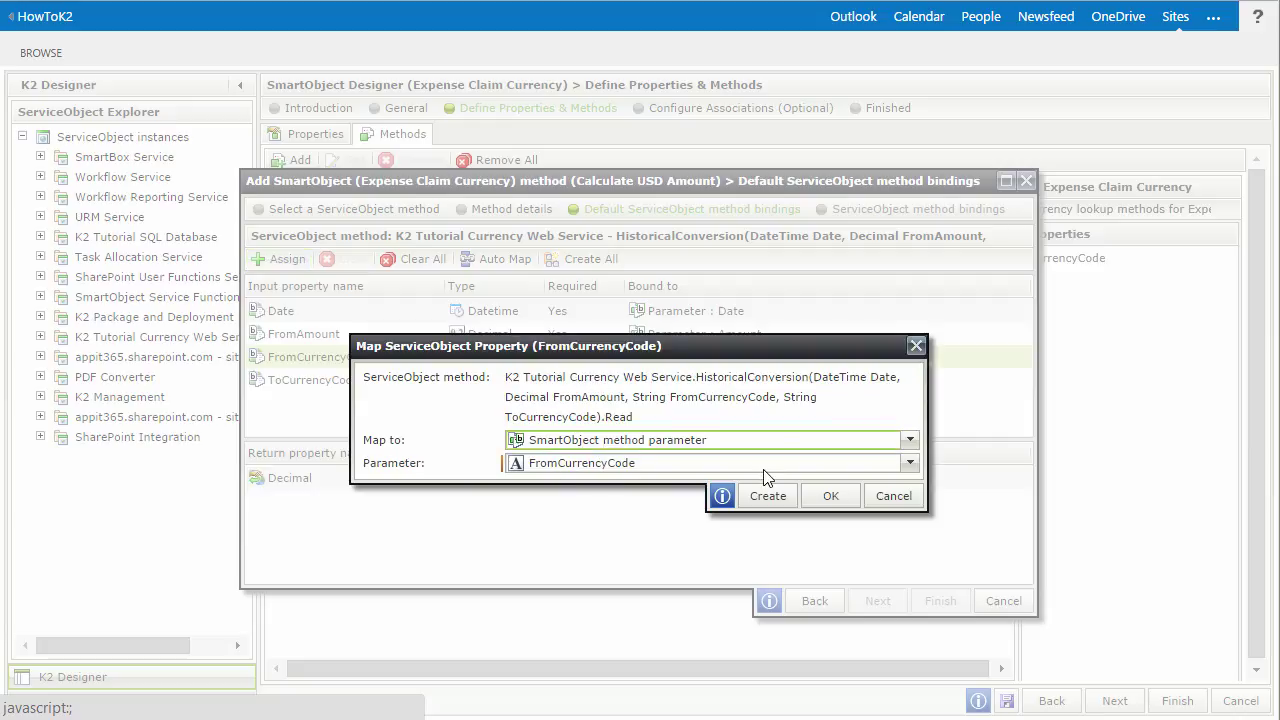
left_click(818, 495)
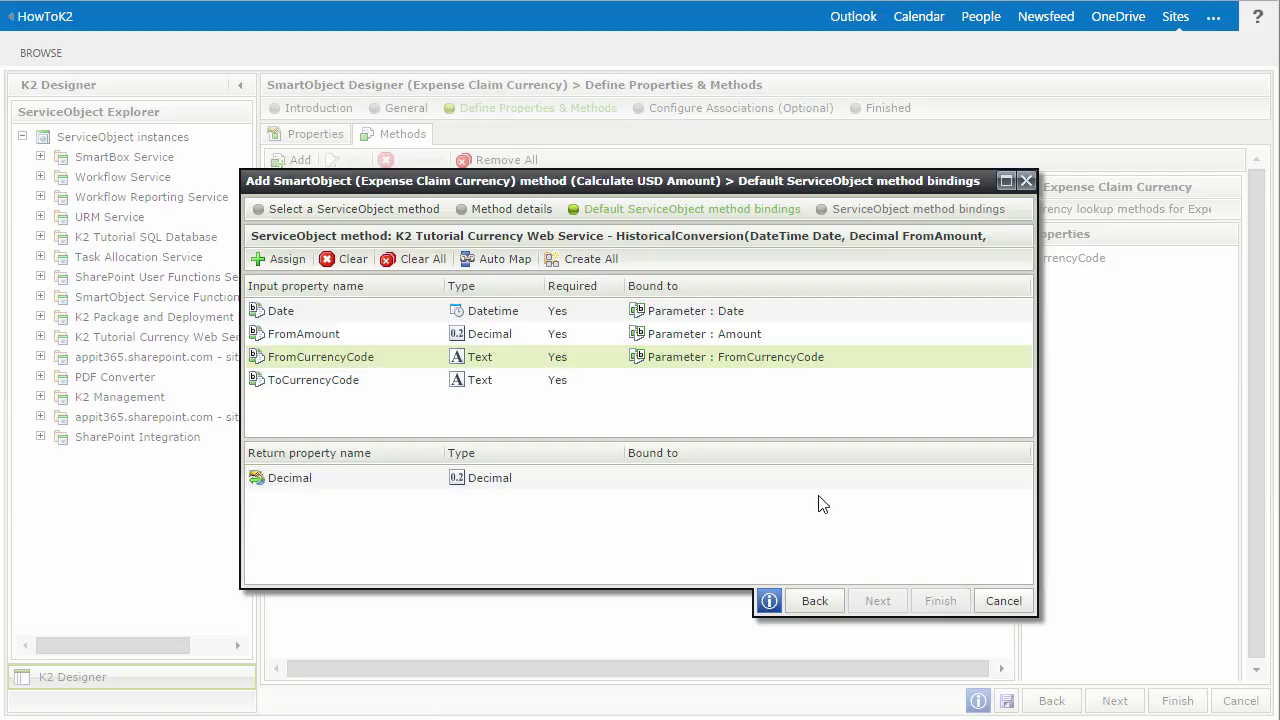
- Map the ToCurrencyCode input to the specific value USD
left_click(603, 392)
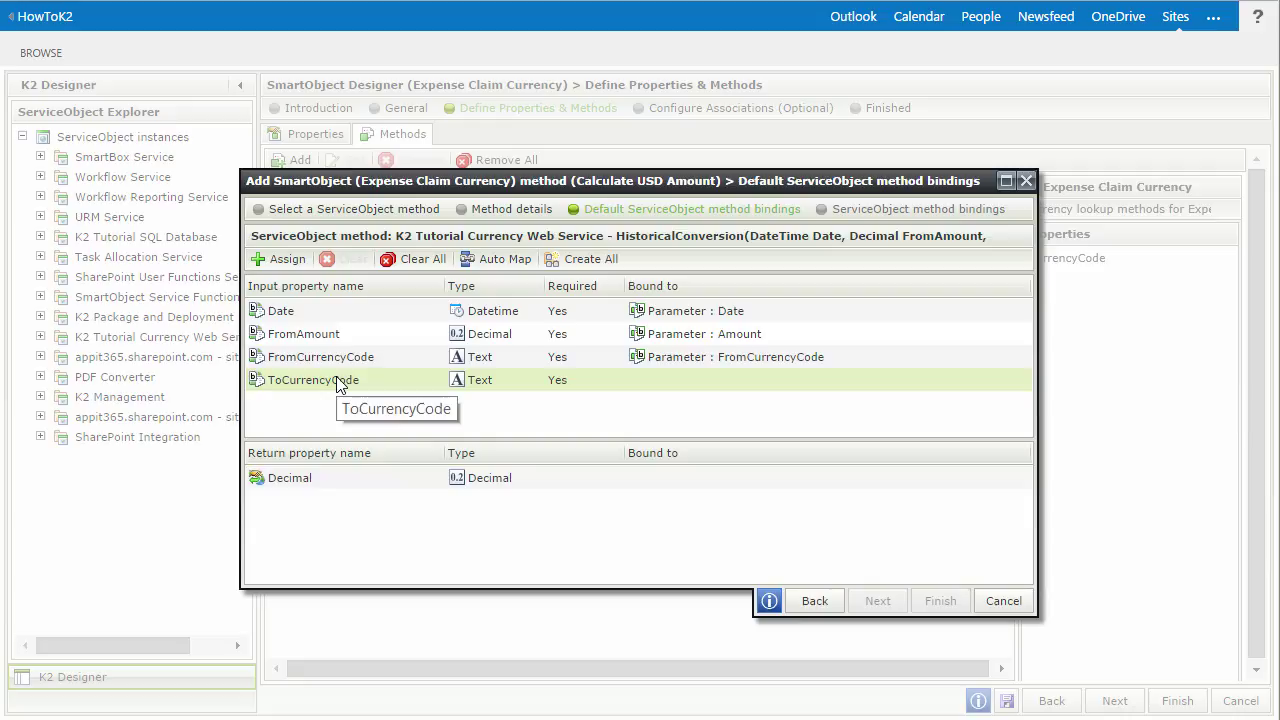
left_click(285, 260)
left_click(589, 441)
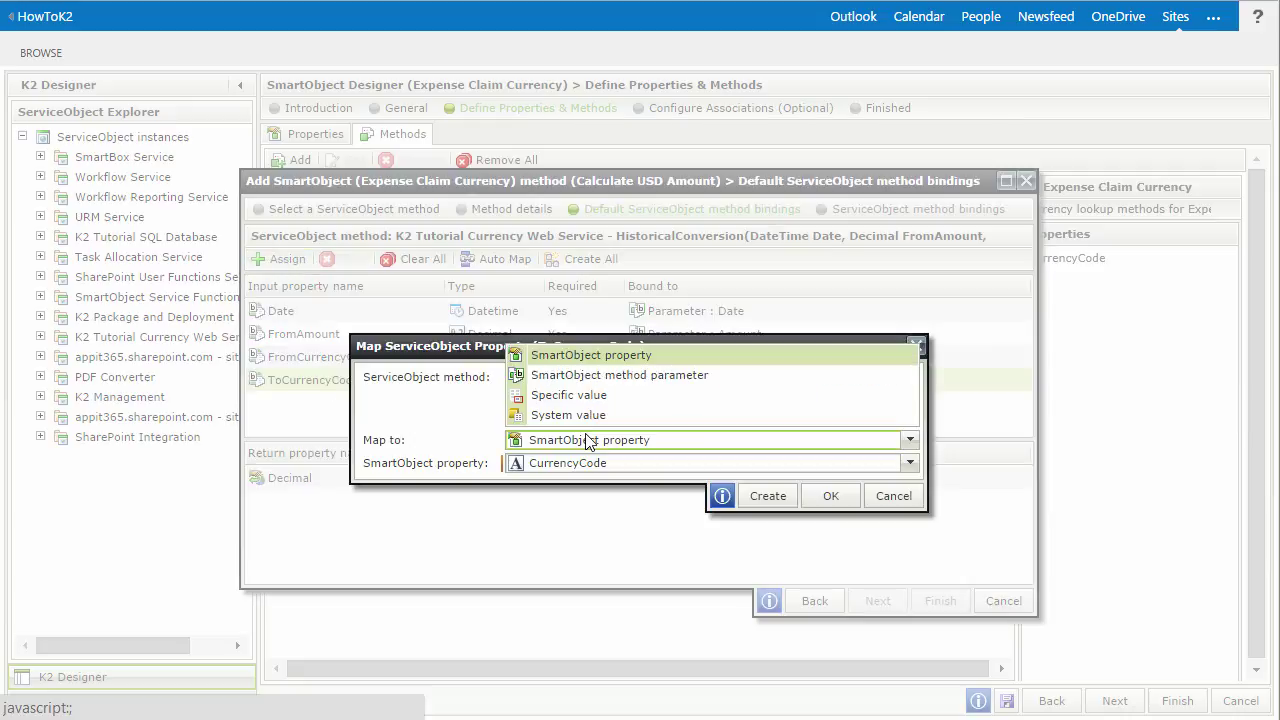
left_click(585, 396)
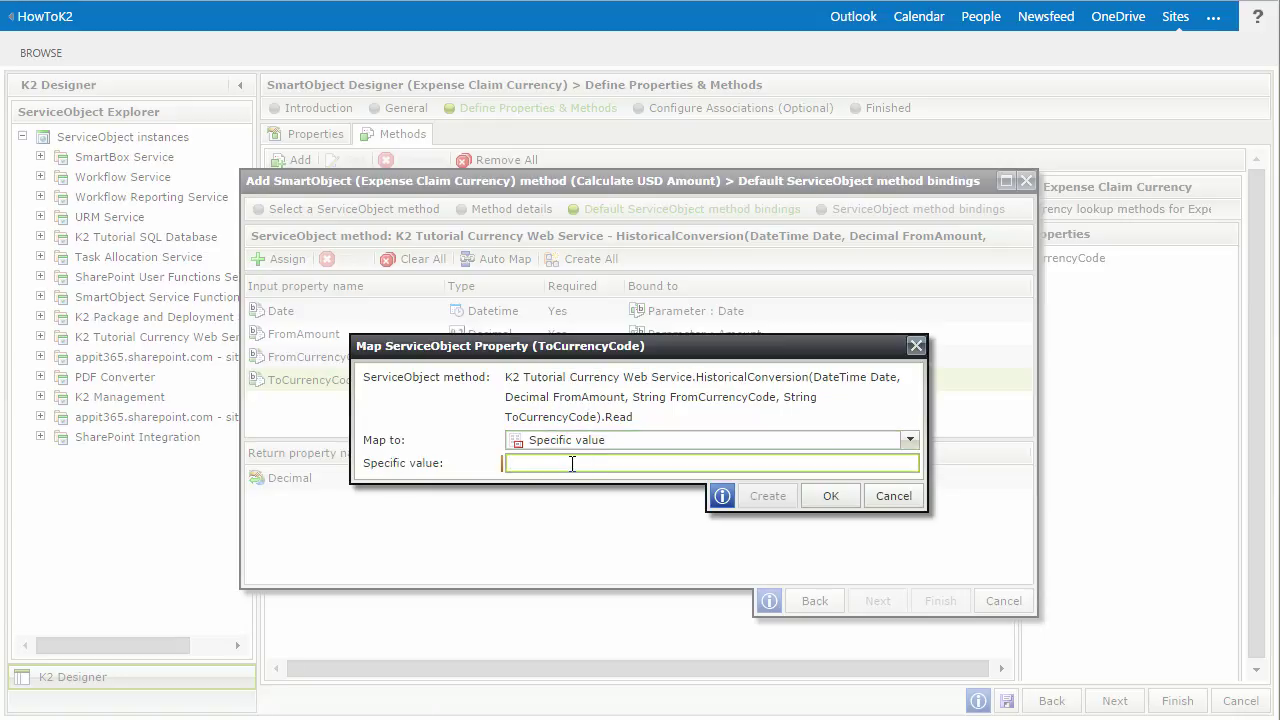
type("USD")
- Confirm ToCurrencyCode as USD, then map the Decimal return to a new 'USD Amount' property
left_click(834, 497)
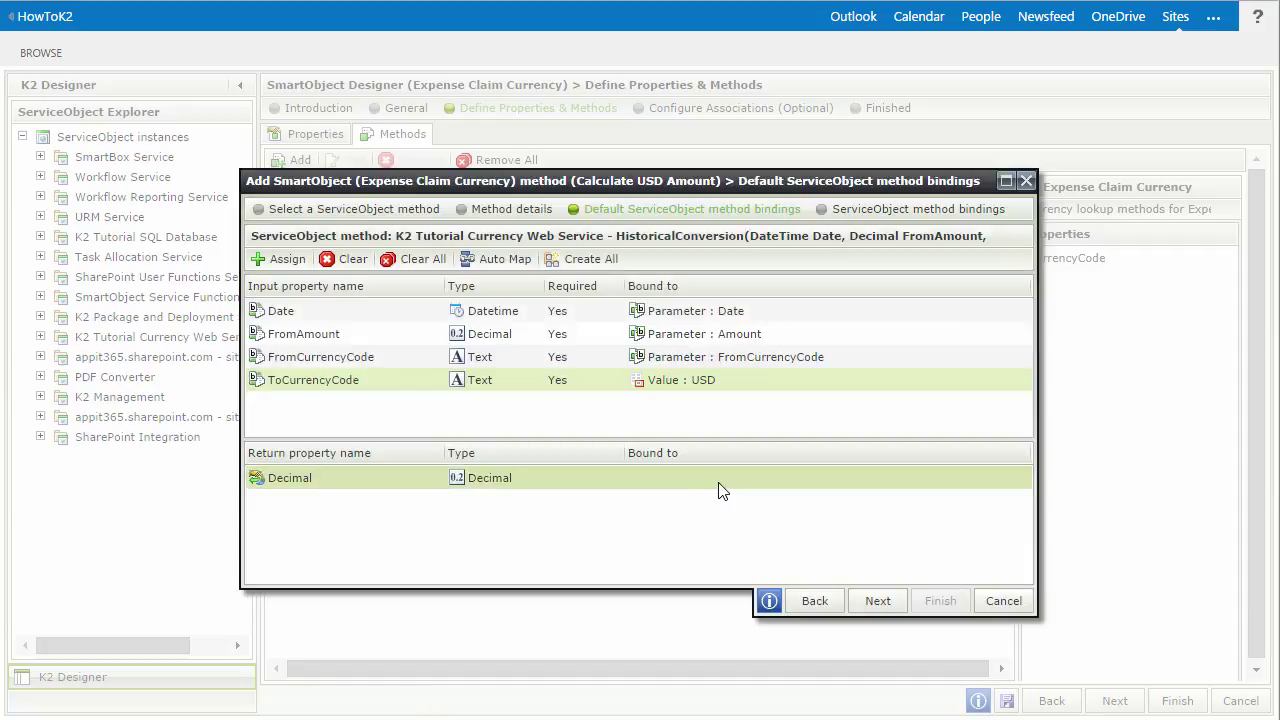
left_click(722, 489)
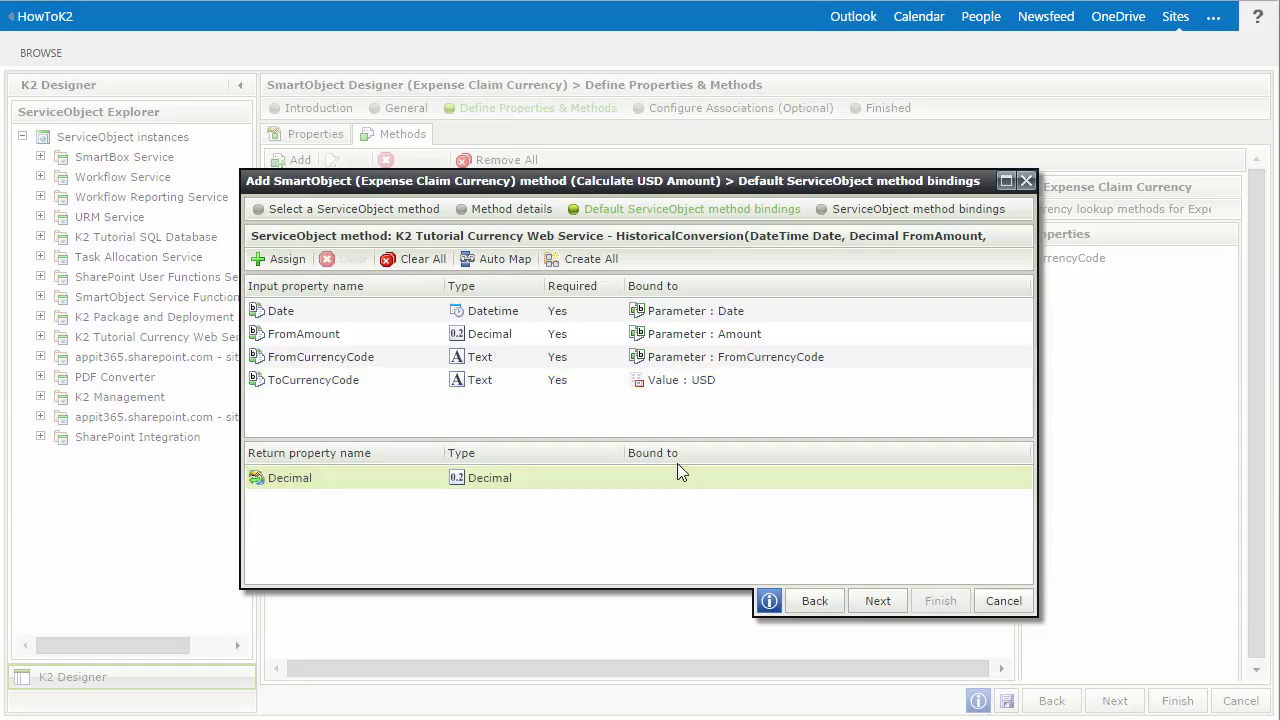
left_click(295, 261)
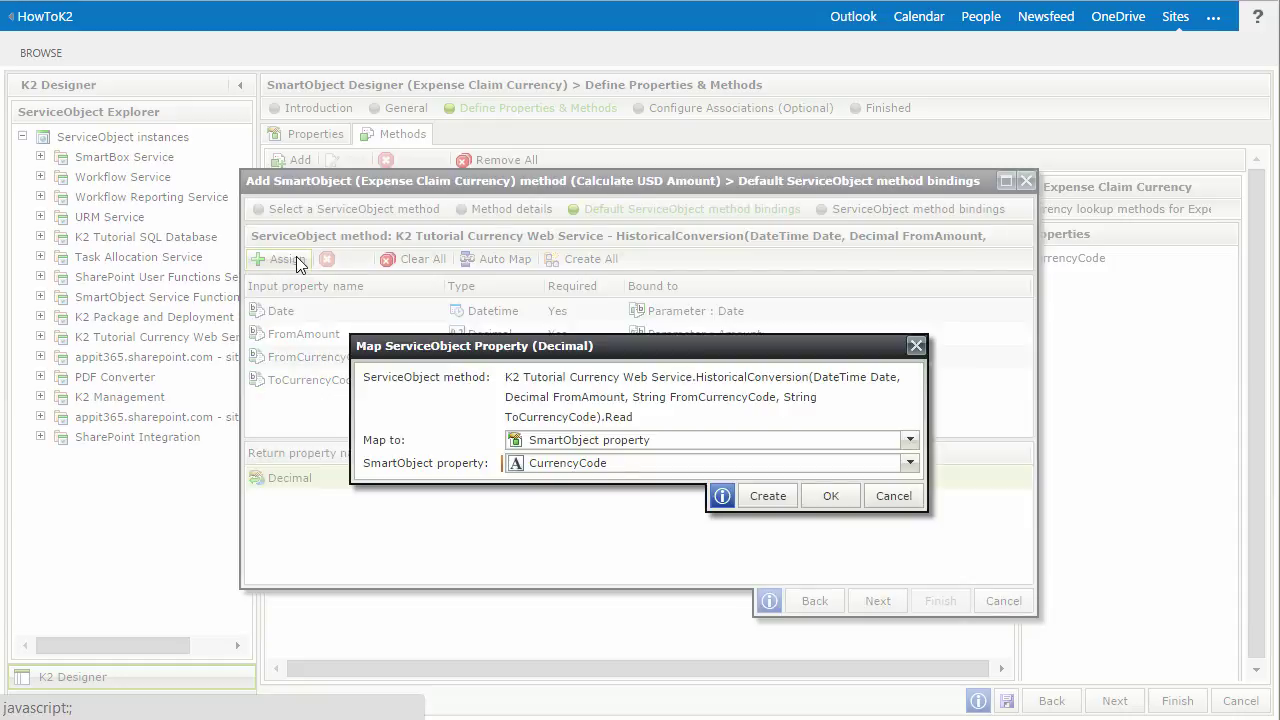
left_click(643, 446)
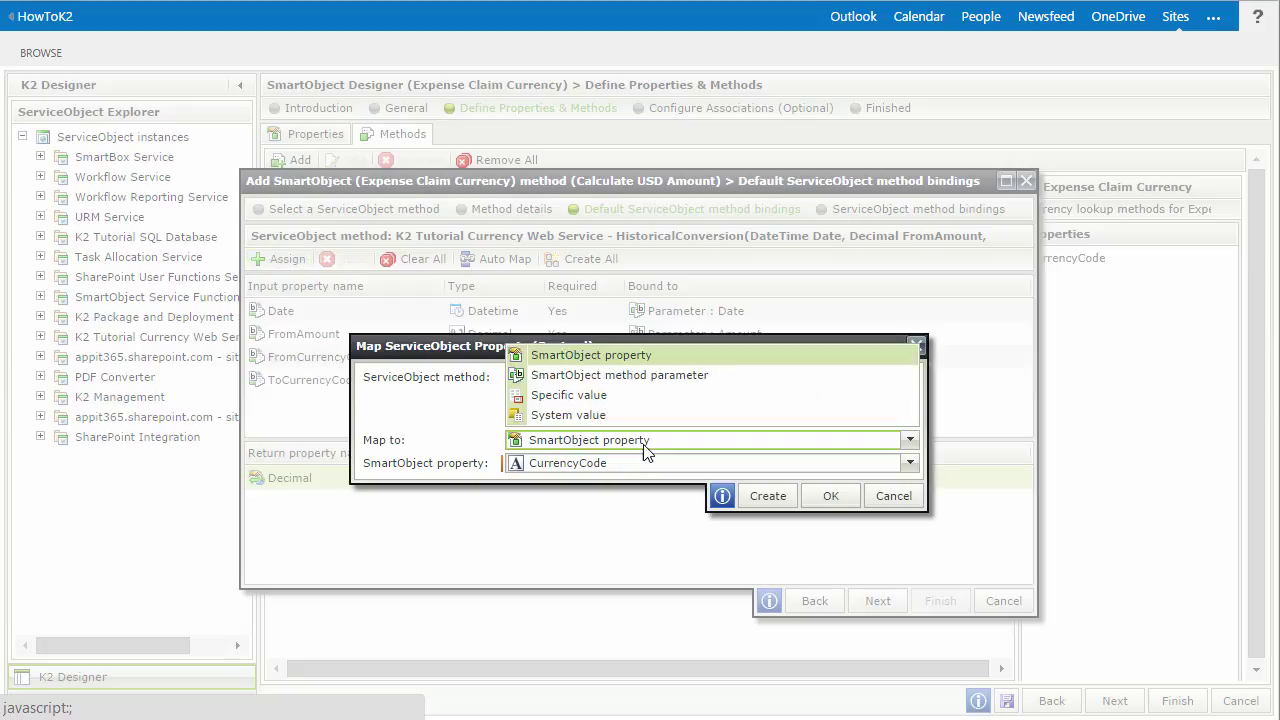
left_click(645, 450)
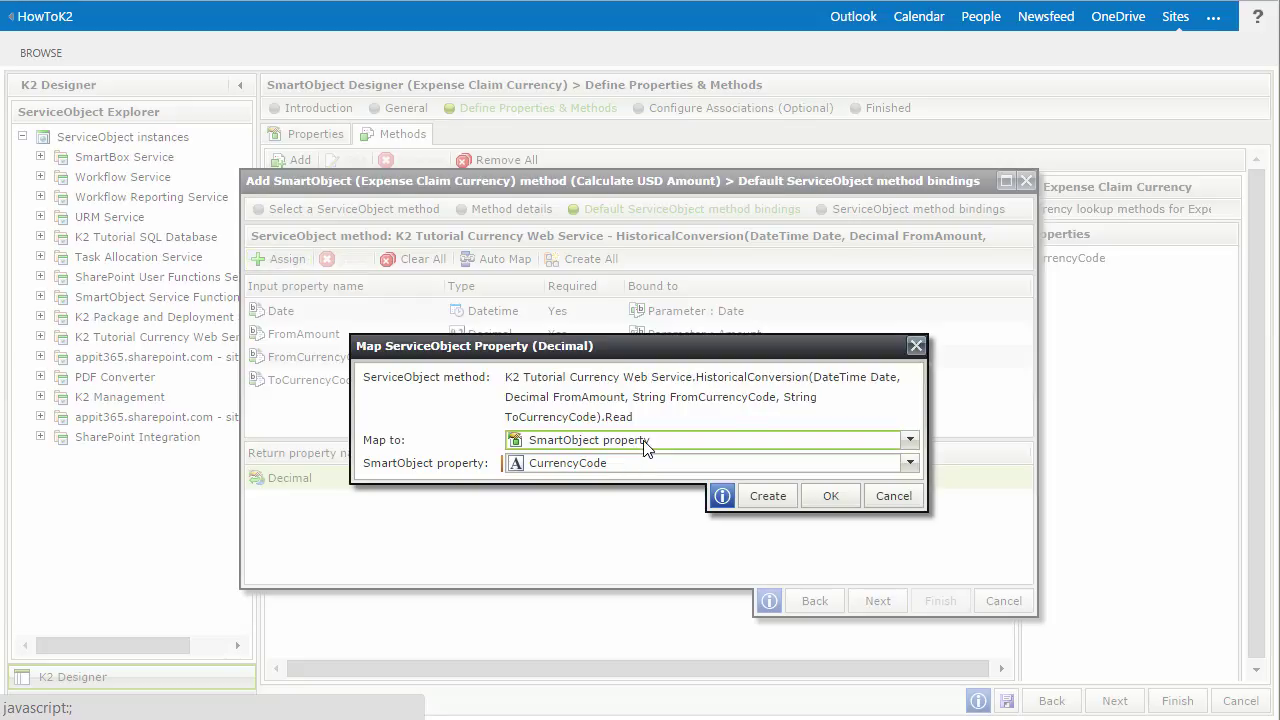
left_click(764, 495)
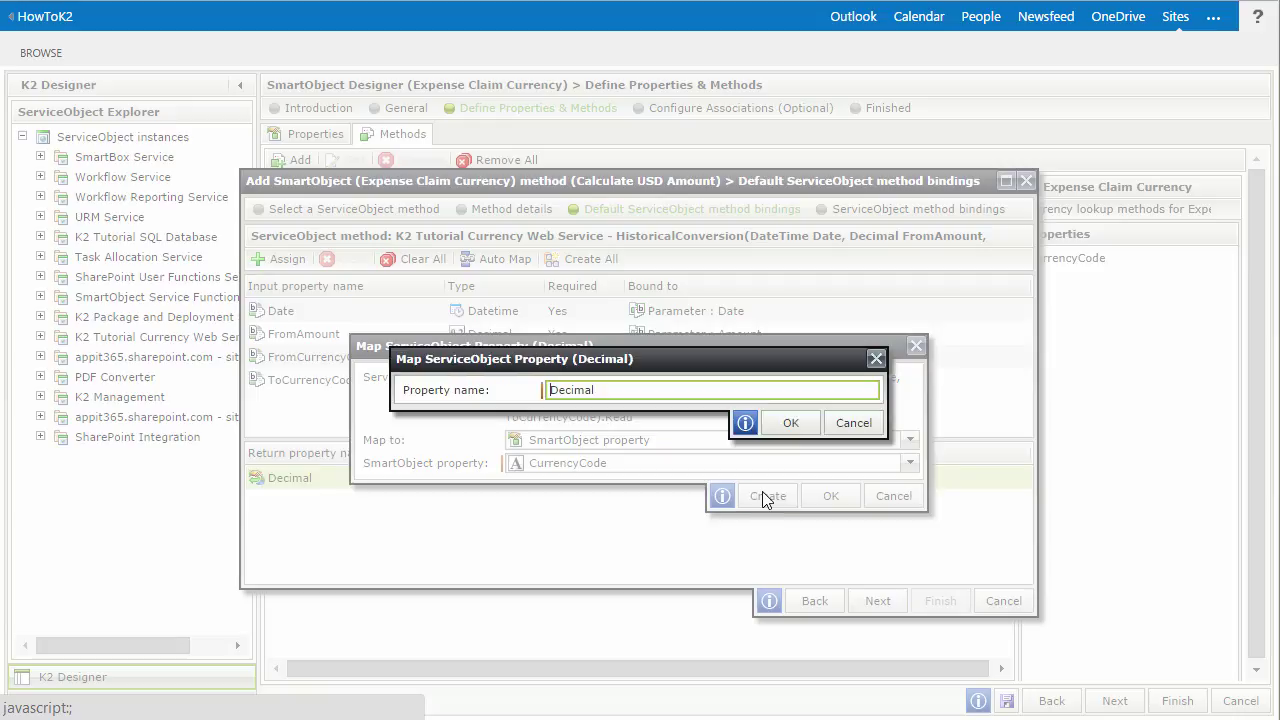
double_click(647, 390)
type("U")
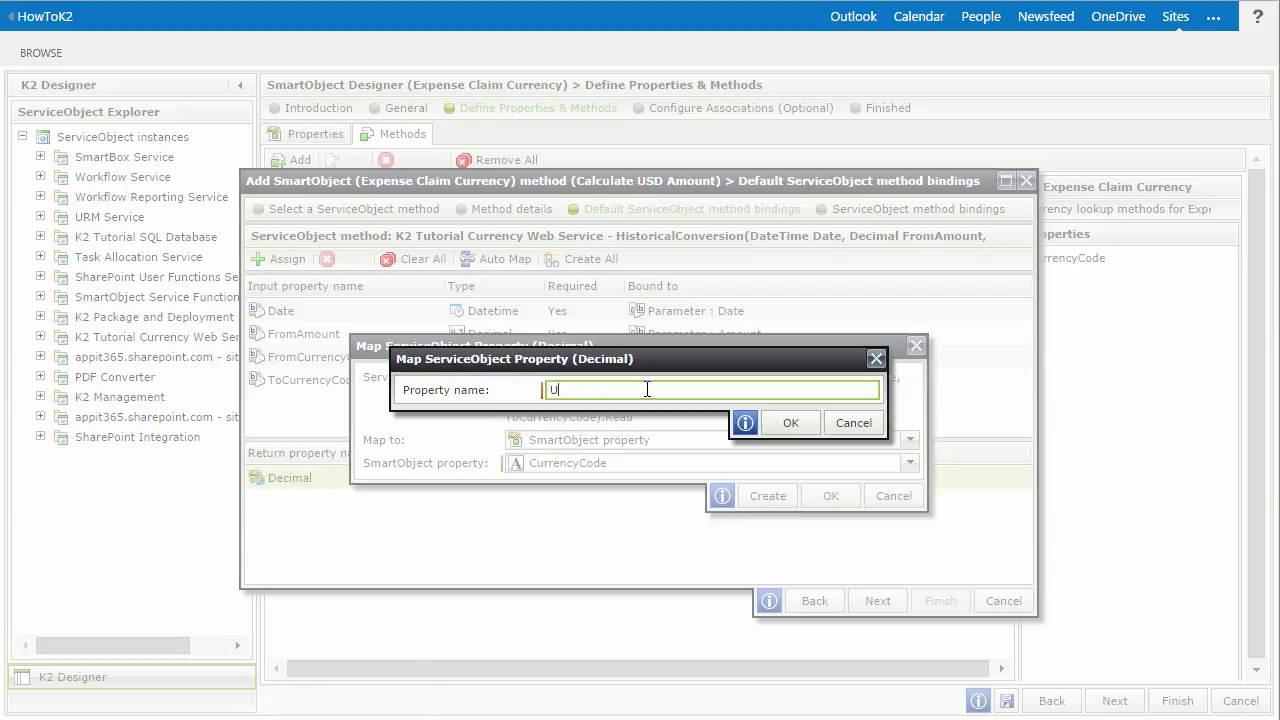
type("SD Amount")
left_click(782, 428)
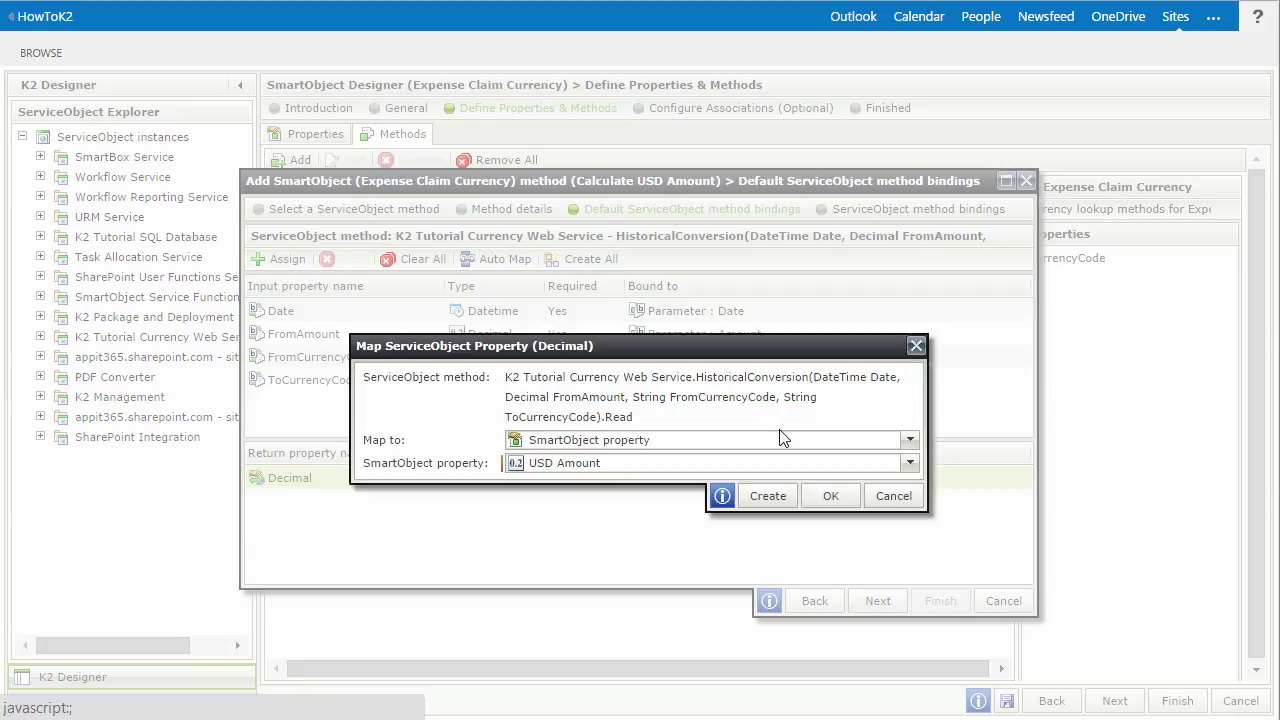
left_click(831, 497)
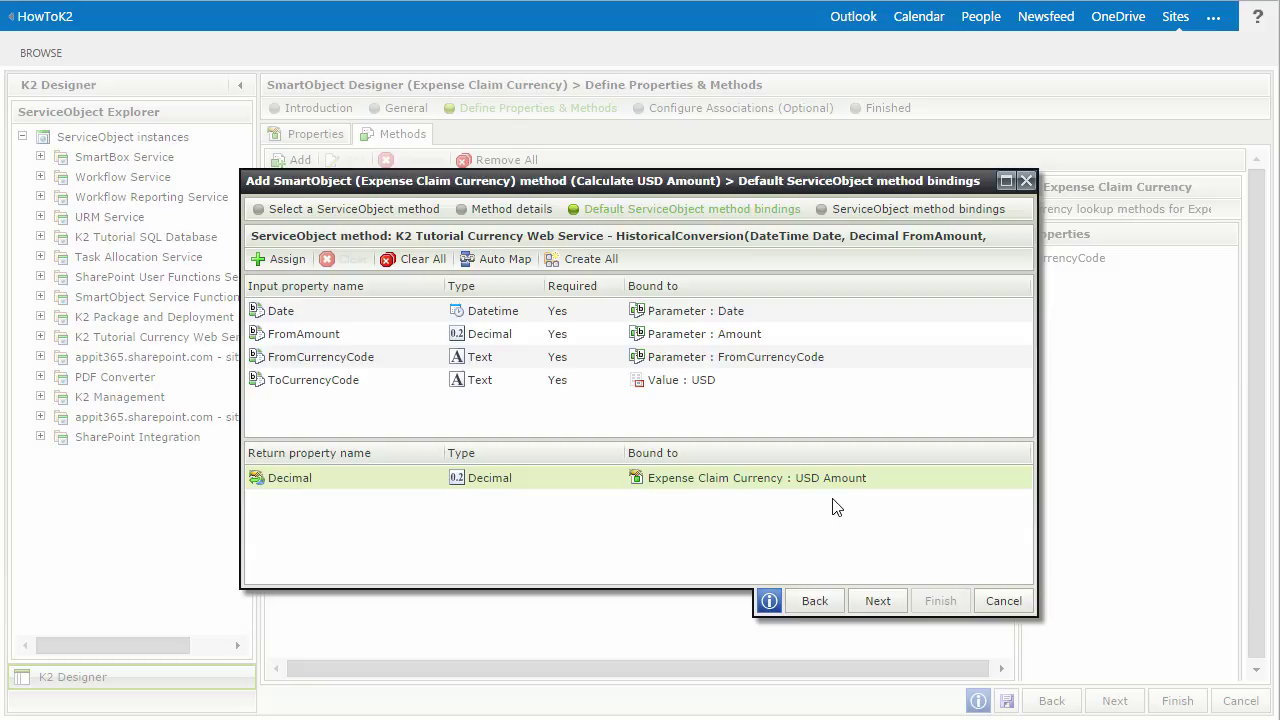
left_click(877, 601)
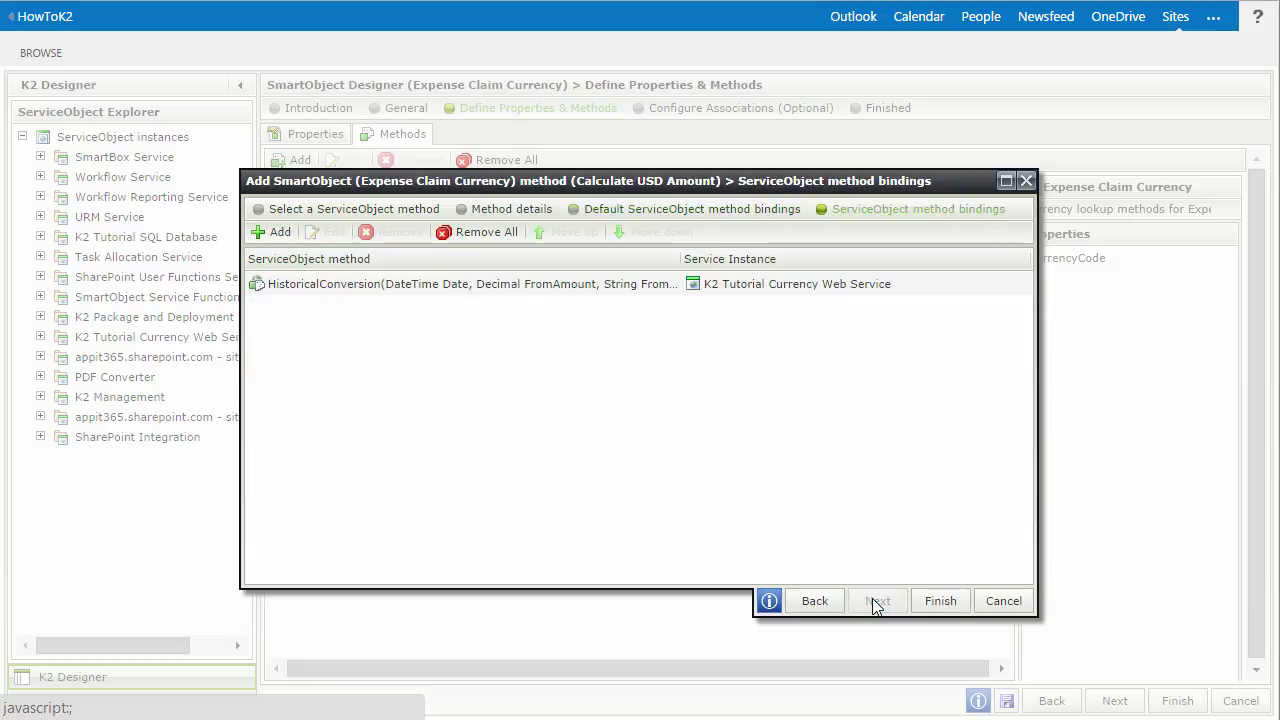
- Complete the Calculate USD Amount method wizard and save the Expense Claim Currency SmartObject
left_click(930, 601)
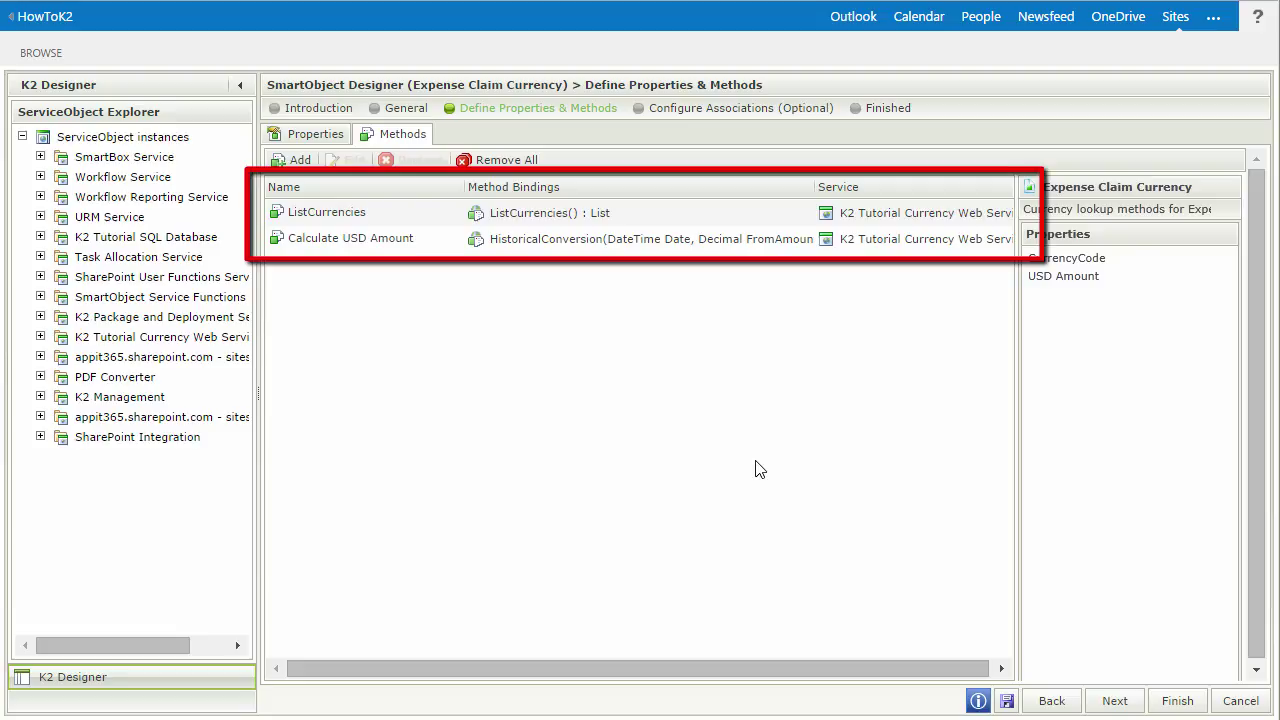
left_click(1172, 701)
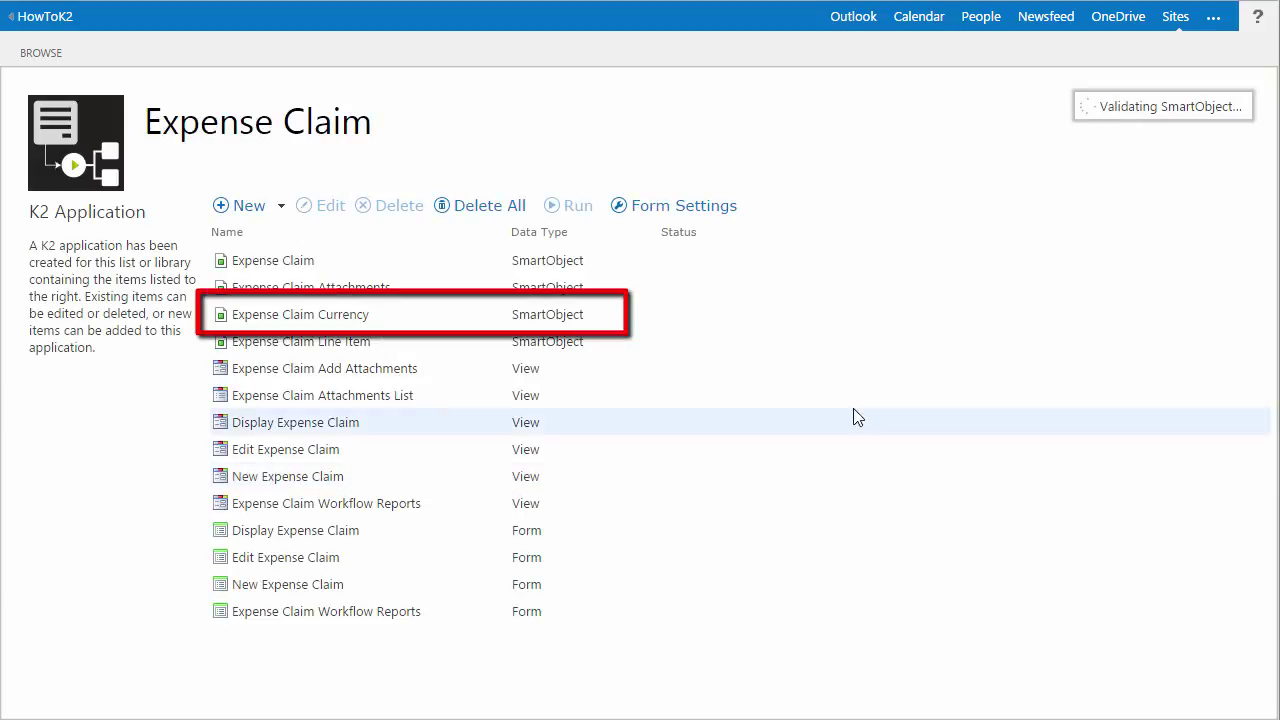
- Go from the HowToK2 site through K2 Appit for SharePoint to K2 Management
left_click(745, 328)
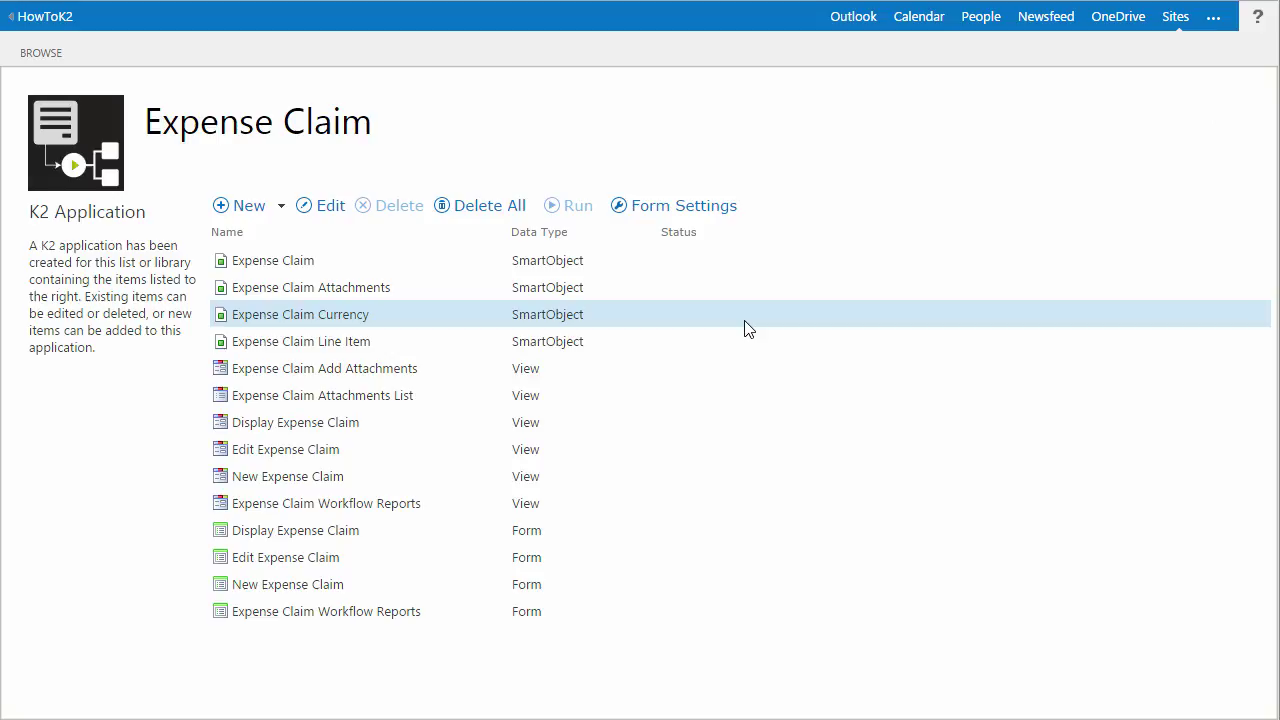
left_click(62, 27)
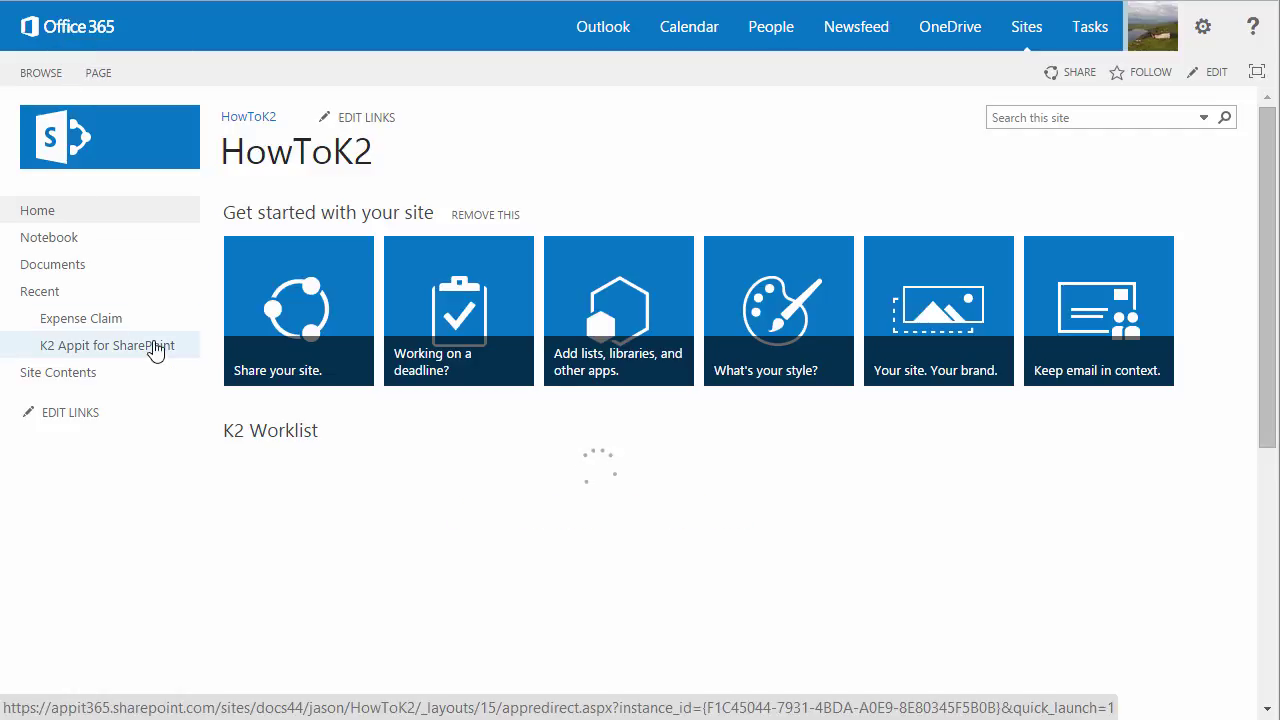
left_click(155, 347)
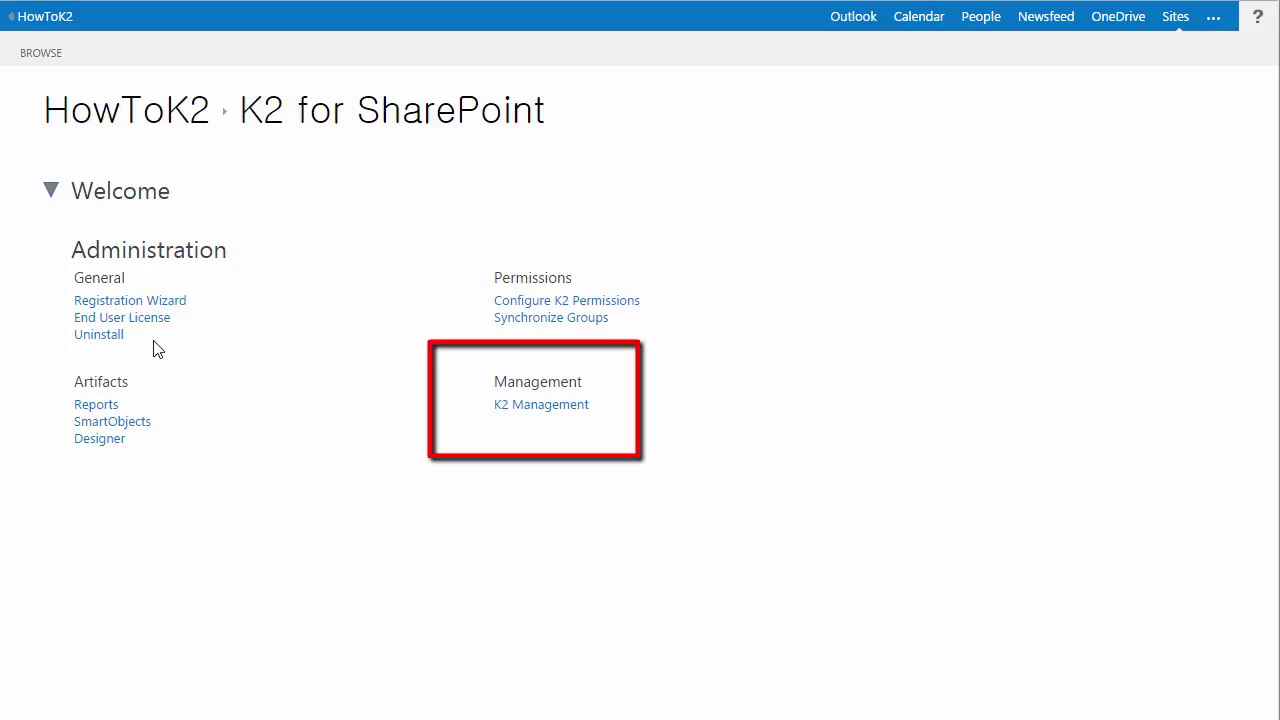
left_click(525, 408)
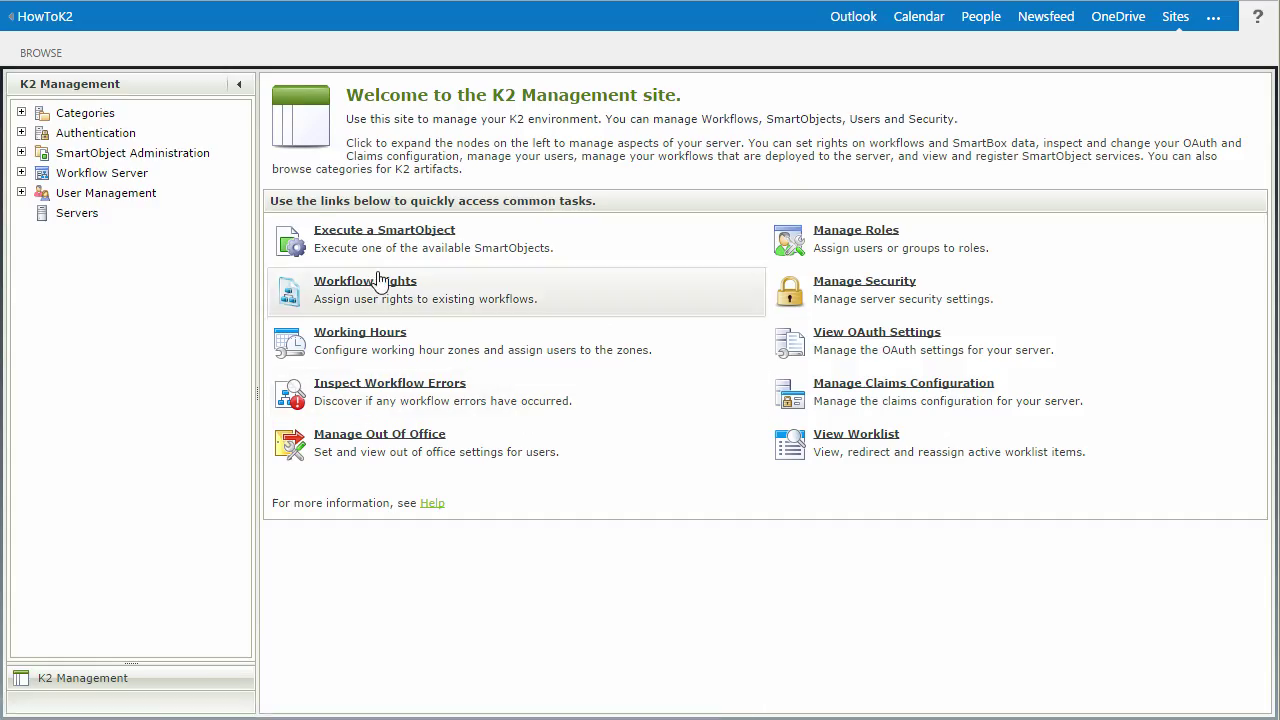
- Quick-search SmartObject Administration for 'expense' and select Expense Claim Currency
left_click(172, 158)
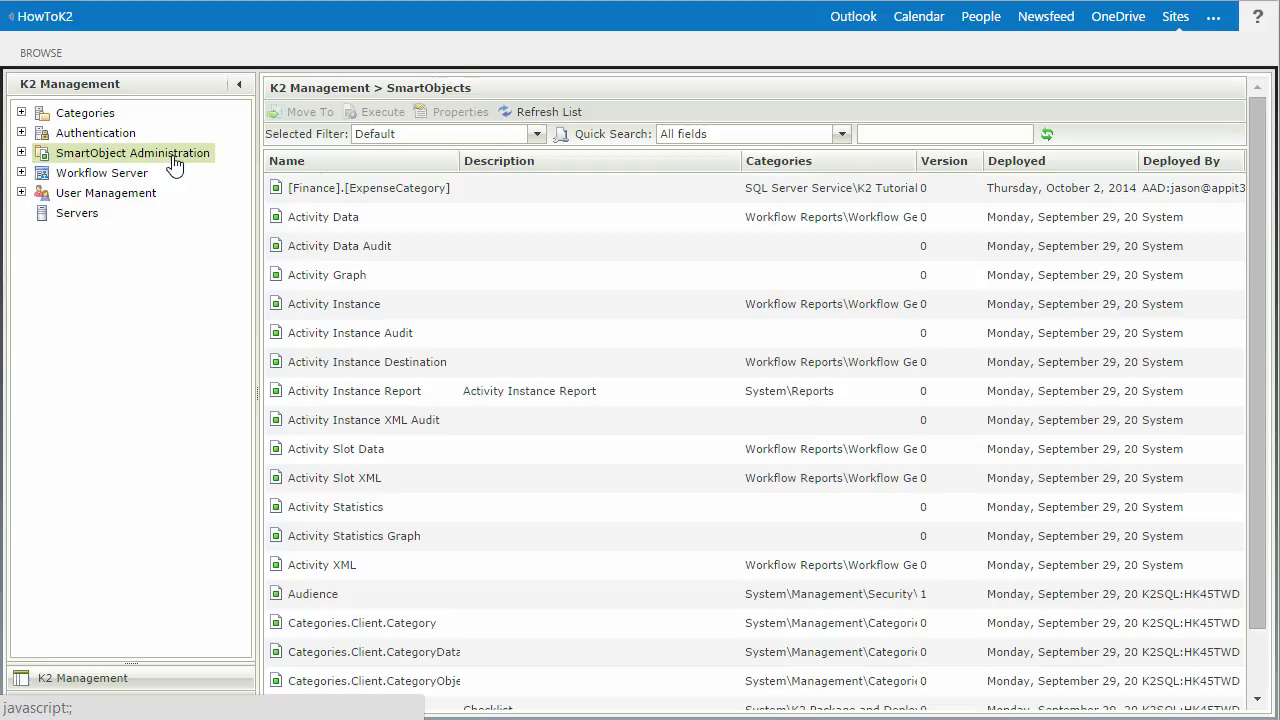
left_click(894, 131)
type("ex")
type("pense")
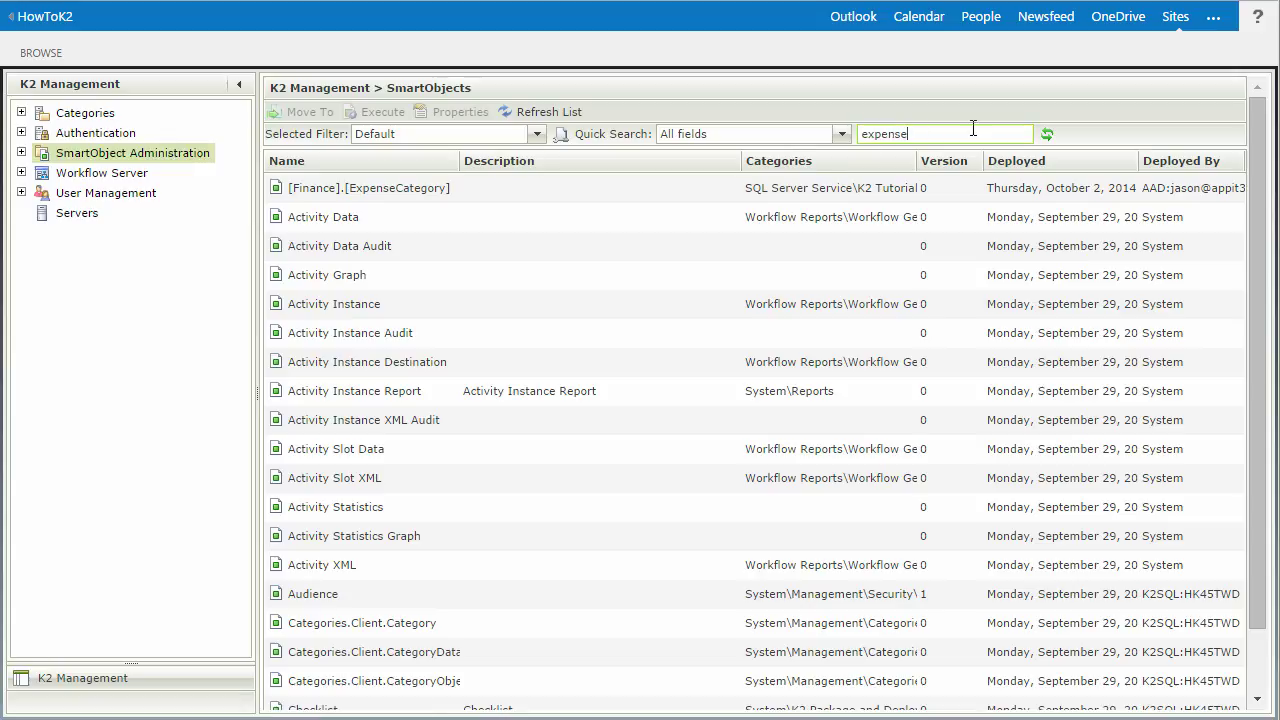
left_click(1047, 135)
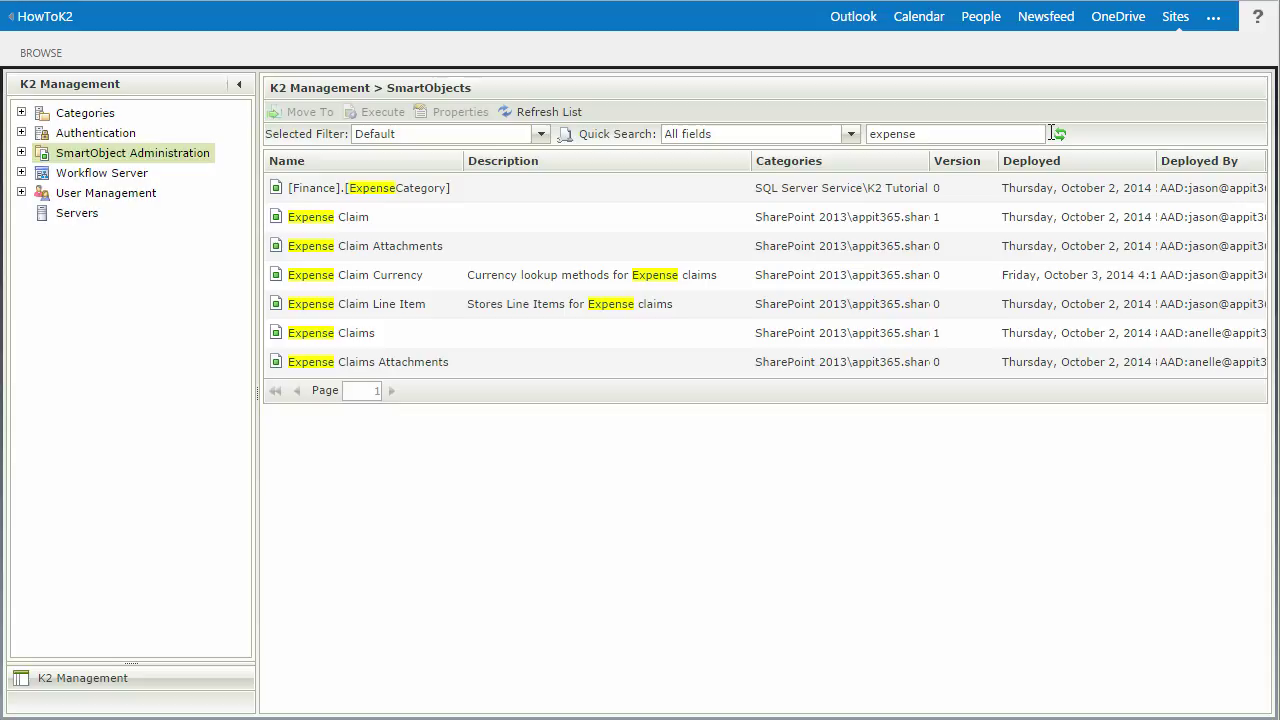
left_click(597, 281)
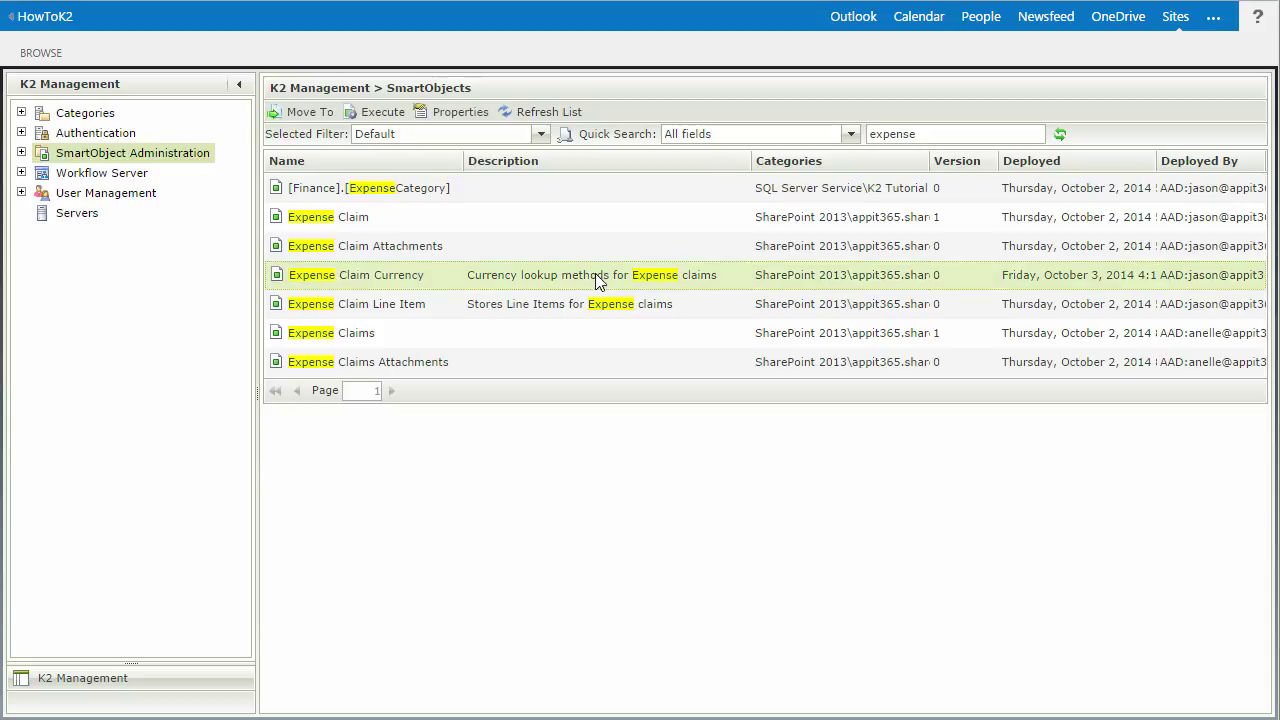
- Execute ListCurrencies on Expense Claim Currency, returning twelve codes including USD, EUR and ZAR
left_click(373, 112)
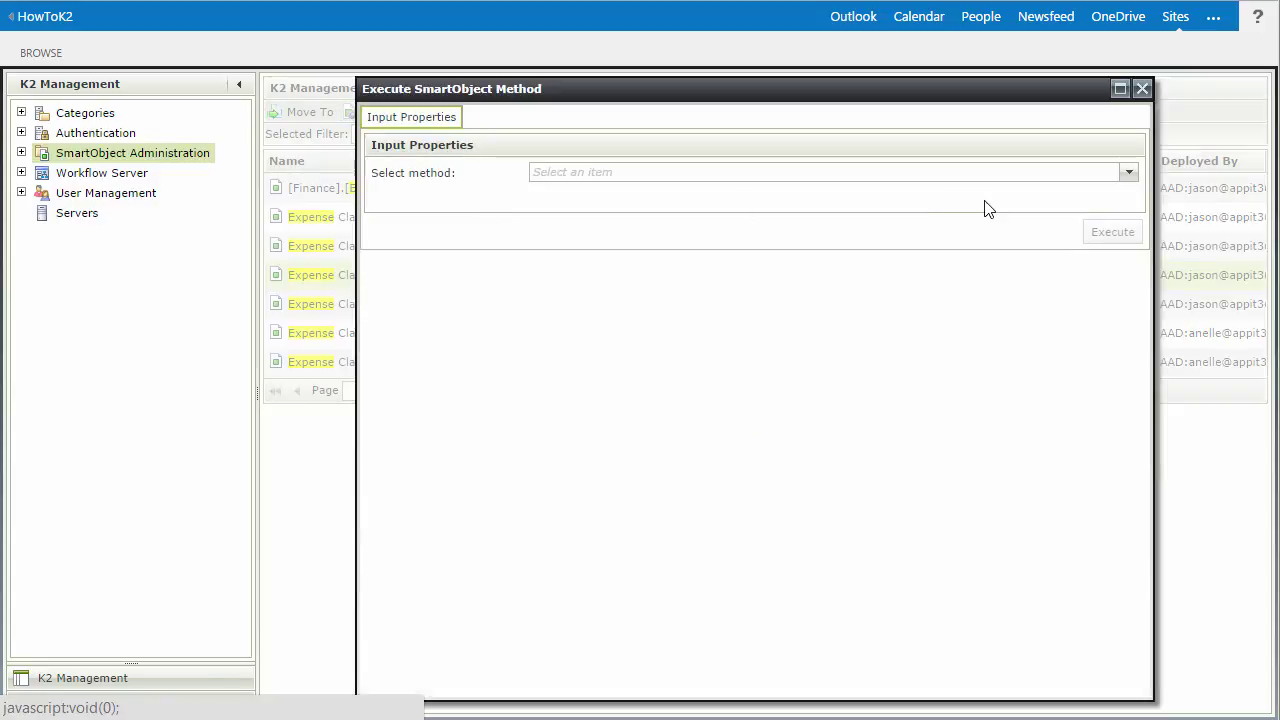
left_click(1128, 174)
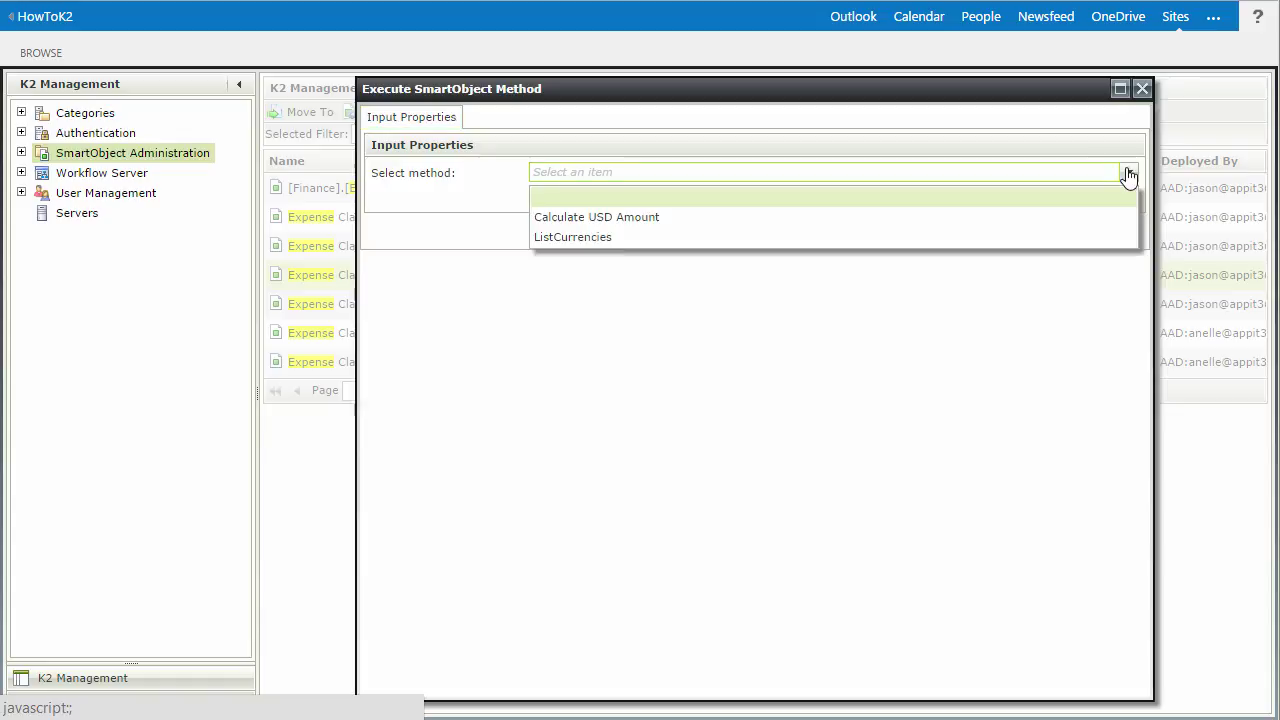
left_click(1050, 237)
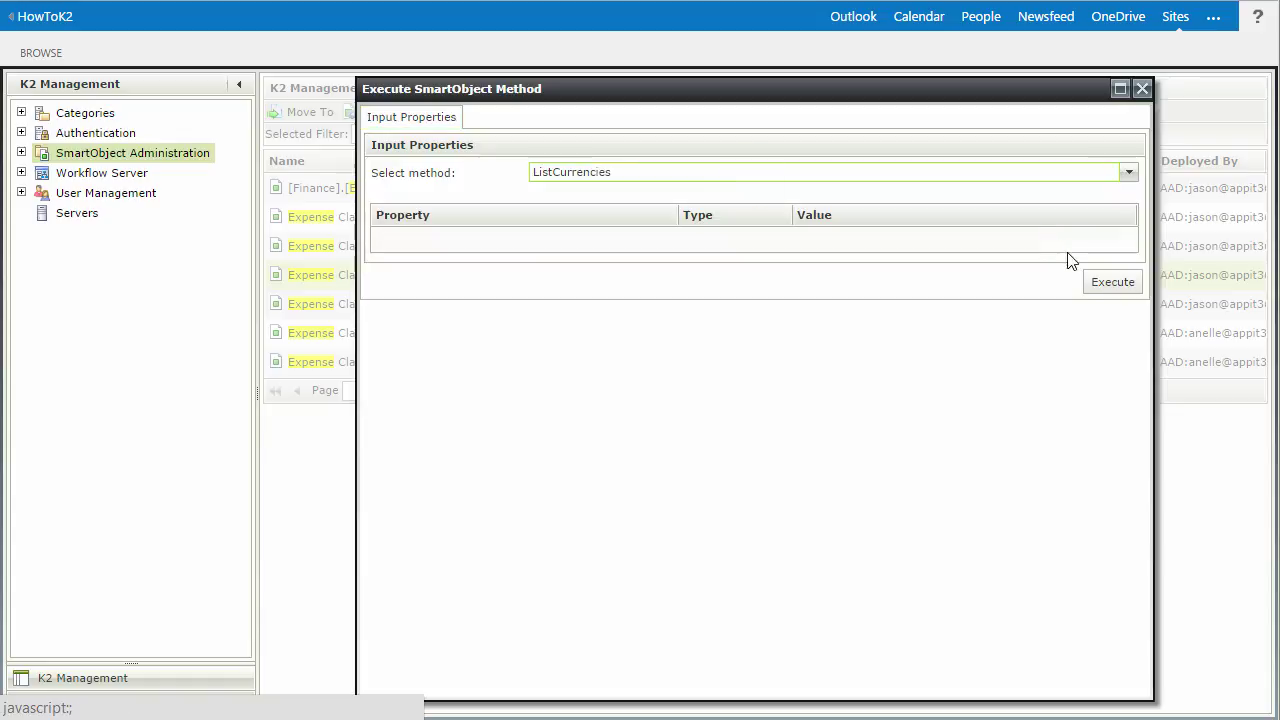
left_click(1104, 286)
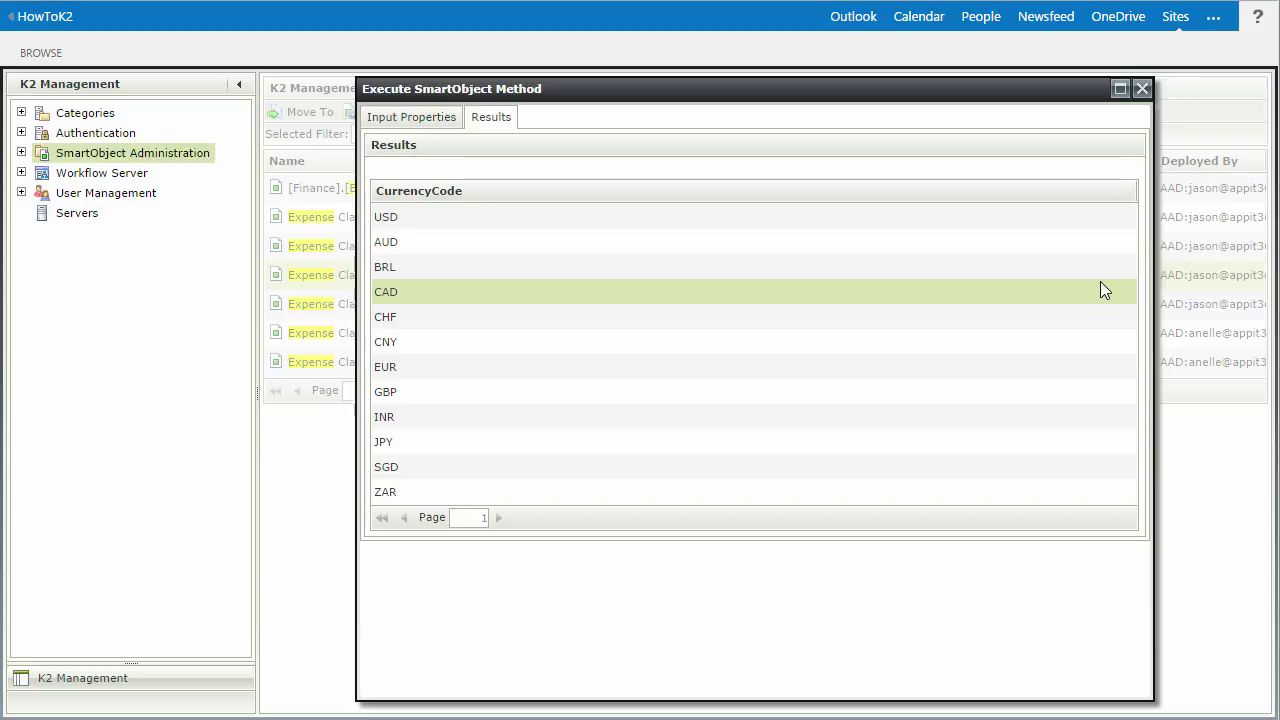
left_click(443, 122)
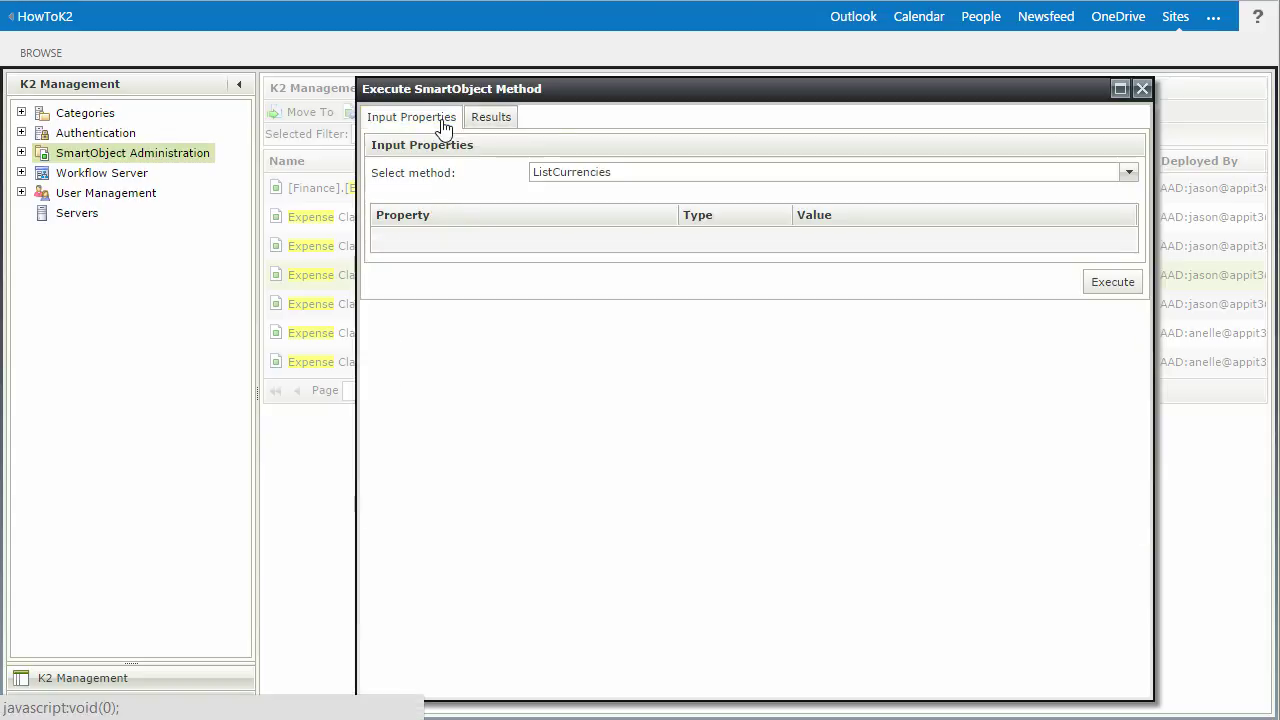
left_click(1128, 172)
- Execute Calculate USD Amount with Amount 100, Date 2013-06-08 and FromCurrencyCode ZAR
left_click(1109, 216)
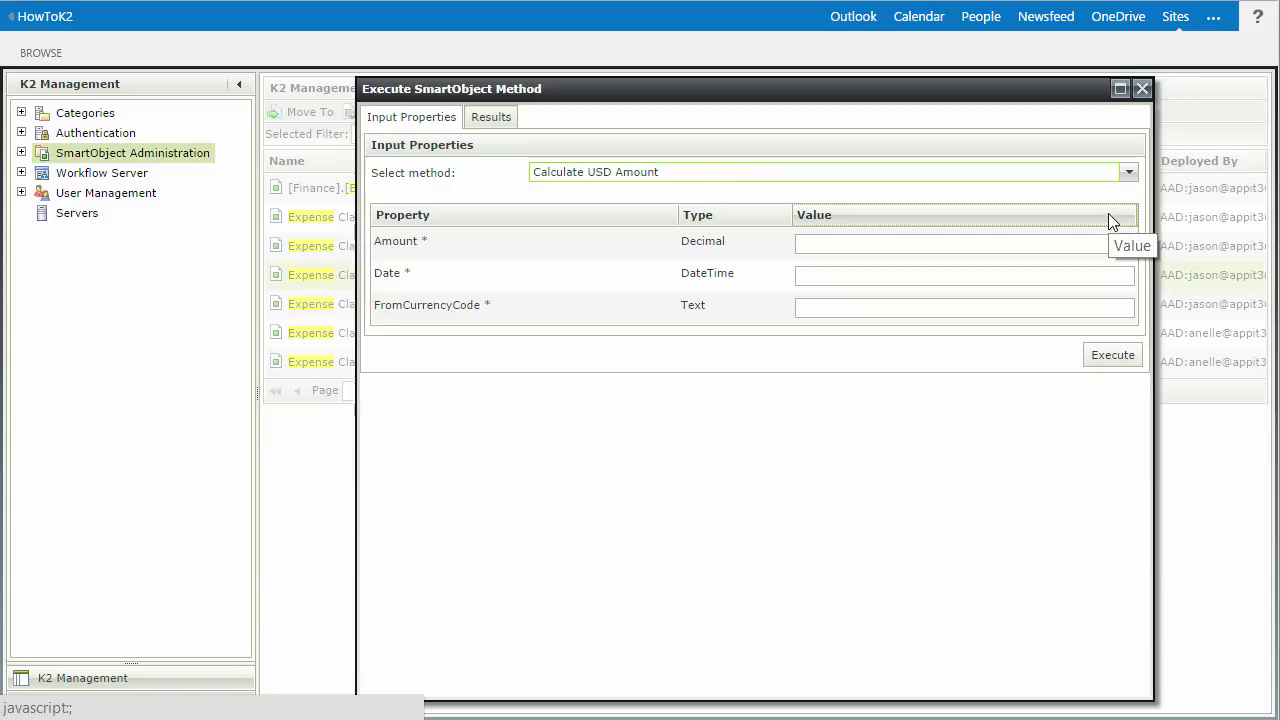
left_click(1083, 240)
type("100")
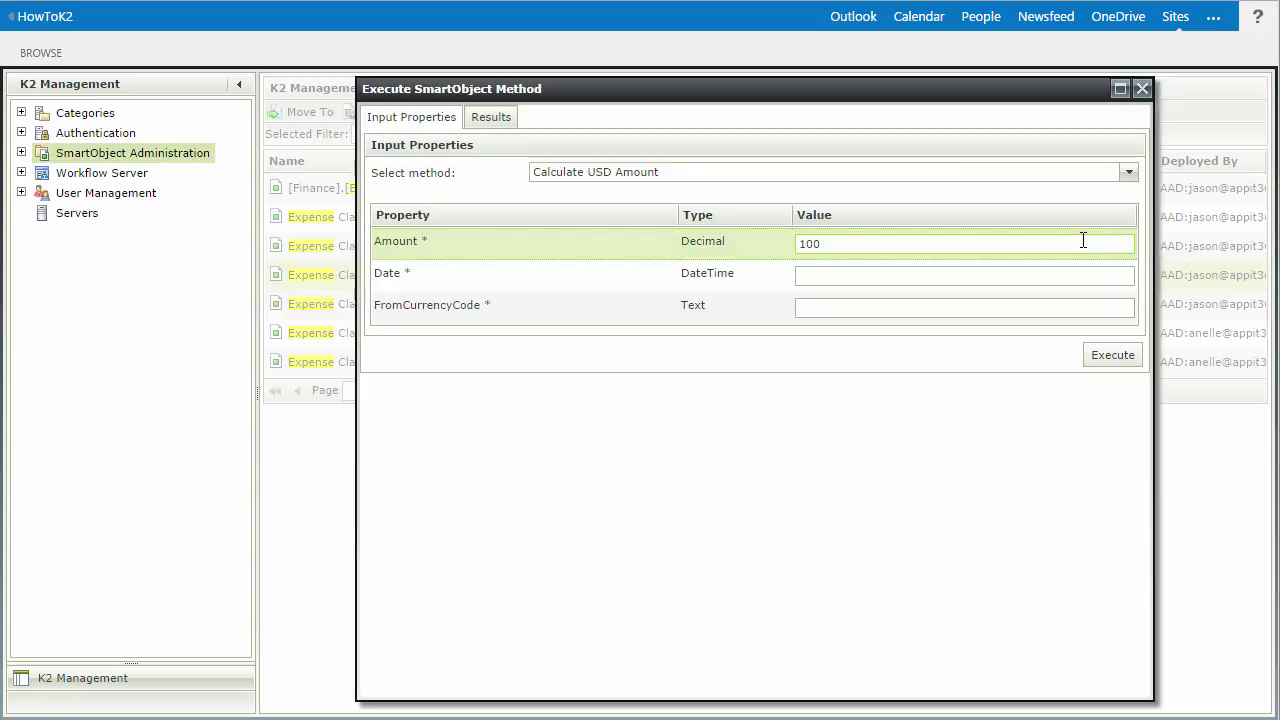
left_click(1024, 270)
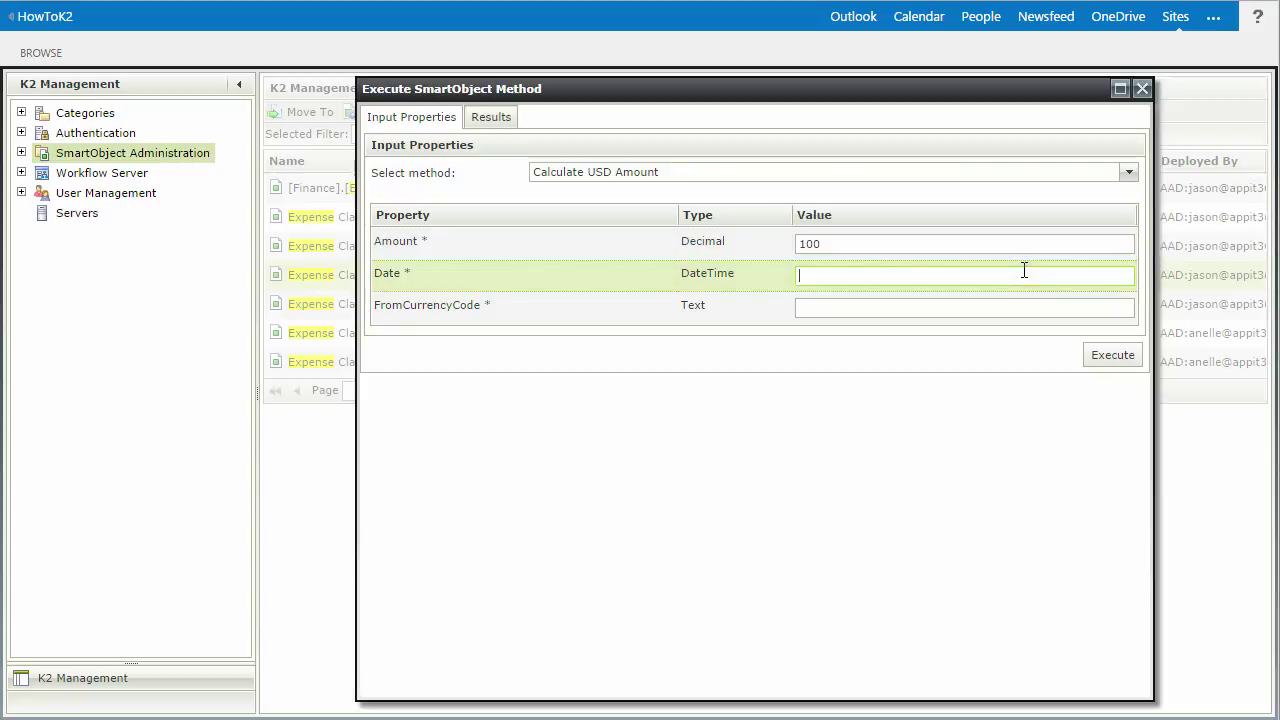
type("2013-06-08")
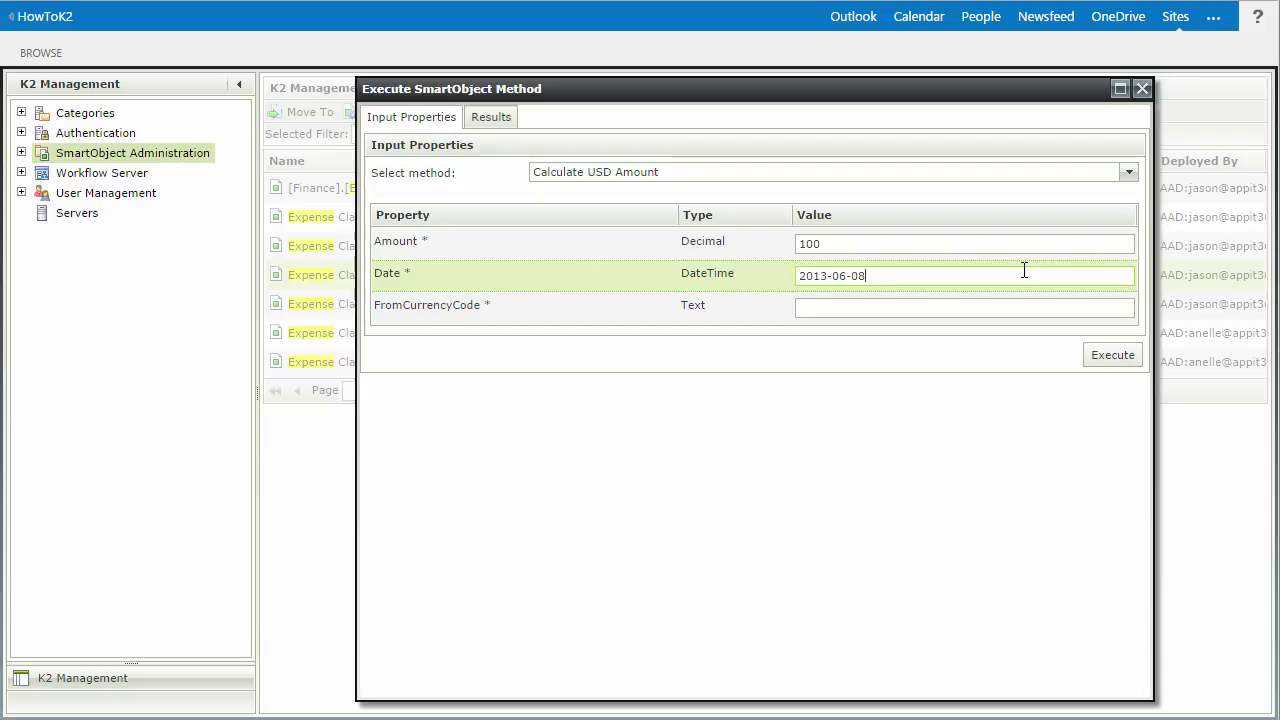
left_click(1007, 309)
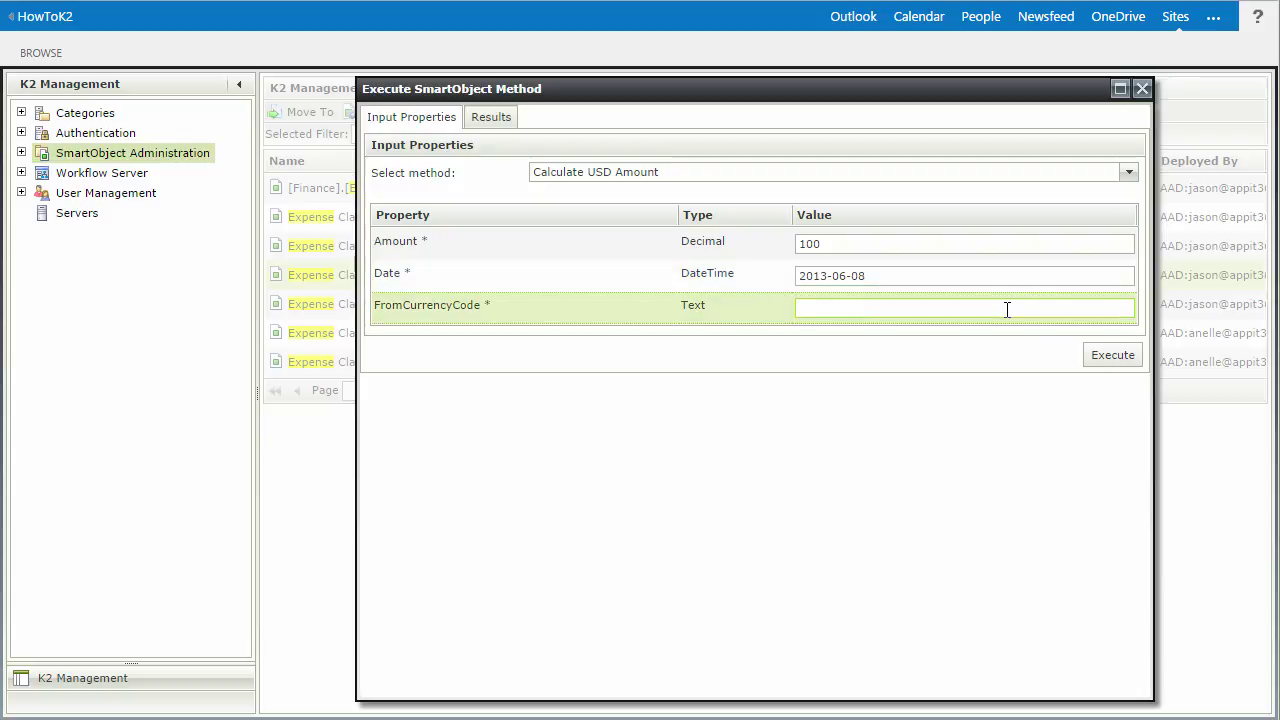
type("ZAR")
left_click(1105, 358)
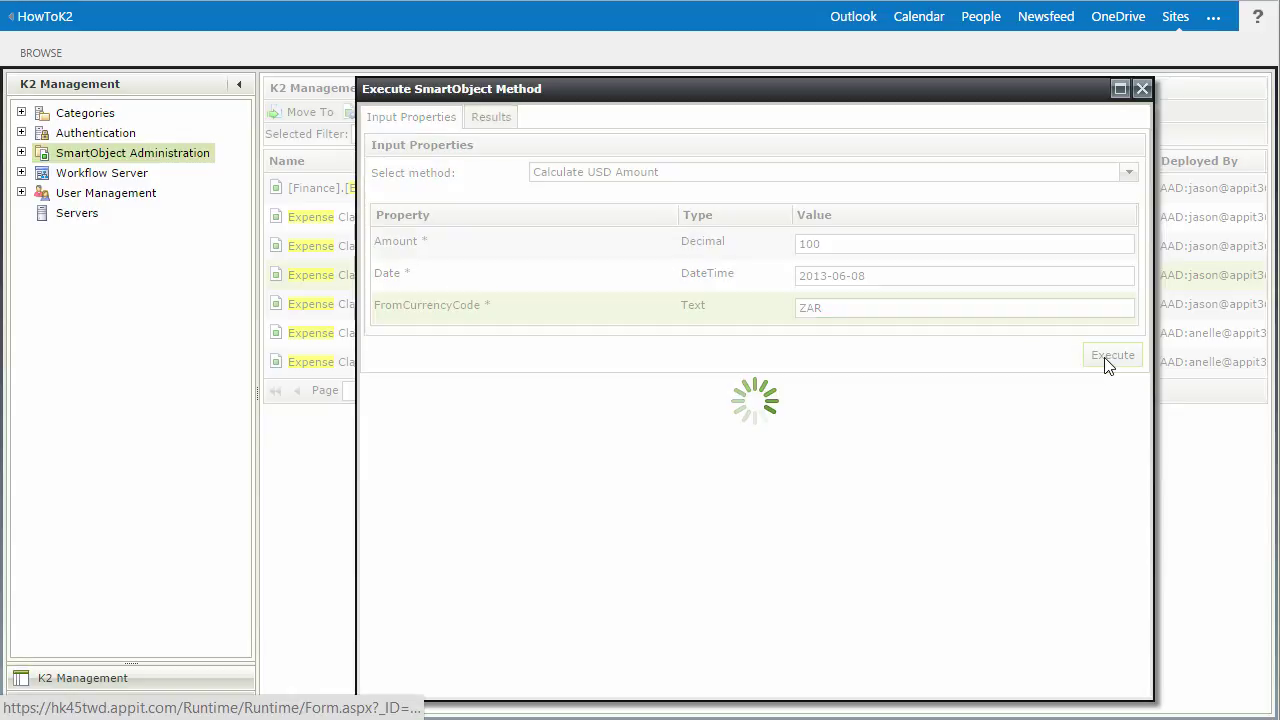